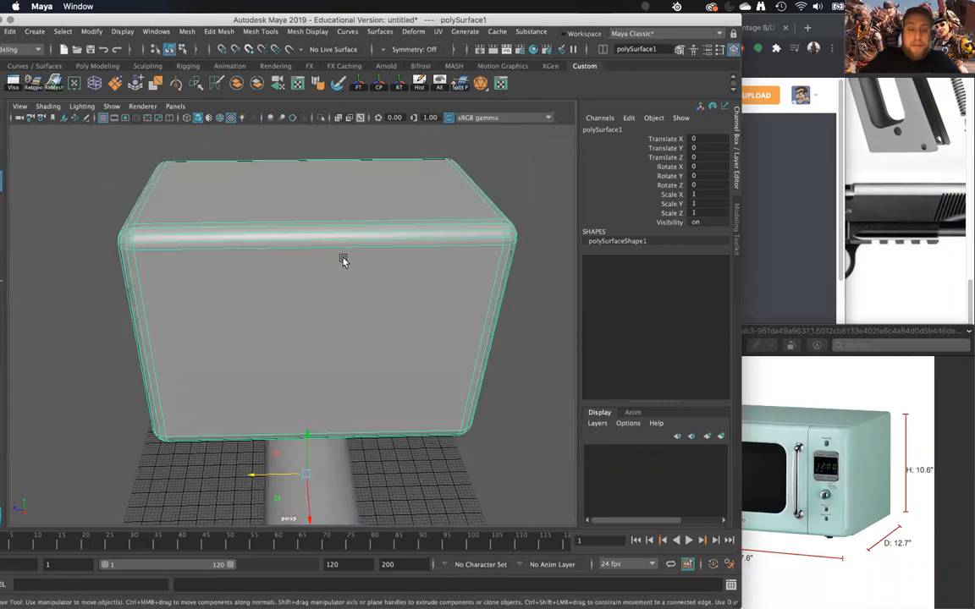
- Duplicate the microwave's front shell, move the copy about 579 units along X, center its pivot and scale it uniformly to about 0.244
left_click_drag(426, 407, 419, 363, "alt")
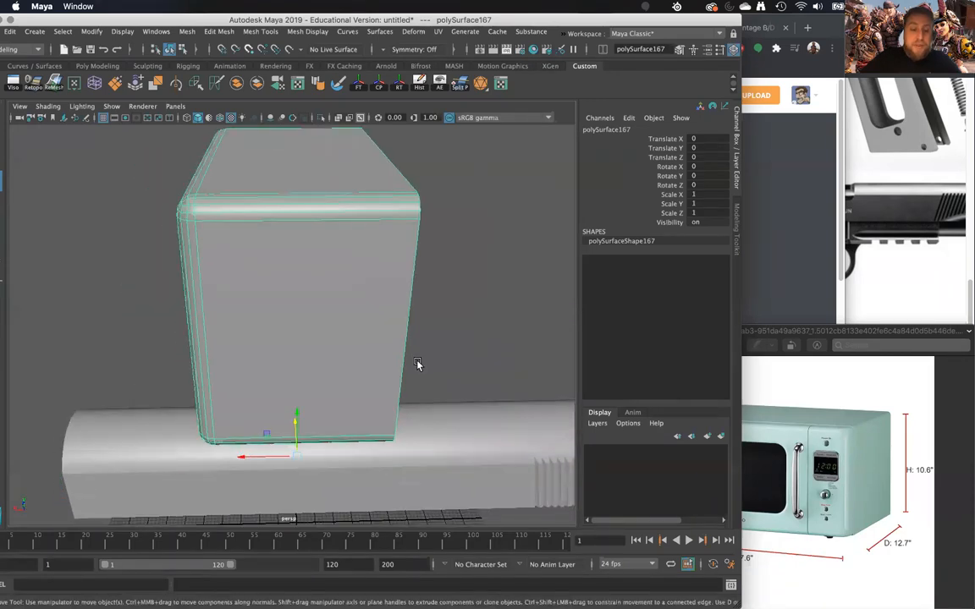
left_click_drag(238, 456, 303, 420)
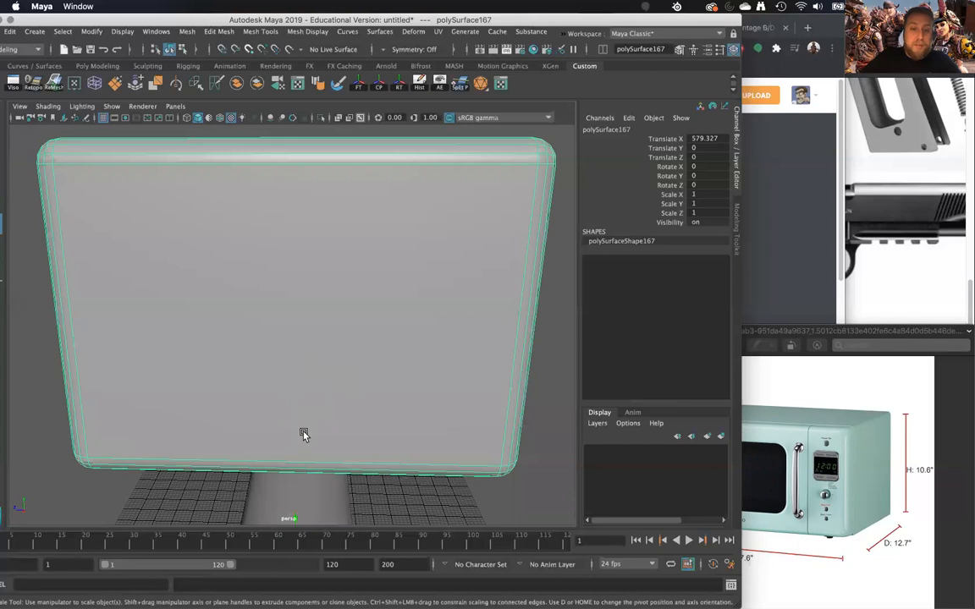
scroll(304, 435, "down", 5)
left_click(379, 84)
left_click_drag(293, 309, 54, 331)
scroll(280, 302, "up", 6)
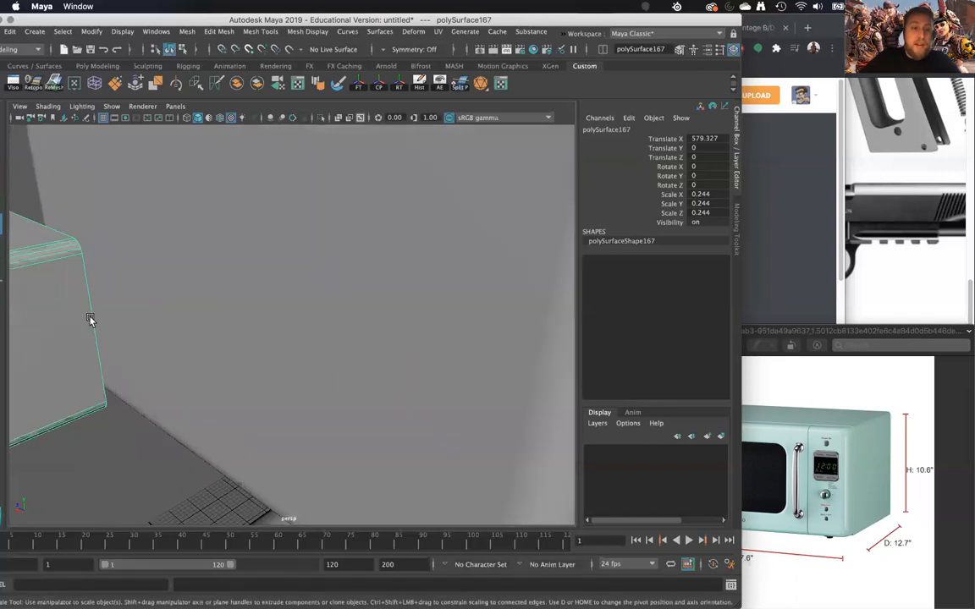
- Flatten the small shell copy by scaling it along X to about 0.139
scroll(91, 320, "down", 5)
left_click_drag(131, 337, 143, 333)
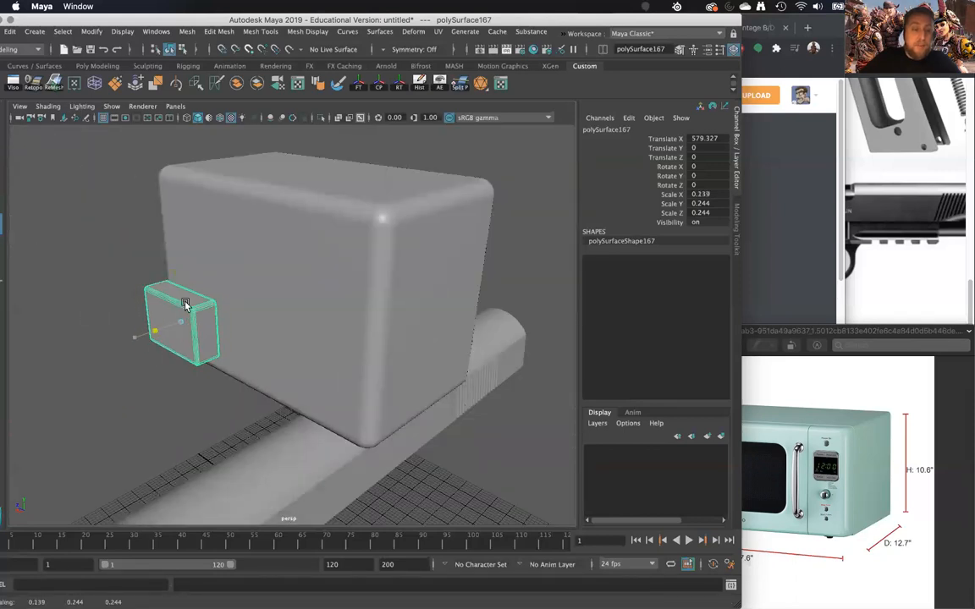
left_click_drag(185, 305, 186, 305)
middle_click_drag(186, 304, 327, 285, "alt")
scroll(339, 339, "up", 5)
left_click_drag(357, 389, 331, 392, "alt")
left_click_drag(318, 306, 333, 363, "alt")
- Try to move the border edges at the open rear of the small shell along X
right_click_drag(297, 220, 296, 188)
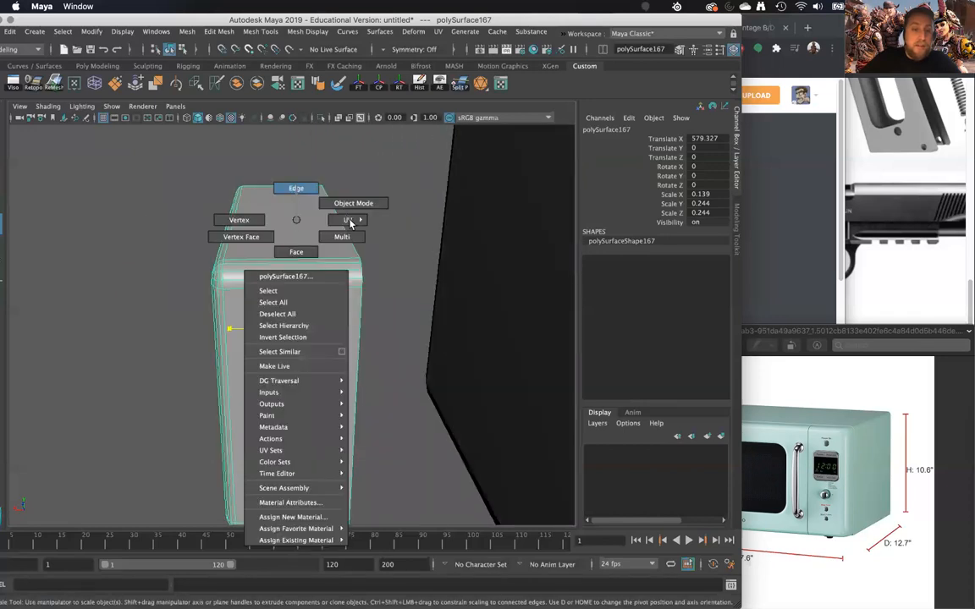
right_click_drag(345, 219, 296, 189)
left_click(298, 281)
key("w")
left_click_drag(290, 328, 209, 332)
key("ctrl+z")
- Delete the loop of rim faces and the remaining corner faces around the small shell's open rear
left_click_drag(385, 316, 320, 260, "alt")
scroll(317, 251, "up", 5)
right_click_drag(280, 231, 280, 254)
left_click(245, 244)
left_click(86, 306, "shift")
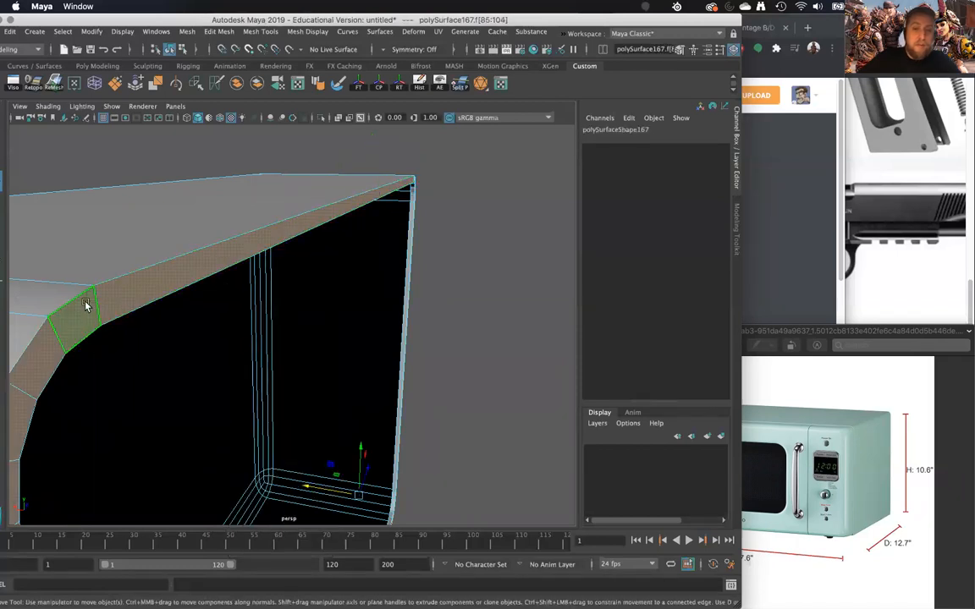
key("Delete")
left_click(64, 340)
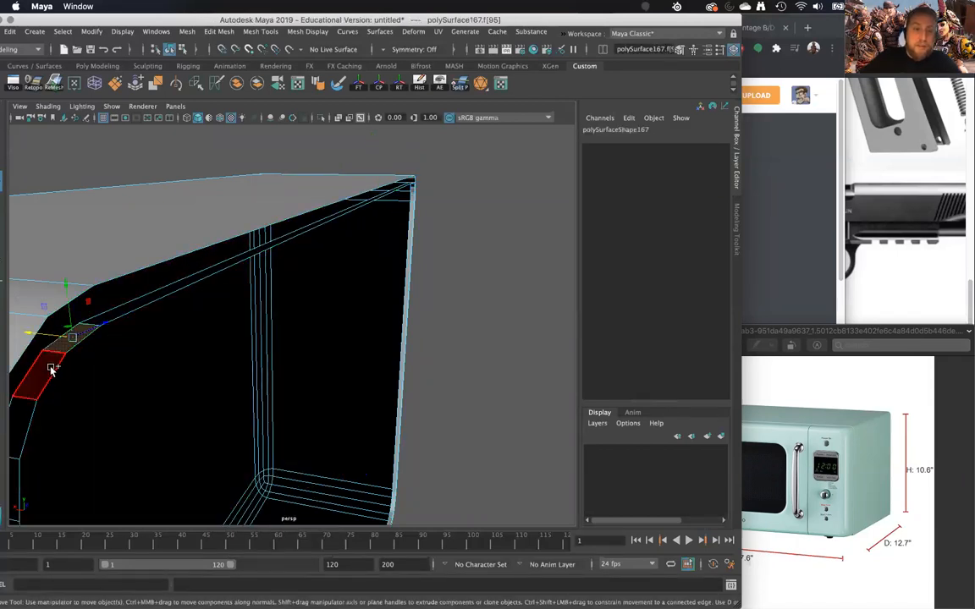
key("Delete")
scroll(124, 332, "down", 3)
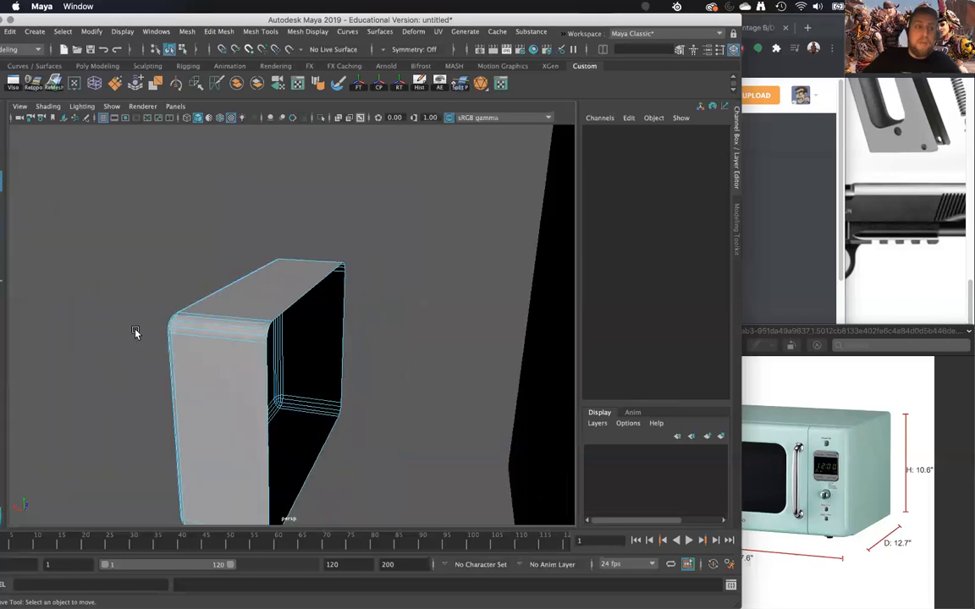
- Select the border edges at the small shell's open rear and move them along X to adjust its depth
right_click_drag(246, 284, 245, 247)
left_click(291, 309)
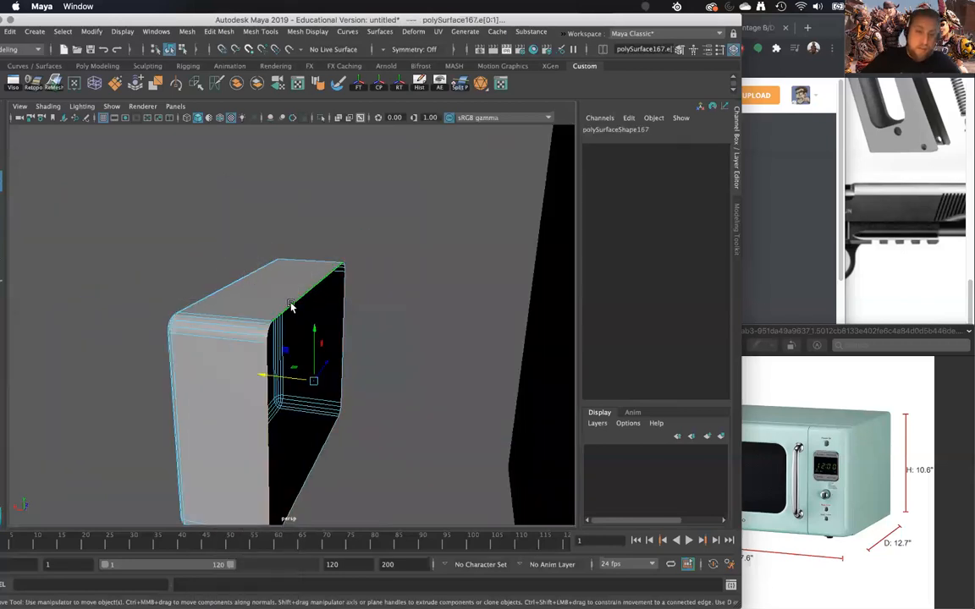
left_click_drag(312, 356, 375, 340, "alt")
middle_click_drag(374, 340, 160, 367, "alt")
left_click_drag(281, 359, 252, 298, "alt")
- Narrow the small panel by moving the vertices of one of its vertical sides inward along Z
right_click_drag(248, 292, 193, 279)
left_click_drag(196, 262, 278, 443)
left_click_drag(179, 338, 271, 345)
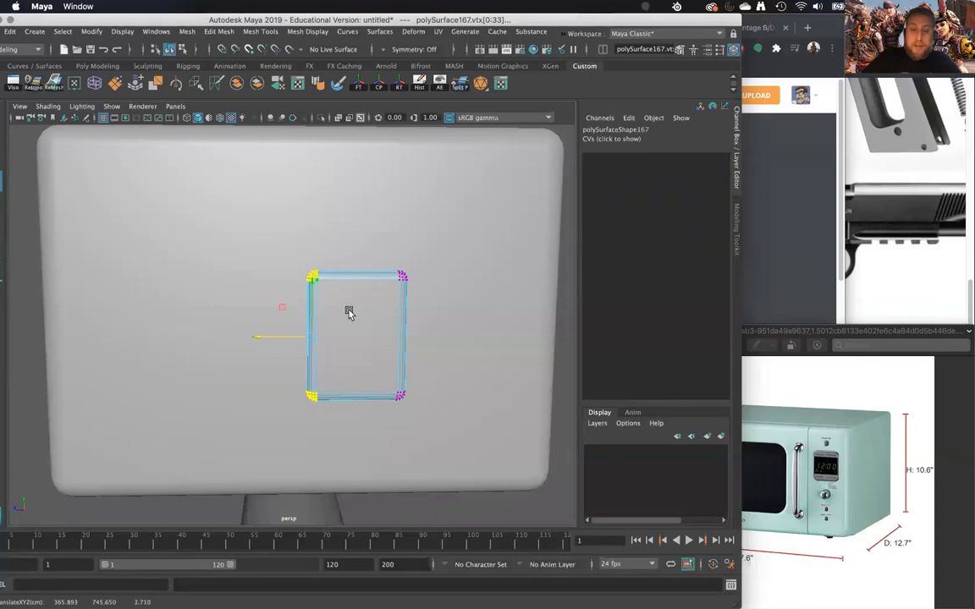
right_click_drag(349, 277, 364, 301)
right_click_drag(404, 263, 405, 263)
left_click_drag(359, 351, 302, 330, "alt")
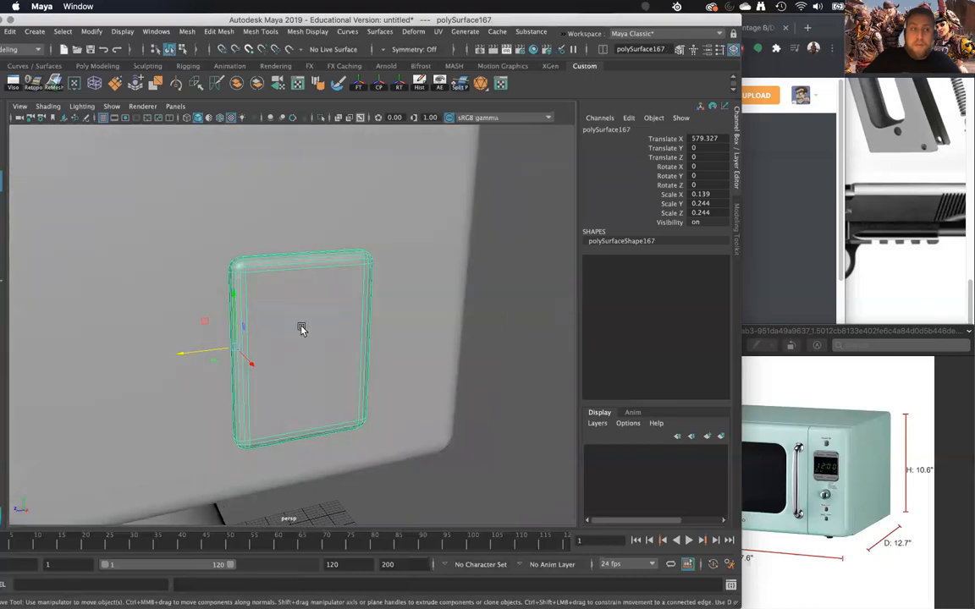
- Move the small panel against the microwave's front near its side edge, at about X 263 and Z -207
scroll(330, 465, "up", 5)
scroll(325, 422, "down", 2)
left_click_drag(324, 422, 268, 424, "alt")
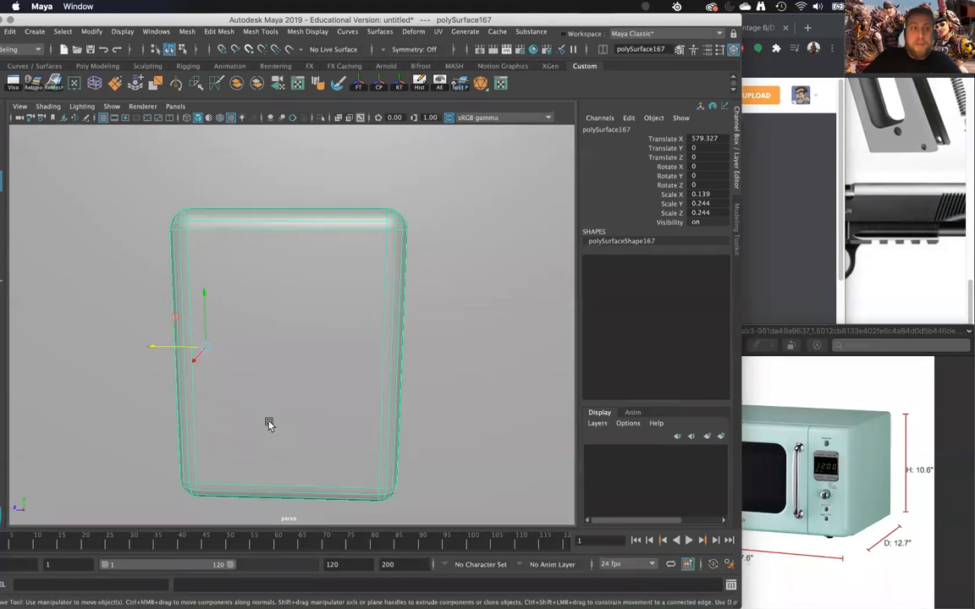
right_click_drag(264, 411, 212, 219, "alt")
left_click(247, 445)
left_click_drag(236, 448, 275, 426, "alt")
left_click(301, 387)
left_click_drag(302, 392, 271, 410, "alt")
left_click_drag(180, 338, 318, 307)
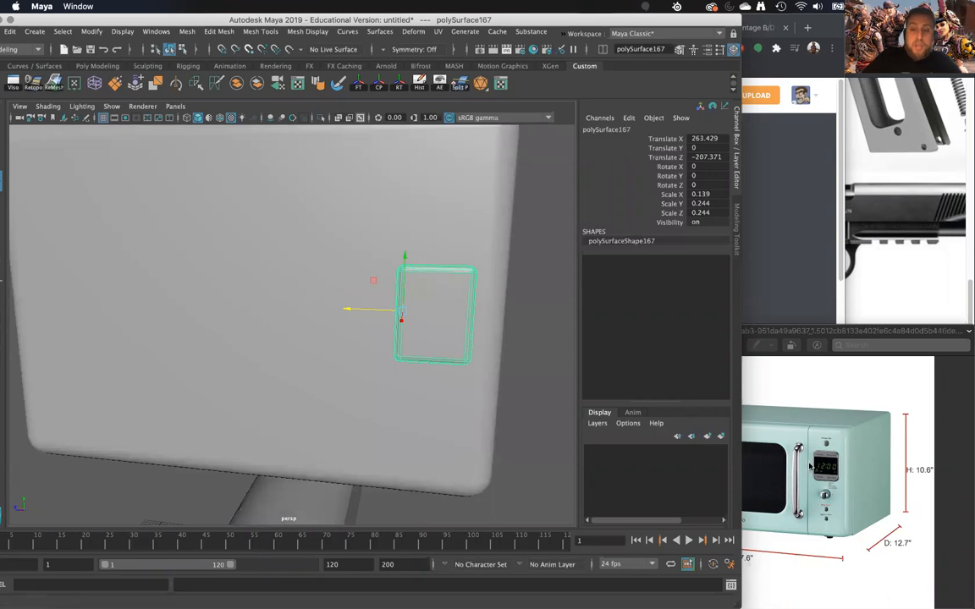
- Delete the small panel from the microwave's front
left_click_drag(479, 339, 452, 338, "alt")
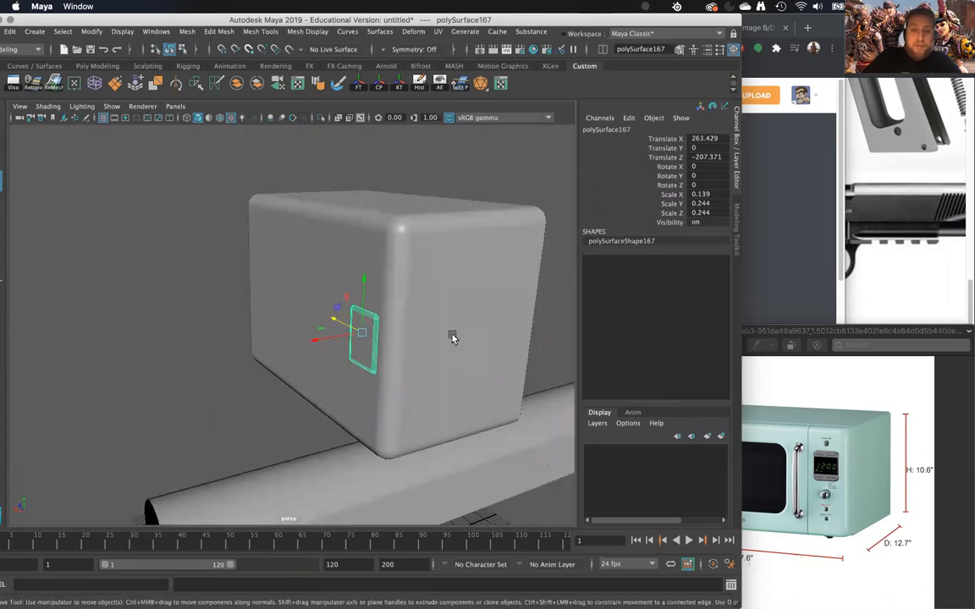
left_click(453, 338)
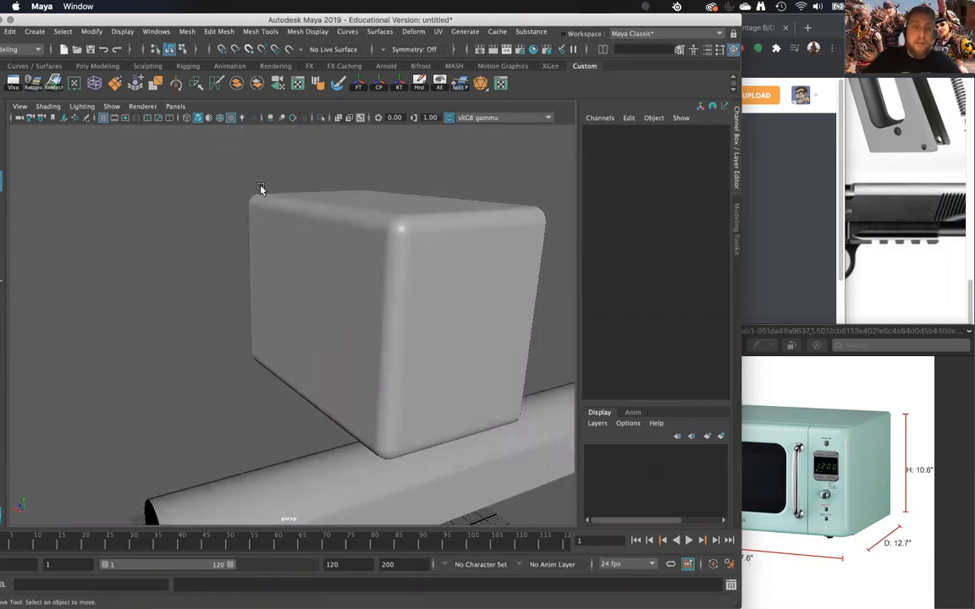
- Create a polygon torus, scale it uniformly to about 175.7 and place it before the microwave at about X 366, Y 608
left_click(30, 31)
mouse_move(101, 73)
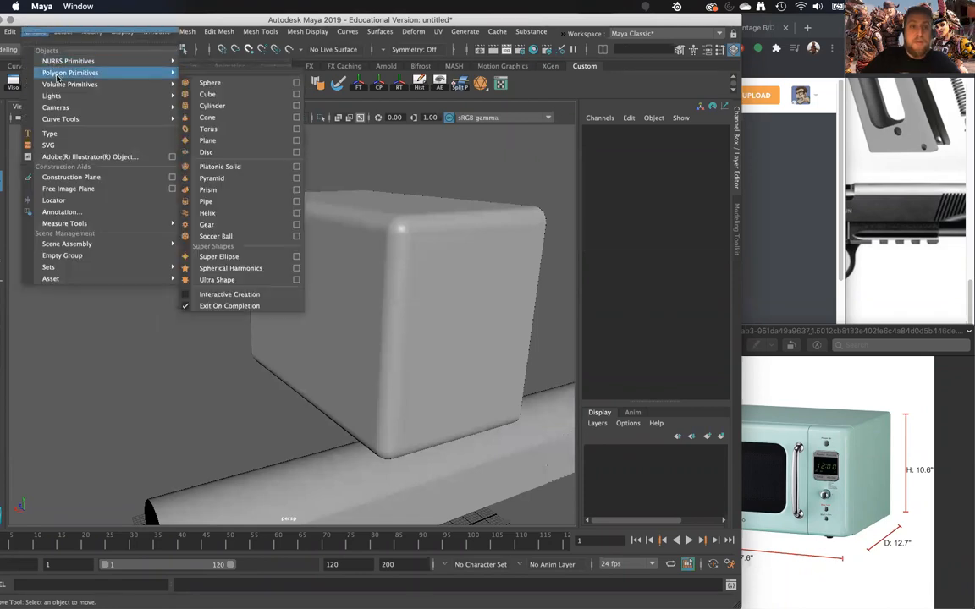
left_click(207, 128)
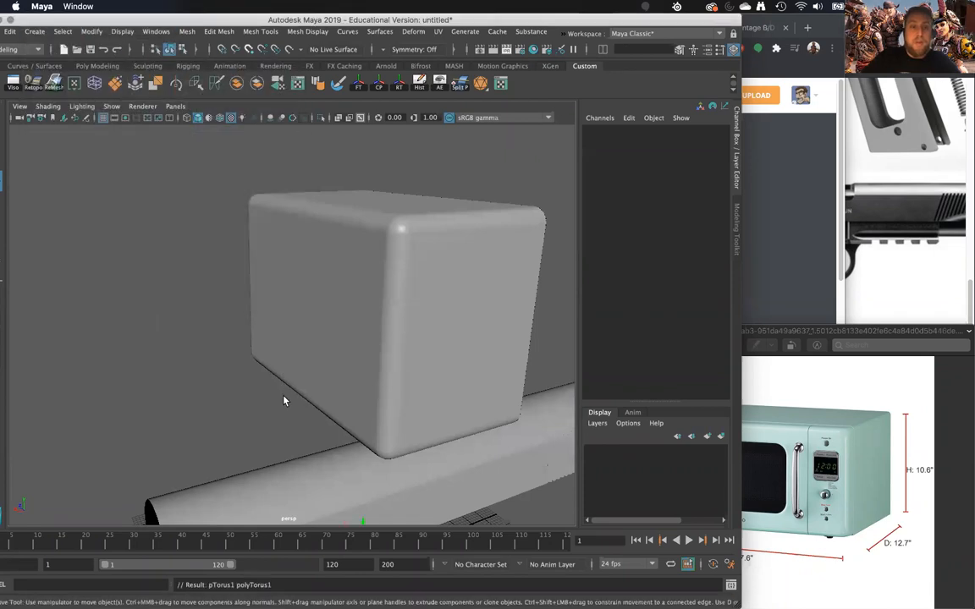
left_click_drag(364, 522, 354, 328)
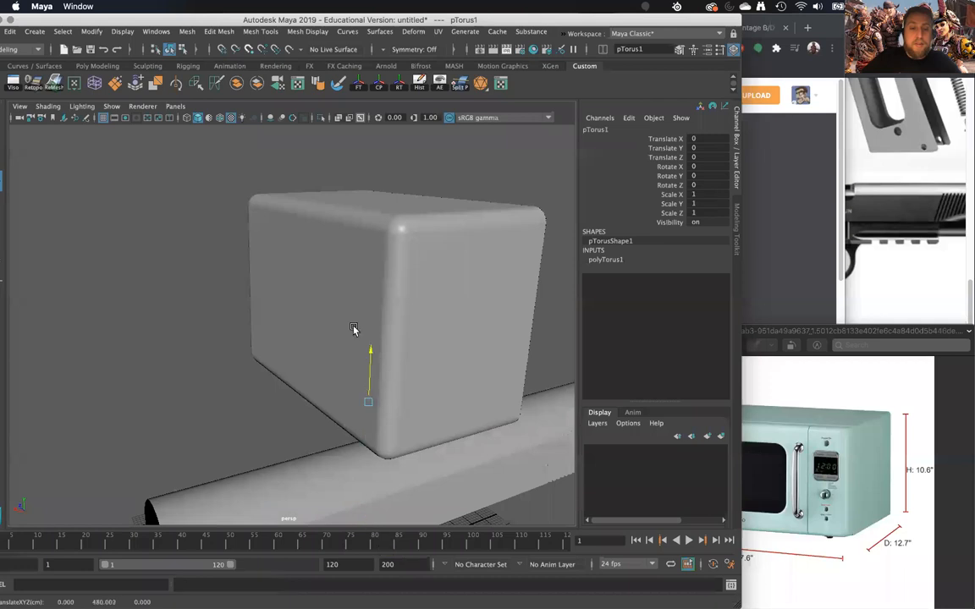
key("r")
left_click_drag(227, 382, 409, 362)
left_click_drag(409, 362, 322, 372, "alt")
right_click_drag(320, 277, 410, 263)
left_click_drag(438, 237, 241, 339)
- Extrude the faces on one half of the torus and pull them along Z to form an elongated ring
key("r")
right_click_drag(238, 336, 237, 369, "shift")
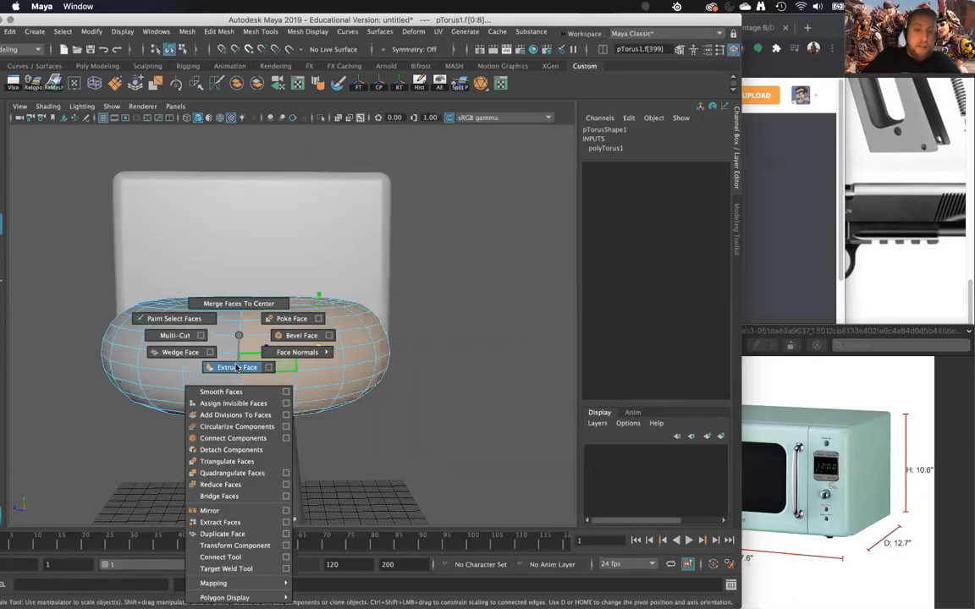
right_click_drag(258, 403, 237, 367, "shift")
left_click_drag(230, 293, 378, 343, "alt")
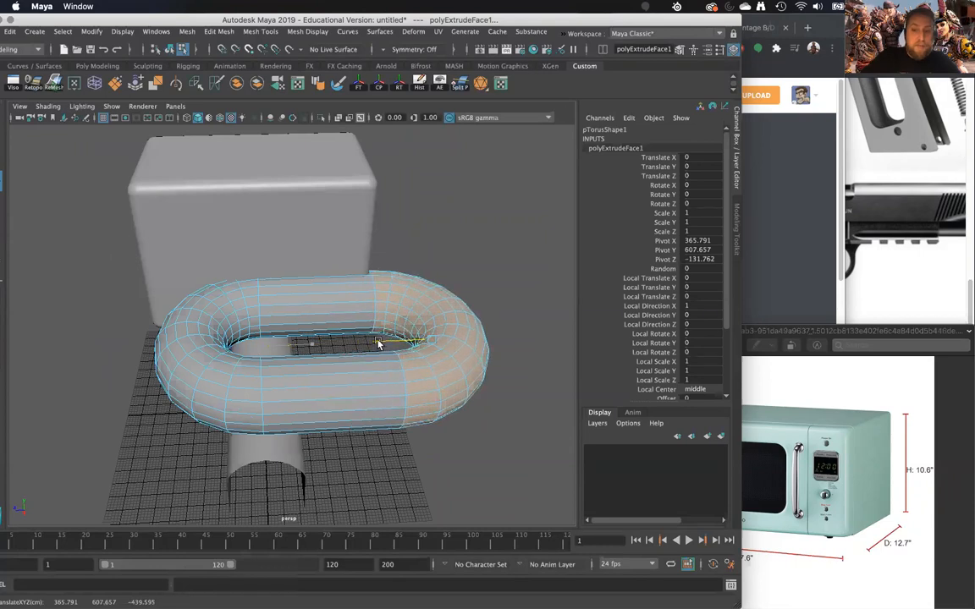
- Extrude the faces on the outer half of the ring and pull them far out along X, away from the microwave
left_click_drag(280, 356, 239, 328, "alt")
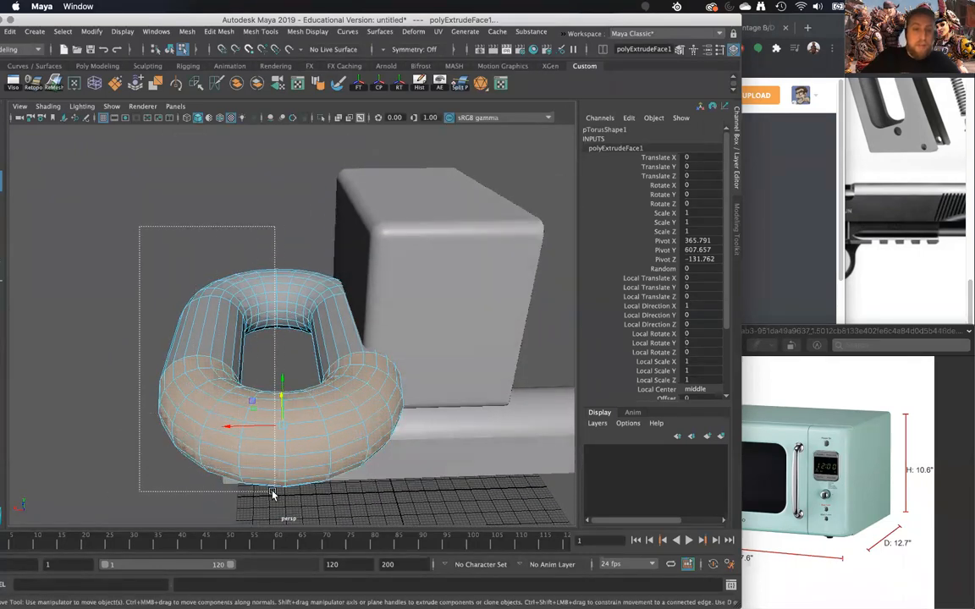
left_click_drag(273, 495, 262, 366, "alt")
key("ctrl+e")
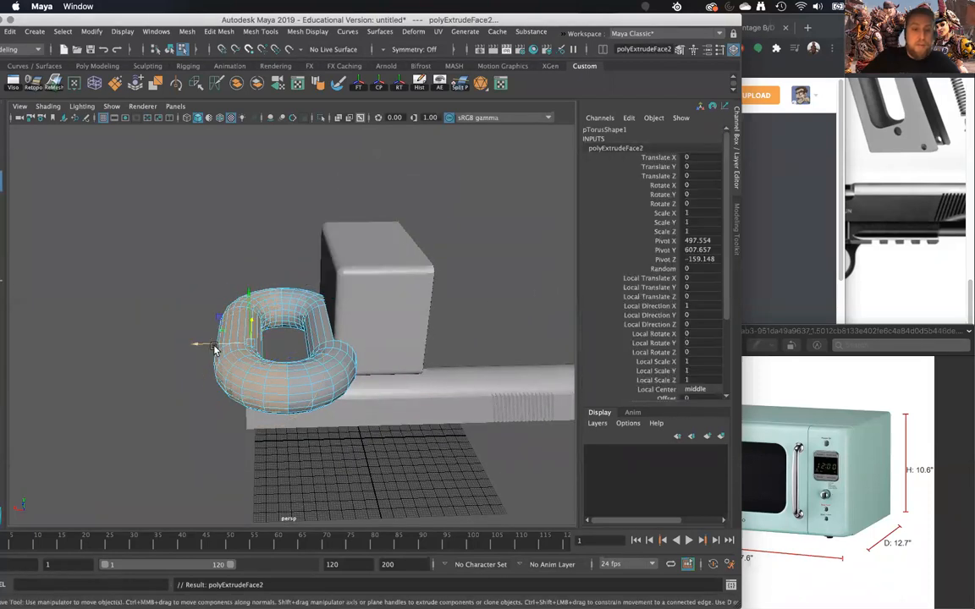
left_click_drag(211, 347, 5, 371)
scroll(188, 354, "down", 5)
left_click_drag(237, 366, 277, 367, "alt")
scroll(298, 406, "up", 5)
right_click_drag(296, 277, 338, 311)
right_click_drag(369, 263, 369, 262)
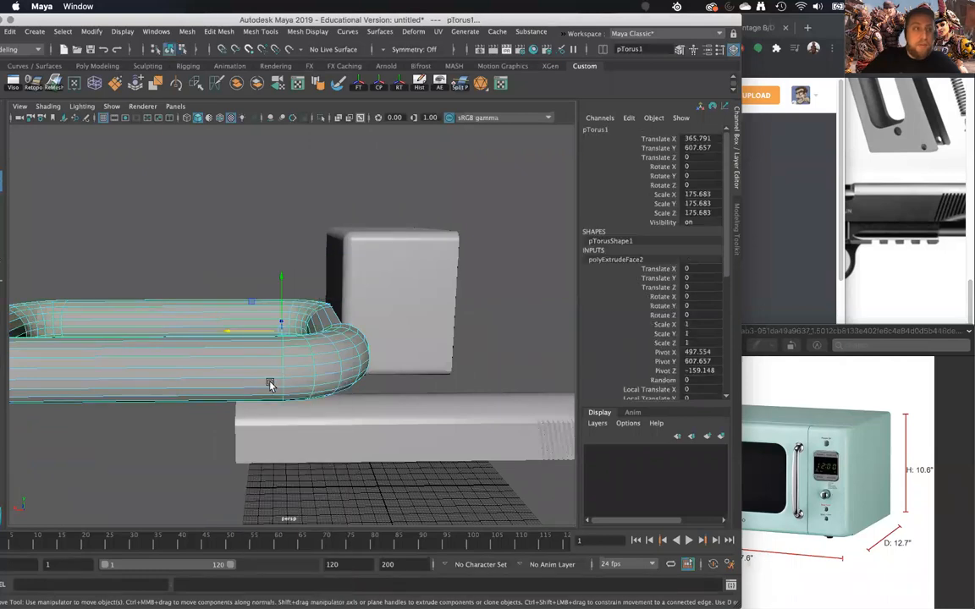
- Delete the stretched torus
left_click(206, 381)
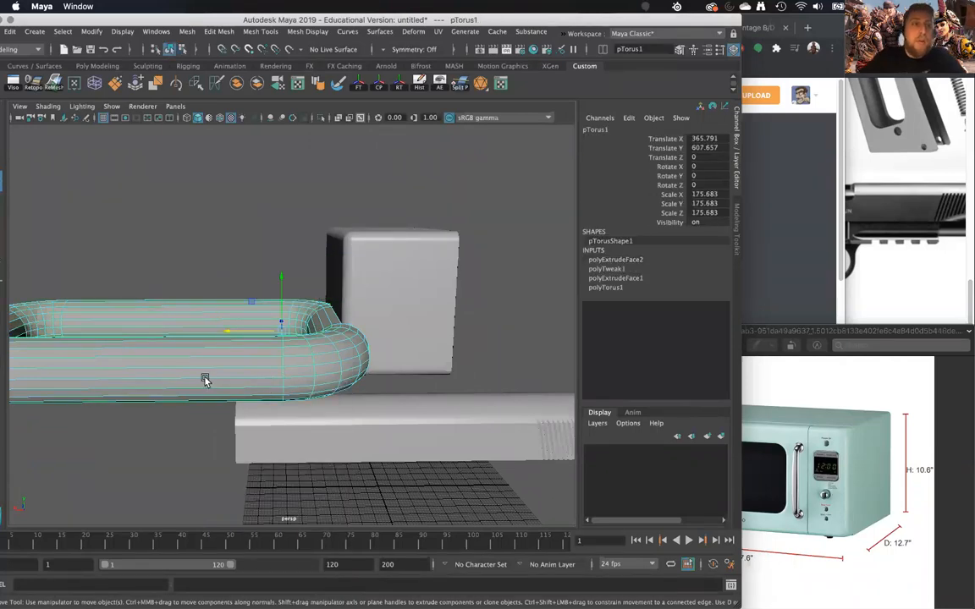
key("Delete")
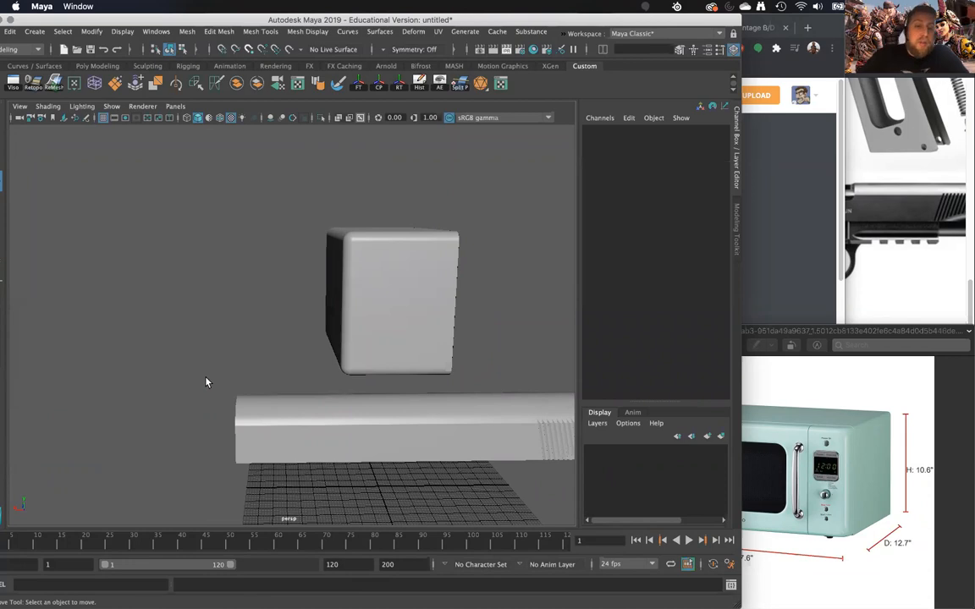
- Create a polygon cylinder and raise it to about Y 301
left_click_drag(289, 354, 102, 338, "alt")
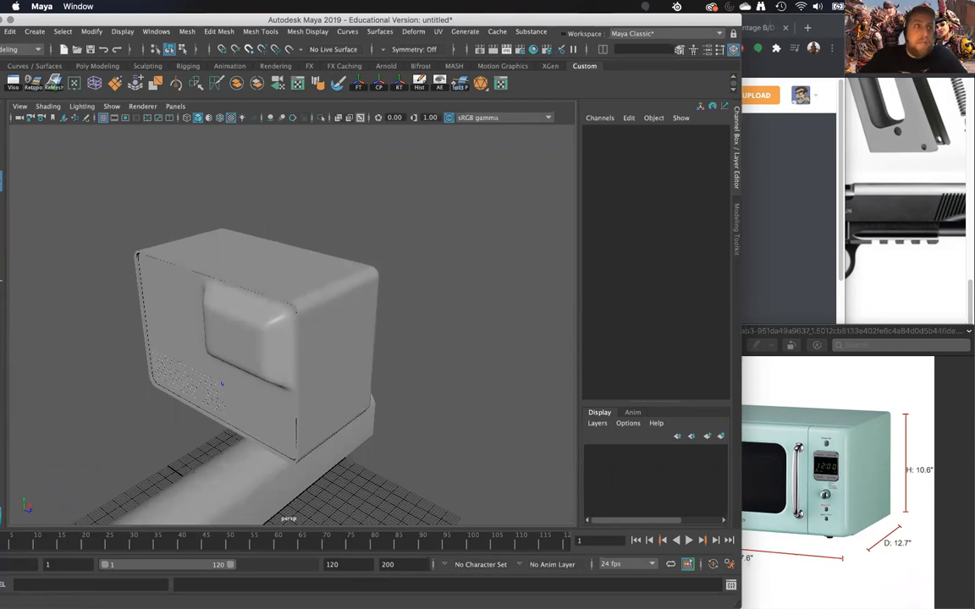
left_click_drag(360, 435, 447, 378, "alt")
left_click(879, 387)
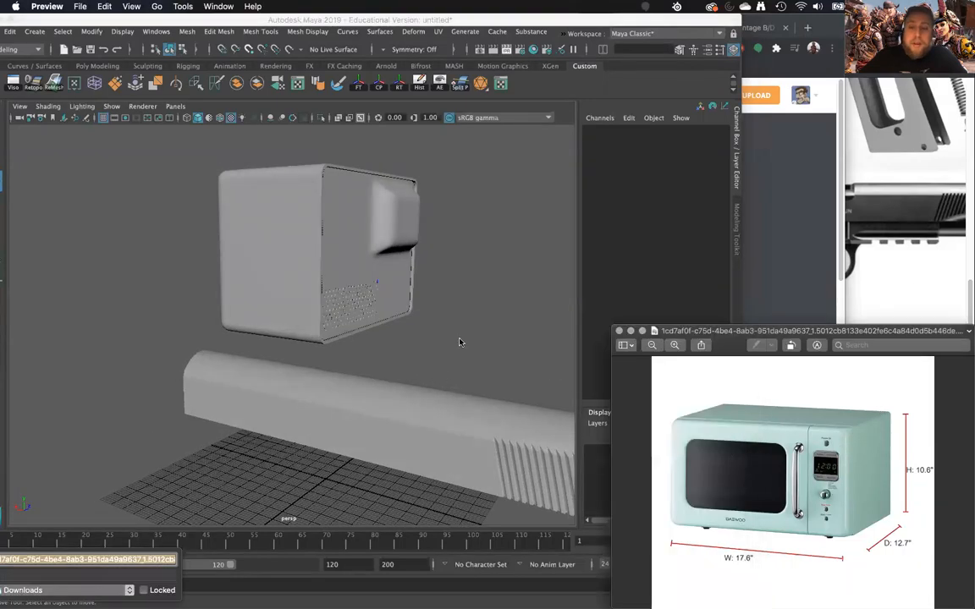
left_click(484, 312)
left_click_drag(484, 312, 423, 321, "alt")
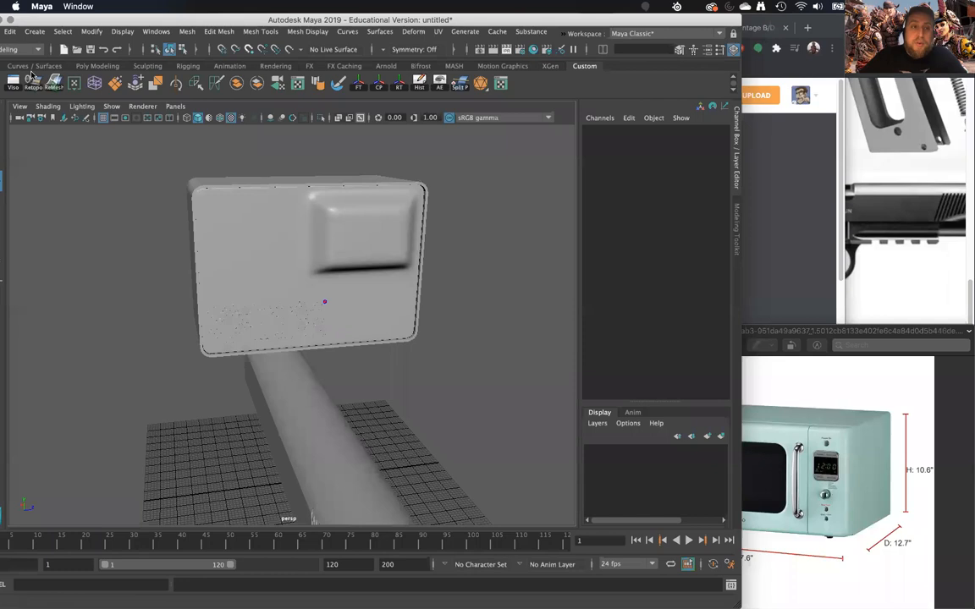
left_click(38, 32)
mouse_move(61, 72)
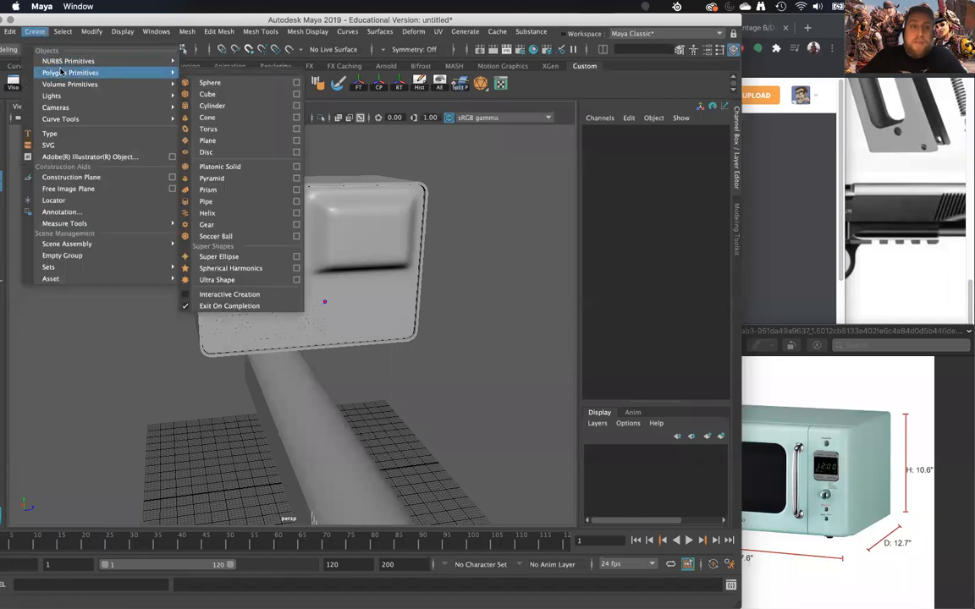
left_click(225, 111)
left_click_drag(301, 432, 301, 351)
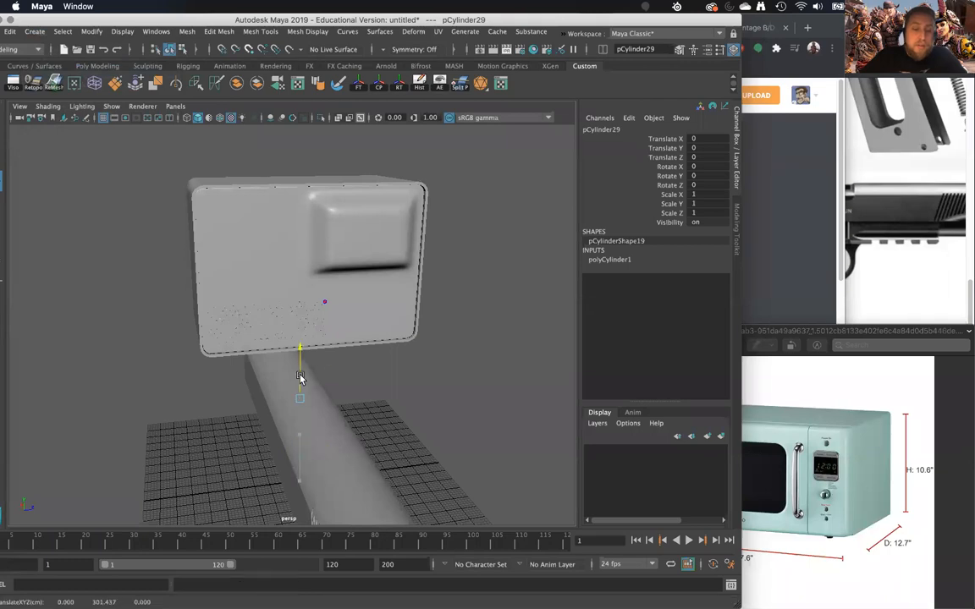
- Move the cylinder behind the microwave's vented rear, to about X -482, Y 565, Z -96
key("f")
scroll(327, 366, "down", 3)
scroll(330, 367, "down", 10)
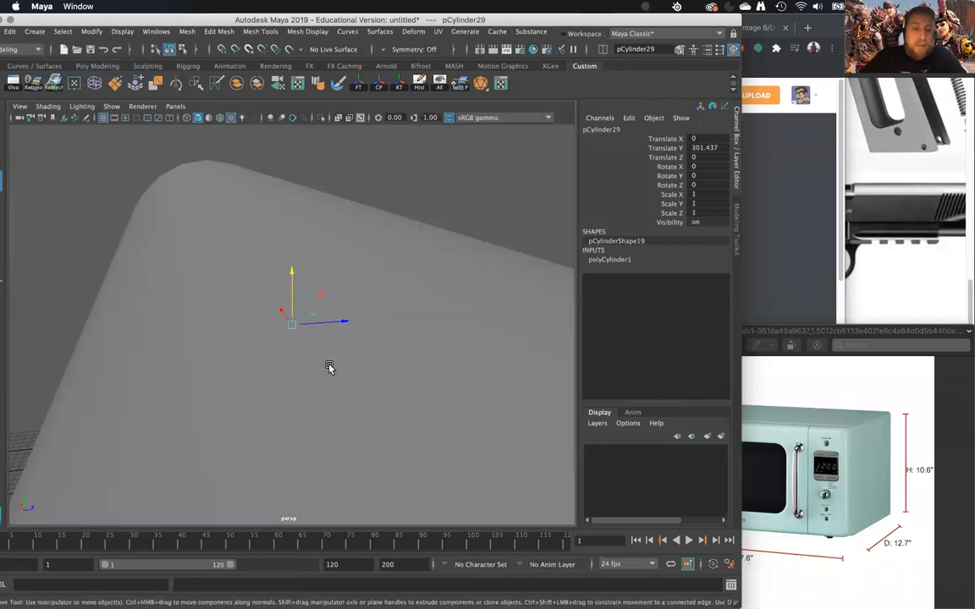
left_click_drag(306, 325, 386, 342, "alt")
left_click_drag(408, 264, 331, 286, "alt")
key("f")
scroll(298, 338, "down", 10)
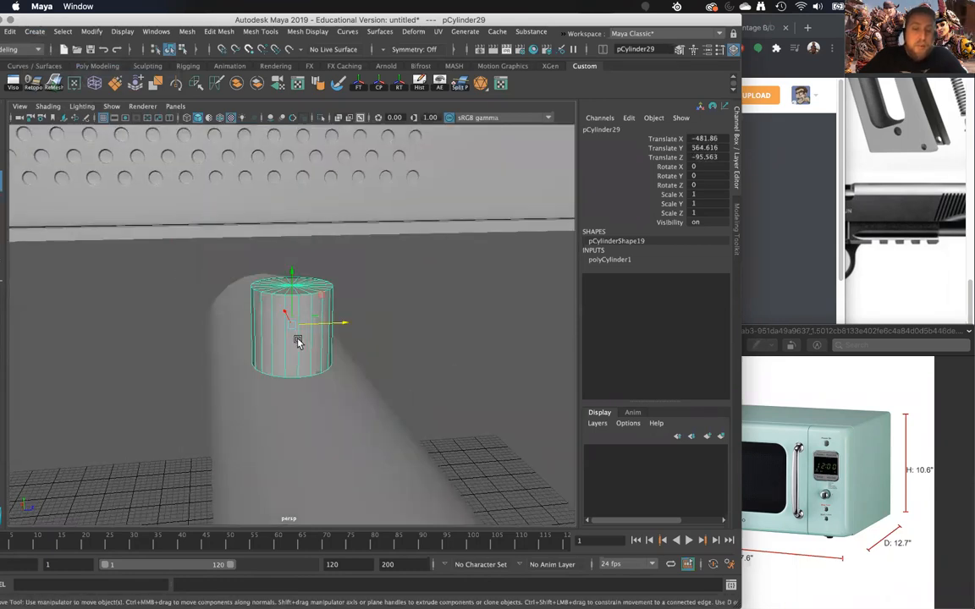
- Extrude the faces on one half of the cylinder and pull them along Z to form an elongated block with rounded ends
left_click_drag(298, 340, 435, 288, "alt")
scroll(435, 290, "down", 3)
scroll(435, 289, "down", 10)
scroll(426, 297, "up", 6)
left_click_drag(292, 324, 322, 381)
scroll(303, 372, "up", 5)
right_click_drag(298, 361, 370, 231)
left_click_drag(380, 227, 292, 335)
right_click_drag(292, 335, 290, 364, "shift")
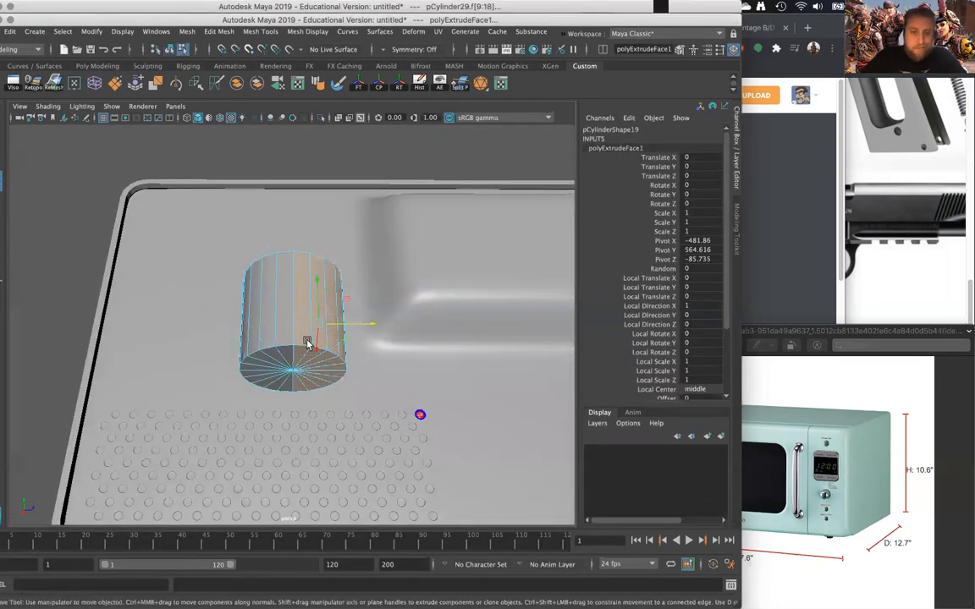
left_click_drag(340, 325, 350, 361)
- Insert three edge loops across the straight middle section of the rounded block: one at the centre and one on each side
right_click_drag(294, 255, 240, 264)
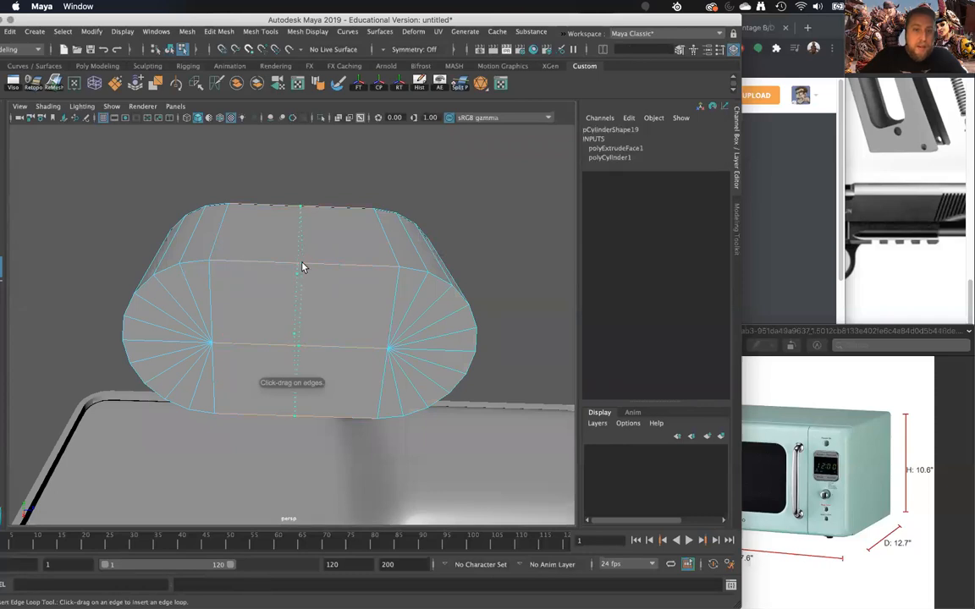
left_click(305, 268)
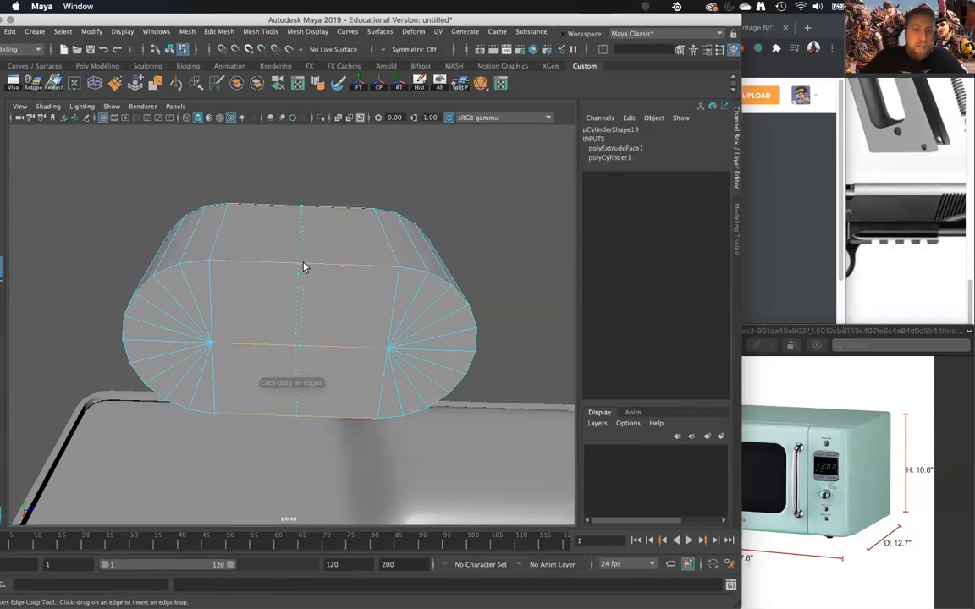
left_click(251, 269)
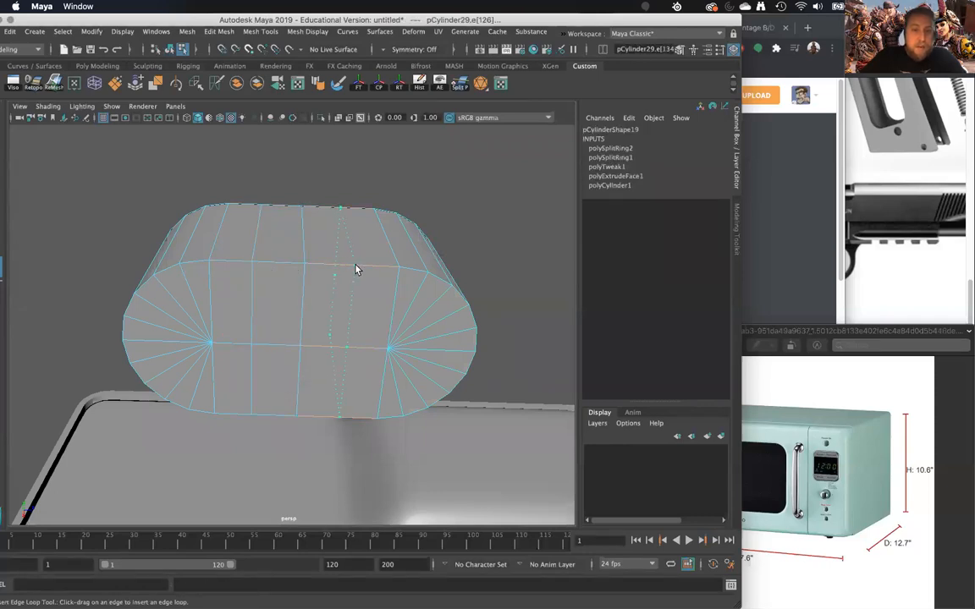
- Select the block's centre edge loop and scale it inward along X to form a V-shaped notch on both long sides
key("w")
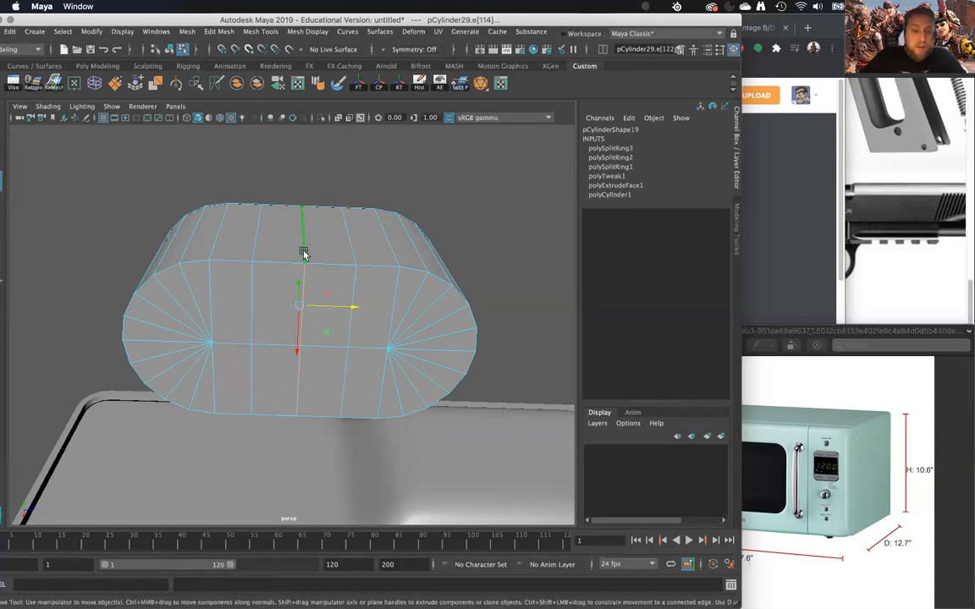
left_click_drag(296, 347, 299, 343)
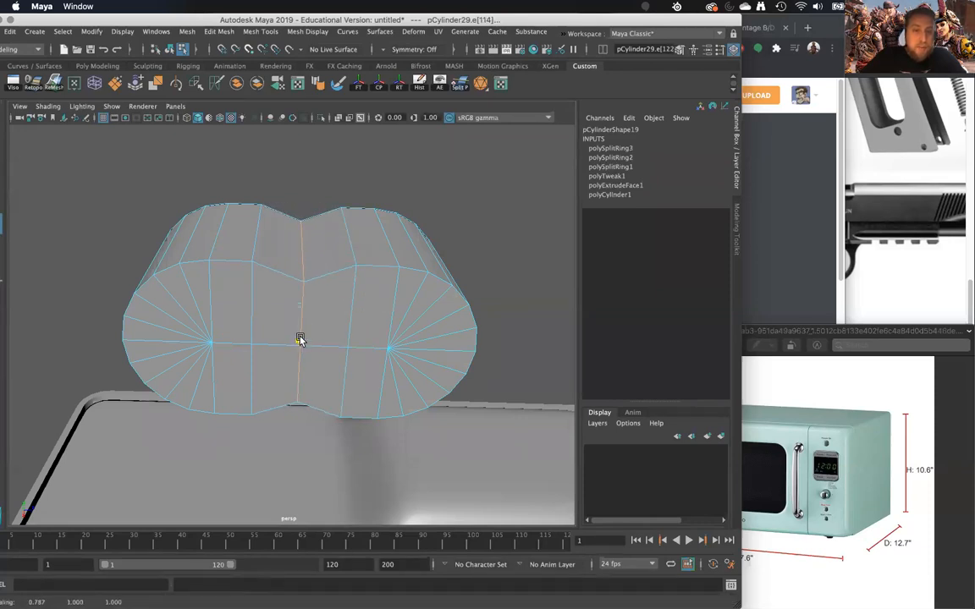
left_click_drag(304, 310, 260, 255, "alt")
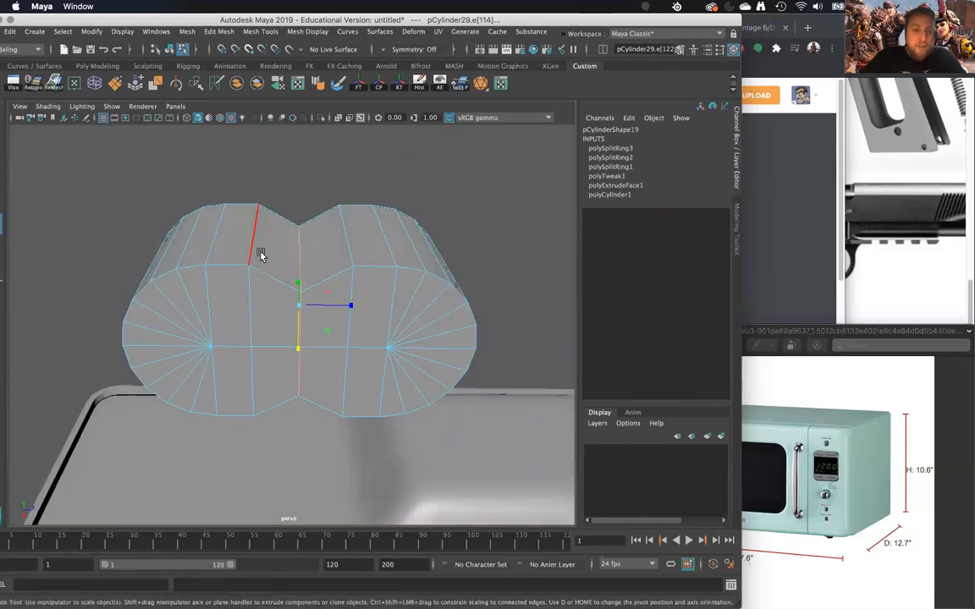
- Insert an edge loop between the notch's centre and its neighbour on one side, and scale it outward flush with the block's outline
right_click_drag(263, 248, 201, 269)
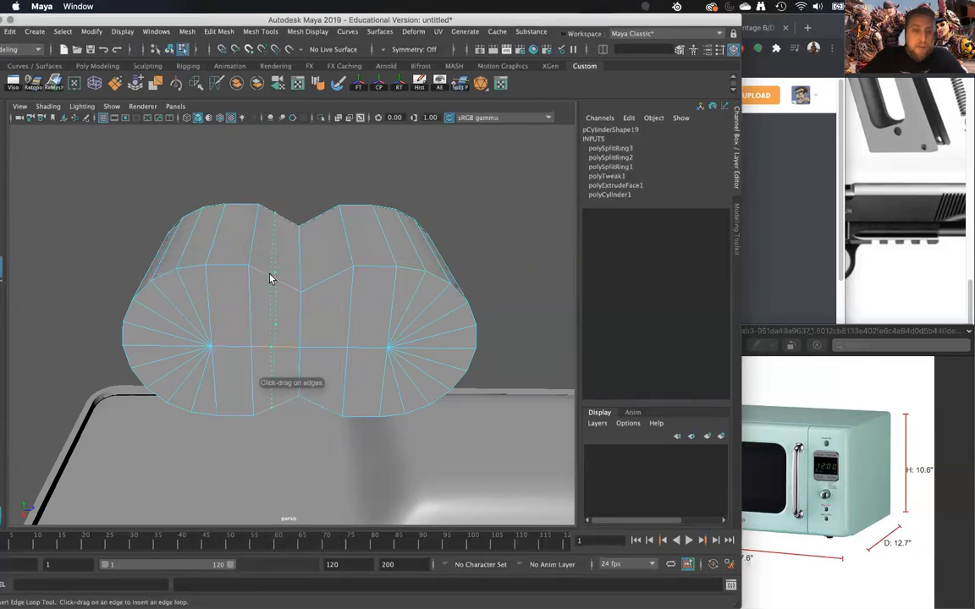
left_click(270, 279)
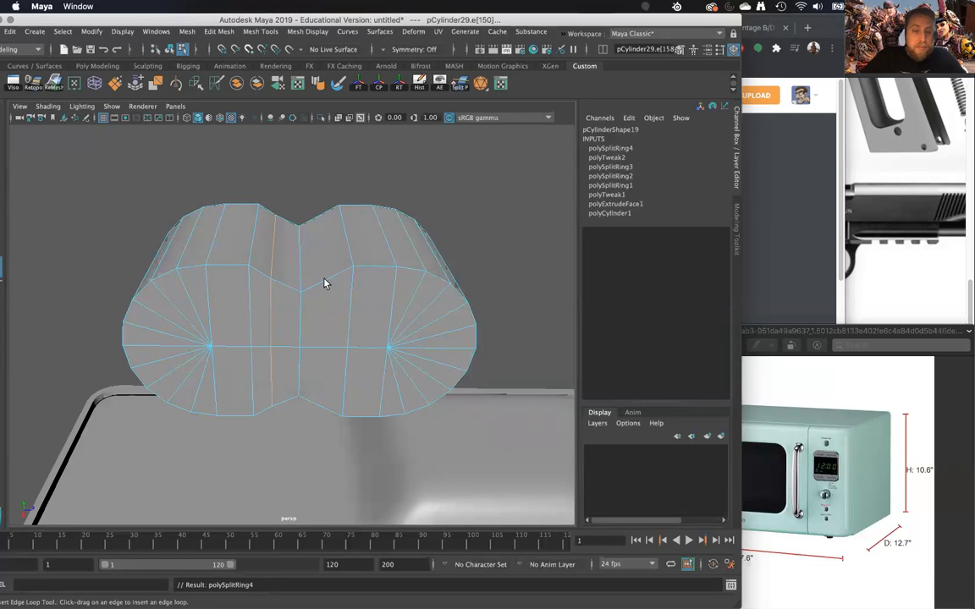
key("ctrl+z")
left_click(278, 286)
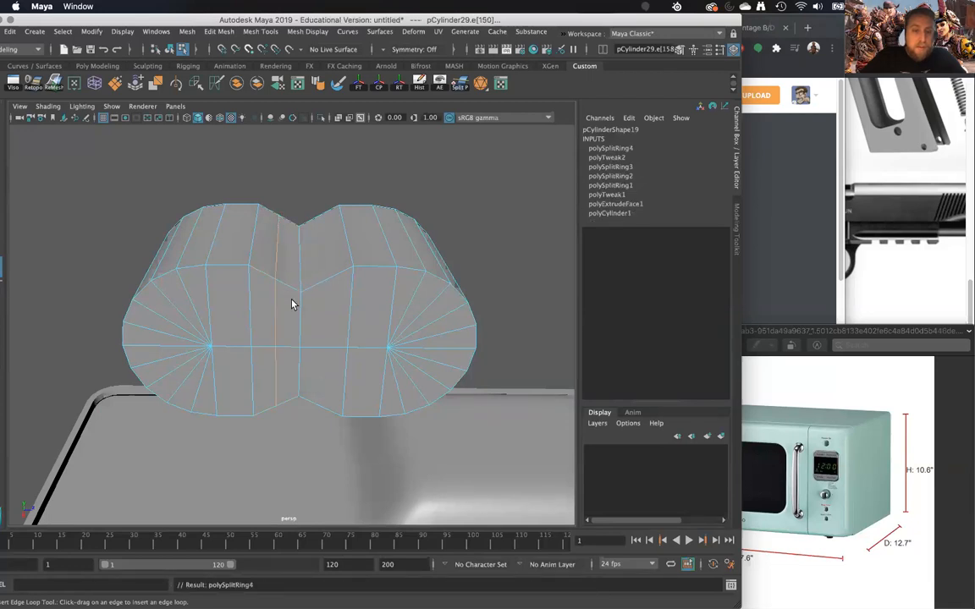
left_click_drag(277, 349, 278, 357)
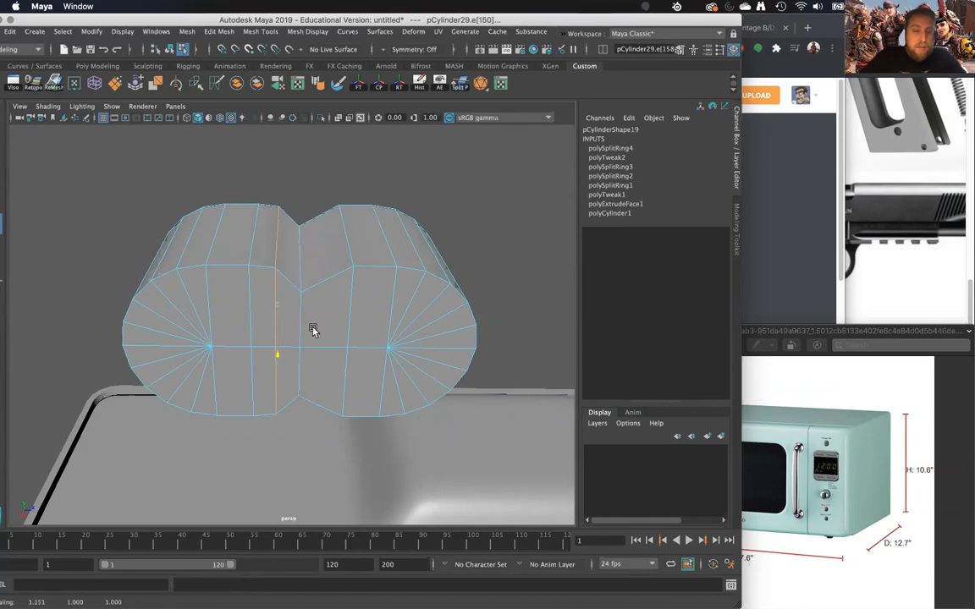
- Insert a matching edge loop on the notch's opposite side and scale it outward flush with the outline
key("g")
left_click(327, 279)
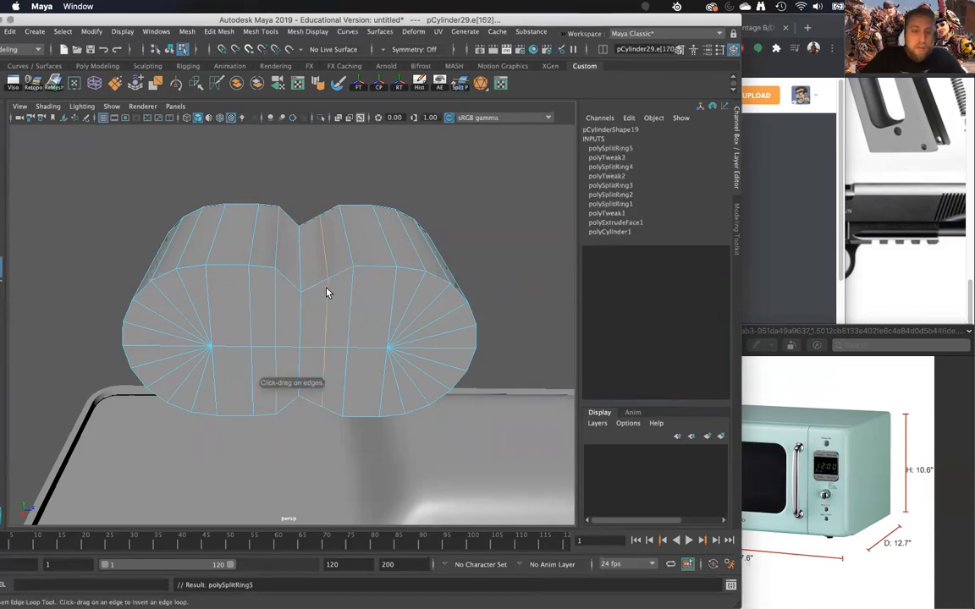
key("r")
left_click_drag(317, 345, 317, 352)
left_click_drag(316, 352, 309, 293, "alt")
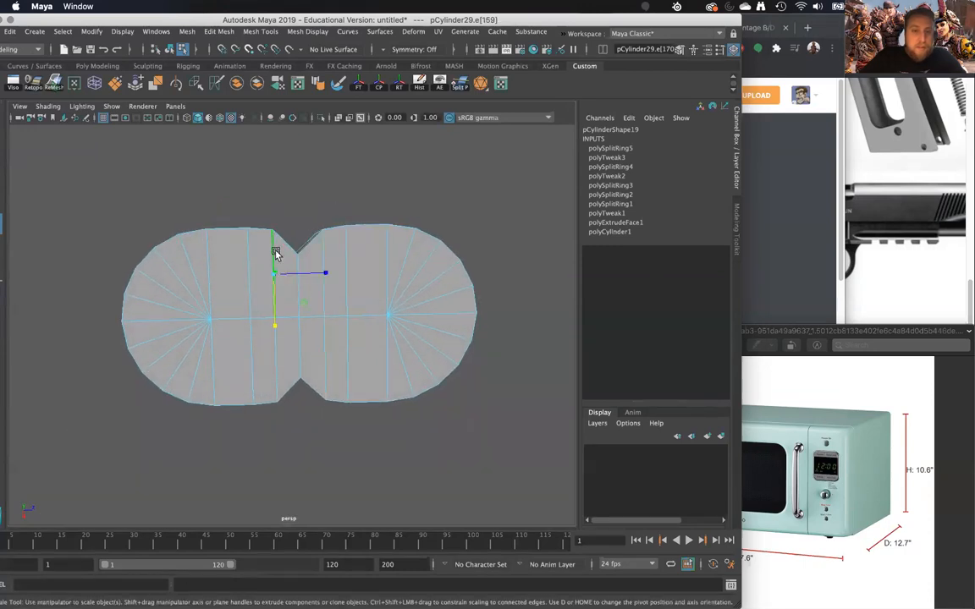
- Detach the border edges around the notched block's bottom cap and delete the cap's faces
left_click_drag(281, 361, 325, 286)
right_click_drag(325, 286, 370, 257)
left_click_drag(370, 257, 354, 356, "alt")
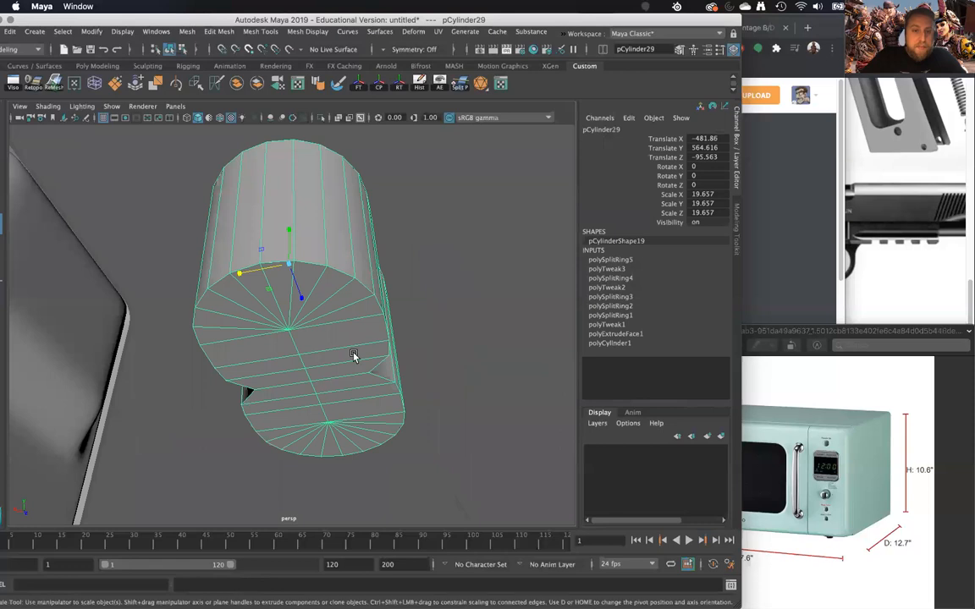
right_click_drag(315, 277, 315, 352)
right_click_drag(331, 314, 336, 314)
right_click_drag(328, 250, 328, 239)
right_click_drag(337, 278, 340, 280, "shift")
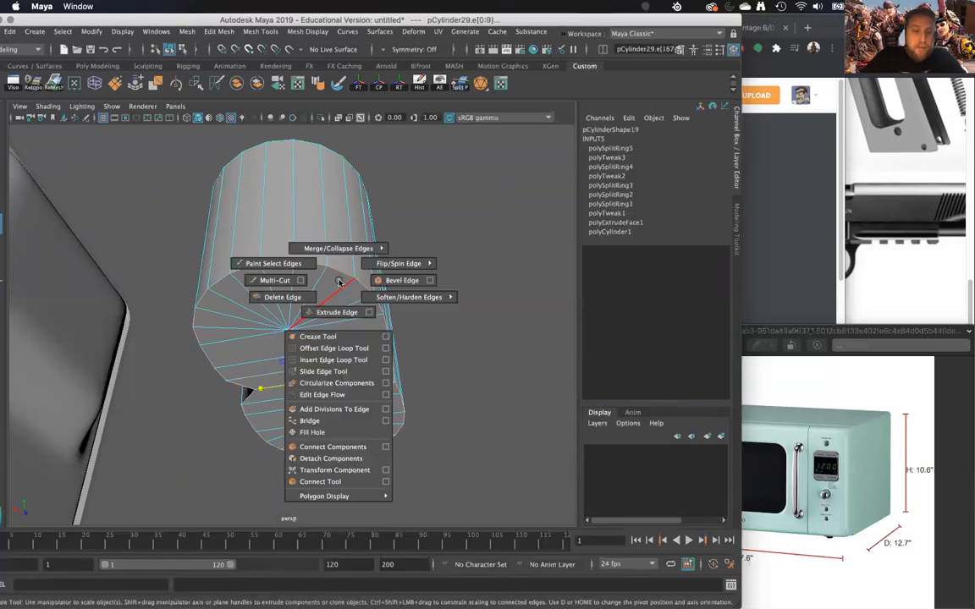
right_click_drag(333, 350, 335, 463, "shift")
right_click_drag(296, 277, 306, 289)
key("Delete")
mouse_move(308, 289)
left_mouse_down("alt")
mouse_move(302, 331)
mouse_move(302, 296)
left_mouse_up("alt")
right_click_drag(303, 292, 307, 287)
mouse_move(293, 290)
left_mouse_down()
mouse_move(290, 317)
mouse_move(289, 306)
left_mouse_up()
- Examine the notched block's top cap and side faces and its placement relative to the microwave and slide
scroll(350, 318, "down", 3)
left_click_drag(348, 314, 127, 364, "alt")
scroll(305, 478, "up", 5)
left_click_drag(313, 410, 264, 365, "alt")
right_click_drag(262, 279, 263, 245)
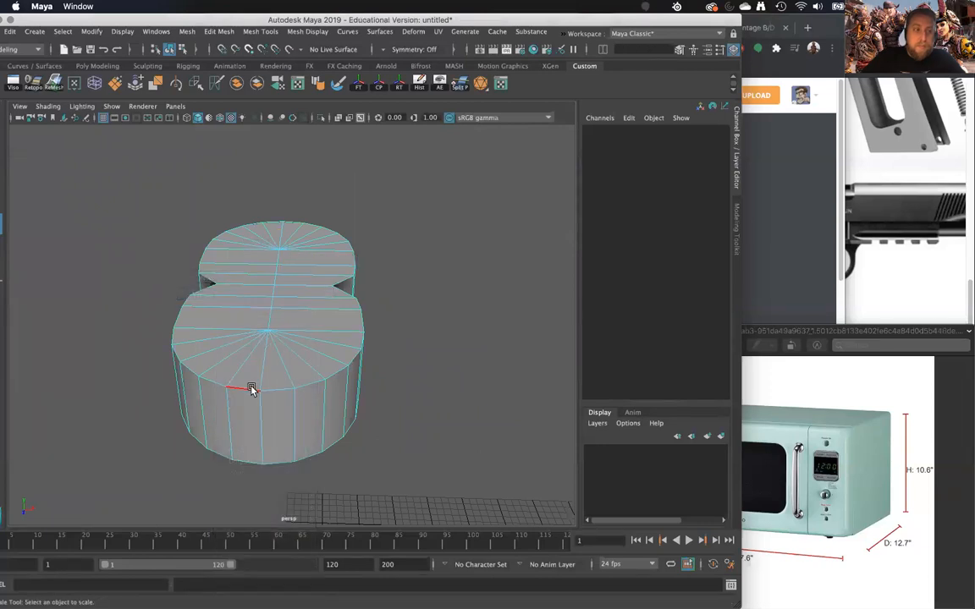
right_click_drag(254, 281, 255, 317)
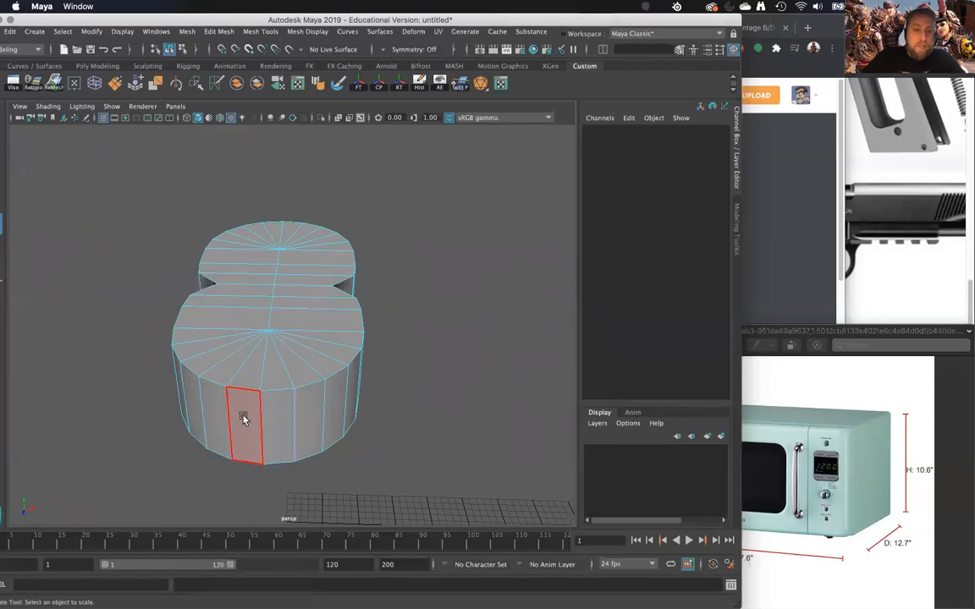
left_click(243, 420)
right_click_drag(263, 372, 196, 118, "alt")
left_click_drag(342, 346, 569, 345, "alt")
left_click_drag(412, 346, 420, 434, "alt")
key("w")
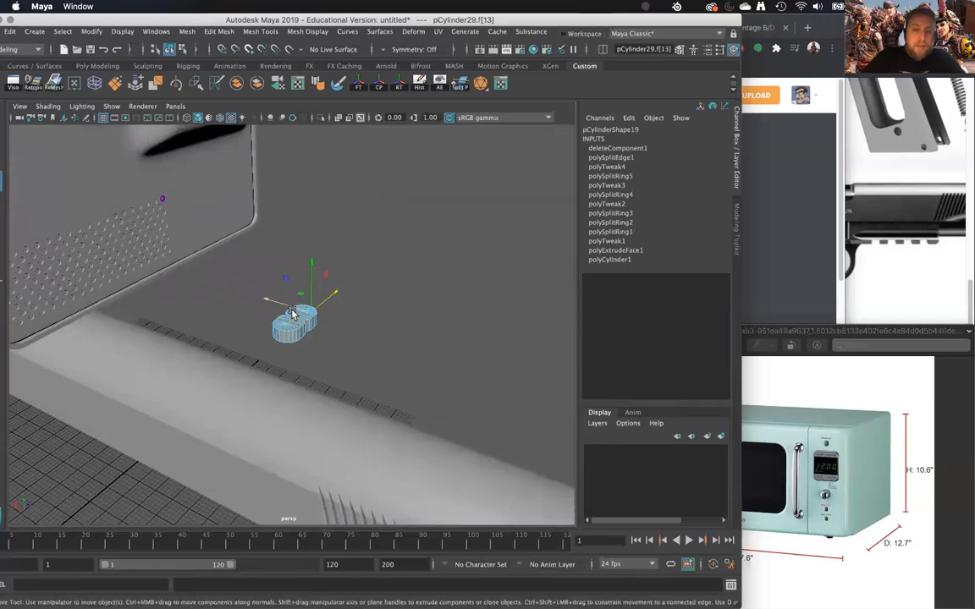
- Flatten the notched block to a Y scale of about 9.172 and rotate it 90 degrees about Z
right_click_drag(288, 328, 348, 263)
mouse_move(312, 347)
left_mouse_down("alt")
mouse_move(346, 338)
mouse_move(355, 394)
mouse_move(320, 357)
left_mouse_up("alt")
key("e")
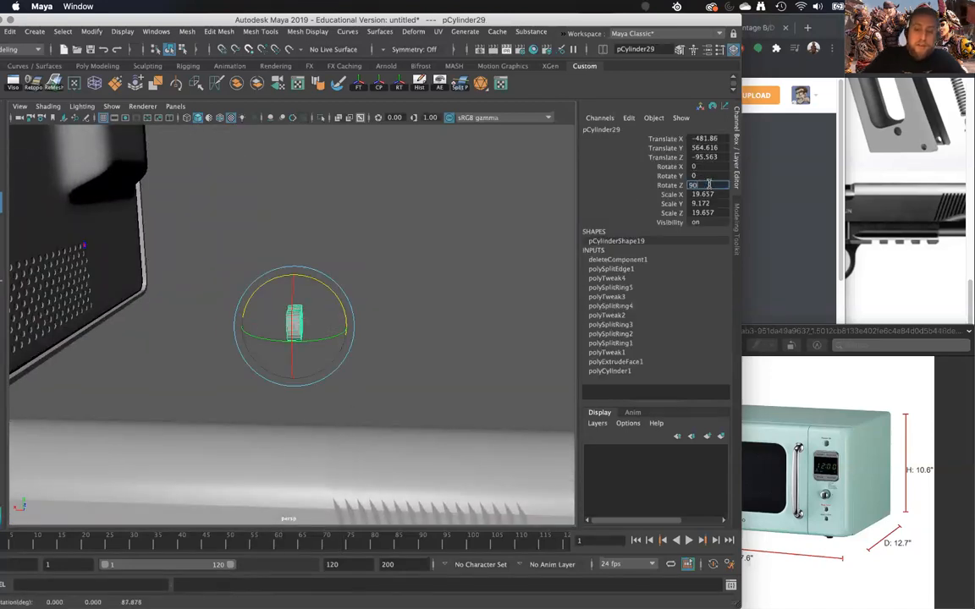
- Freeze the notched block's transformations and delete its construction history
left_click(358, 82)
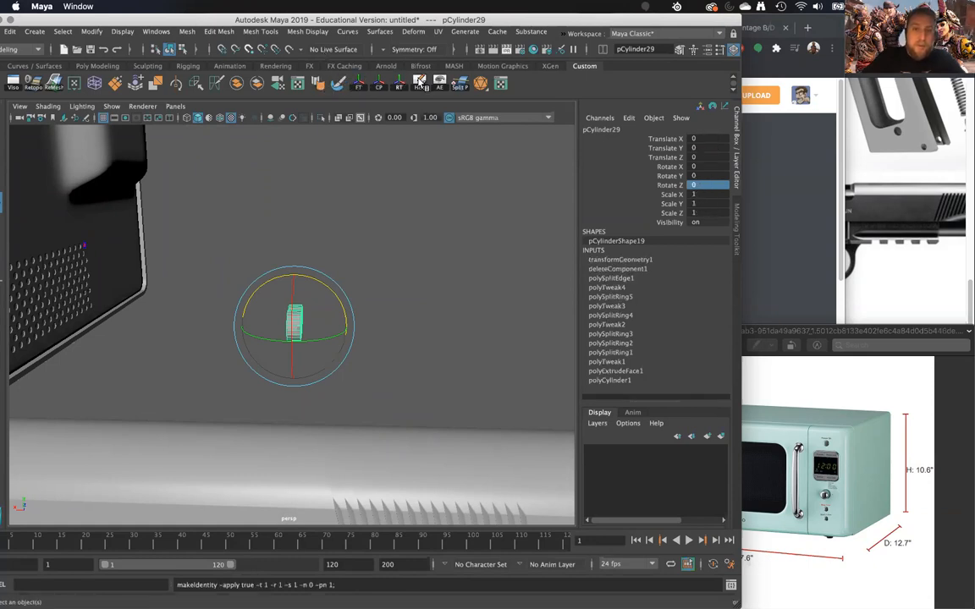
left_click_drag(355, 454, 337, 342, "alt")
- Move the notched block to the lower corner of the microwave's vented rear panel, about X 326, Z 286
key("w")
left_click_drag(275, 331, 355, 265)
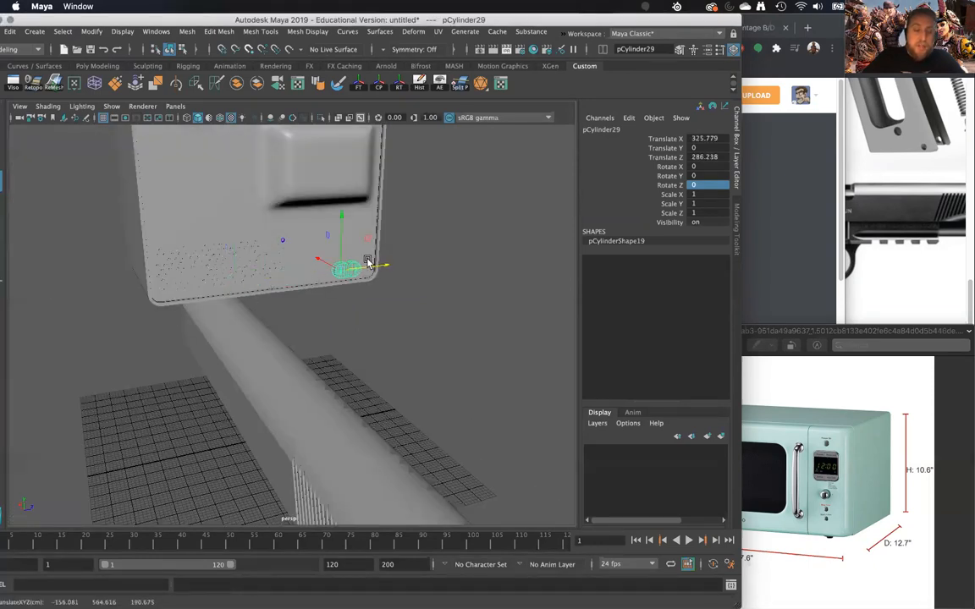
key("f")
scroll(392, 336, "down", 5)
- Scale the notched block uniformly to about 0.255 and shift it against the rear panel at about X 332.7, Y 6.3
key("r")
left_click_drag(256, 334, 322, 373)
key("f")
key("w")
scroll(362, 326, "down", 4)
left_click_drag(250, 332, 320, 397)
key("r")
left_click_drag(285, 307, 248, 331)
middle_click_drag(271, 316, 291, 284, "alt")
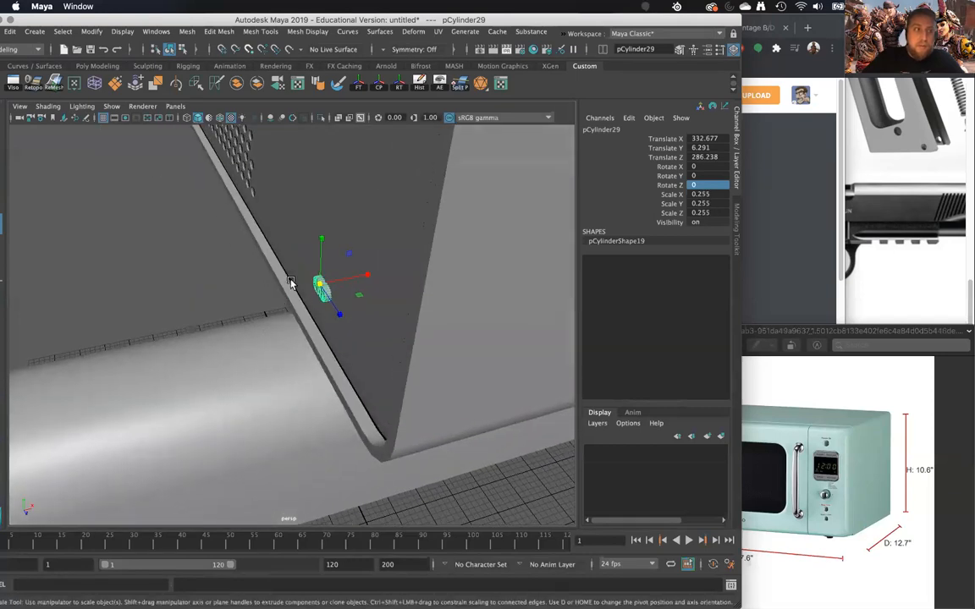
- Inspect how the small notched part sits on the rear panel, selecting its side and cap faces before leaving face selection
right_click_drag(291, 283, 332, 476, "alt")
left_click_drag(331, 301, 304, 255, "alt")
right_click_drag(306, 227, 329, 411, "alt")
right_click_drag(337, 260, 338, 287)
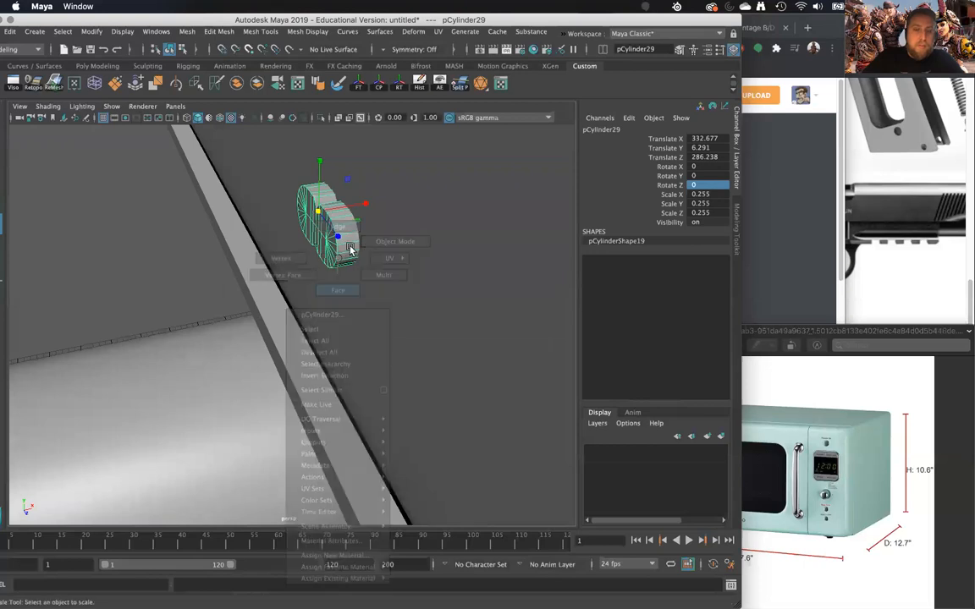
left_click(350, 242)
middle_click_drag(337, 242, 323, 276, "alt")
right_click_drag(323, 276, 342, 461, "alt")
double_click(337, 245)
left_click_drag(303, 214, 274, 194, "alt")
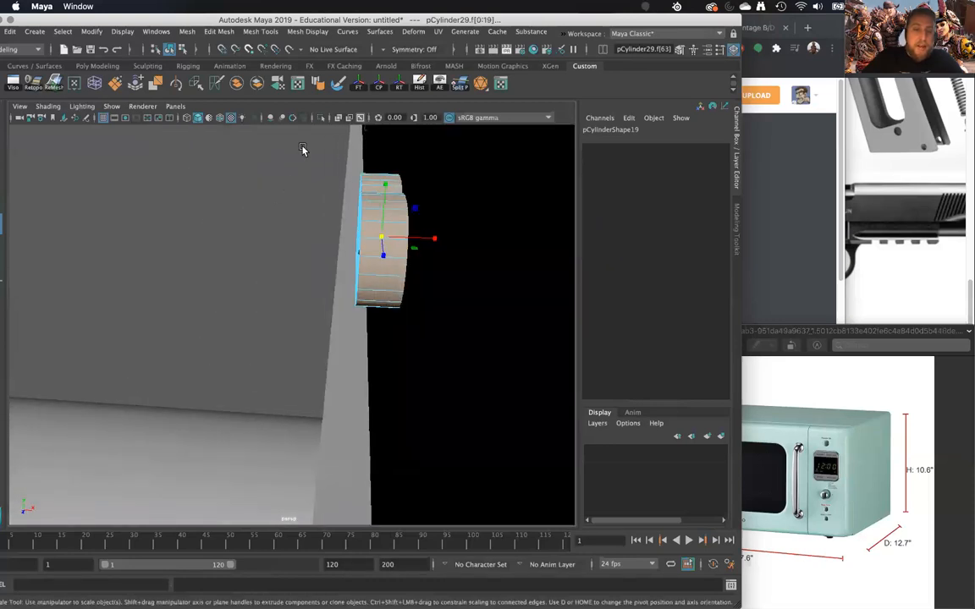
left_click_drag(479, 363, 266, 214, "alt")
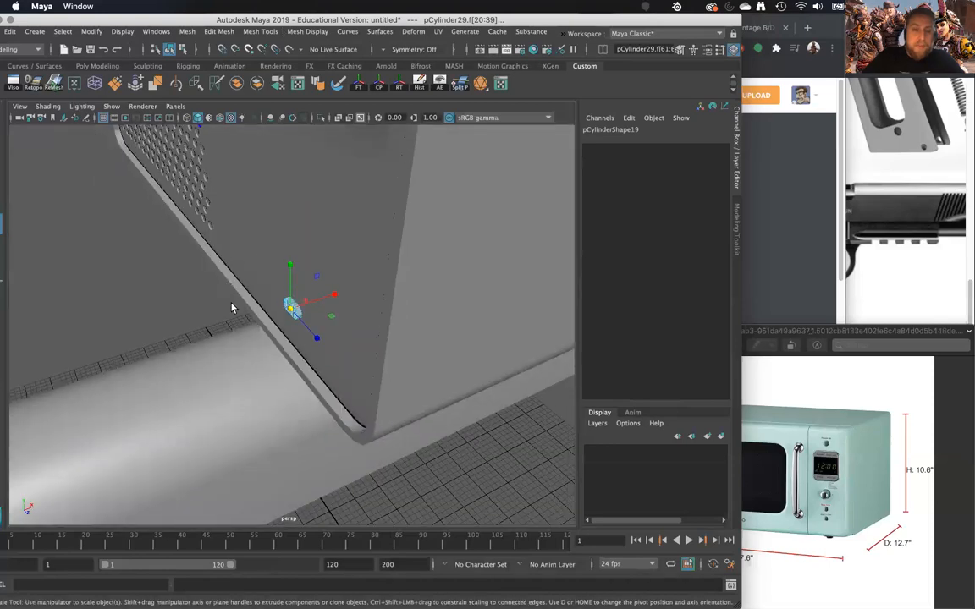
right_click_drag(289, 278, 348, 259)
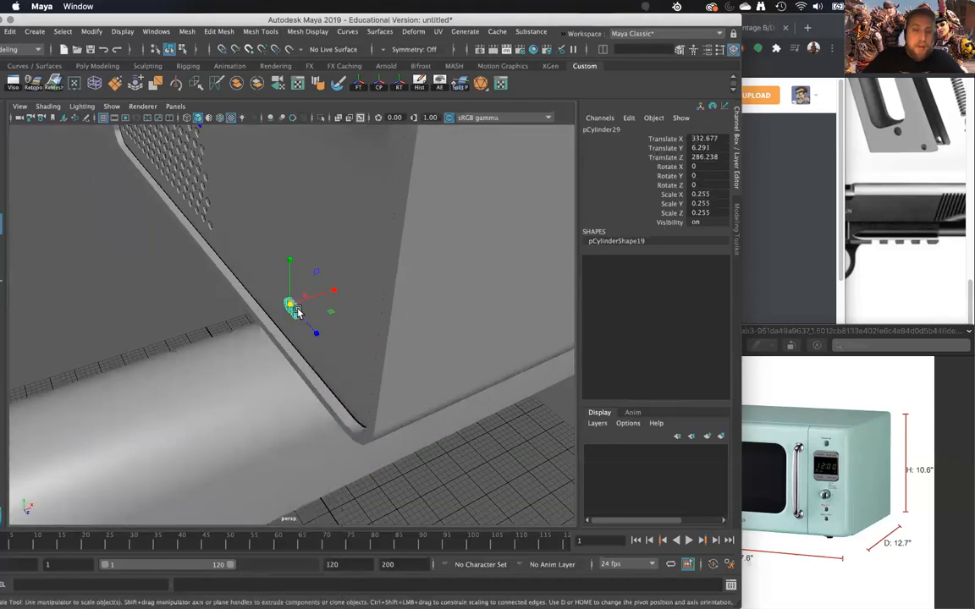
left_click(187, 293)
left_click_drag(324, 327, 336, 235, "alt")
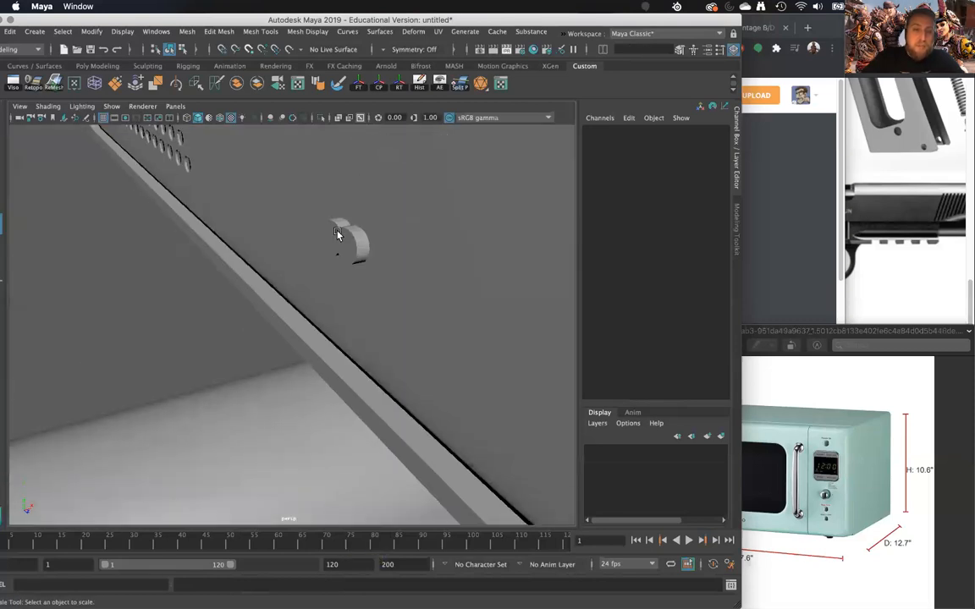
left_click_drag(252, 249, 323, 282, "alt")
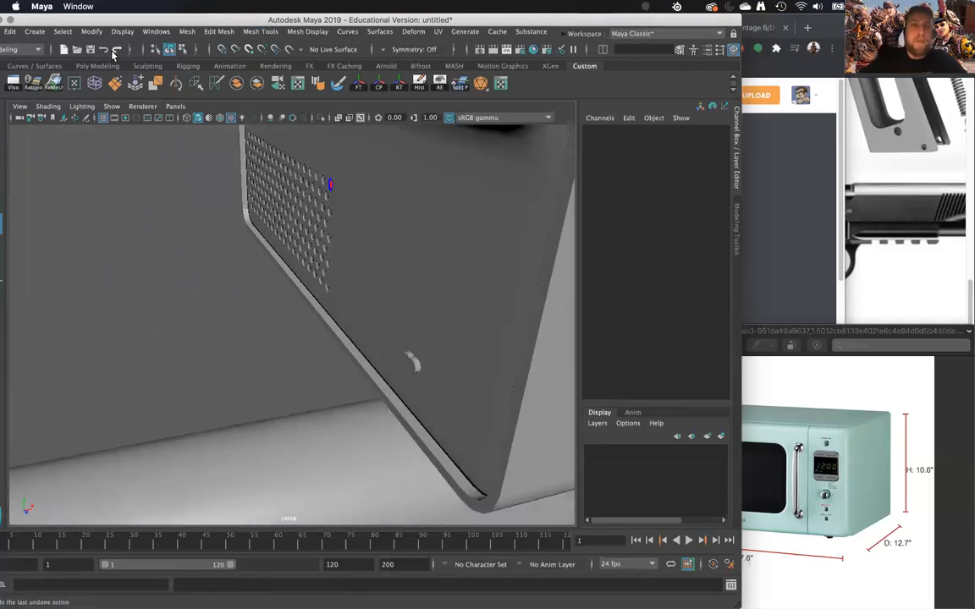
- Draw a CV curve on the ground plane beside the slide, running from the grid outward into a large open loop
left_click(35, 32)
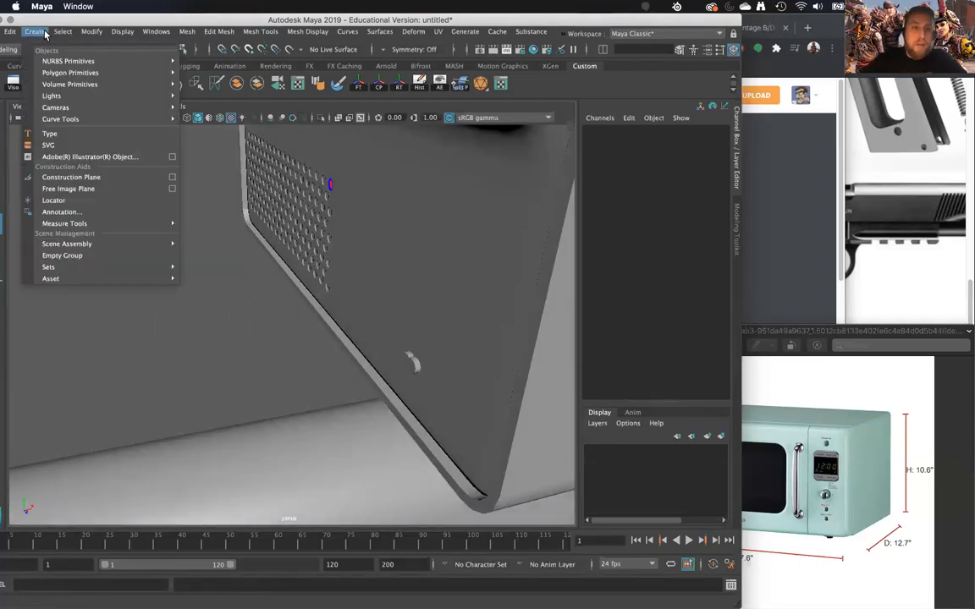
mouse_move(73, 120)
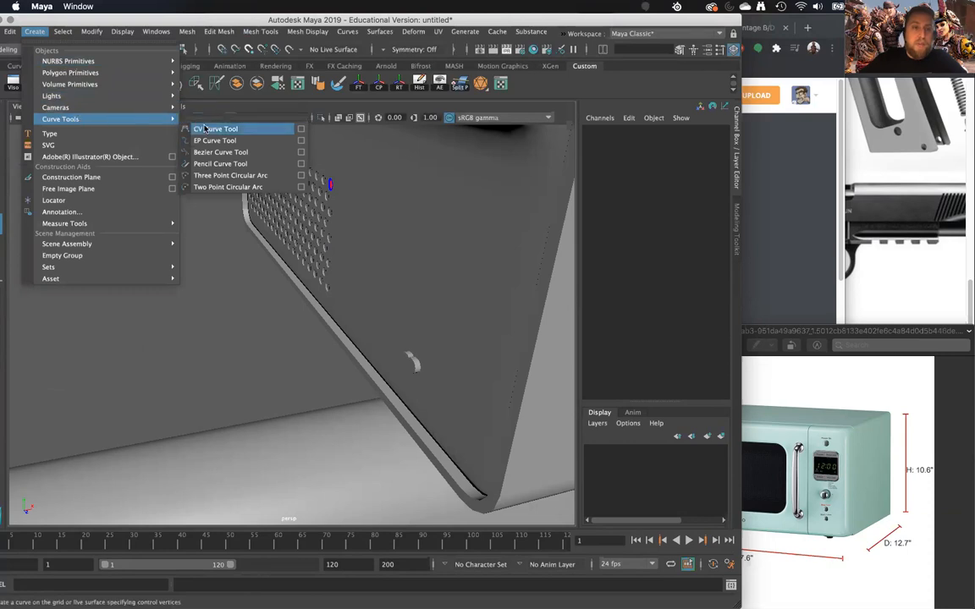
left_click(204, 129)
scroll(298, 288, "down", 10)
left_click_drag(298, 292, 338, 317, "alt")
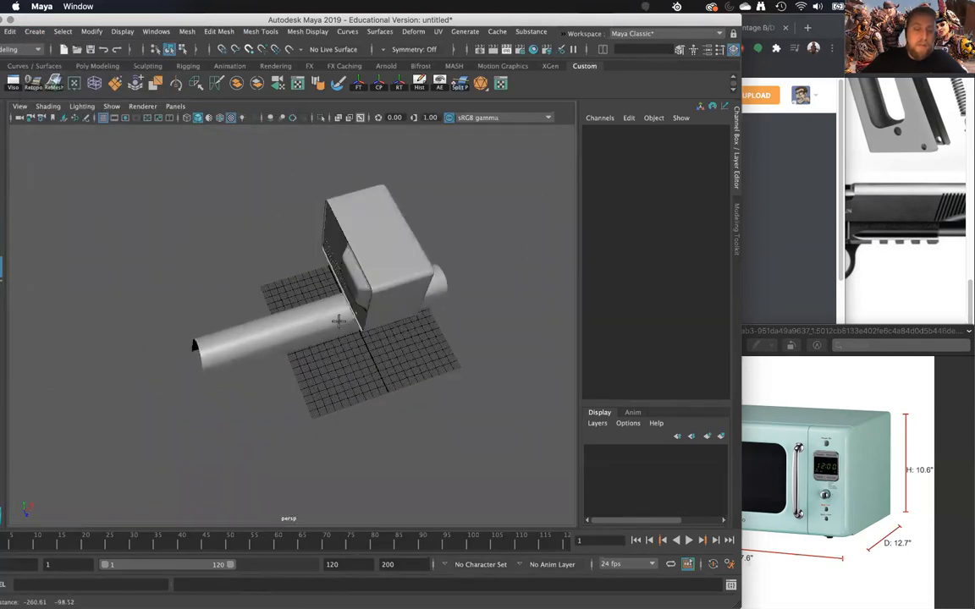
scroll(403, 340, "up", 5)
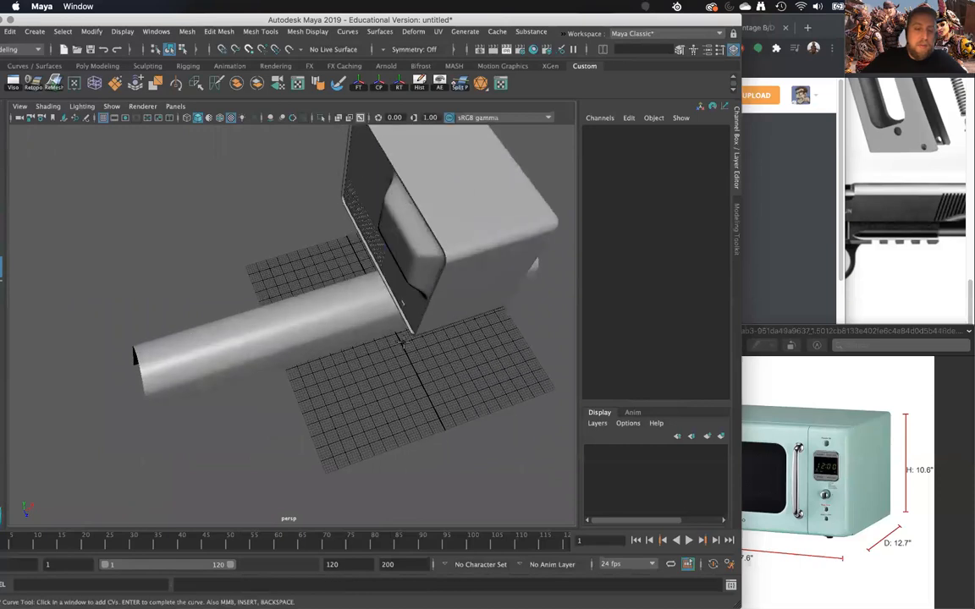
left_click(411, 409)
left_click(339, 405)
left_click(304, 373)
left_click(210, 435)
left_click(218, 465)
left_click(251, 489)
left_click(278, 506)
left_click(307, 485)
left_click(287, 414)
left_click_drag(316, 465, 266, 399, "alt")
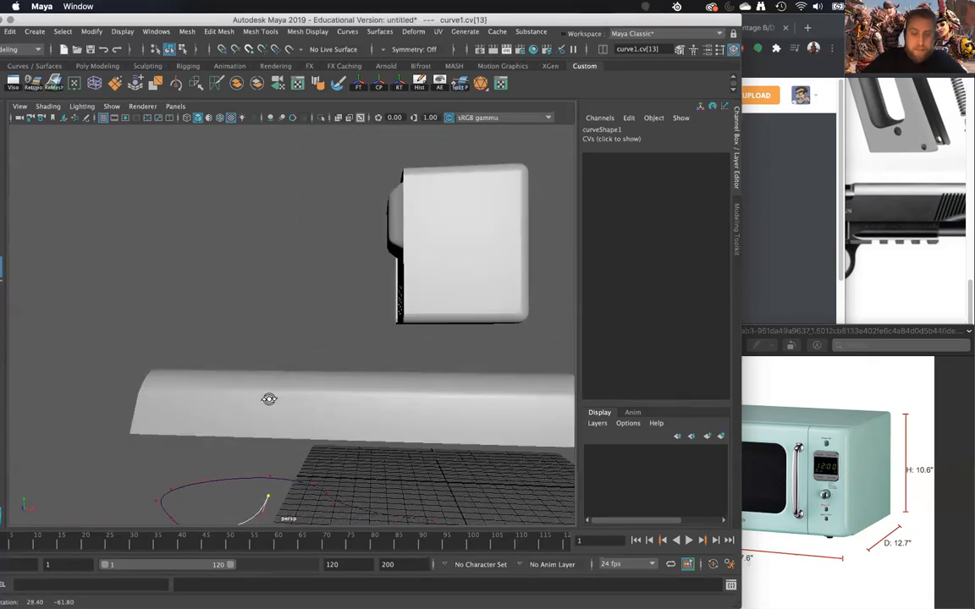
left_click_drag(340, 434, 314, 357, "alt")
key("Return")
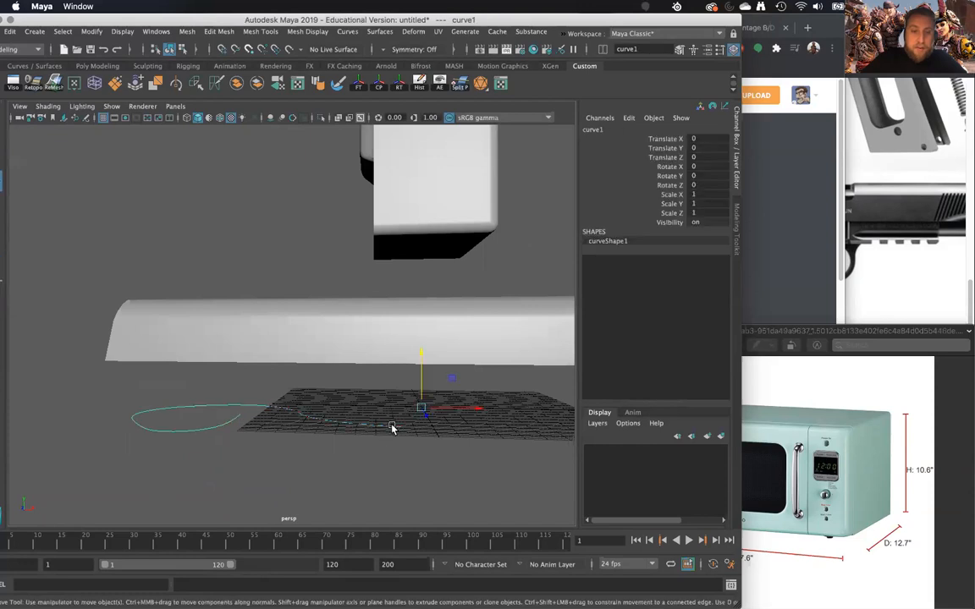
right_click(394, 429)
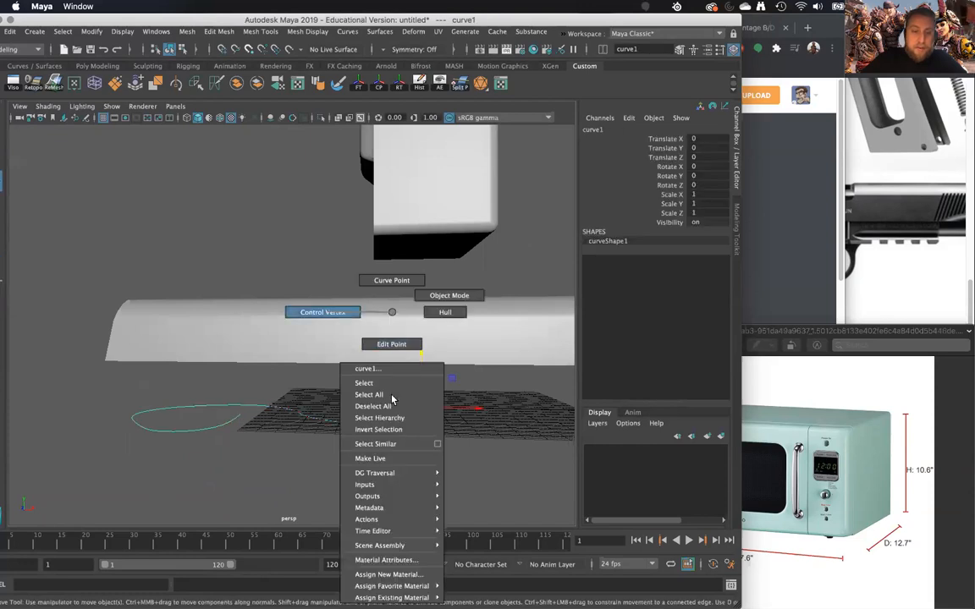
left_click(392, 406)
left_click(401, 428)
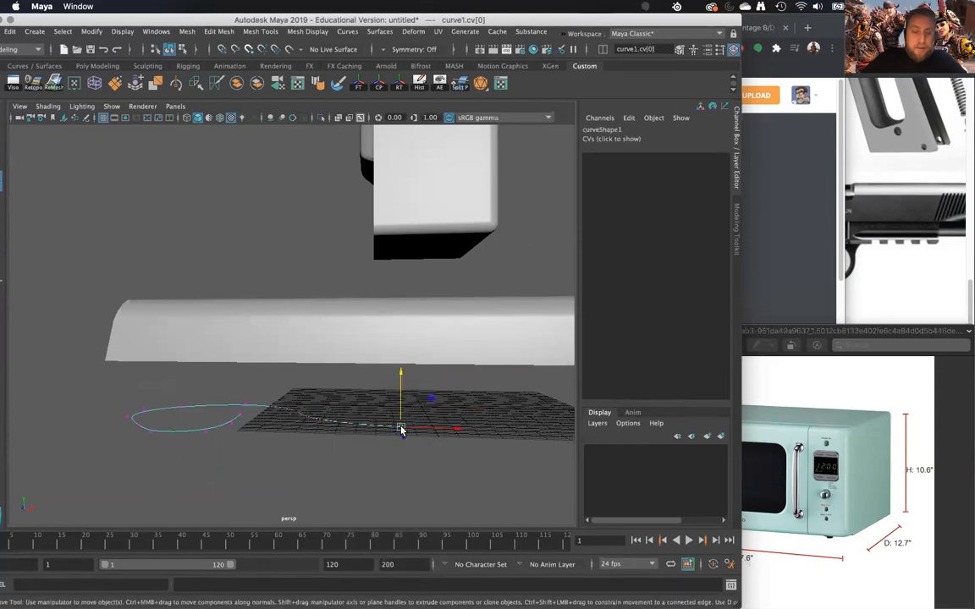
right_click_drag(371, 425, 426, 294)
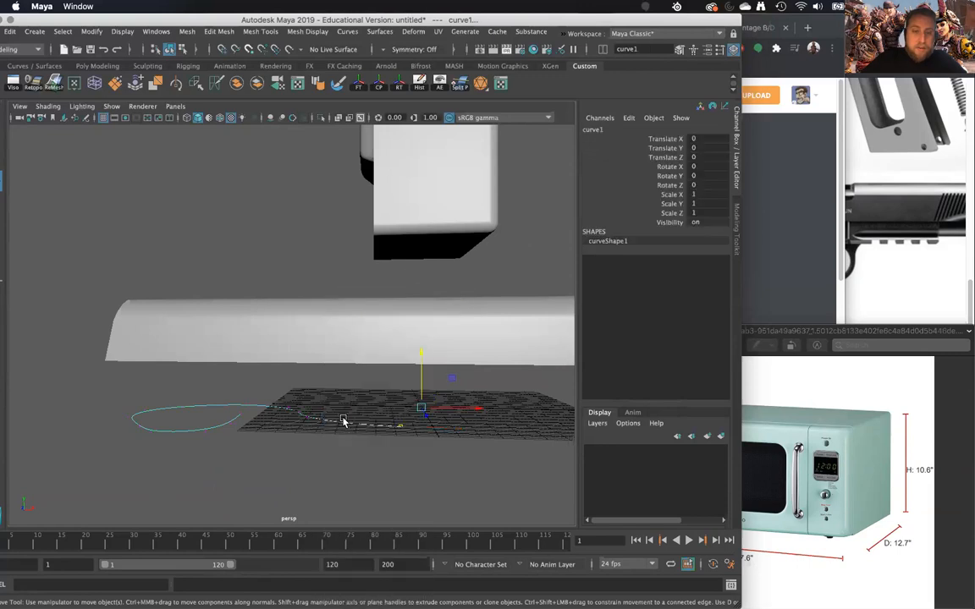
left_click_drag(423, 354, 388, 203)
key("ctrl+z")
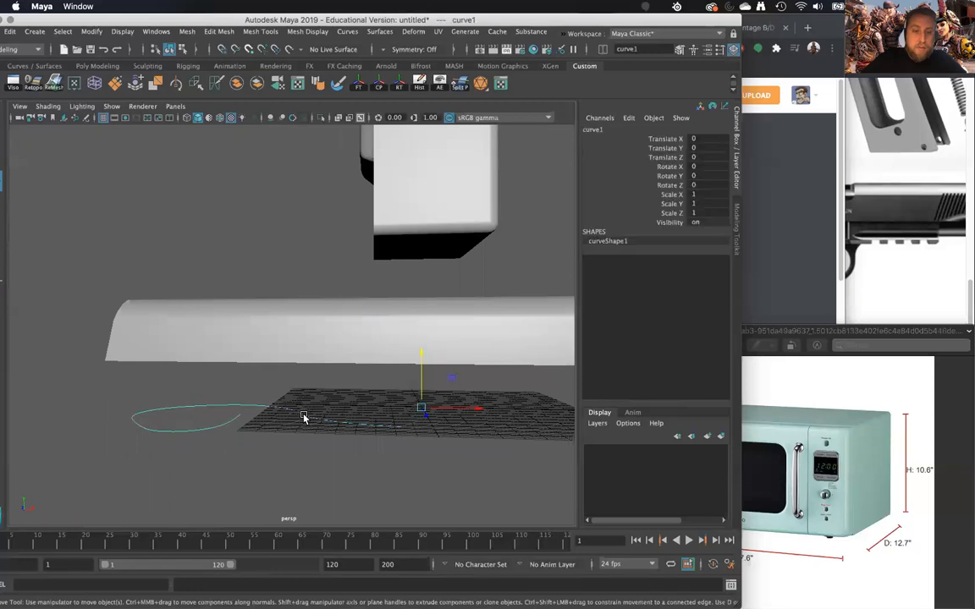
- Move the whole curve up beside the microwave's rear panel, to about Y 532.2 and Z -179.9
left_click_drag(417, 391, 502, 273)
left_click_drag(363, 180, 396, 228)
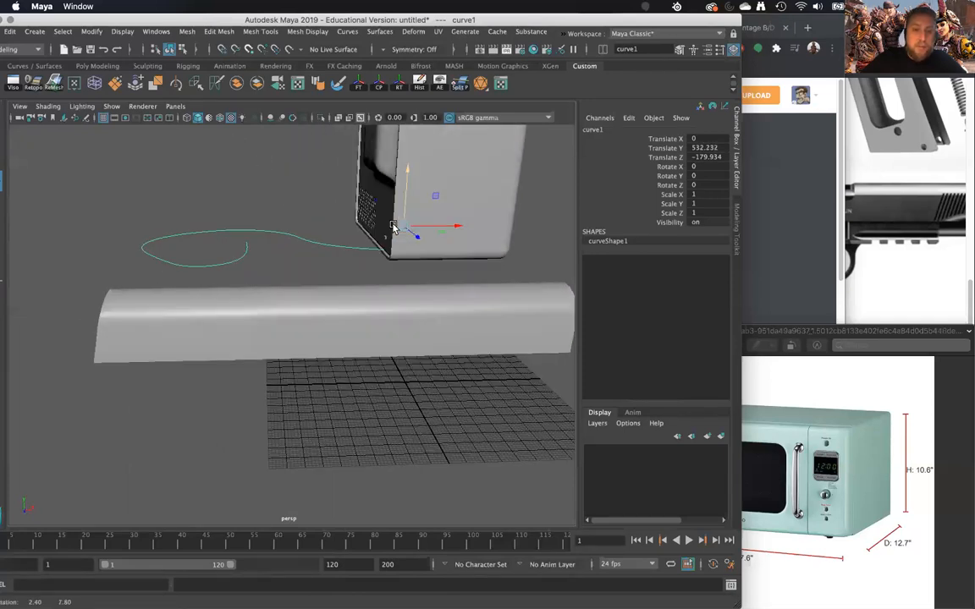
middle_click_drag(396, 292, 374, 377, "alt")
scroll(375, 375, "up", 6)
left_click_drag(381, 320, 394, 299, "alt")
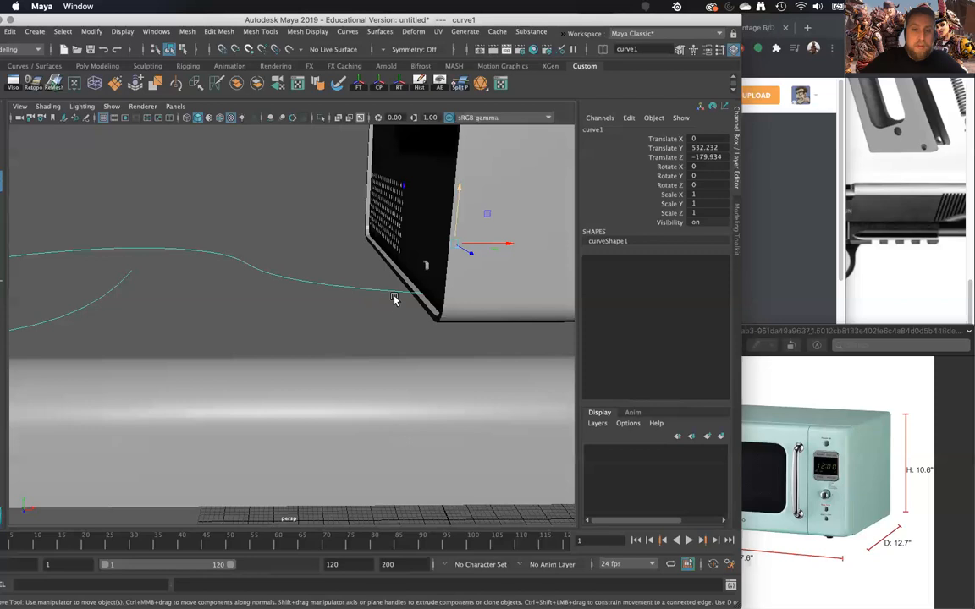
- Show the curve's control vertices and display the scene in wireframe around the microwave's lower rear corner
right_click_drag(400, 293, 333, 289)
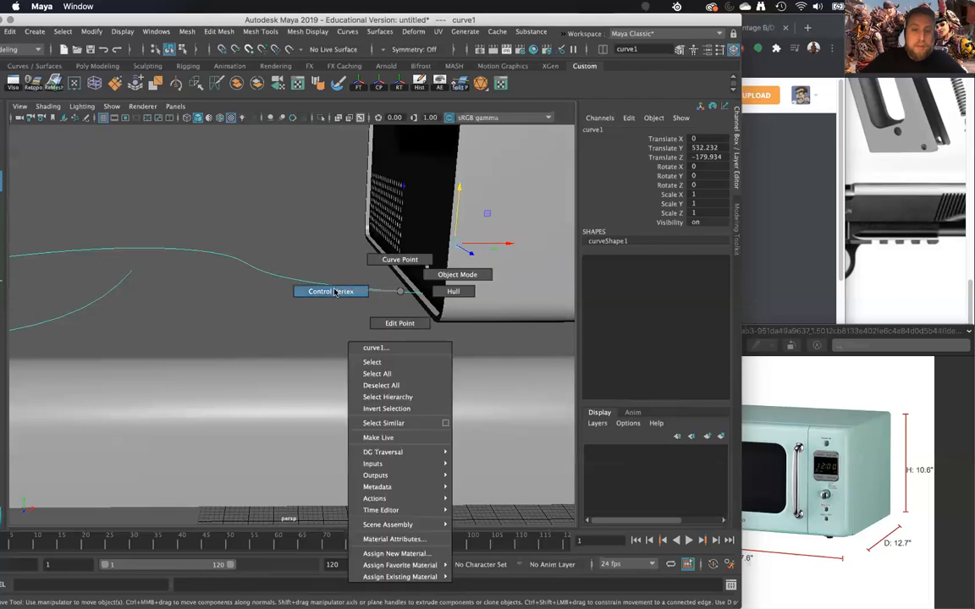
left_click(403, 292)
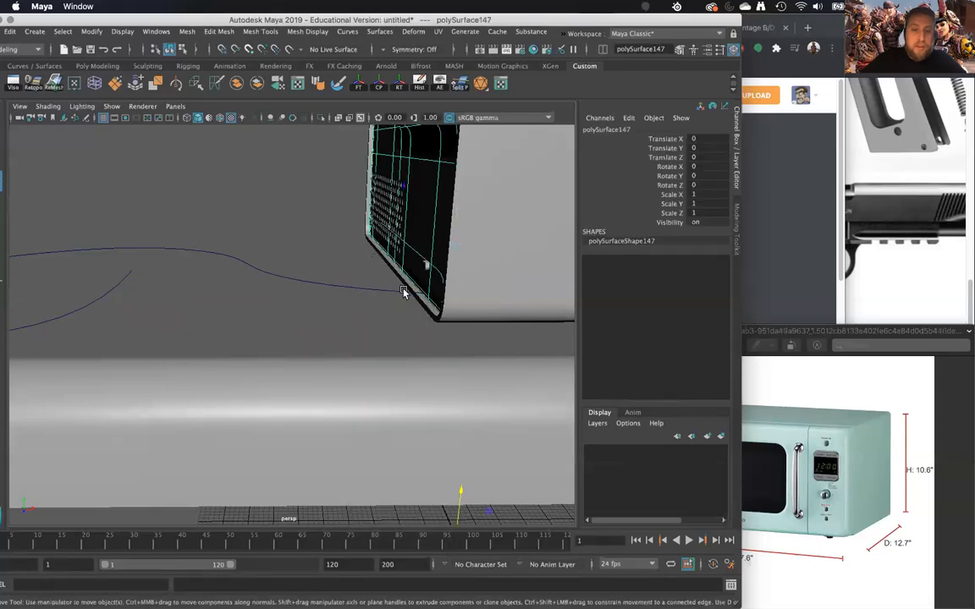
left_click(392, 290)
right_click_drag(389, 288, 336, 281)
left_click_drag(382, 307, 375, 304, "alt")
key("4")
left_click_drag(462, 309, 461, 311)
left_click_drag(463, 312, 500, 306, "alt")
left_click(478, 257)
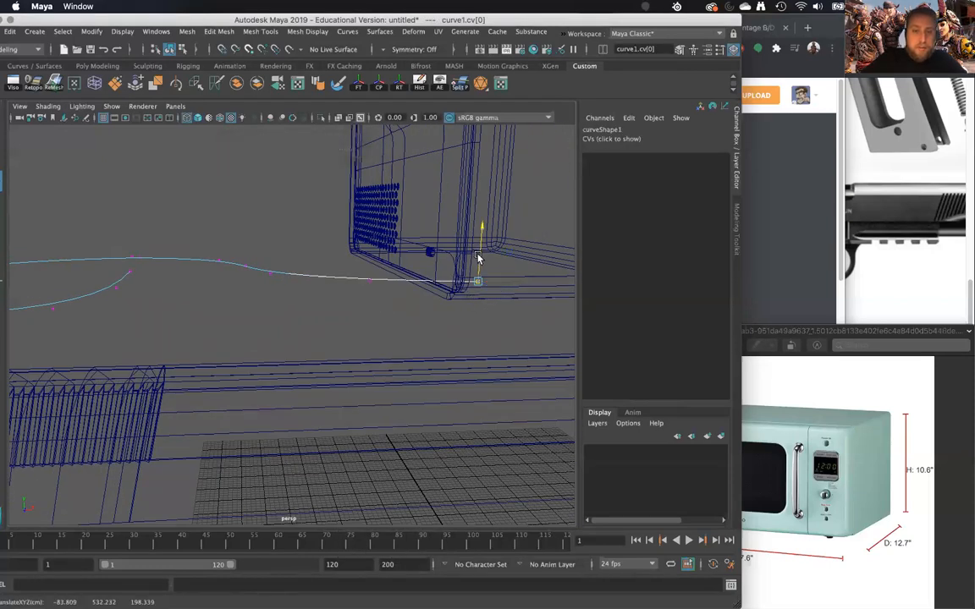
mouse_move(481, 238)
left_mouse_down()
mouse_move(496, 218)
mouse_move(490, 239)
left_mouse_up()
key("z")
left_click_drag(395, 288, 307, 320)
key("z")
- Raise the two control vertices at the curve's microwave end to the notched fitting's height, about Y 580.4
left_click_drag(322, 217, 506, 344)
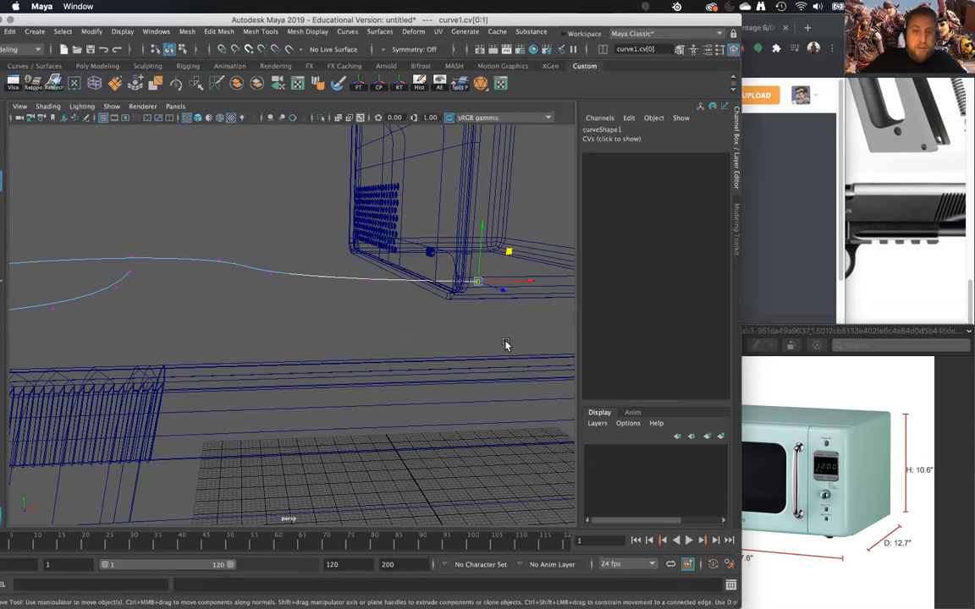
left_click_drag(431, 254, 439, 225)
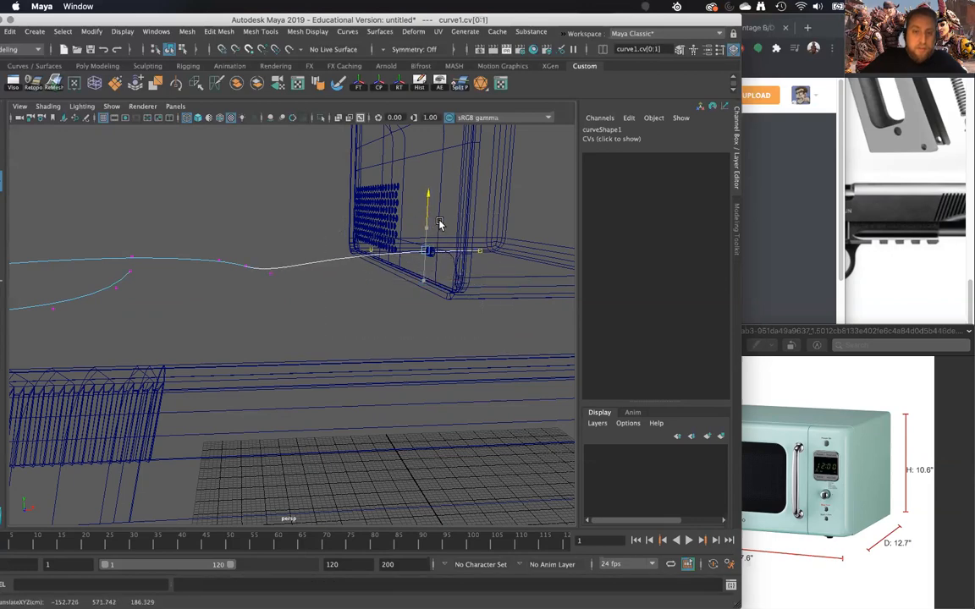
left_click_drag(486, 264, 398, 326, "alt")
left_click_drag(350, 250, 350, 246)
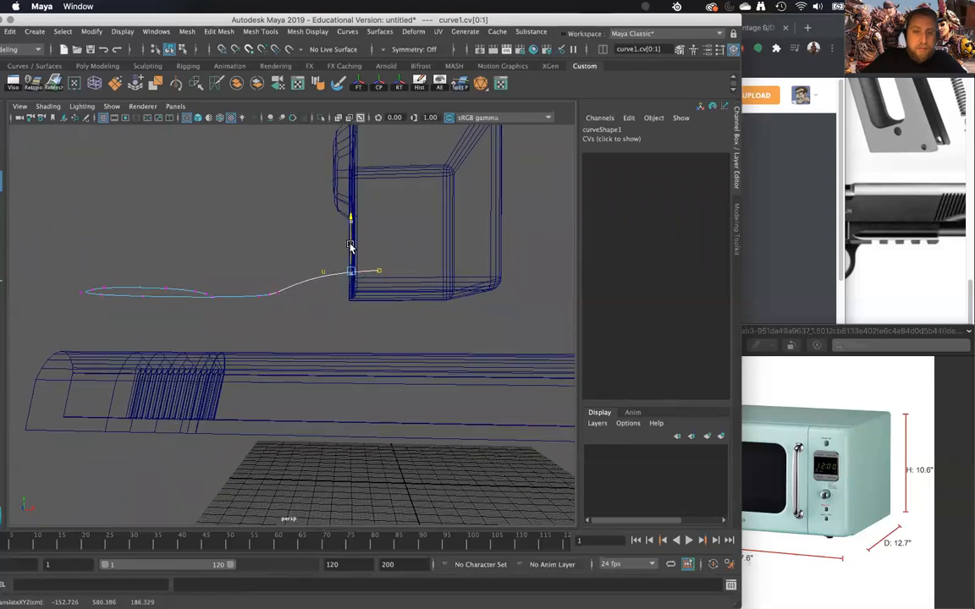
- Move the whole curve so its end meets the notched fitting, about X -68.9, Y 528.2, Z -181.6, and restore shaded display
left_click(378, 270)
left_click_drag(360, 269, 344, 285, "alt")
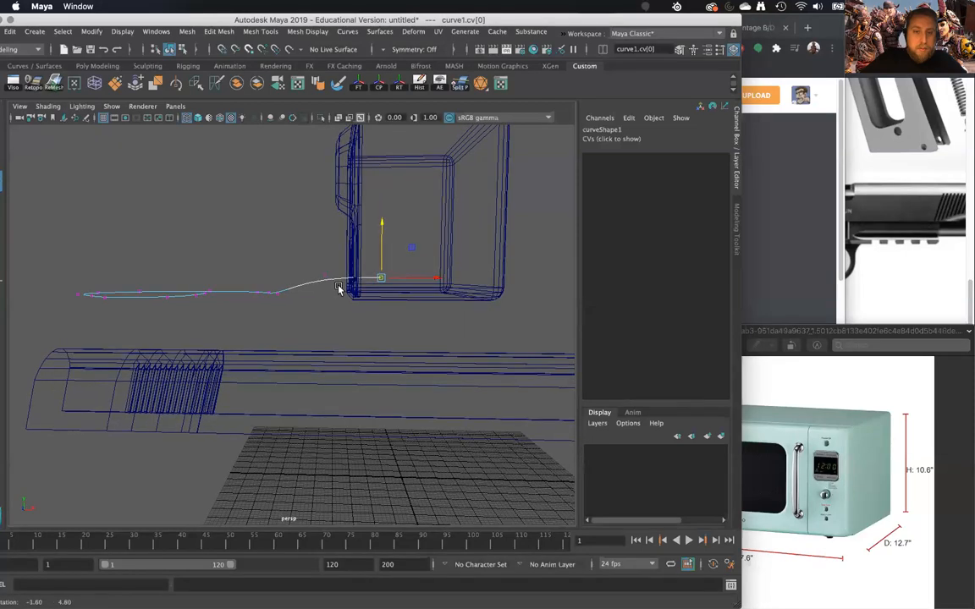
right_click_drag(342, 282, 374, 263)
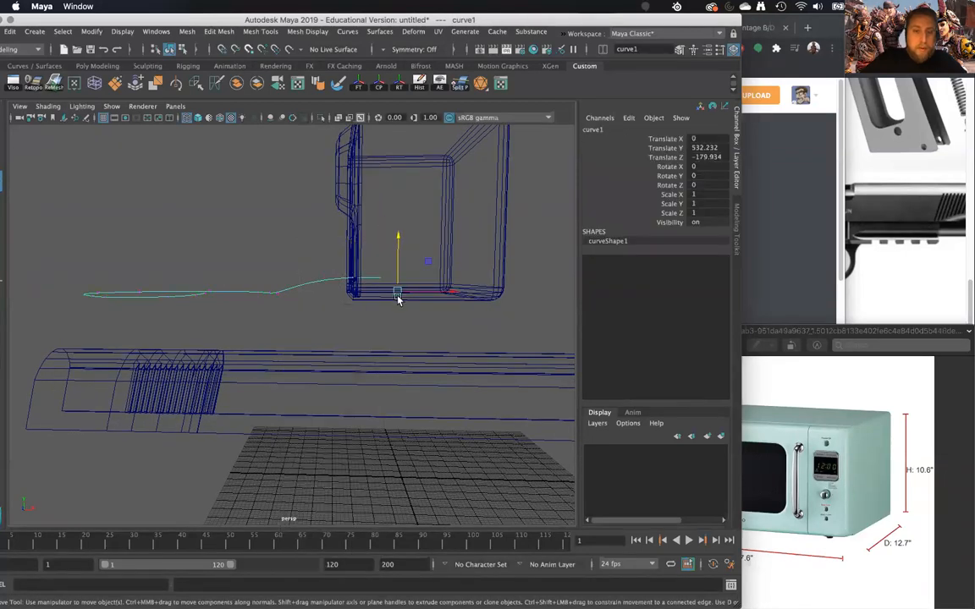
left_click_drag(425, 294, 433, 222)
left_click_drag(433, 222, 314, 321, "alt")
left_click(227, 300)
left_click(353, 319)
right_click_drag(376, 352, 409, 422, "alt")
key("5")
left_click_drag(414, 373, 343, 380, "alt")
- Select all front cap faces on both lobes of the notched fitting
right_click(453, 320)
right_click_drag(484, 326, 486, 325)
left_click(485, 310)
double_click(482, 309, "shift")
left_click_drag(472, 316, 366, 289, "alt")
left_click_drag(251, 271, 481, 470, "shift")
left_click_drag(347, 356, 418, 320, "alt")
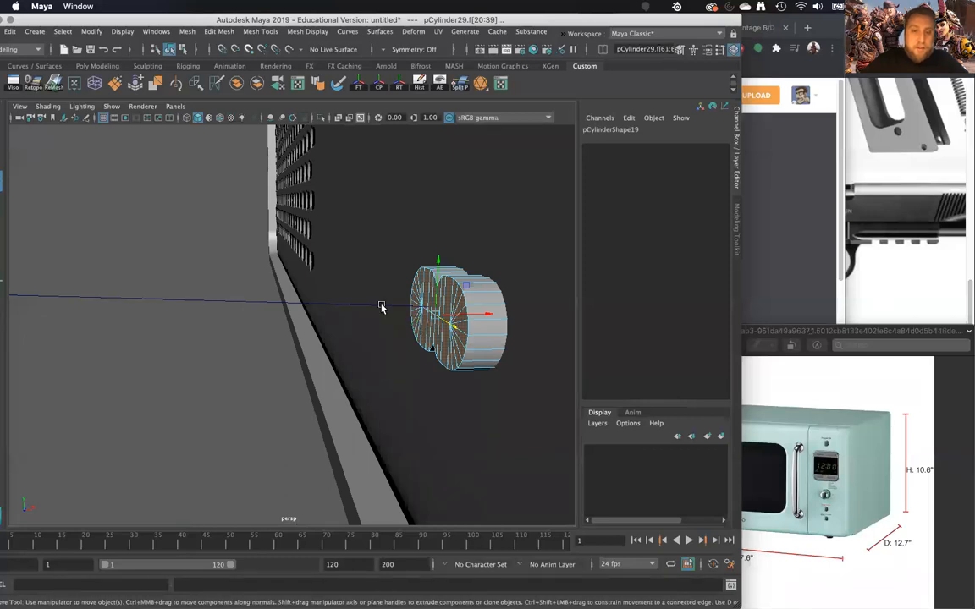
- Add the curve to the selected cap faces and open the Extrude Face options
left_click(381, 305)
right_click_drag(434, 278, 435, 309)
right_click(445, 313, "shift")
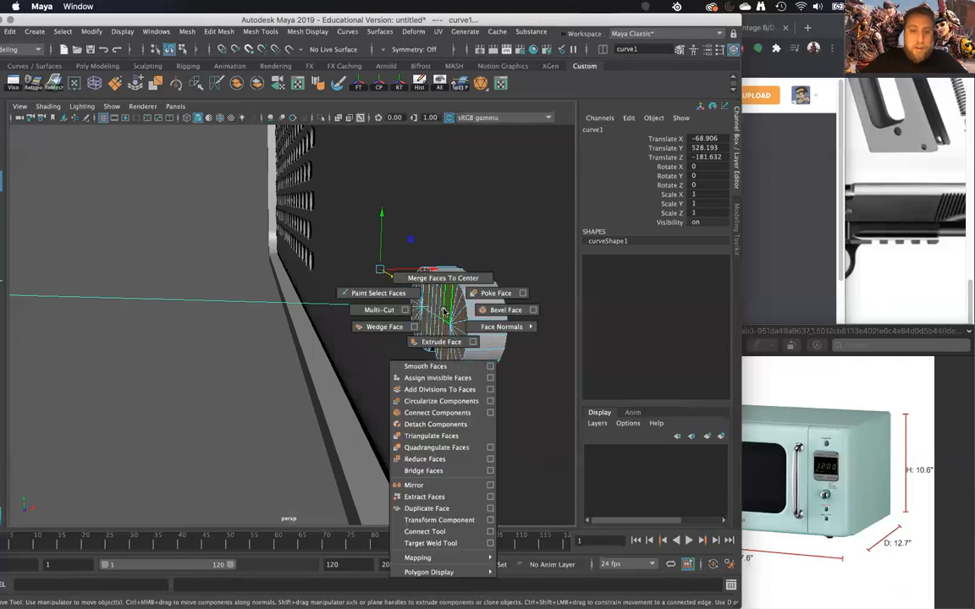
left_click(474, 342)
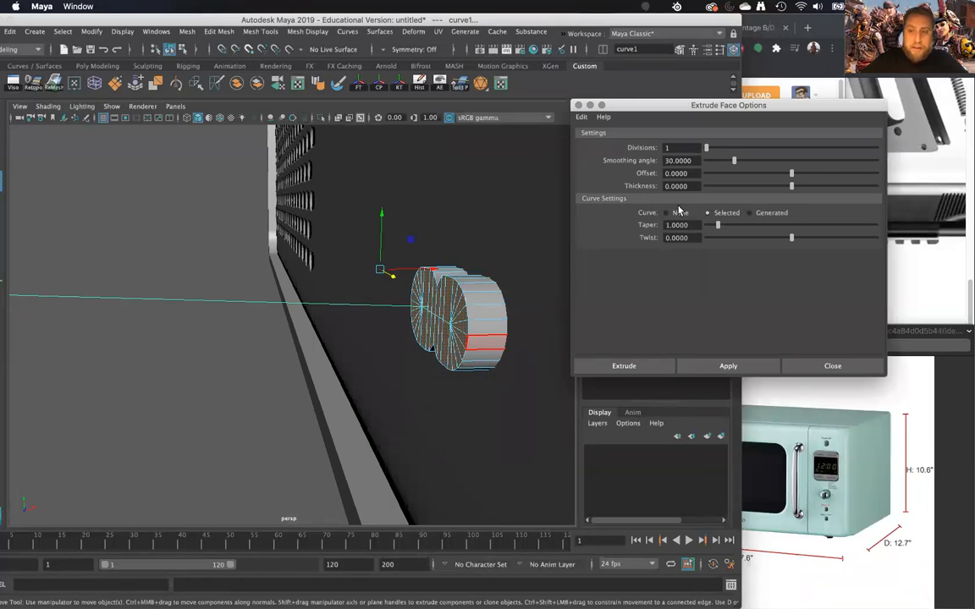
- Extrude the cap faces along the selected curve and set the divisions to 40
left_click(706, 370)
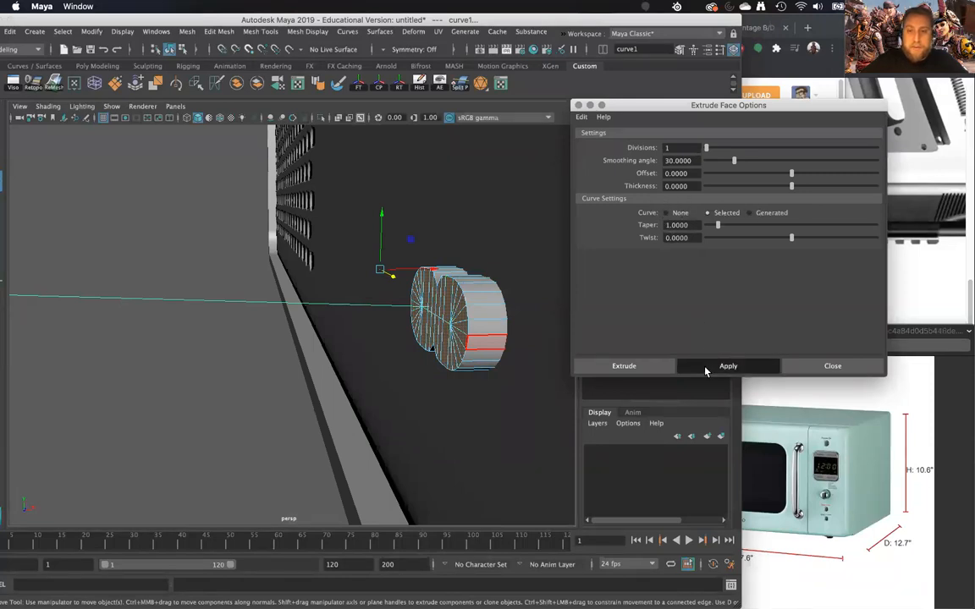
right_click_drag(446, 399, 320, 294, "alt")
left_click_drag(320, 294, 510, 256, "alt")
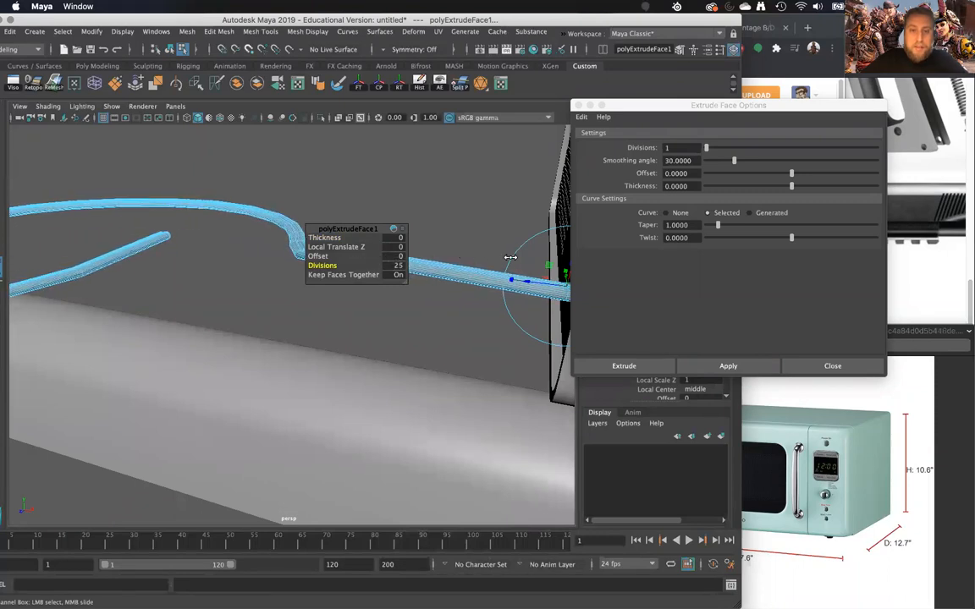
left_click_drag(360, 357, 361, 323, "alt")
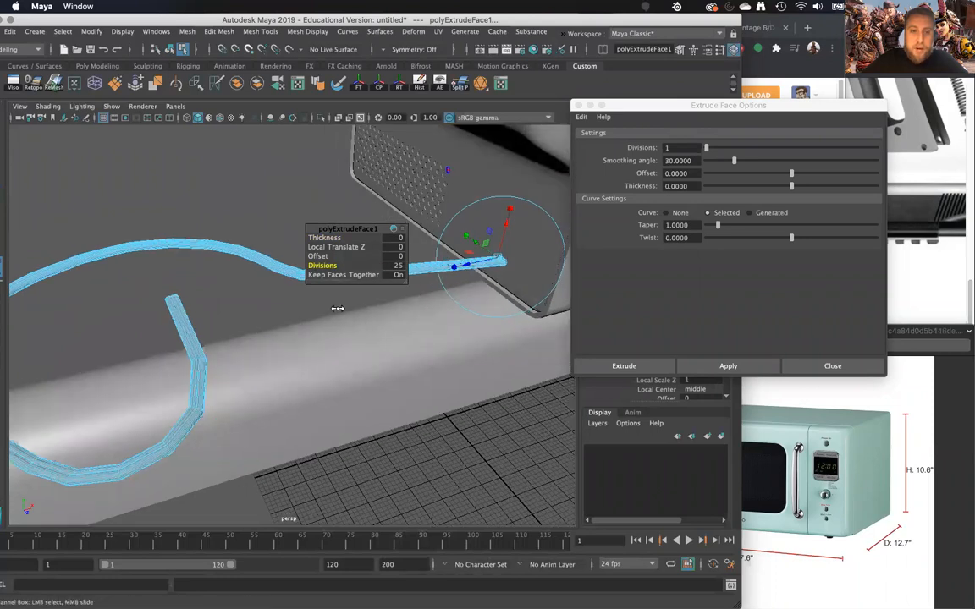
left_click(399, 267)
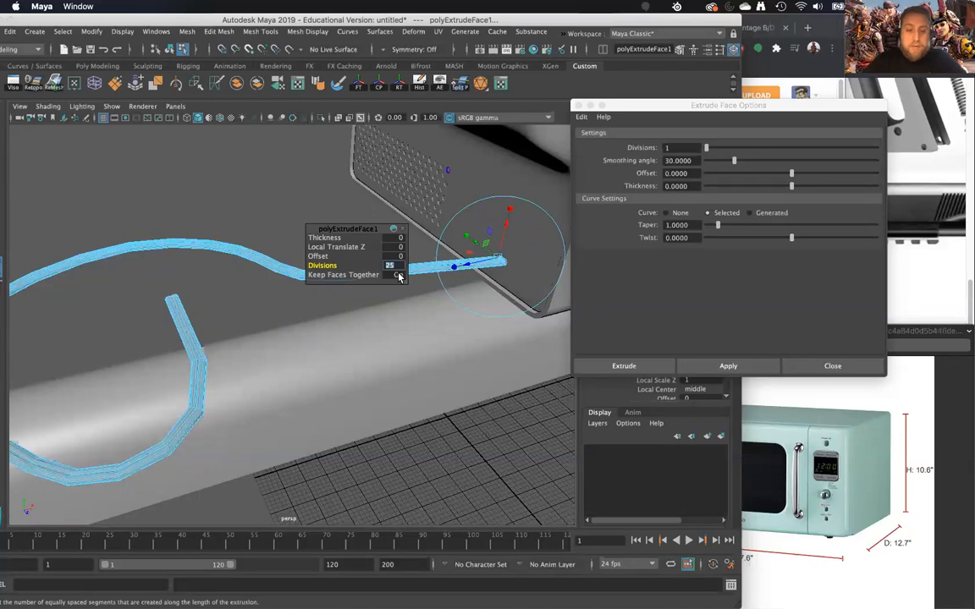
key("Return")
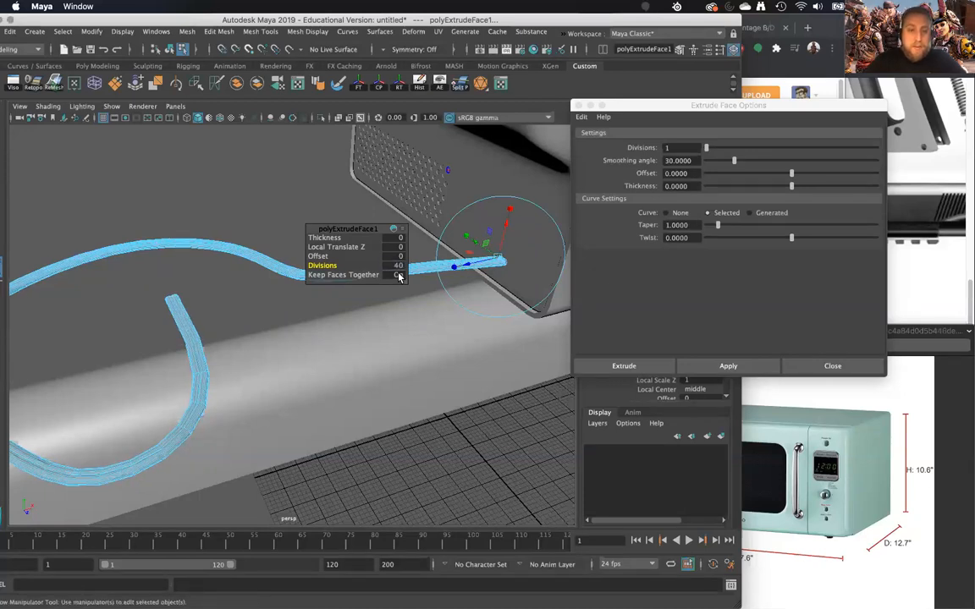
- Check the extruded cord from several angles and set the extrusion twist to about 96.83
left_click_drag(233, 338, 546, 329, "alt")
right_click_drag(546, 329, 215, 383, "alt")
middle_click_drag(215, 383, 319, 378, "alt")
left_click_drag(317, 380, 364, 351, "alt")
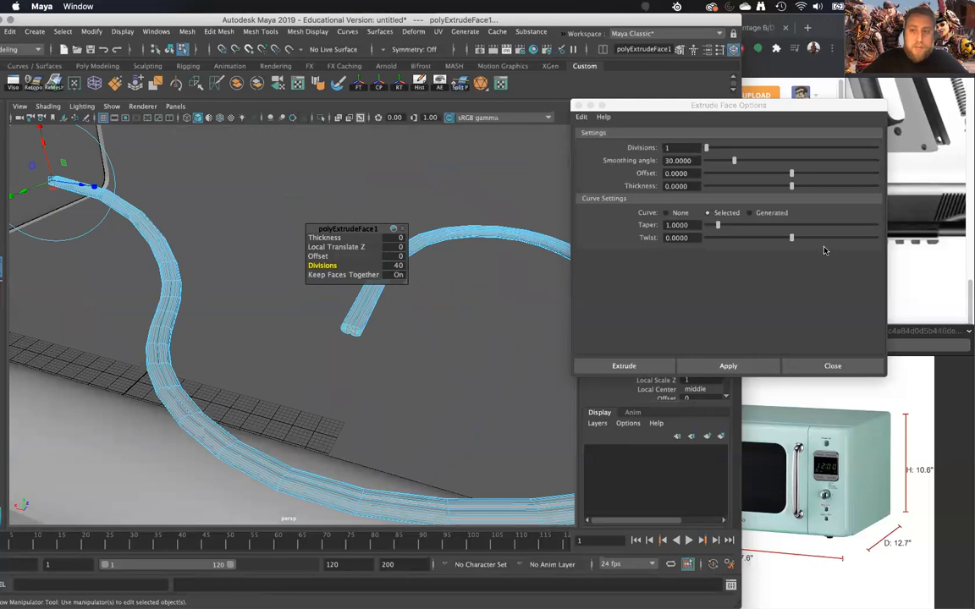
left_click_drag(793, 239, 796, 242)
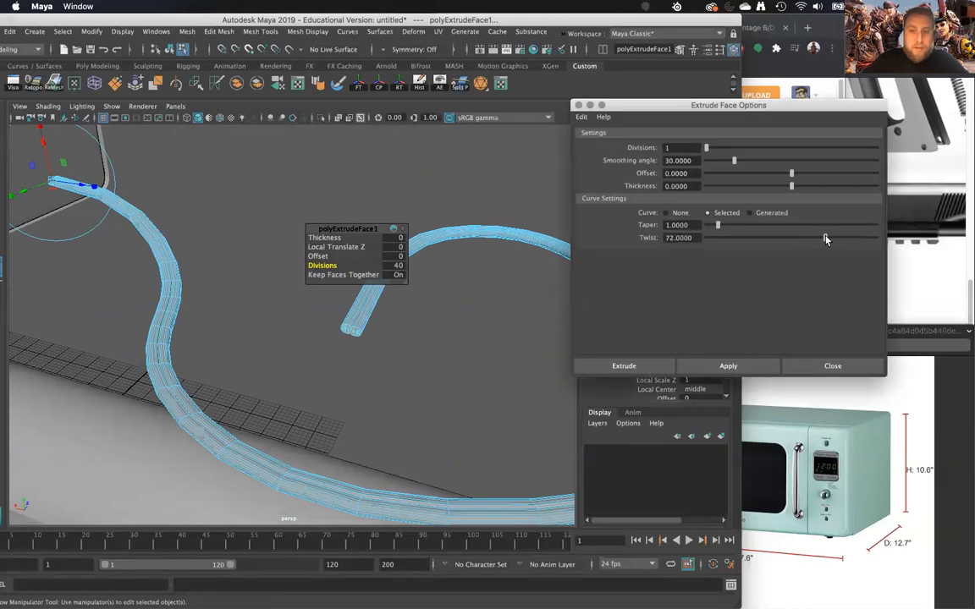
- Try applying the twist as a second extrusion, and undo both extrusions back to the selected faces and curve
left_click(730, 366)
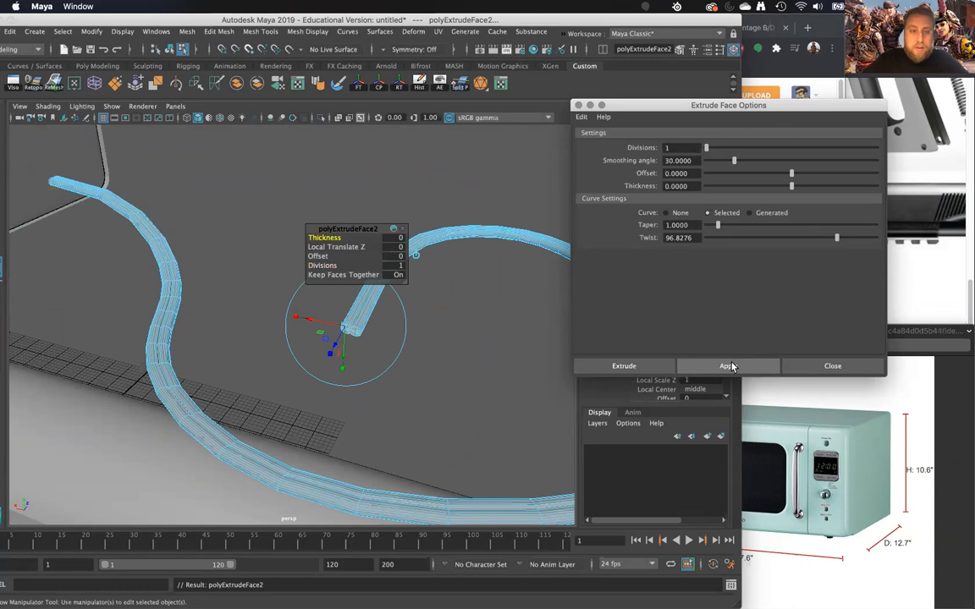
mouse_move(397, 409)
left_mouse_down("alt")
mouse_move(420, 435)
mouse_move(391, 408)
left_mouse_up("alt")
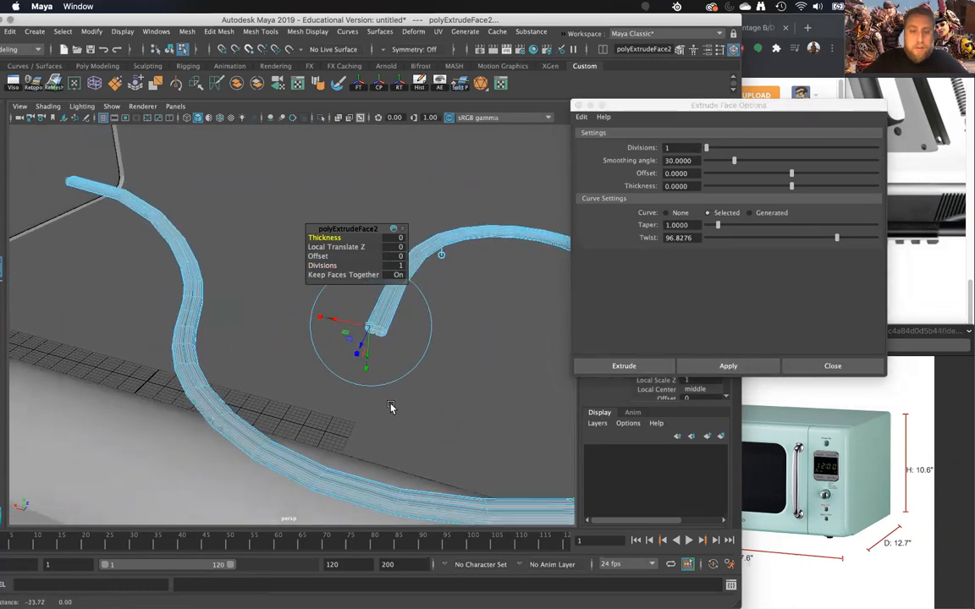
key("z")
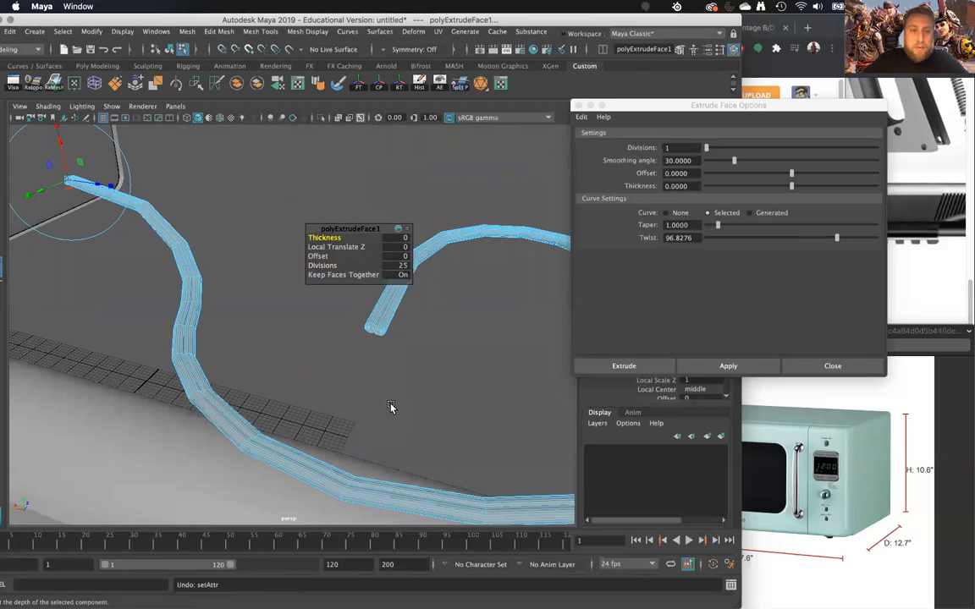
key("z")
key("z")
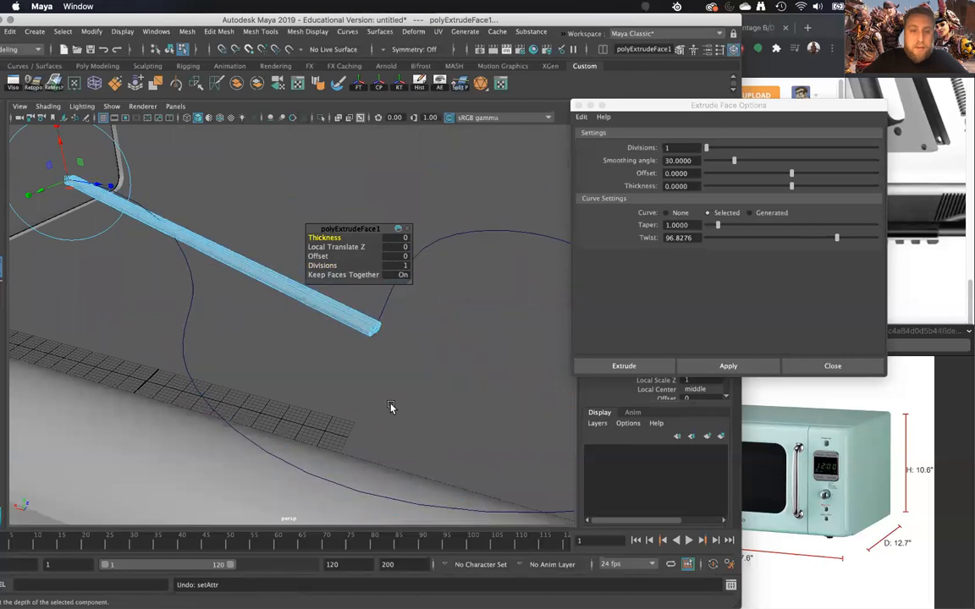
key("z")
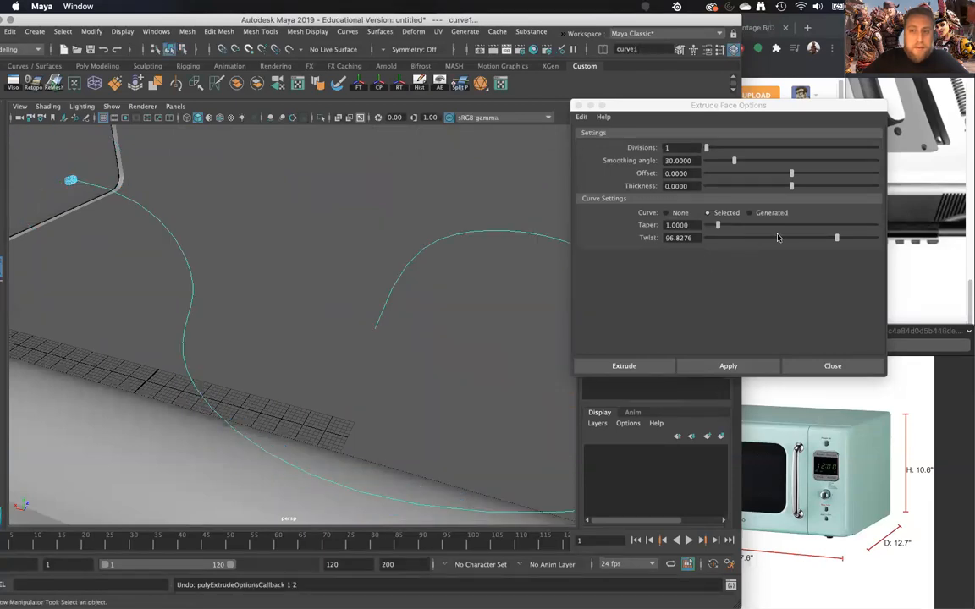
- Extrude the fitting's cap faces along the curve with the 96.83 twist and set the divisions to 40
left_click(728, 366)
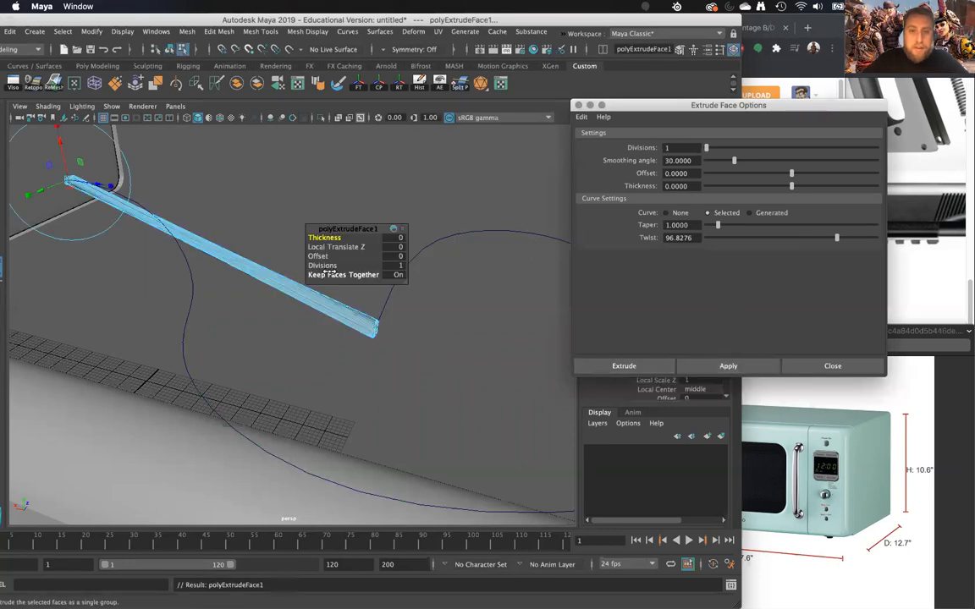
left_click_drag(326, 266, 516, 297)
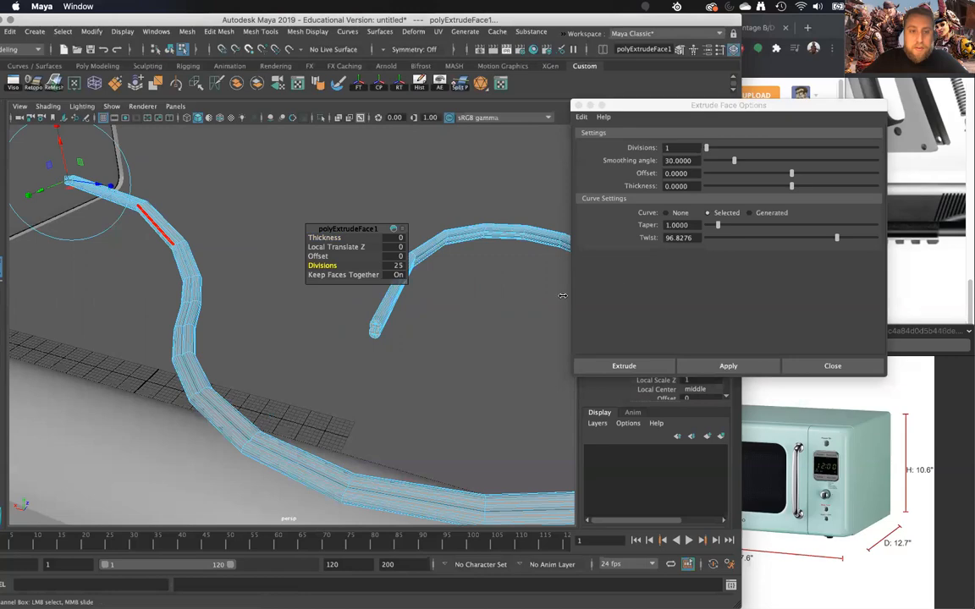
left_click_drag(372, 298, 605, 406, "alt")
mouse_move(534, 397)
left_mouse_down("alt")
mouse_move(474, 407)
mouse_move(385, 387)
mouse_move(479, 373)
mouse_move(463, 393)
mouse_move(438, 398)
mouse_move(487, 396)
left_mouse_up("alt")
scroll(463, 392, "up", 1)
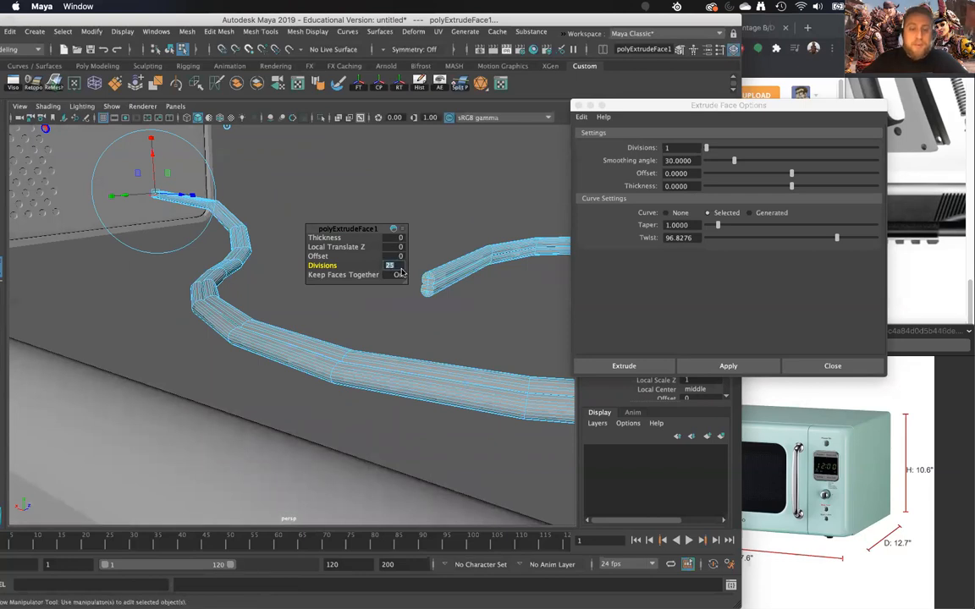
key("Return")
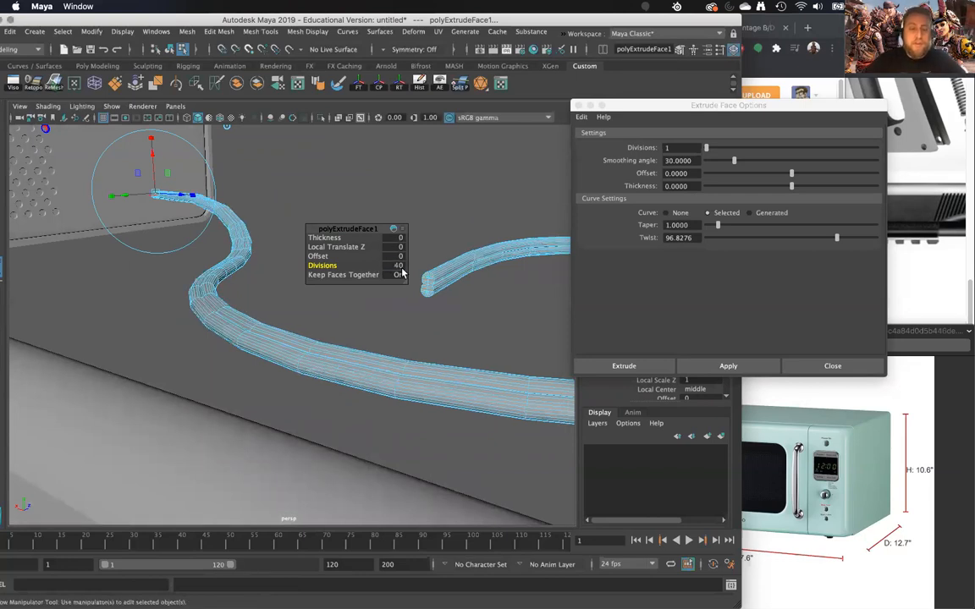
- Return the cord mesh to object selection and deselect it
right_click_drag(217, 277, 286, 205)
left_click_drag(285, 205, 323, 294, "alt")
left_click(265, 284)
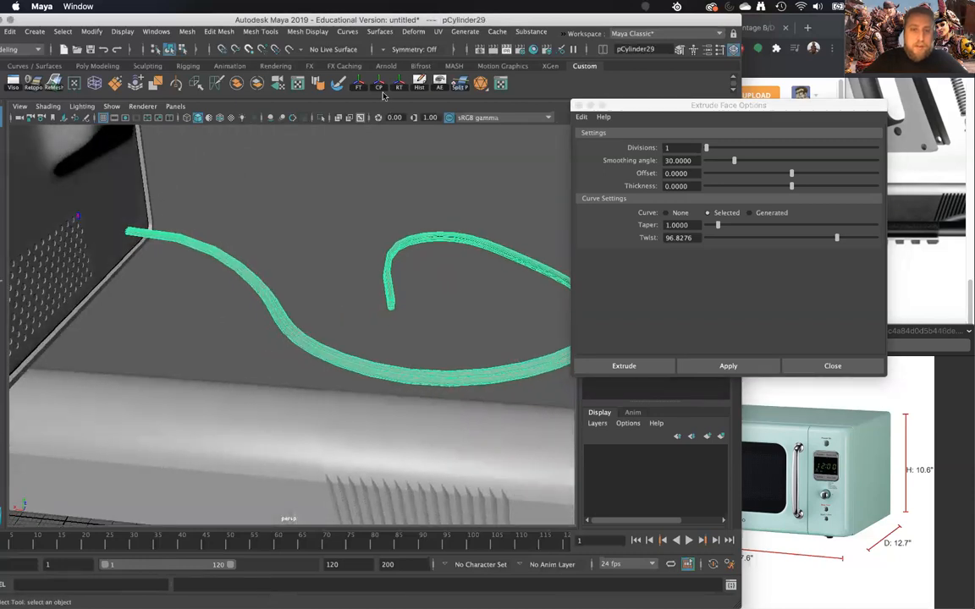
left_click(401, 309)
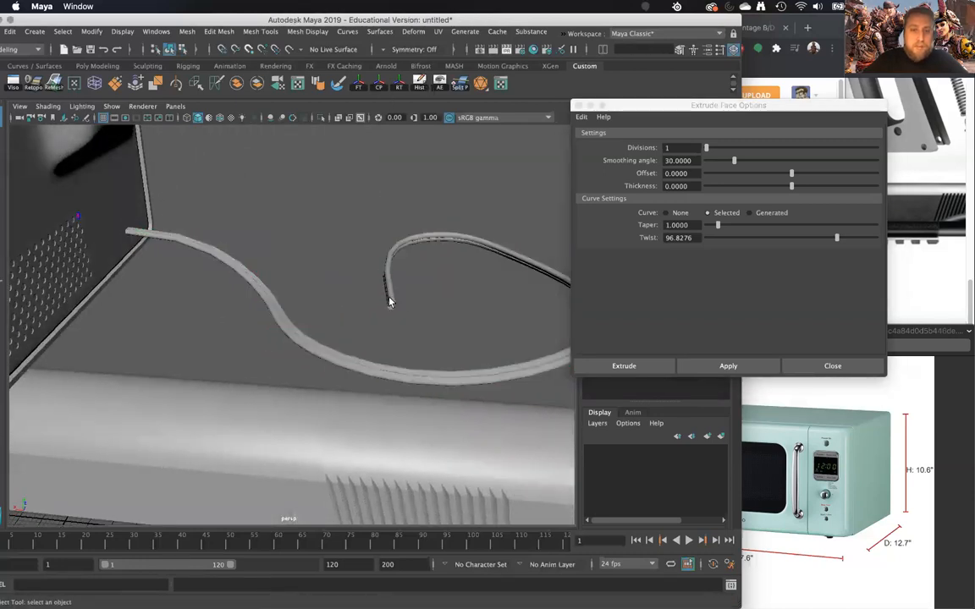
- Move the cord mesh down off its guide curve and delete the curve
left_click(390, 298)
key("w")
left_click_drag(119, 185, 128, 254)
left_click(389, 259)
key("Delete")
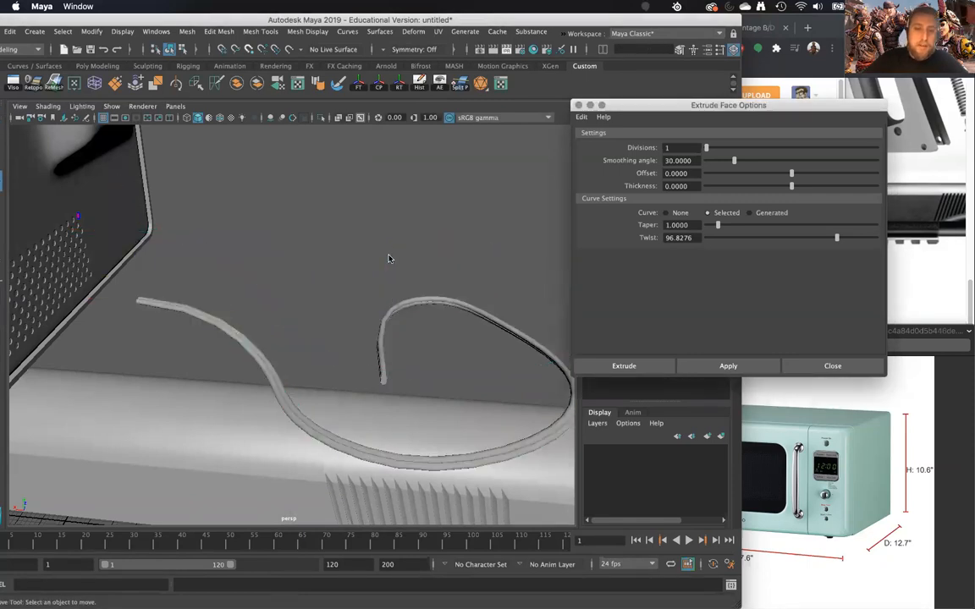
- Close the extrude options and raise the cord mesh back to the microwave's rear at Translate Y 15.642
left_click(289, 396)
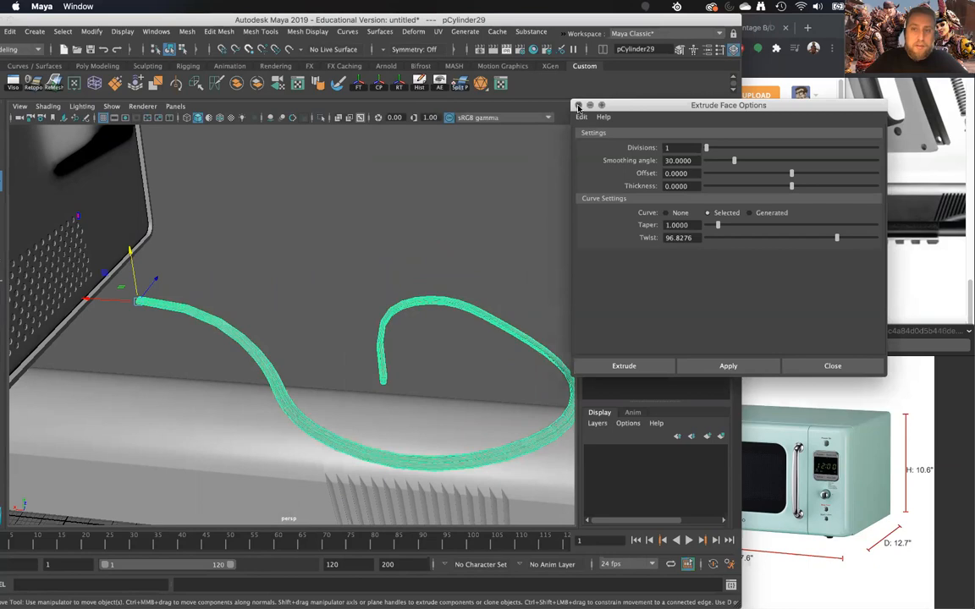
left_click(579, 106)
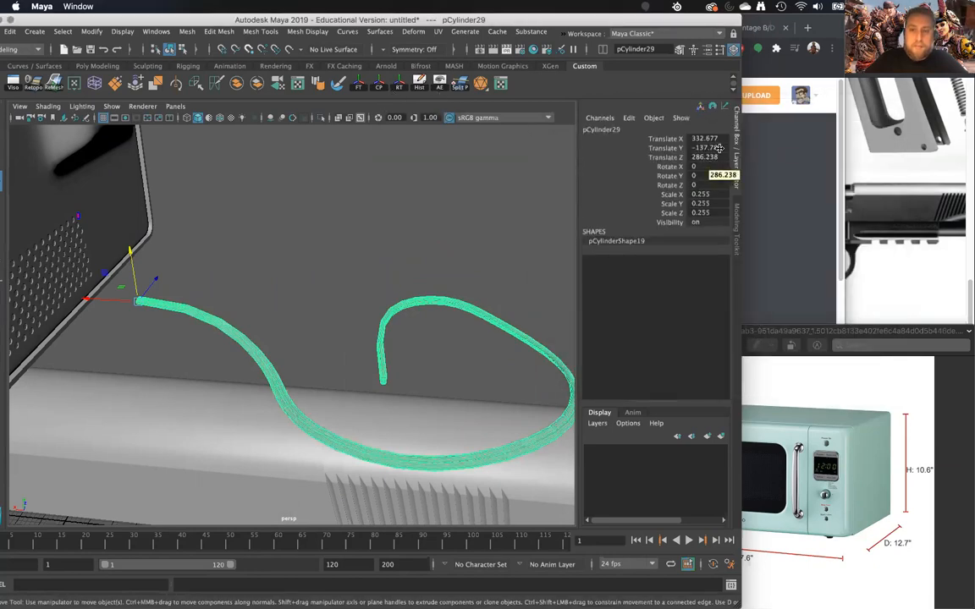
left_click_drag(130, 270, 125, 205)
mouse_move(132, 207)
left_mouse_down("alt")
mouse_move(144, 178)
mouse_move(119, 199)
left_mouse_up("alt")
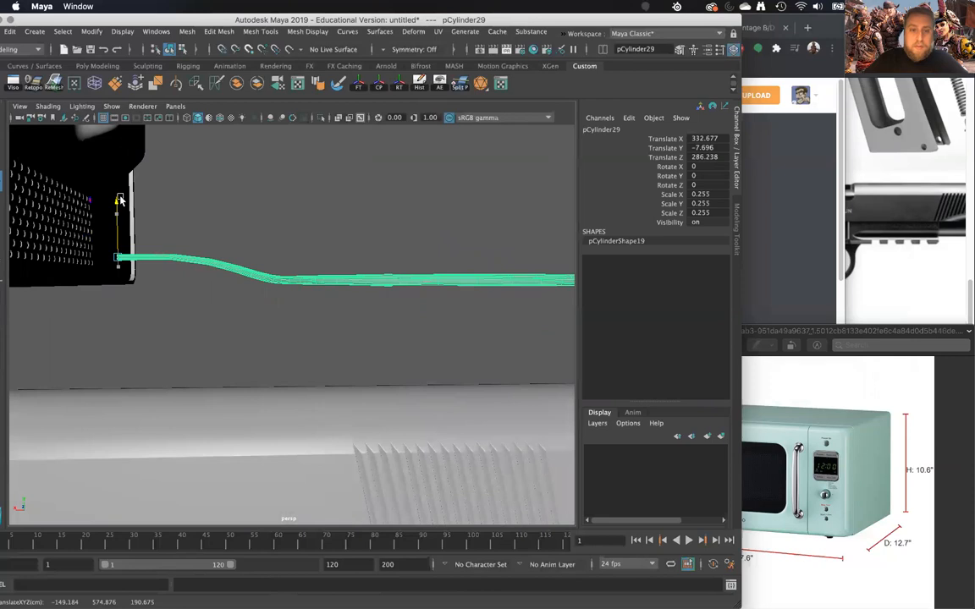
left_click(266, 222)
left_click_drag(265, 221, 320, 285, "alt")
left_click(320, 285)
left_click_drag(332, 322, 462, 305, "alt")
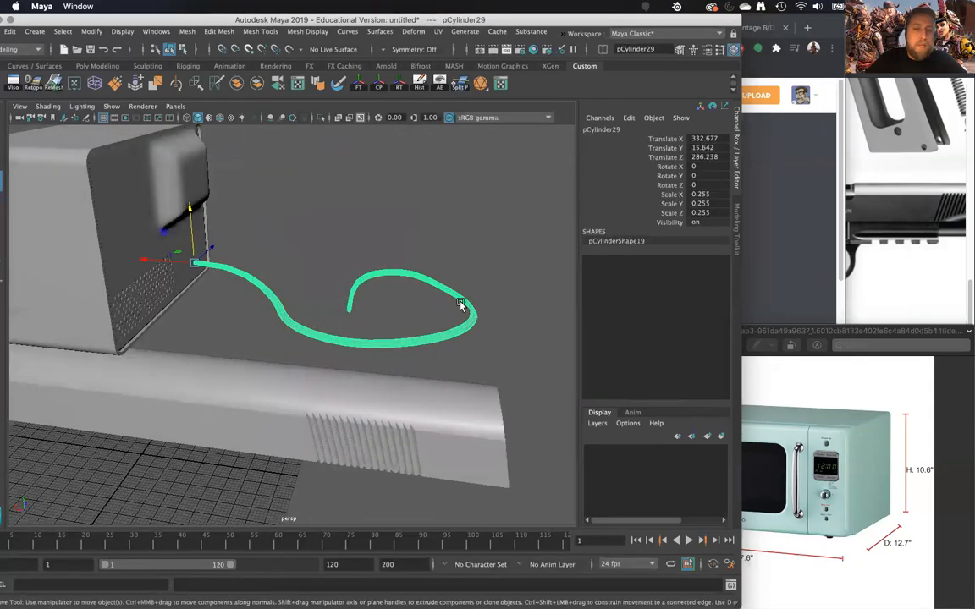
- Try extruding the whole cord mesh and review the extrusion's settings
right_click(404, 276, "shift")
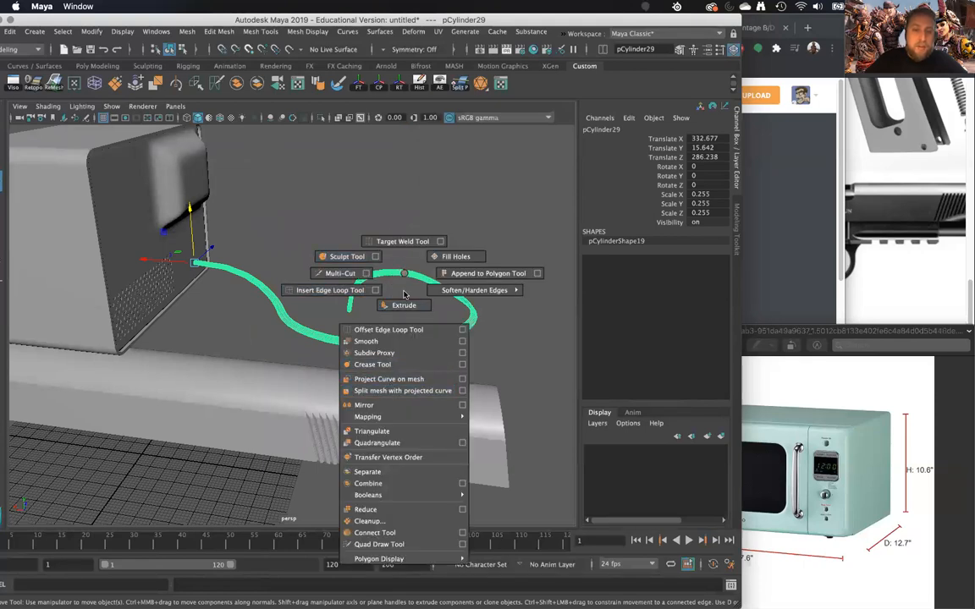
left_click(407, 306)
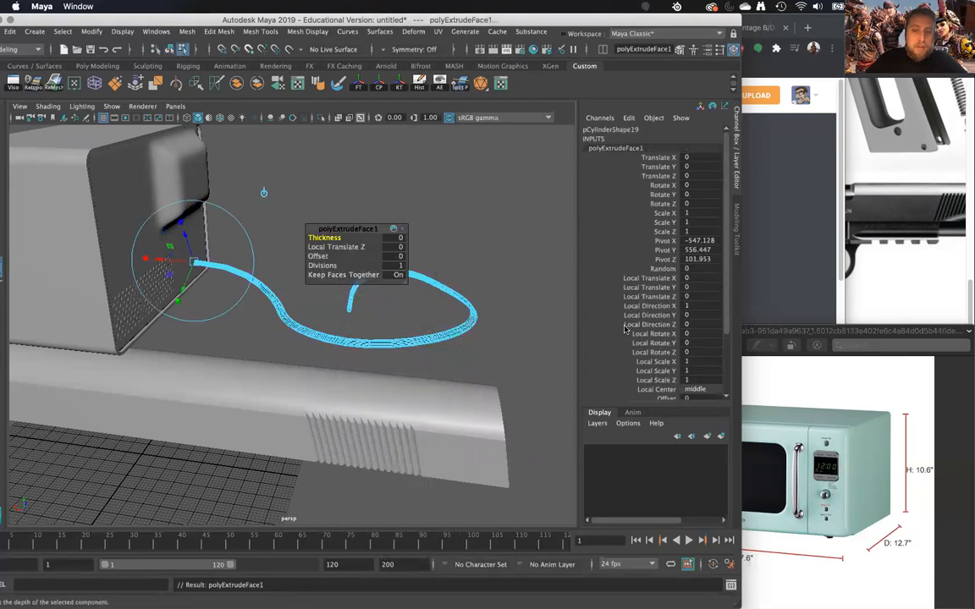
scroll(625, 329, "down", 4)
scroll(663, 356, "up", 4)
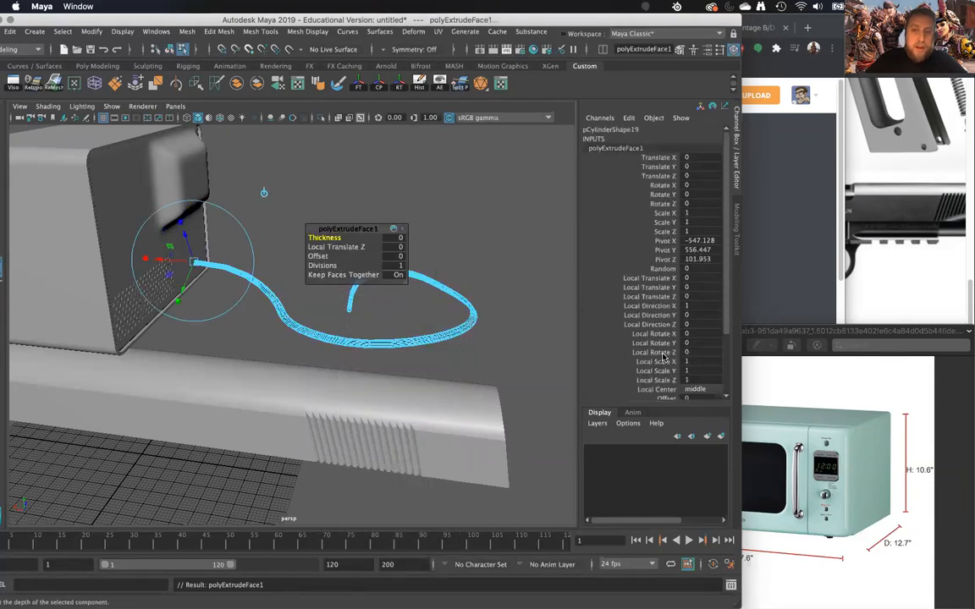
scroll(662, 357, "down", 4)
scroll(664, 356, "up", 3)
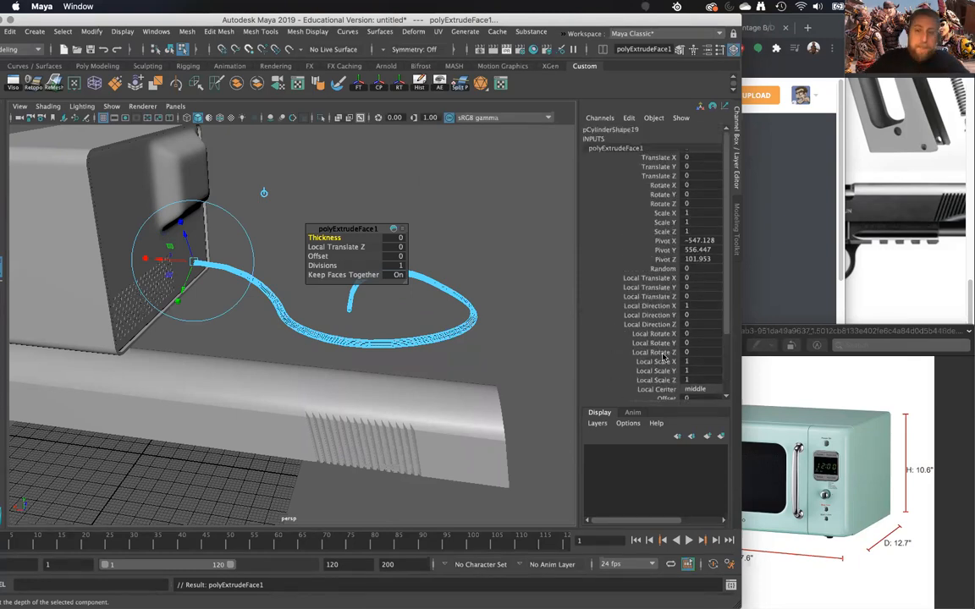
left_click(474, 228)
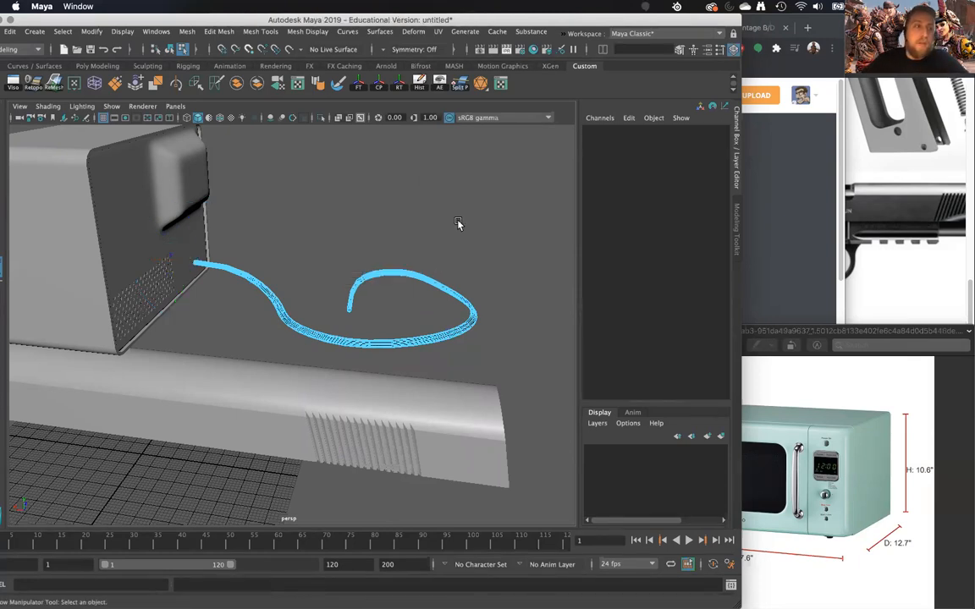
- Undo the cord's face extrusion and return the cord to its deselected state
key("ctrl+z")
left_click(445, 236)
left_click(397, 272)
right_click_drag(398, 272, 422, 253)
left_click(461, 251)
scroll(461, 253, "up", 5)
left_click_drag(462, 253, 420, 262, "alt")
key("ctrl+z")
key("ctrl+z")
key("ctrl+z")
key("ctrl+z")
key("ctrl+z")
key("ctrl+z")
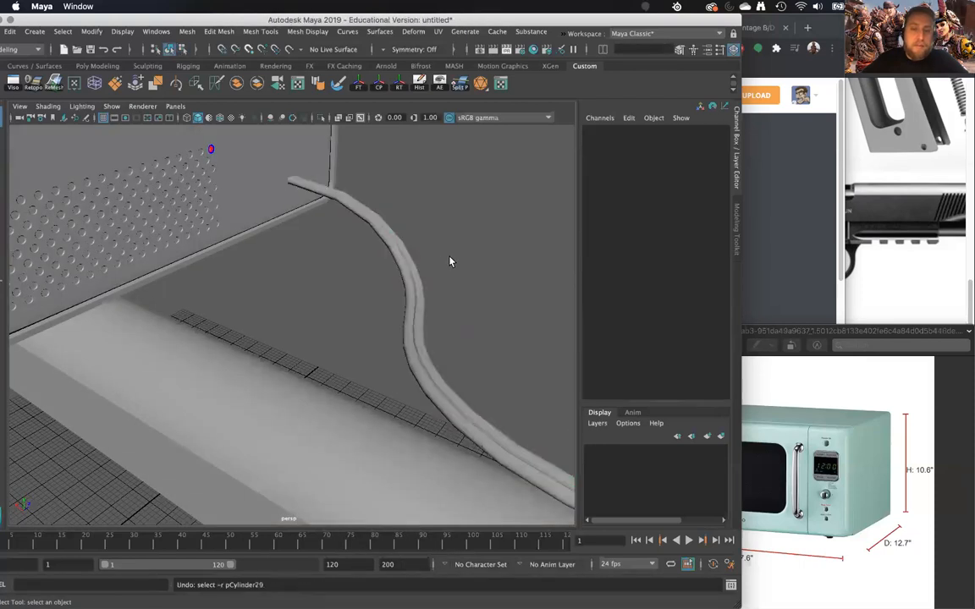
- Create a polygon torus, scale it uniformly to about 29.69 and move it to the cord's end at the microwave's rear
left_click(449, 257)
scroll(447, 259, "down", 8)
middle_click_drag(448, 260, 392, 262, "alt")
scroll(393, 268, "up", 5)
left_click_drag(393, 267, 373, 325, "alt")
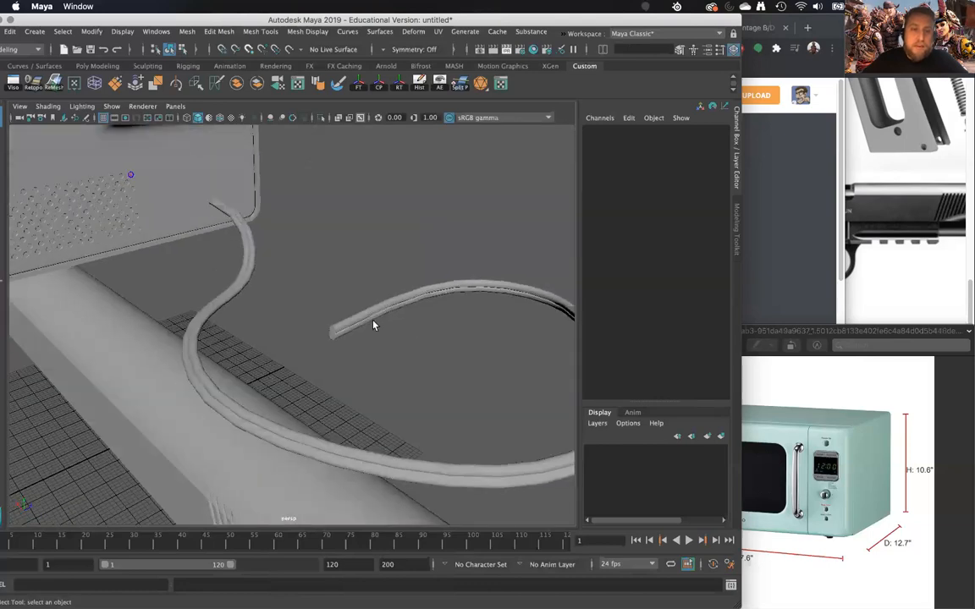
left_click_drag(307, 354, 411, 280, "alt")
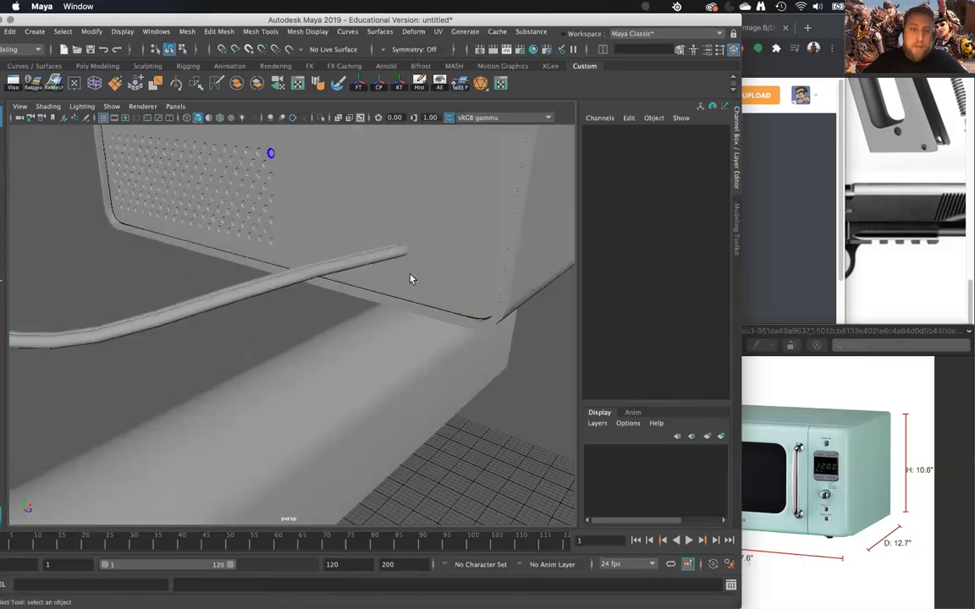
left_click(34, 31)
mouse_move(76, 73)
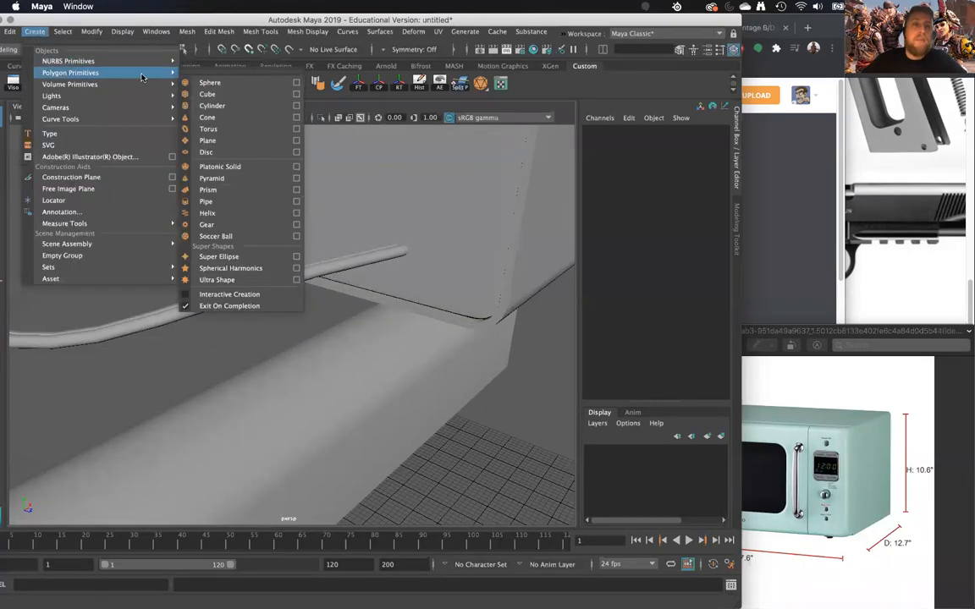
left_click(215, 131)
scroll(334, 286, "down", 8)
left_click_drag(335, 290, 285, 308, "alt")
key("r")
left_click_drag(354, 386, 350, 338)
key("w")
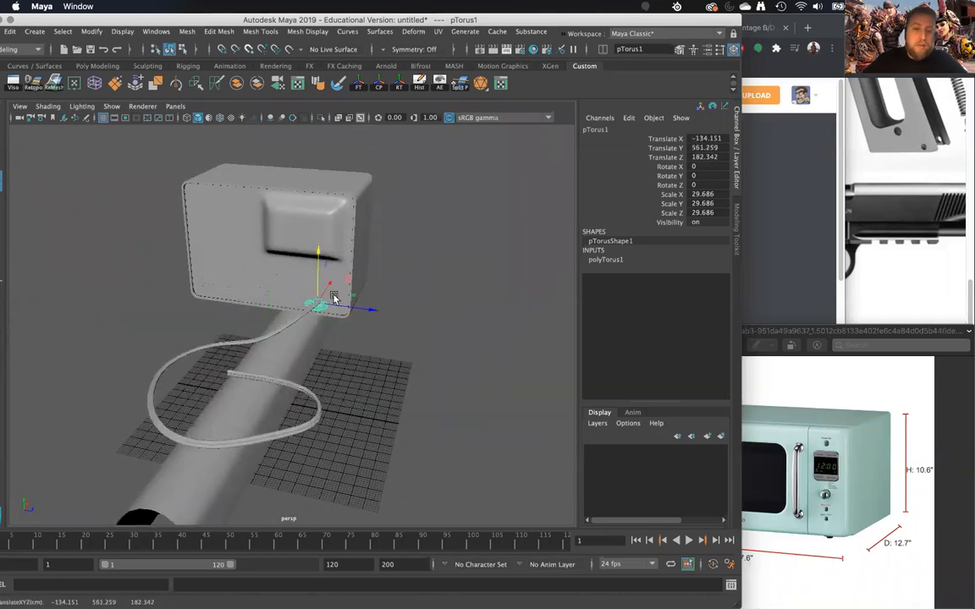
- Set the torus's Rotate Z to 90 so it faces the microwave's rear panel
key("f")
left_click_drag(342, 306, 256, 349, "alt")
scroll(315, 295, "down", 5)
key("e")
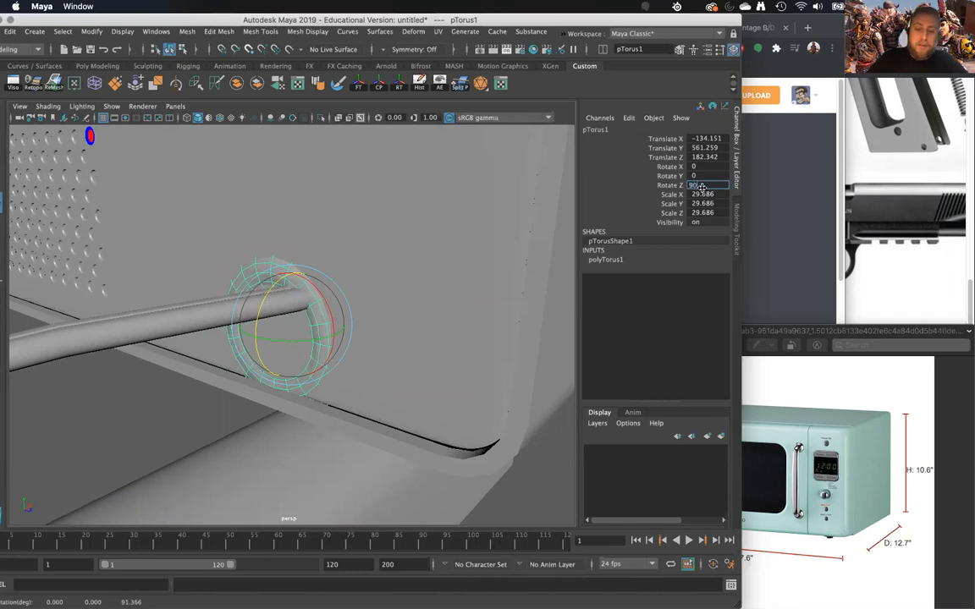
left_click_drag(412, 340, 376, 329, "alt")
- Fit the torus around the cord against the rear panel, scaling it uniformly to about 8.76 with Translate Z at 191.943
key("w")
left_click_drag(294, 284, 369, 287)
left_click_drag(292, 301, 272, 303)
key("w")
left_click_drag(272, 303, 310, 292, "alt")
left_click_drag(308, 253, 364, 359)
key("r")
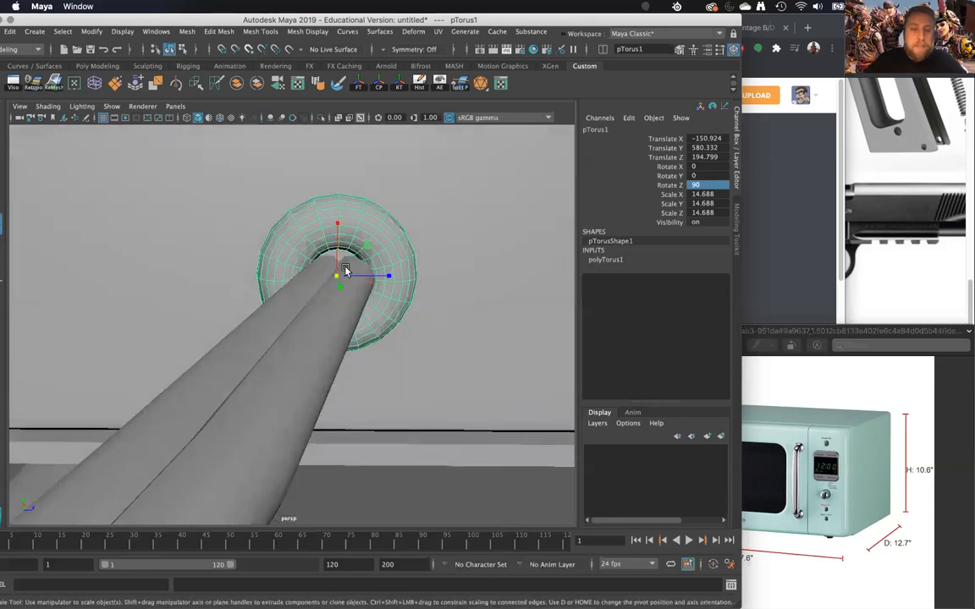
left_click_drag(335, 276, 290, 320)
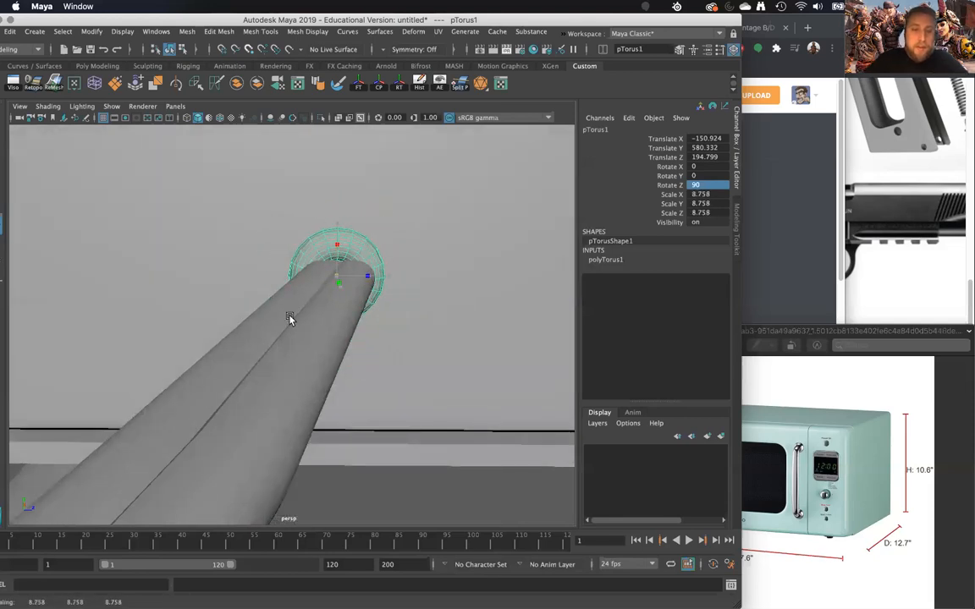
key("w")
left_click_drag(374, 283, 350, 267)
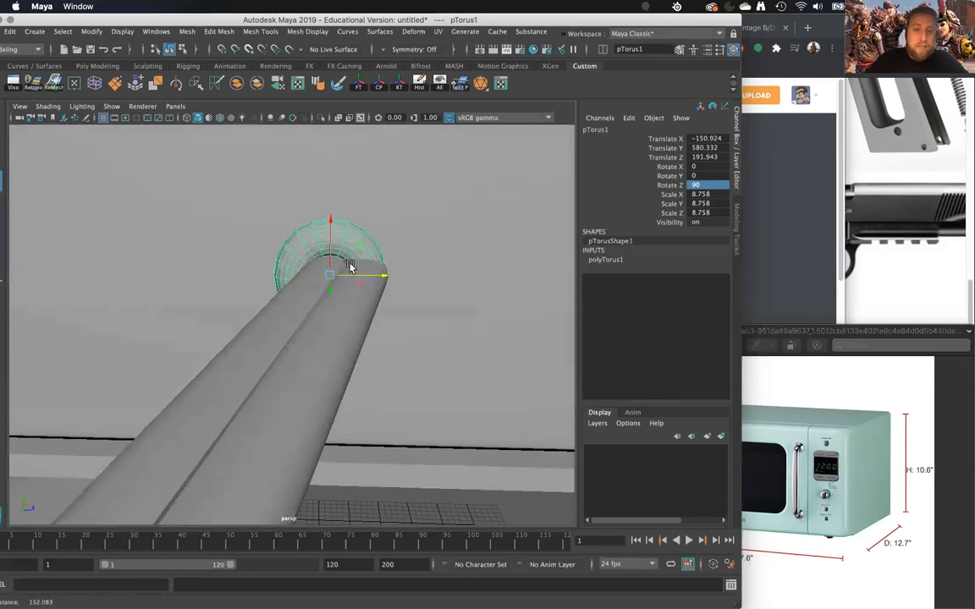
- Select the faces of one half of the torus and move them sideways to stretch the ring around the flat cord
right_click_drag(351, 228, 361, 241)
left_click_drag(361, 240, 366, 197, "alt")
left_click_drag(408, 172, 342, 241)
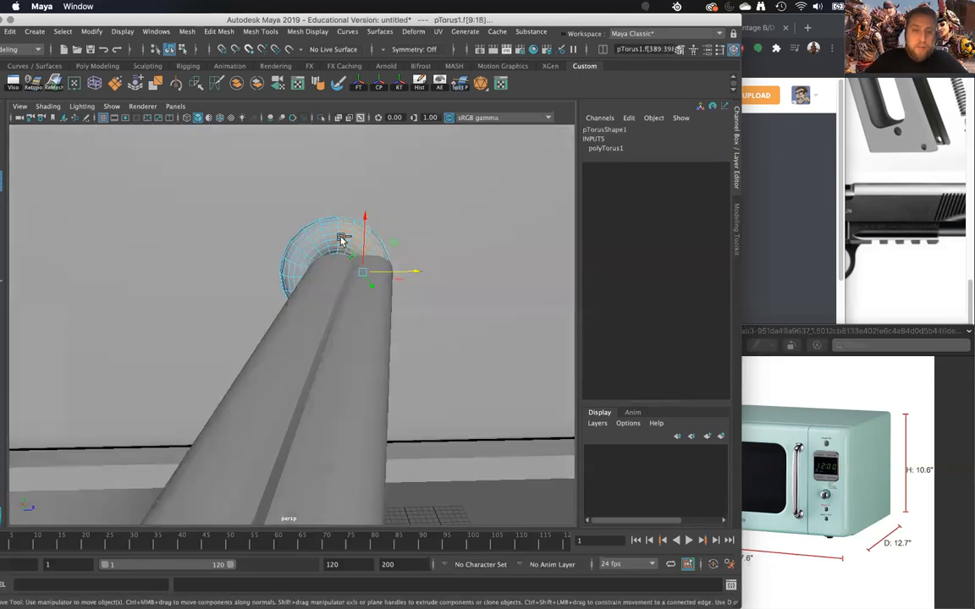
right_click_drag(343, 268, 327, 275, "shift")
left_click_drag(342, 274, 306, 350, "alt")
key("w")
left_click_drag(366, 316, 320, 258)
right_click_drag(311, 244, 352, 234)
left_click(132, 455)
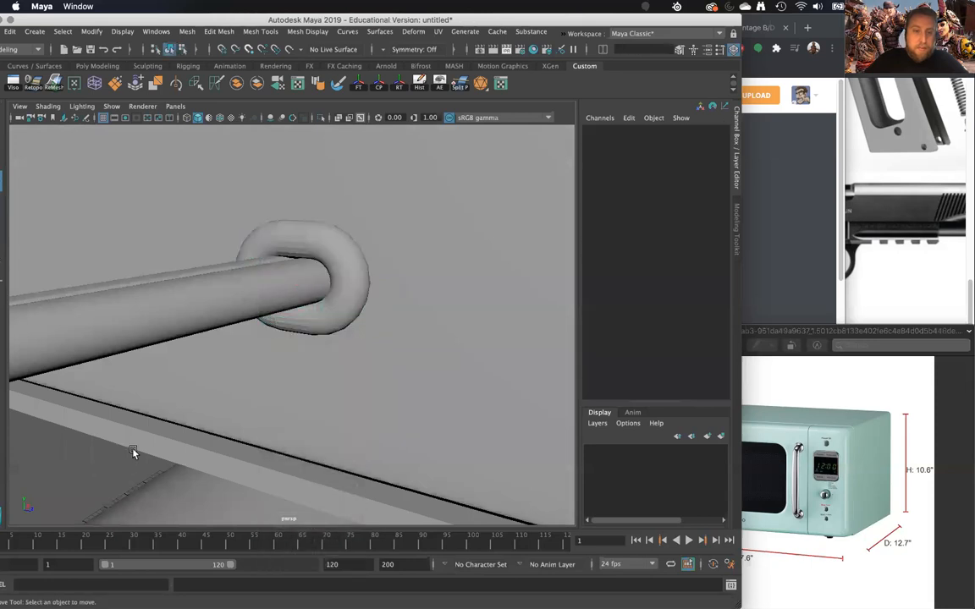
- Duplicate a single hole mesh from the top row of the microwave's rear vent grid
scroll(137, 450, "down", 5)
left_click_drag(159, 443, 416, 338, "alt")
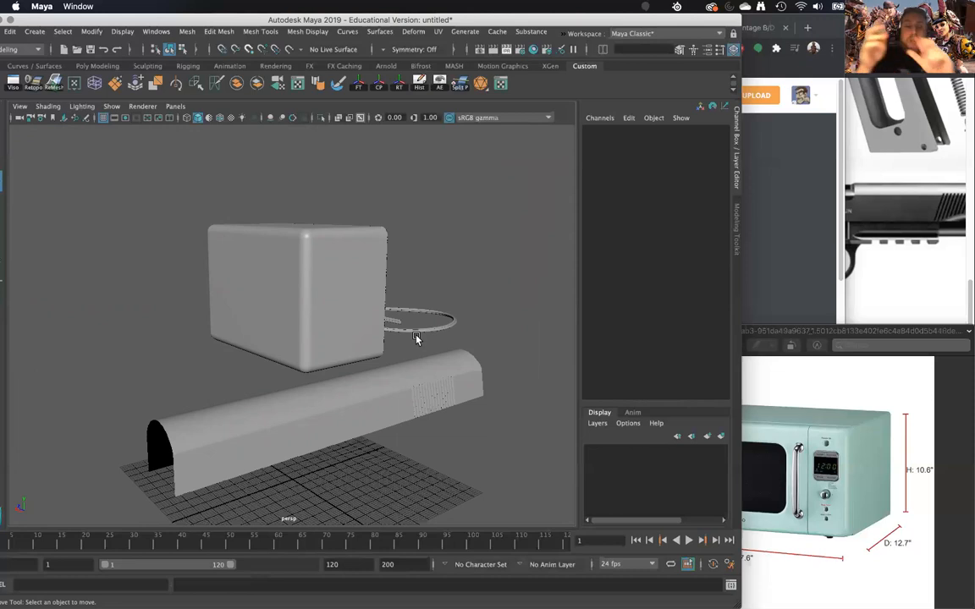
left_click_drag(385, 350, 234, 286, "alt")
middle_click_drag(335, 295, 453, 297, "alt")
right_click_drag(279, 275, 357, 270, "alt")
left_click_drag(356, 270, 277, 307, "alt")
left_click(437, 278)
left_click_drag(449, 298, 466, 332, "alt")
key("super+d")
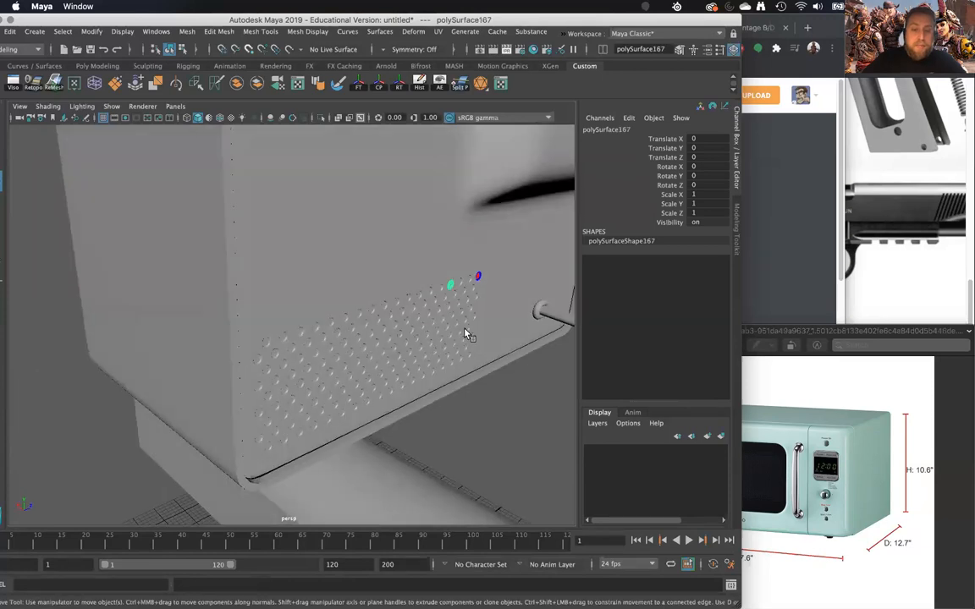
- Move the duplicated hole to Translate X 429.488 beyond the microwave's front and center its pivot
right_click_drag(465, 332, 434, 322, "alt")
left_click_drag(433, 322, 401, 332, "alt")
mouse_move(274, 449)
left_mouse_down()
mouse_move(215, 453)
mouse_move(274, 444)
left_mouse_up()
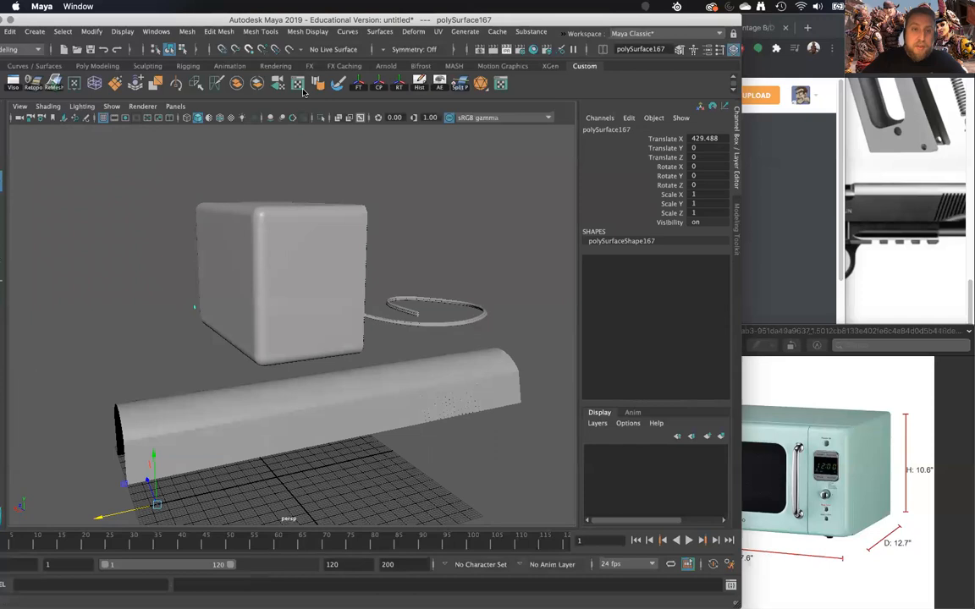
left_click(377, 84)
- Set the duplicated hole's Rotate Y to -180 so it faces the other way
left_click_drag(182, 366, 308, 309, "alt")
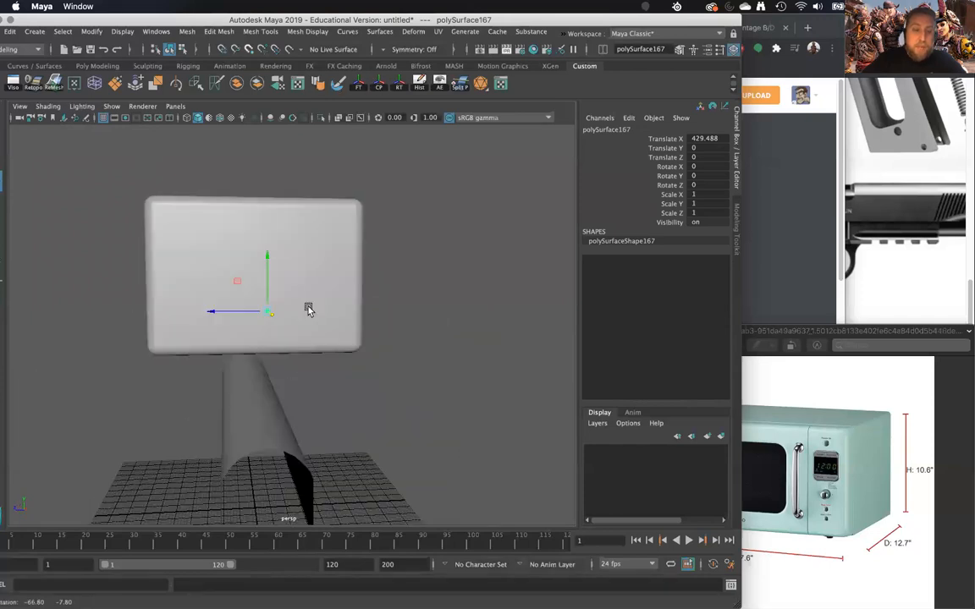
right_click_drag(308, 308, 352, 398, "alt")
left_click_drag(352, 399, 350, 401, "alt")
key("e")
left_click_drag(277, 314, 160, 334)
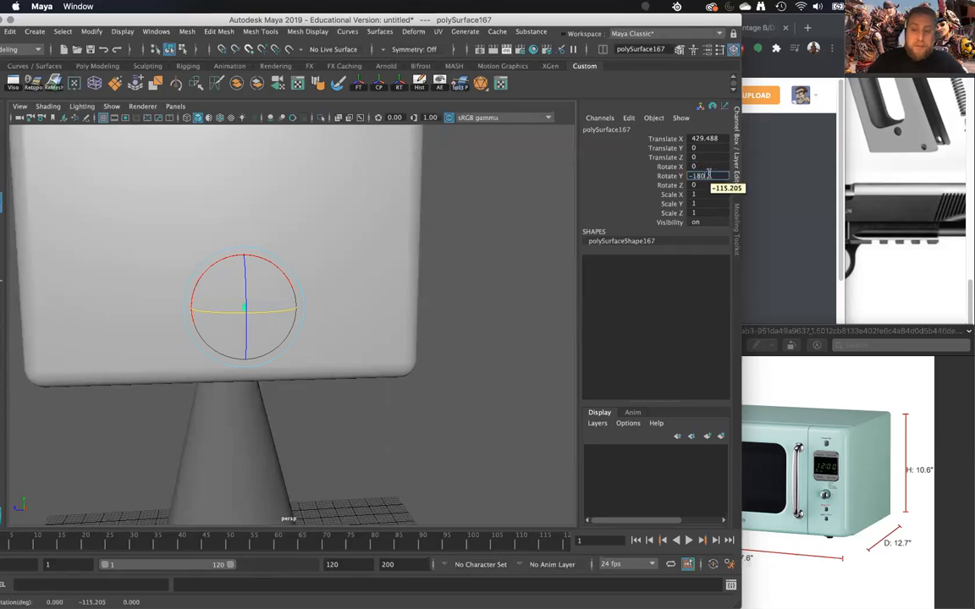
key("Return")
- Scale the duplicated hole uniformly to about 5.53 and move it sideways along the front to Translate Z -173.428
key("r")
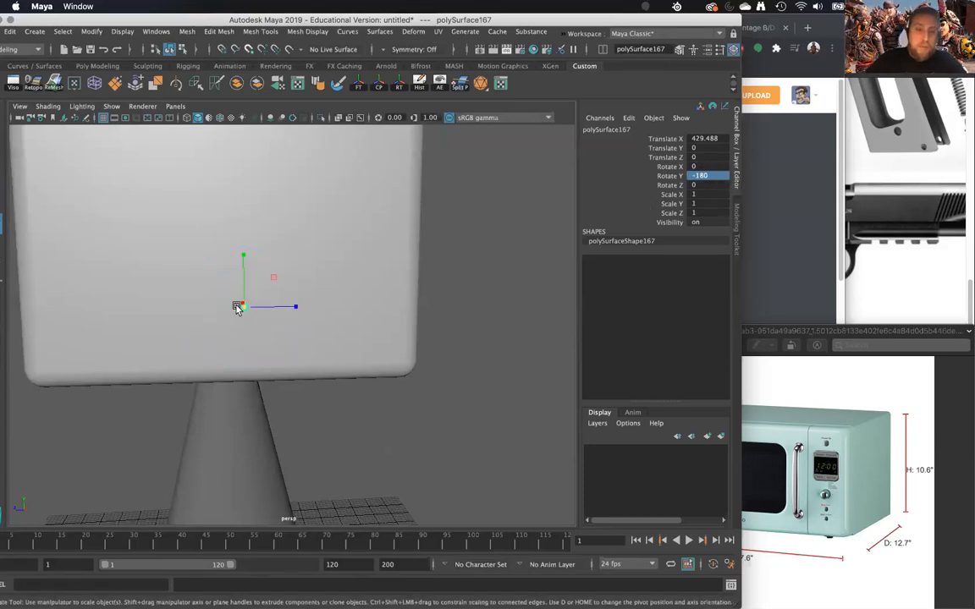
left_click_drag(245, 310, 239, 284)
key("w")
left_click_drag(239, 284, 363, 278, "alt")
key("f")
scroll(339, 316, "down", 5)
left_click_drag(339, 316, 303, 325, "alt")
key("r")
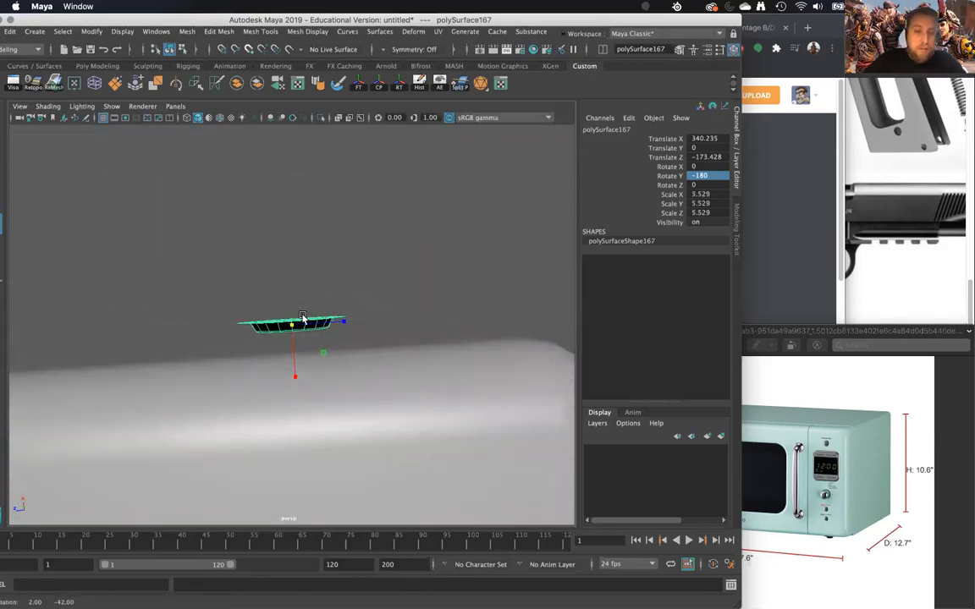
- Seat the hole on the microwave's front at about X 335.3, Y 34.4, Z -192.7 and scale it to about 2.85
key("w")
left_click_drag(296, 370, 342, 410)
key("r")
left_click_drag(299, 324, 269, 315)
key("w")
left_click_drag(332, 326, 354, 350)
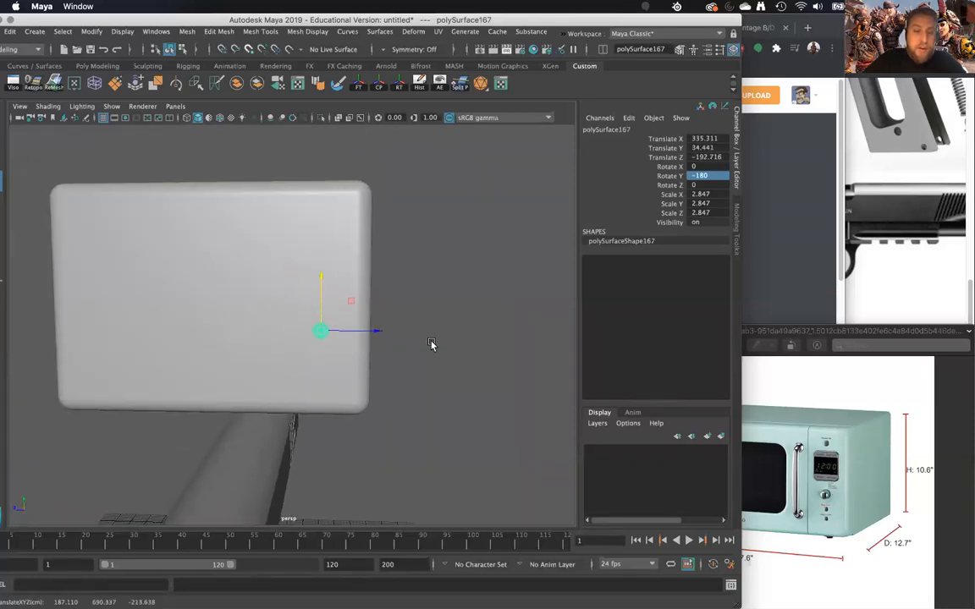
left_click(457, 349)
- Create a polygon sphere and move it up to the microwave at Translate X 210.032 and Translate Y 596.538
left_click_drag(474, 352, 399, 342, "alt")
right_click_drag(399, 342, 371, 549, "alt")
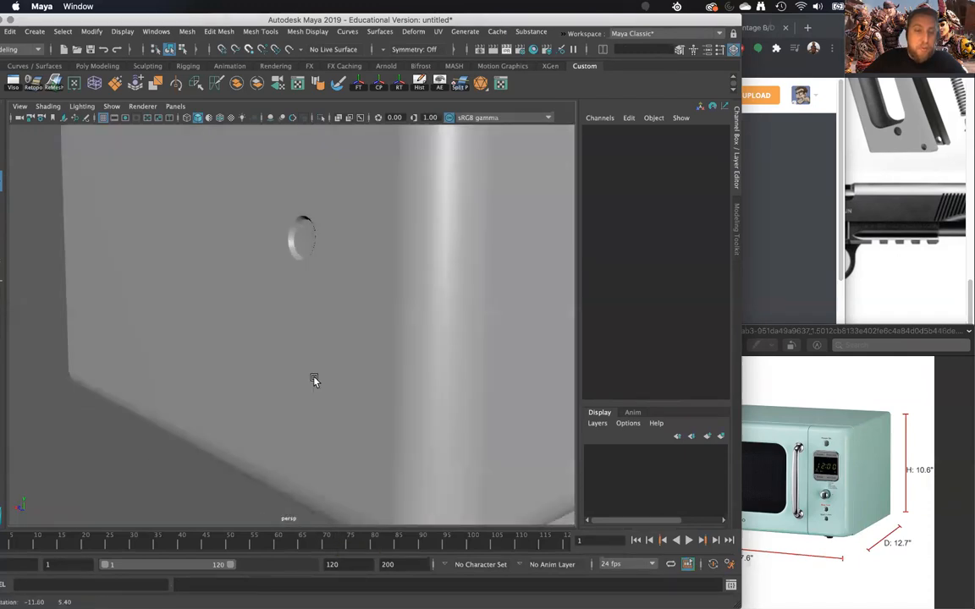
left_click(34, 31)
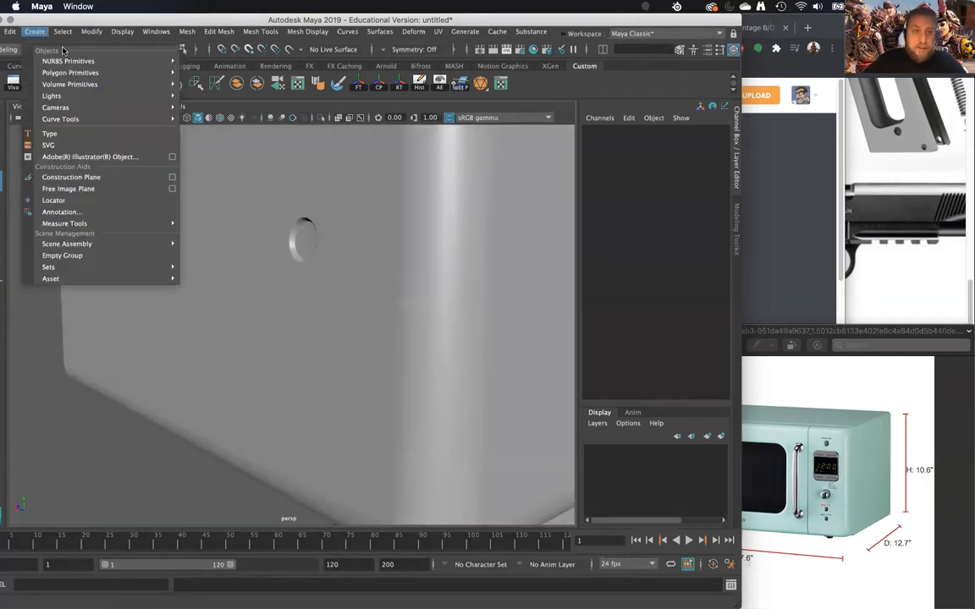
mouse_move(68, 74)
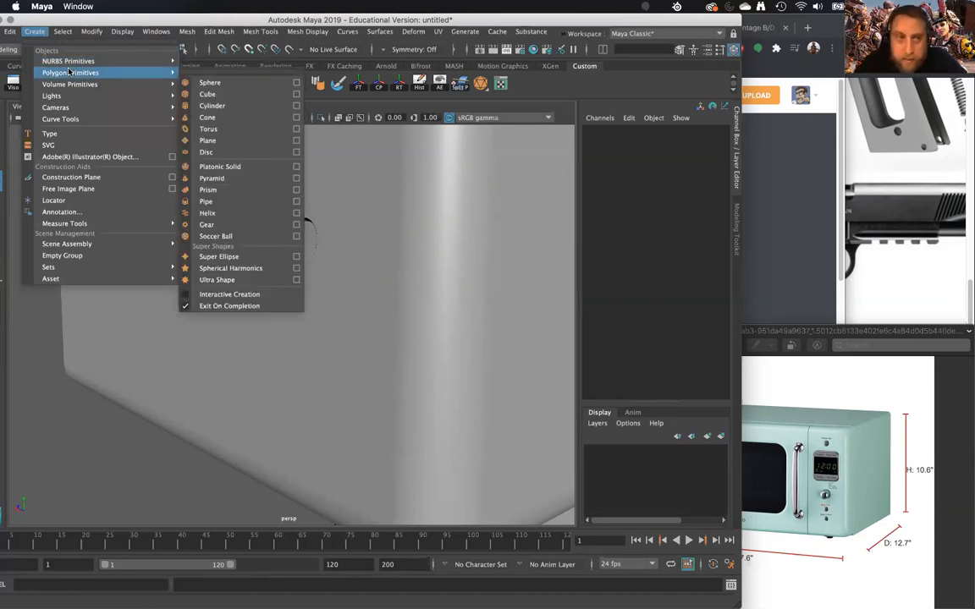
left_click(210, 82)
right_click_drag(242, 433, 302, 438, "alt")
left_click_drag(317, 453, 316, 276)
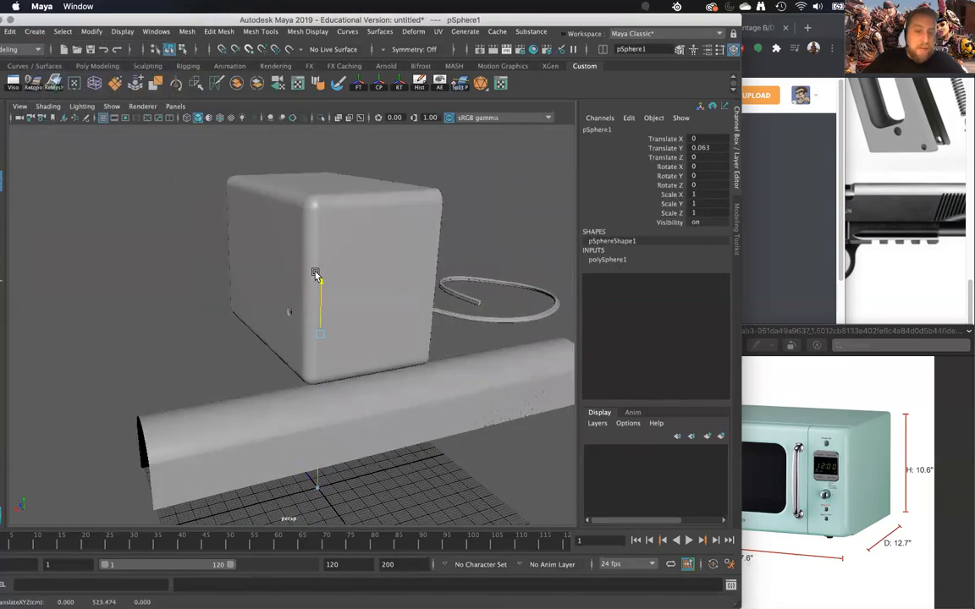
key("f")
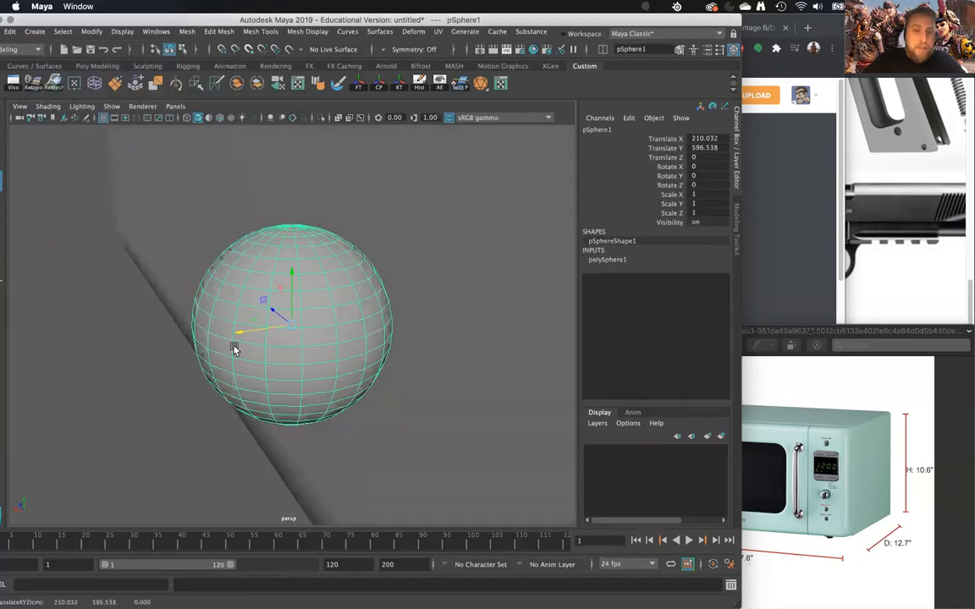
- Scale the sphere uniformly to about 40.46
scroll(237, 343, "down", 6)
left_click_drag(261, 331, 532, 329, "alt")
key("r")
scroll(518, 331, "down", 10)
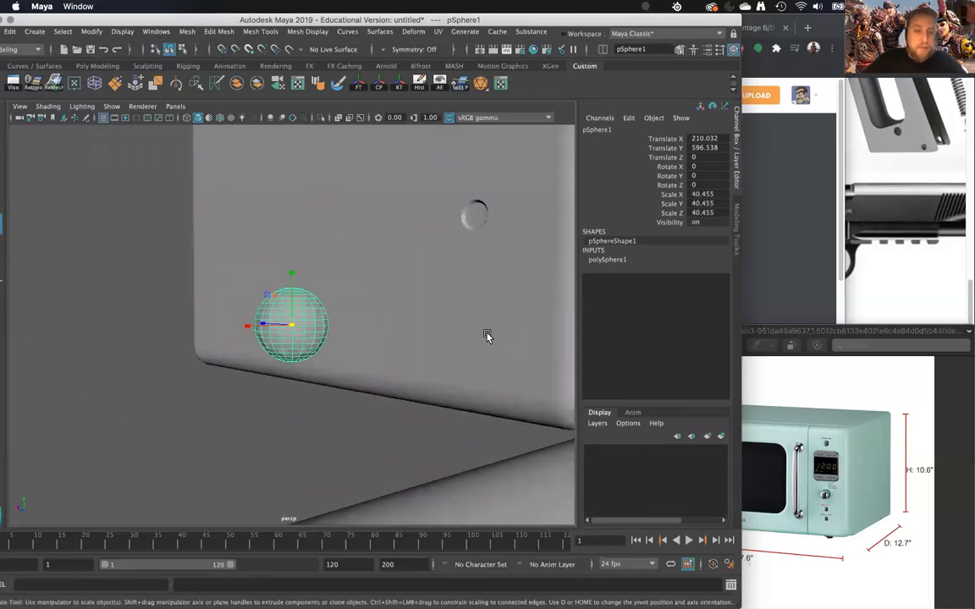
- Detach the sphere along the edge loop just above its middle and delete the lower part, keeping the upper dome
scroll(373, 344, "up", 6)
scroll(292, 332, "up", 3)
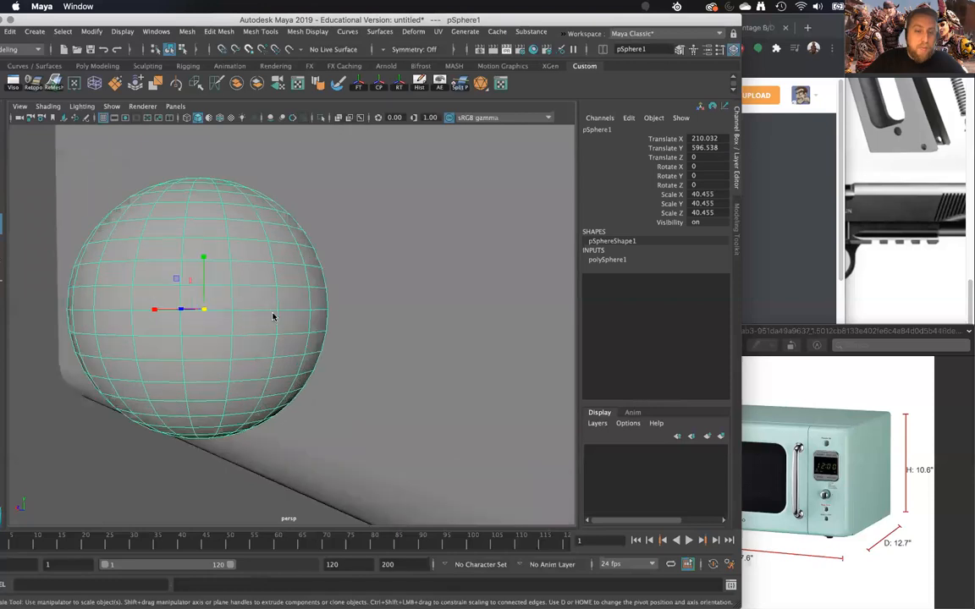
right_click(274, 279)
left_click(274, 249)
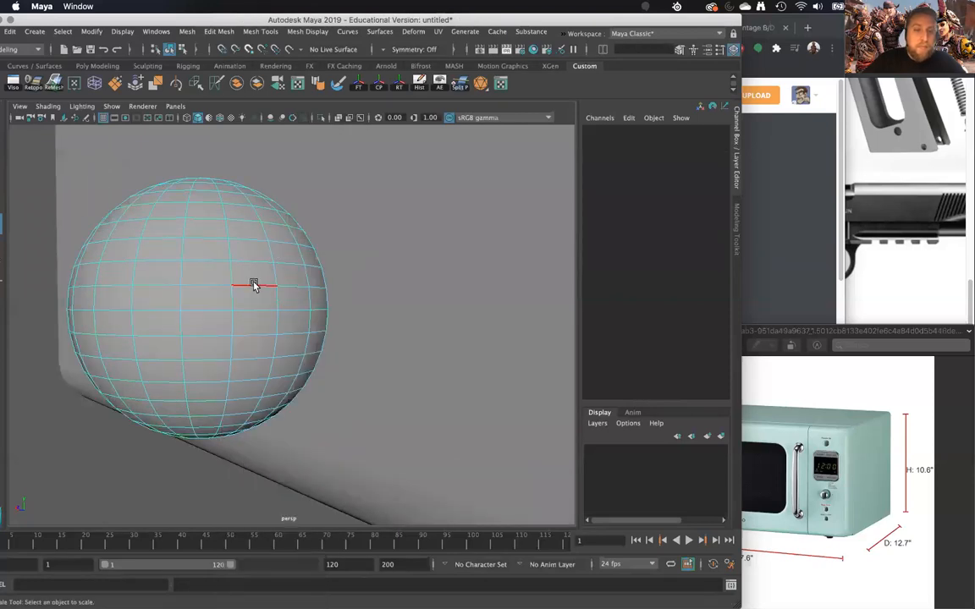
double_click(254, 285)
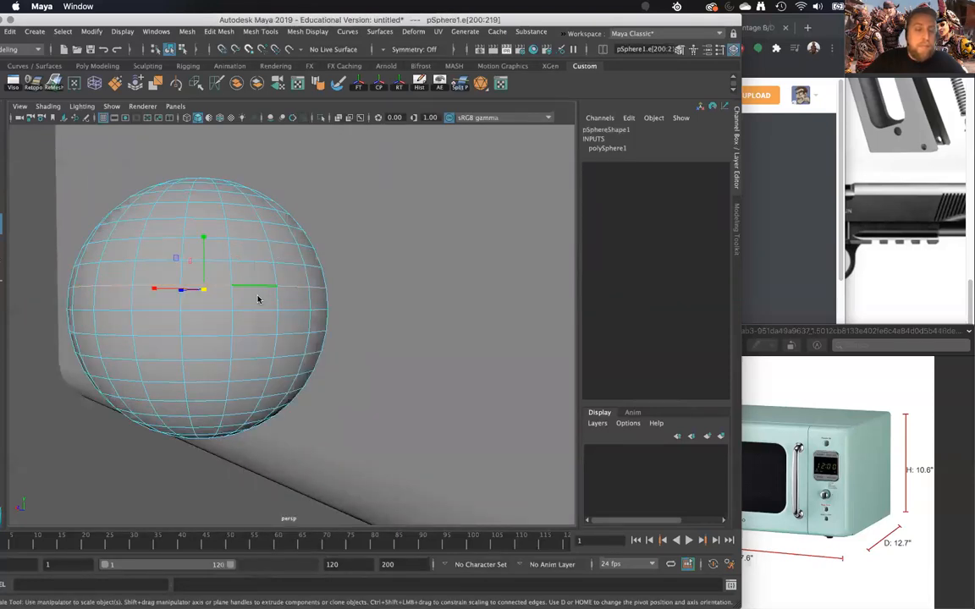
right_click(257, 295, "shift")
left_click(238, 474)
right_click(245, 277)
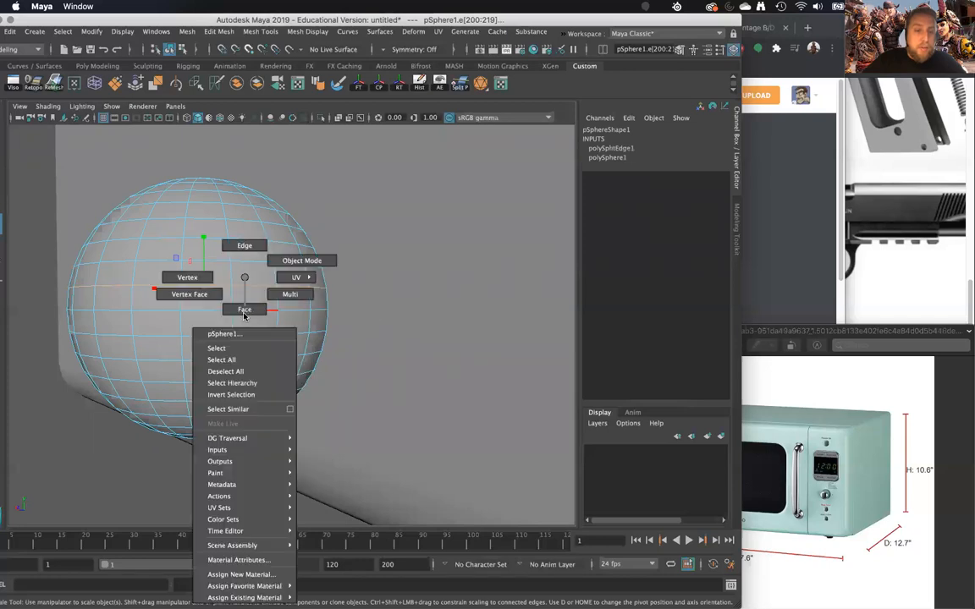
left_click(248, 305)
double_click(247, 303)
key("Delete")
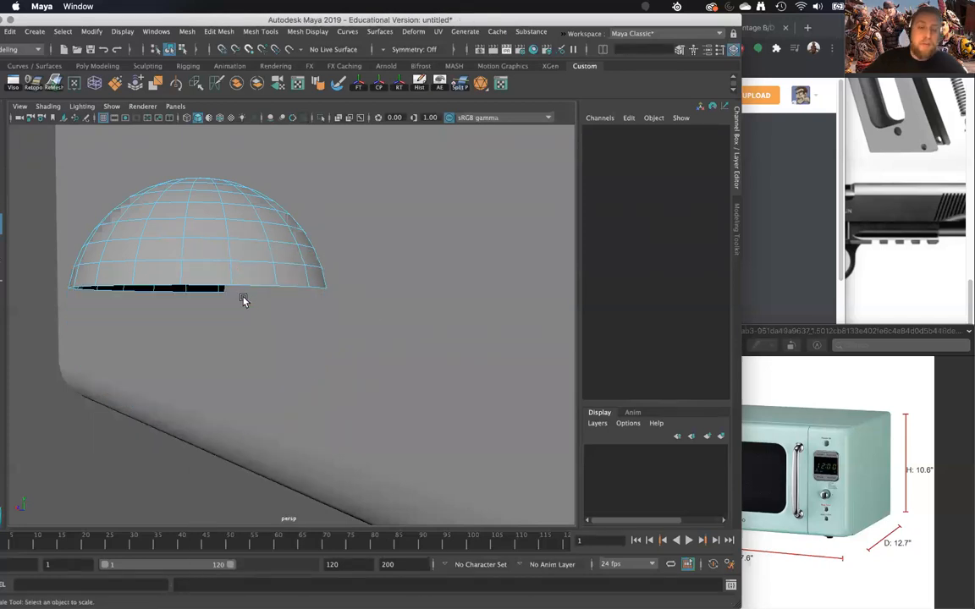
- Extrude the dome's open border edge loop downward into a straight side wall
left_click(253, 284)
right_click_drag(251, 264, 255, 220)
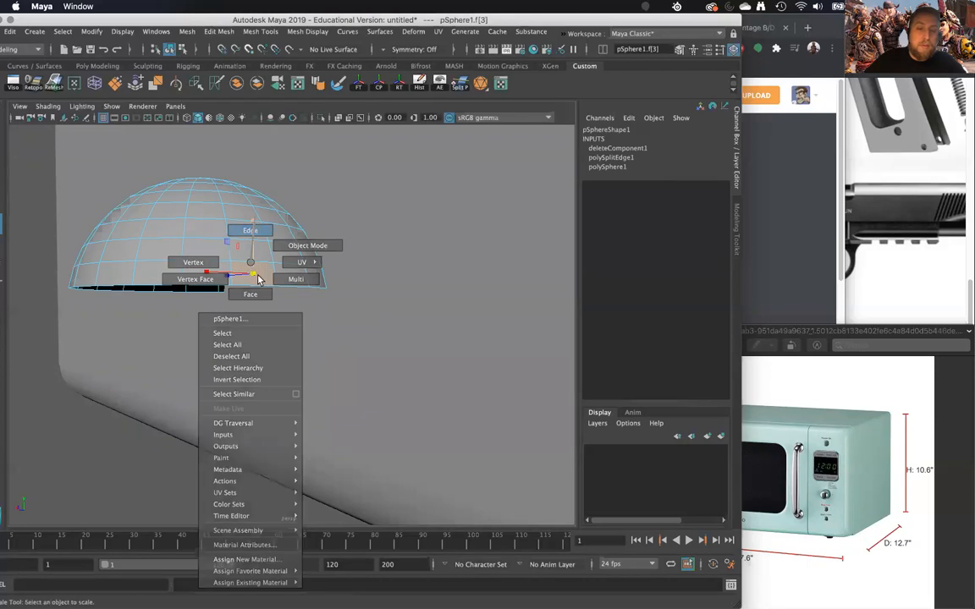
double_click(248, 281)
right_click_drag(203, 265, 207, 303, "shift")
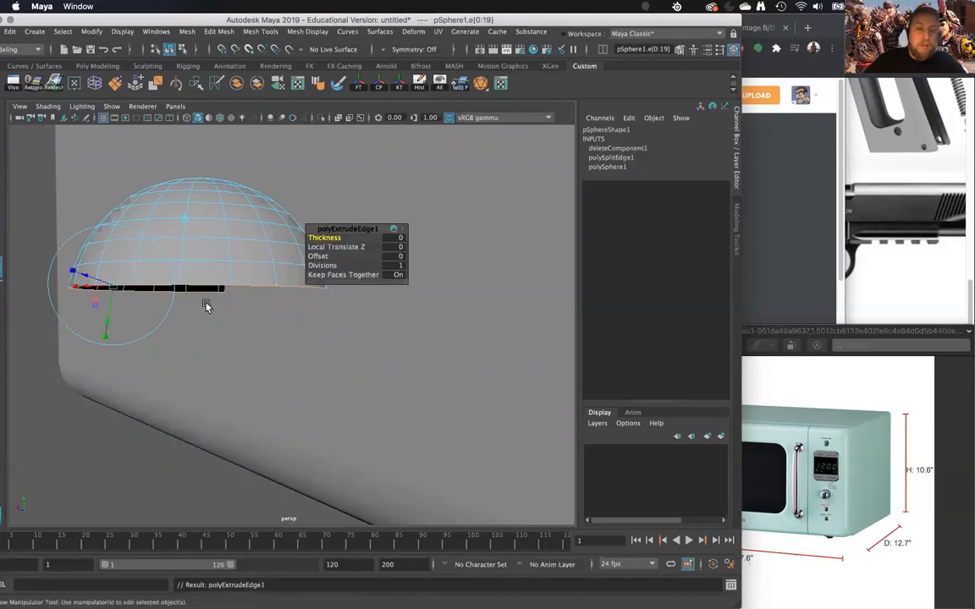
scroll(206, 303, "down", 4)
left_click_drag(238, 267, 245, 333)
- Flatten the walled dome vertically to Scale Y 7.758
right_click_drag(237, 277, 255, 259)
key("r")
left_click_drag(238, 265, 420, 342)
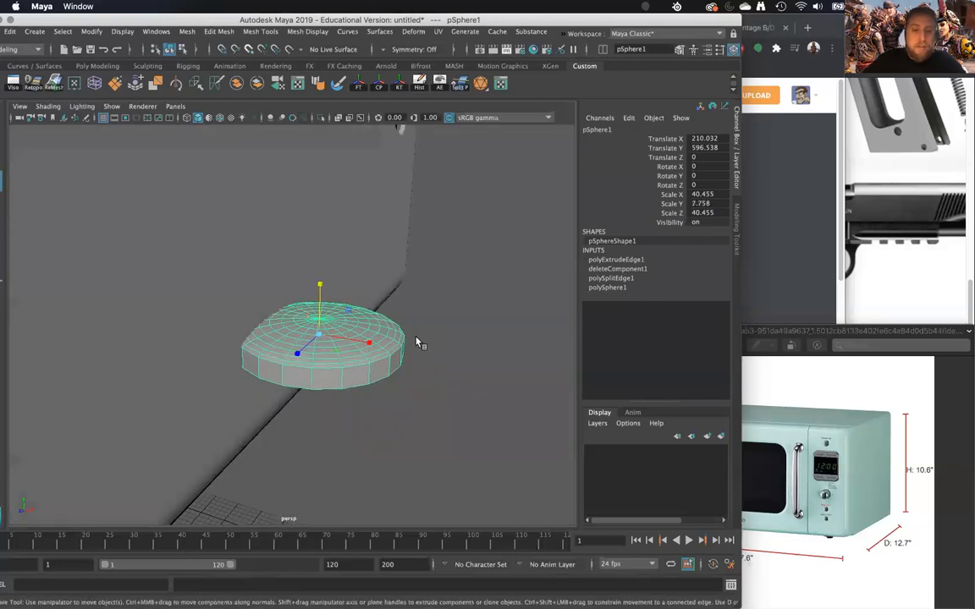
right_click_drag(420, 341, 348, 327, "alt")
- Pull the bottom border edge loop down to lengthen the side wall into a tall domed cylinder
key("w")
left_click_drag(348, 327, 324, 335, "alt")
right_click_drag(320, 319, 311, 352)
left_click_drag(307, 306, 309, 320)
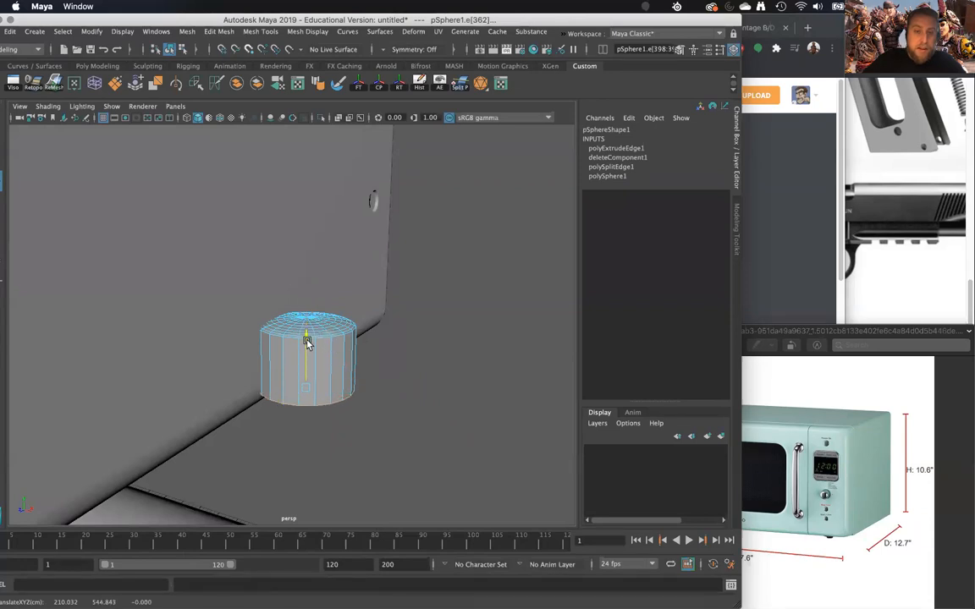
right_click_drag(329, 277, 372, 278)
right_click_drag(341, 347, 338, 337)
- Soften the domed cylinder's edges and move it to the microwave's front at Translate Y 710.323 and Translate Z -227.806
right_click_drag(412, 317, 458, 310, "shift")
left_click(408, 338)
left_click(337, 337)
left_click_drag(337, 337, 317, 165, "alt")
key("r")
key("w")
left_click_drag(363, 243, 348, 263, "alt")
- Set the domed cylinder's Rotate Z to -90, then freeze its transforms with its construction history deleted
key("e")
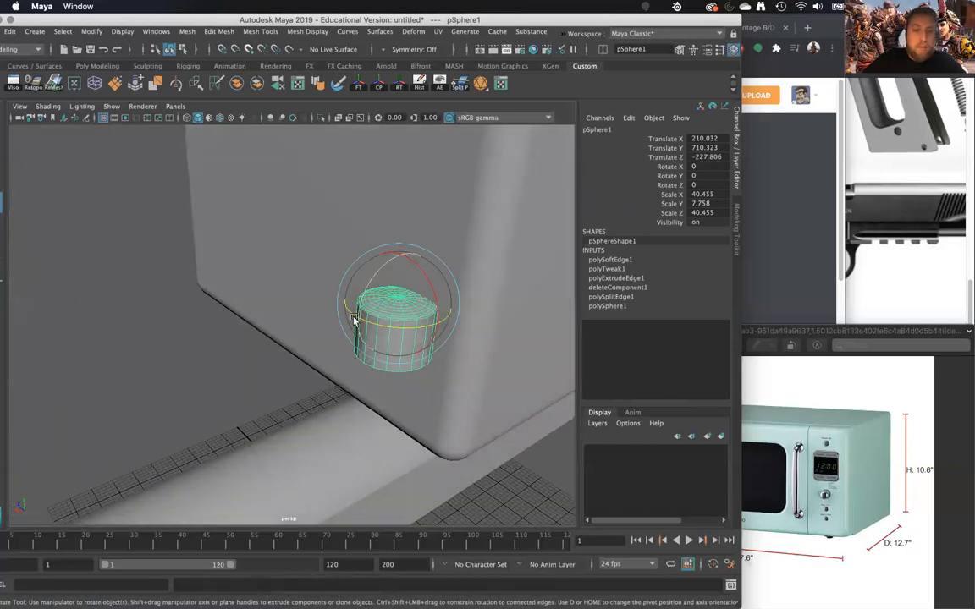
left_click_drag(357, 321, 787, 140)
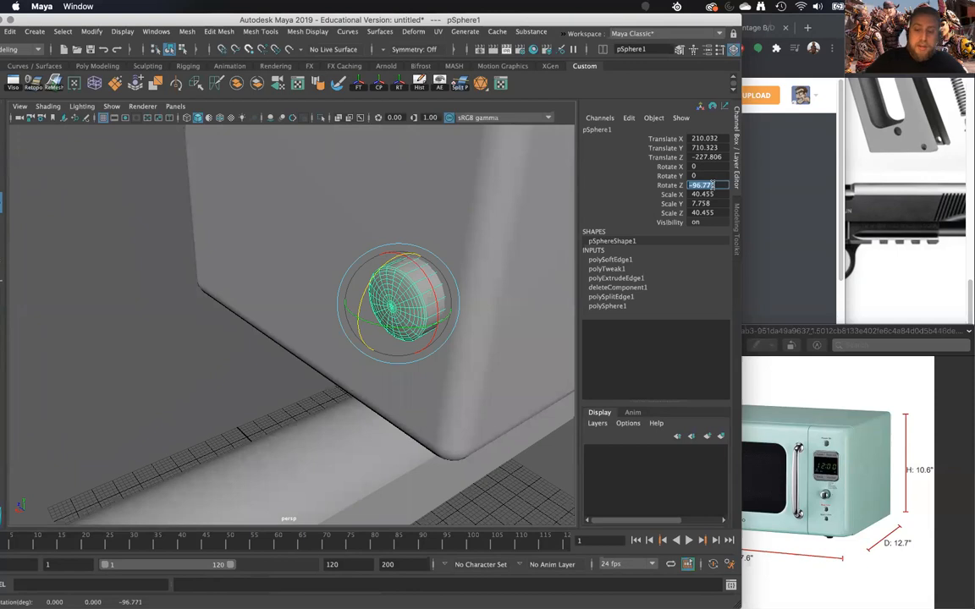
key("Return")
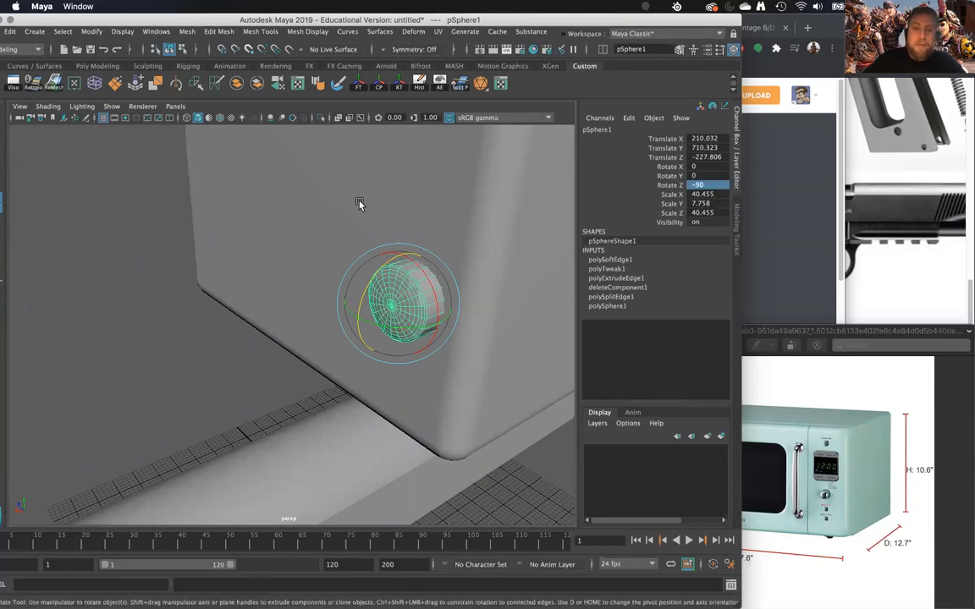
left_click(359, 81)
left_click(420, 83)
- Scale the domed button uniformly to about 0.301 to suit the small hole on the microwave's front
left_click_drag(434, 229, 419, 223, "alt")
key("r")
left_click_drag(375, 280, 324, 328)
right_click_drag(305, 312, 327, 300, "alt")
left_click_drag(327, 301, 397, 295, "alt")
right_click_drag(396, 295, 303, 312, "alt")
- Line the button up with the small hole at Translate Y -19.855 and Translate Z 15.523
key("w")
left_click_drag(342, 238, 341, 247)
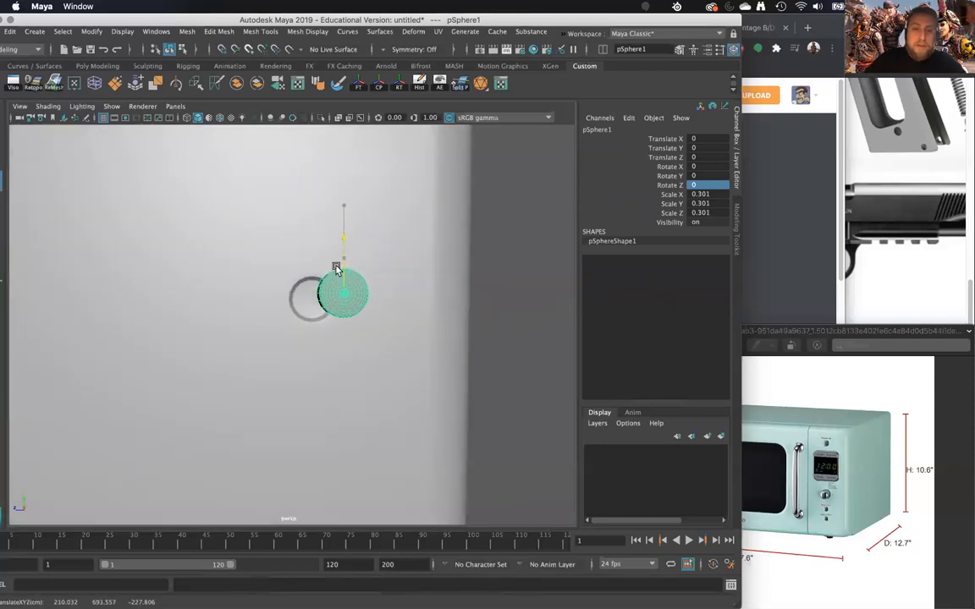
left_click_drag(309, 305, 360, 342)
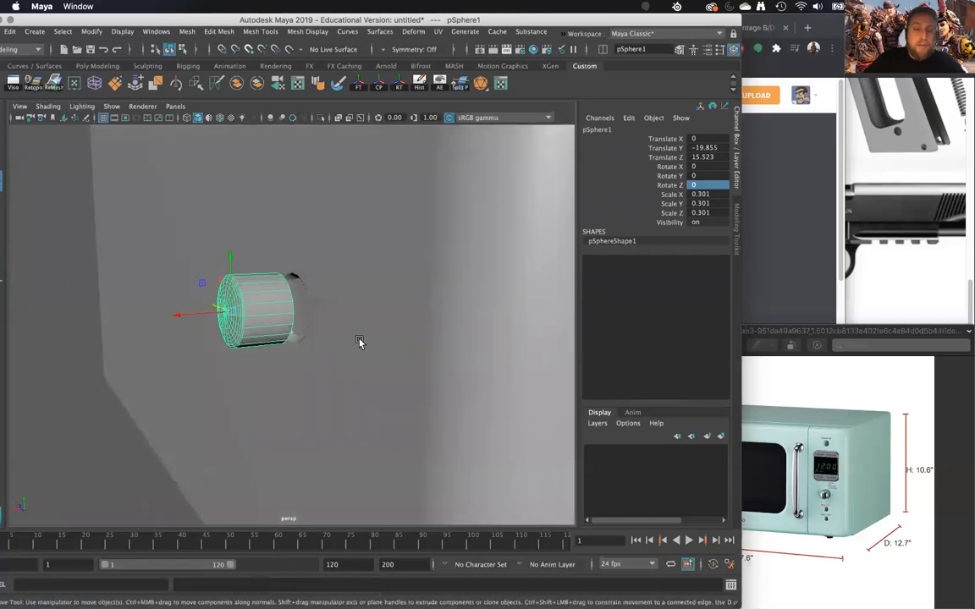
- Resize the button to Scale X 0.344 and Scale Y and Z 0.267, fitting it into the hole
key("r")
left_click_drag(232, 314, 227, 322)
left_click_drag(227, 323, 401, 274, "alt")
key("w")
middle_click_drag(401, 274, 347, 290, "alt")
left_click_drag(346, 274, 347, 275)
key("r")
left_click_drag(388, 275, 301, 297)
- Combine the hole's ring with the microwave body into one mesh
left_click(237, 294)
middle_click_drag(237, 295, 326, 276, "alt")
scroll(327, 277, "up", 5)
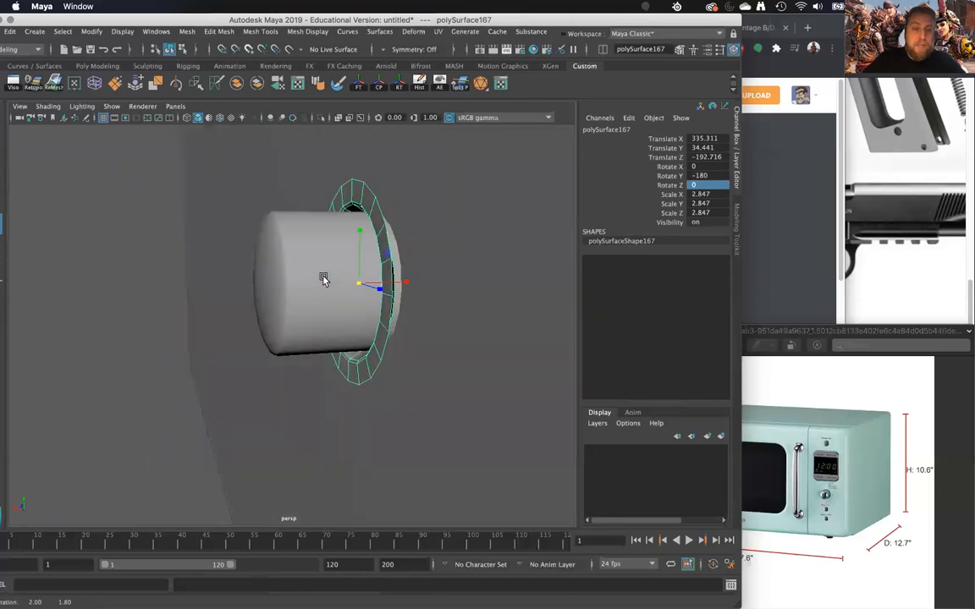
left_click_drag(378, 284, 539, 285)
middle_click_drag(539, 285, 368, 339, "alt")
scroll(371, 330, "up", 5)
scroll(374, 327, "down", 6)
left_click(397, 311, "shift")
left_click_drag(397, 312, 416, 305, "alt")
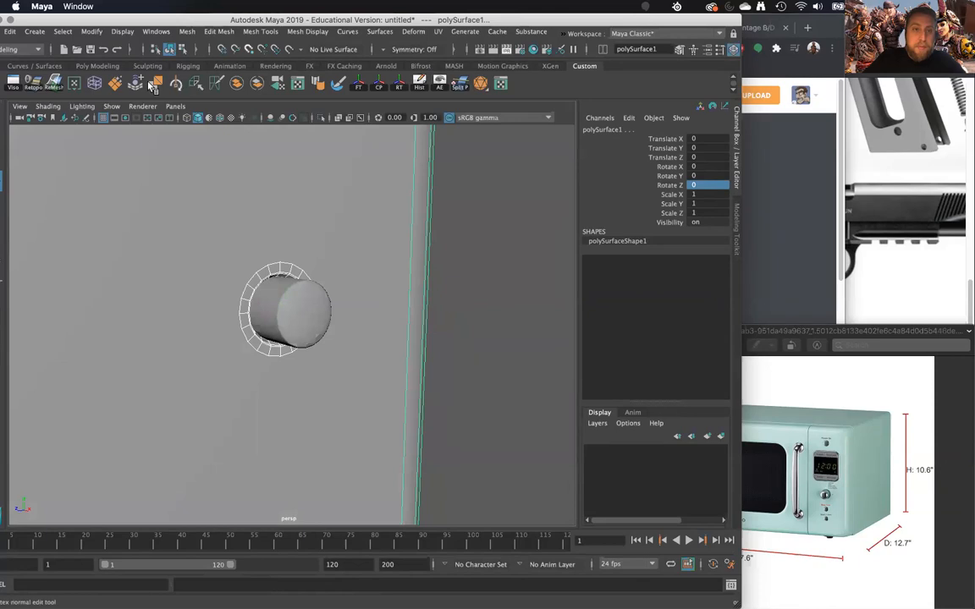
left_click(238, 83)
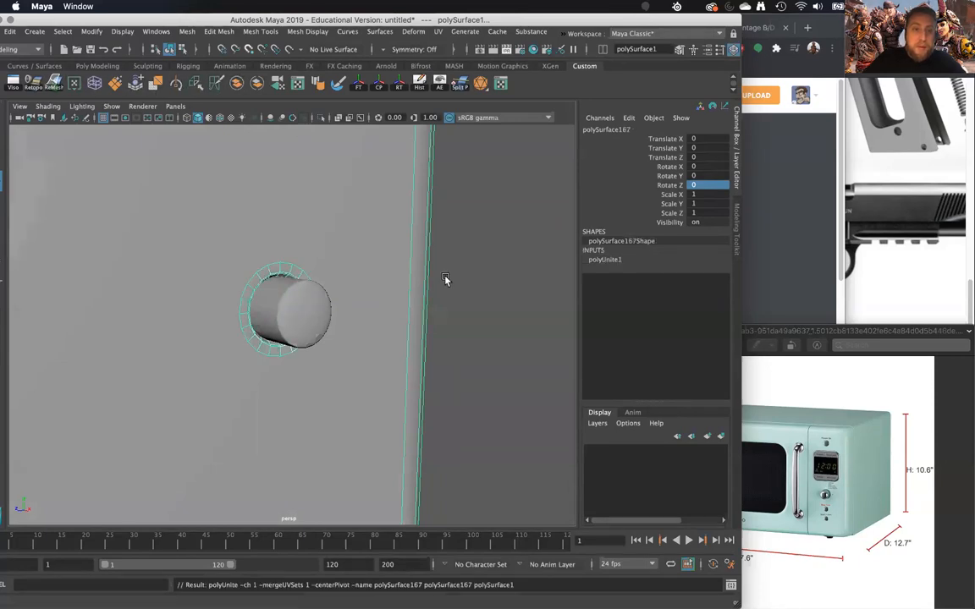
left_click(446, 279)
- Reseat the button in its hole at Translate X -9.757 and Translate Z 14.138
left_click(308, 316)
left_click_drag(391, 401, 444, 398, "alt")
scroll(494, 318, "down", 5)
left_click_drag(495, 317, 321, 292, "alt")
right_click_drag(321, 292, 418, 545, "alt")
left_click_drag(415, 457, 392, 385, "alt")
left_click_drag(270, 328, 273, 327)
right_click_drag(275, 363, 254, 230, "alt")
left_click_drag(254, 231, 406, 320, "alt")
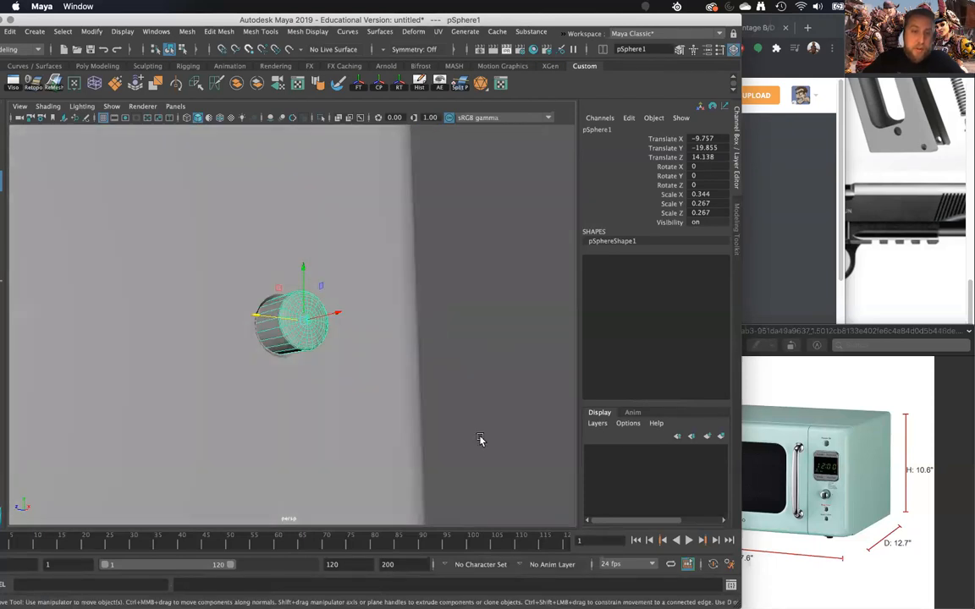
left_click(480, 440)
right_click_drag(481, 441, 426, 294, "alt")
left_click_drag(427, 294, 313, 380, "alt")
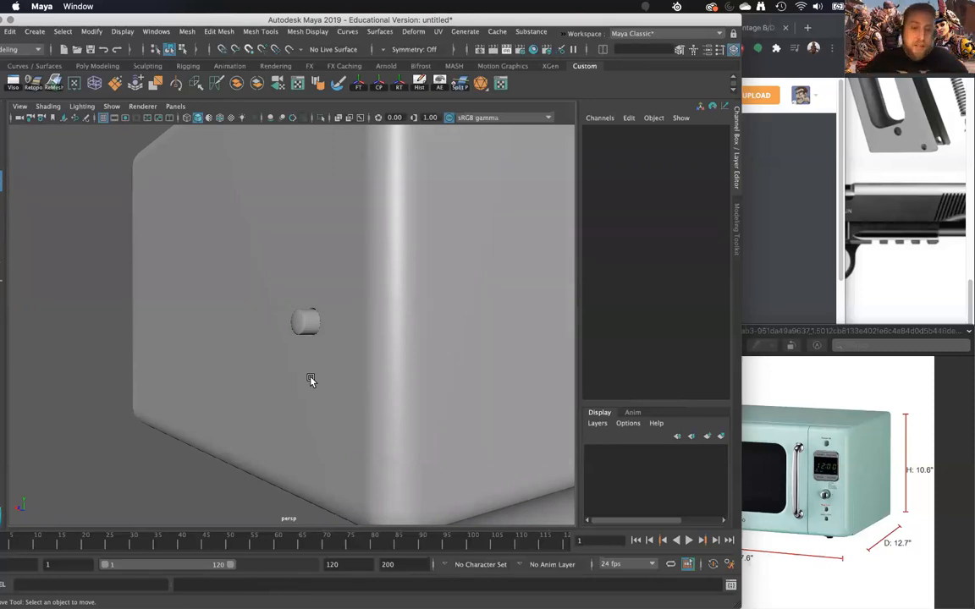
- Duplicate the button and move the copy sideways along the front to Translate Z 79.897
left_click_drag(313, 381, 329, 350, "alt")
left_click_drag(325, 294, 457, 380, "alt")
left_click(326, 332)
left_click(442, 457)
left_click_drag(442, 457, 346, 332, "alt")
scroll(359, 408, "up", 10)
left_click(305, 338)
key("ctrl+d")
left_click_drag(275, 311, 195, 337)
middle_click_drag(195, 337, 265, 302, "alt")
- Move the duplicated button outward from the front surface to Translate X -5.942
scroll(309, 347, "up", 8)
left_click_drag(309, 347, 289, 385, "alt")
scroll(290, 385, "up", 6)
left_click_drag(285, 432, 257, 278, "alt")
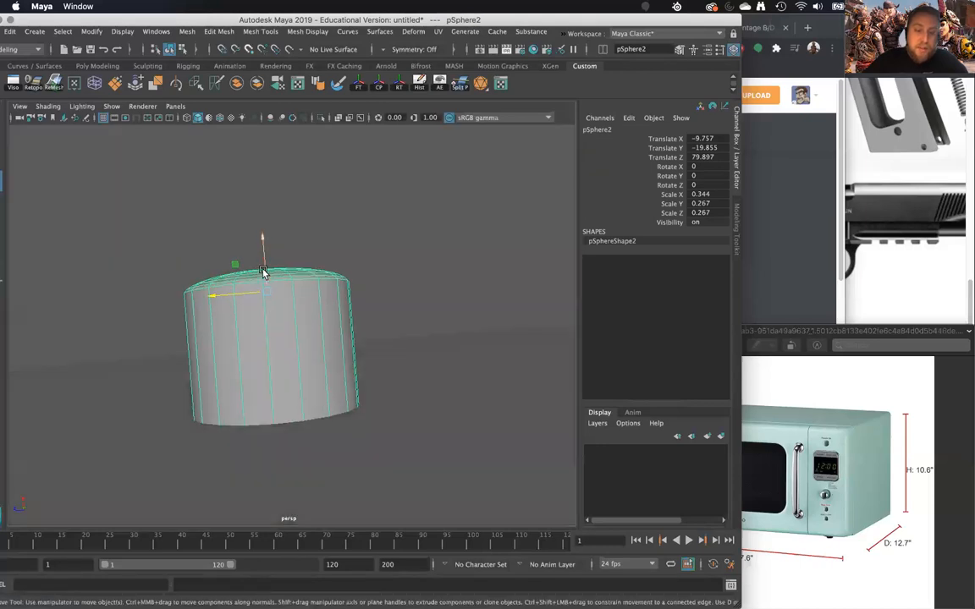
left_click_drag(270, 392, 277, 185, "alt")
middle_click_drag(260, 362, 282, 346, "alt")
scroll(284, 347, "up", 2)
left_click_drag(284, 346, 289, 316, "alt")
mouse_move(288, 317)
right_mouse_down()
mouse_move(317, 286)
mouse_move(298, 261)
mouse_move(250, 274)
mouse_move(239, 302)
mouse_move(301, 292)
right_mouse_up()
right_click_drag(298, 270, 287, 221)
- Extrude the duplicated button's open base edge loop and scale it outward into a wide flat flange
left_click(310, 366)
right_click_drag(298, 305, 296, 342, "shift")
left_click_drag(316, 370, 324, 383, "alt")
key("r")
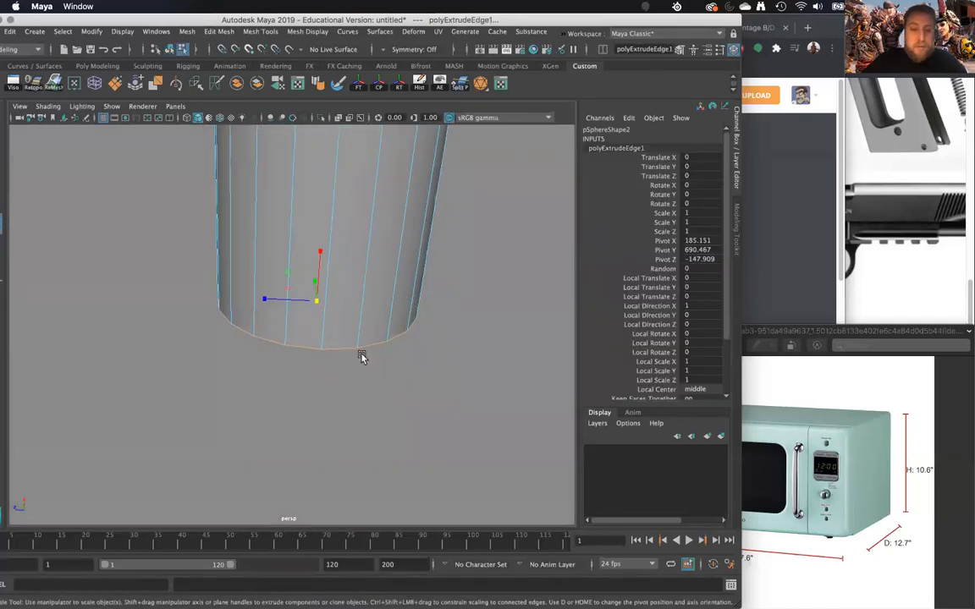
left_click_drag(317, 305, 457, 317)
right_click_drag(338, 243, 392, 224)
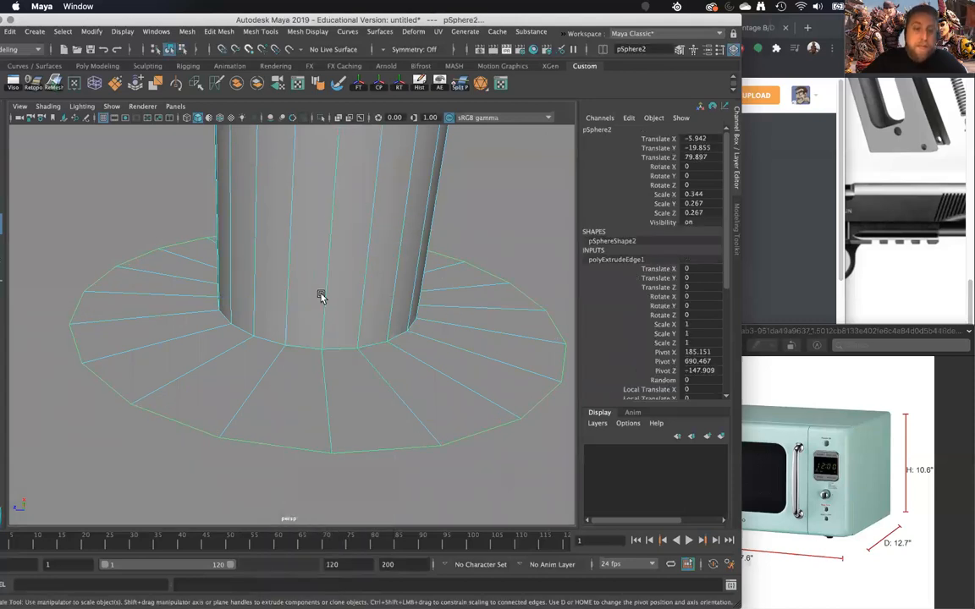
- Insert one edge loop around the middle of the flange and another around the lower part of the button's wall
right_click_drag(295, 299, 195, 311, "shift")
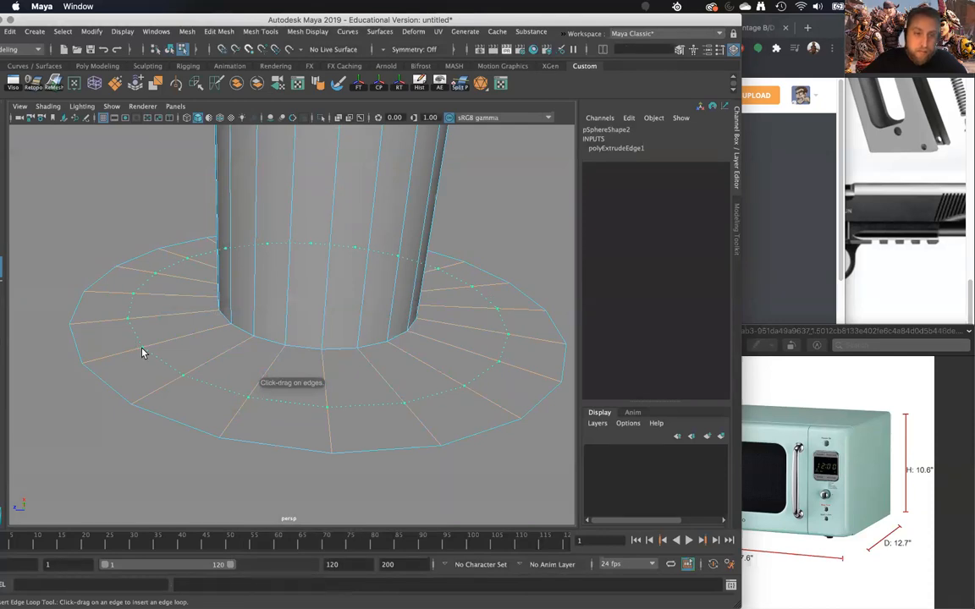
left_click(142, 353)
key("w")
key("g")
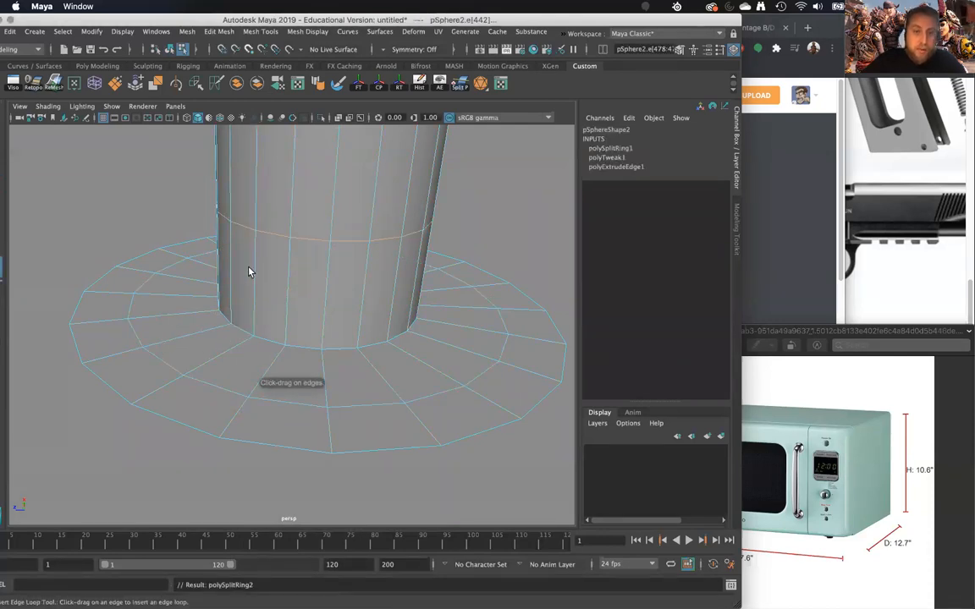
key("w")
- Bevel the edge loop where the duplicated button's wall meets the flange
left_click(268, 335)
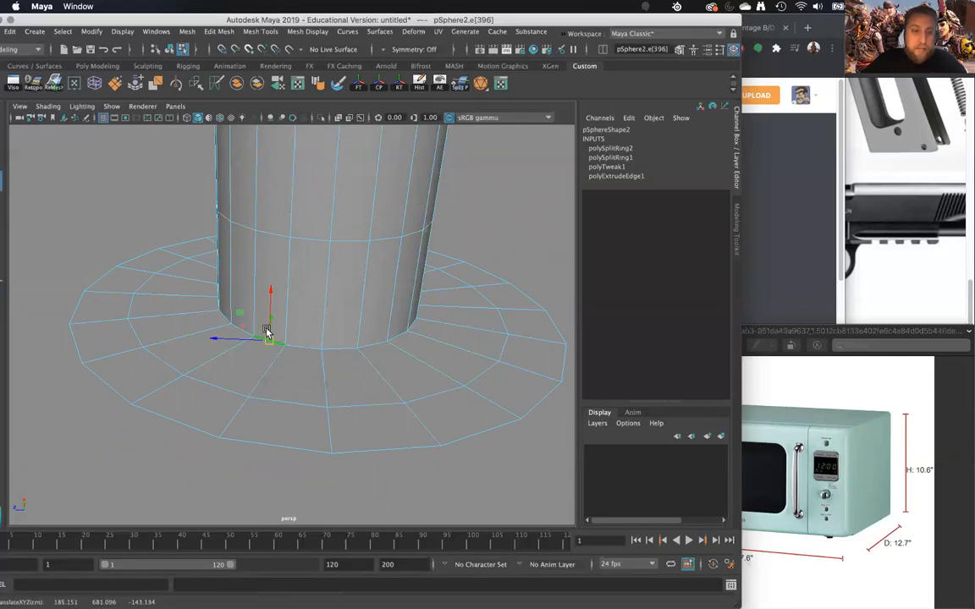
double_click(311, 347)
right_click_drag(310, 341, 377, 357, "shift")
scroll(370, 355, "down", 5)
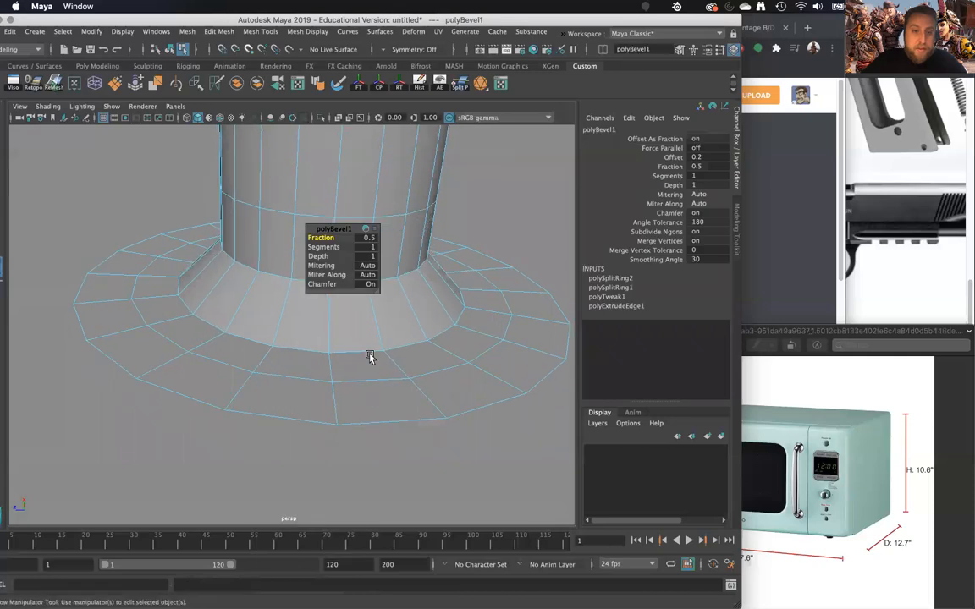
middle_click_drag(336, 337, 290, 323)
left_click(336, 249)
left_click_drag(289, 324, 276, 302, "alt")
right_click_drag(268, 274, 291, 250)
- Assign the existing blinn1 material to the flanged button
right_click(279, 258, "shift")
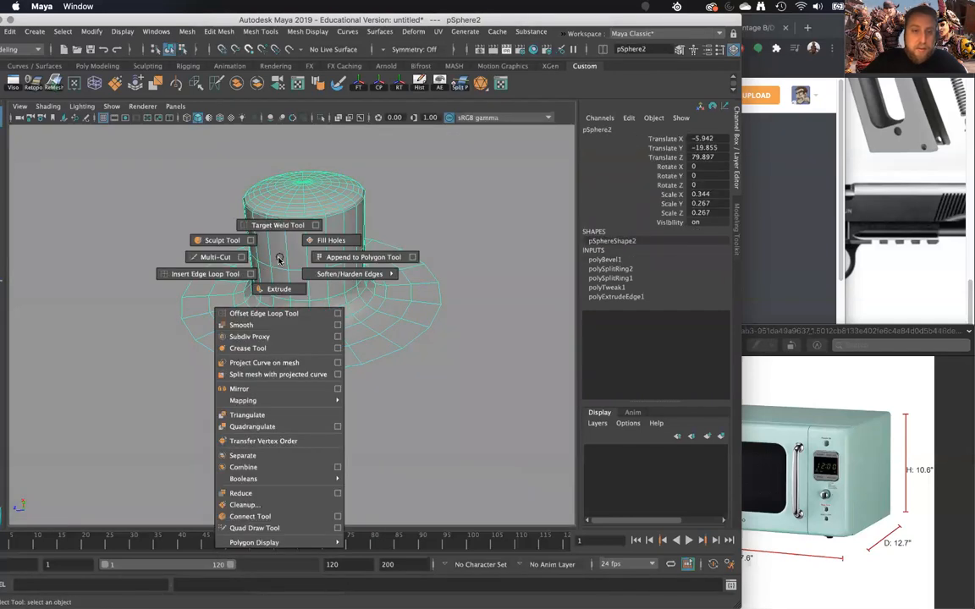
right_click(279, 258)
mouse_move(313, 578)
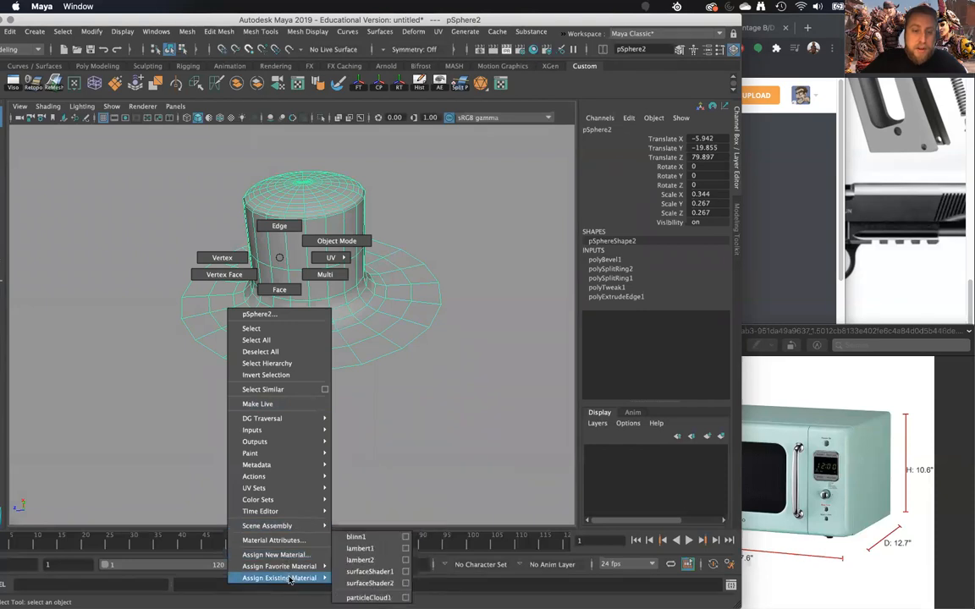
right_click_drag(366, 517, 364, 536)
scroll(397, 396, "down", 10)
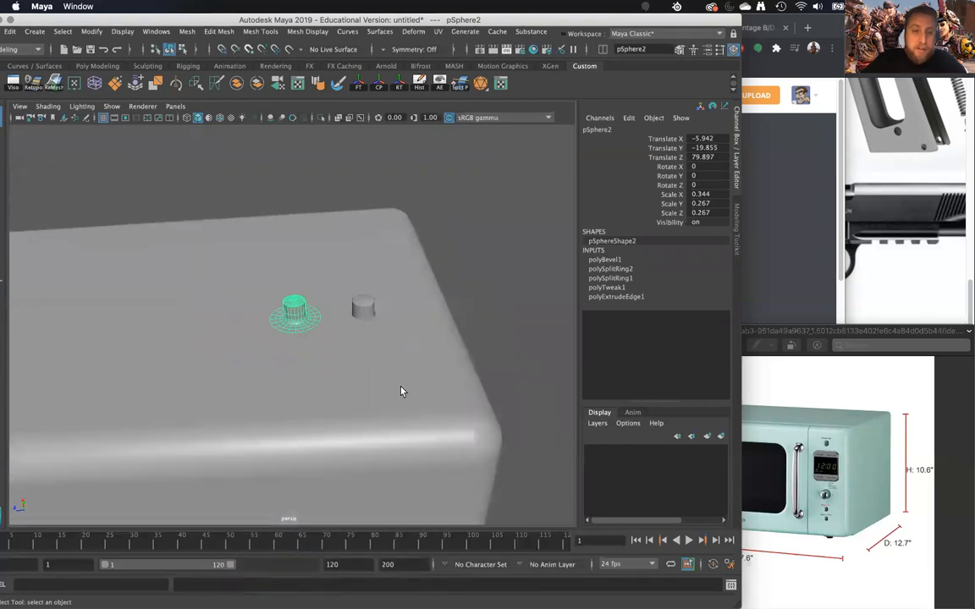
- Soften the flanged button's edges so its base shades smoothly into the microwave's front
scroll(372, 329, "up", 5)
right_click_drag(302, 277, 432, 286)
left_click(540, 193)
left_click_drag(464, 250, 378, 385, "alt")
left_click(323, 382)
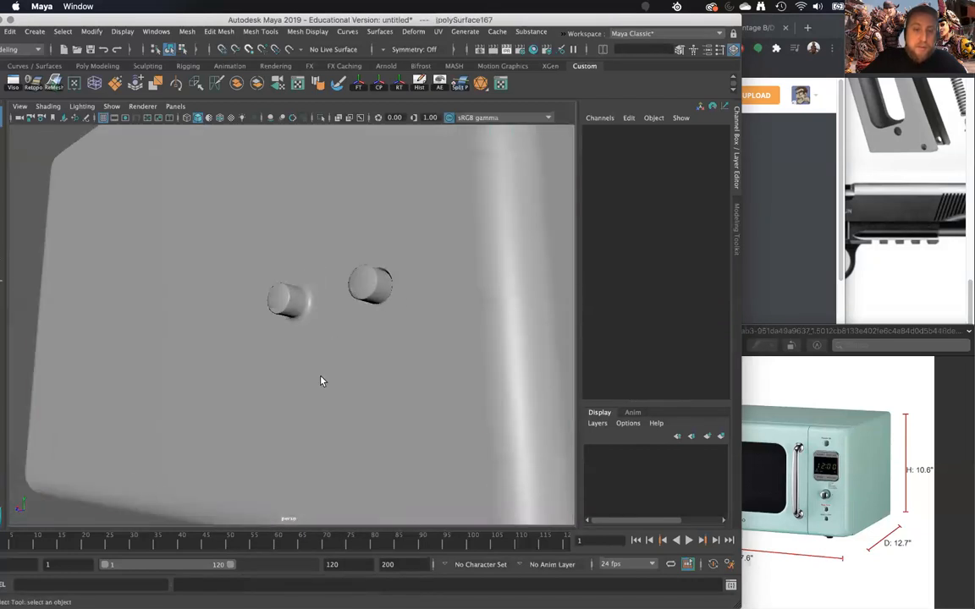
- Examine how the flanged button blends into the microwave's front and compare its wireframe with the button set in the hole
left_click(300, 324)
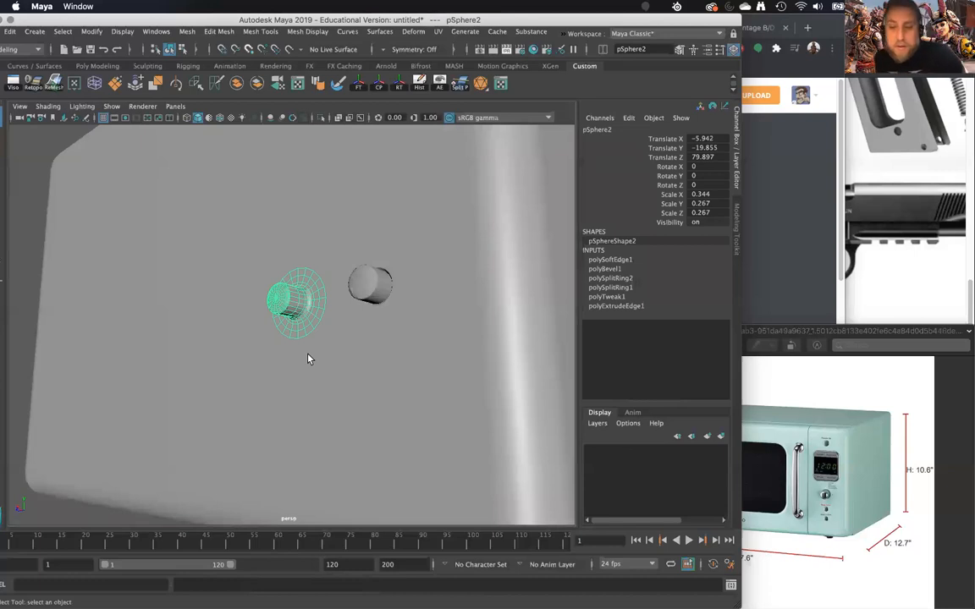
left_click_drag(308, 358, 359, 294, "alt")
left_click(455, 350)
scroll(377, 338, "up", 5)
scroll(347, 366, "up", 4)
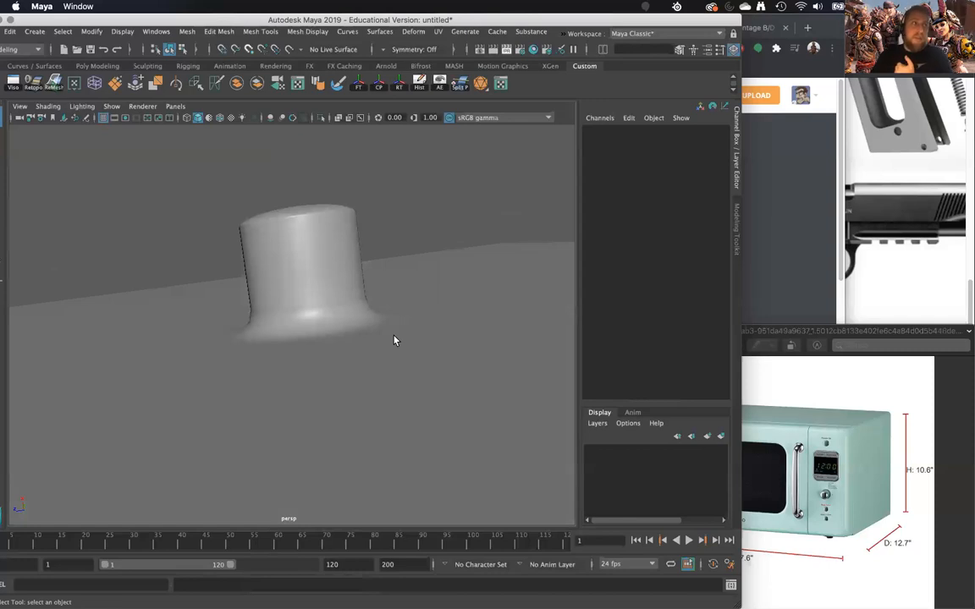
left_click(367, 308)
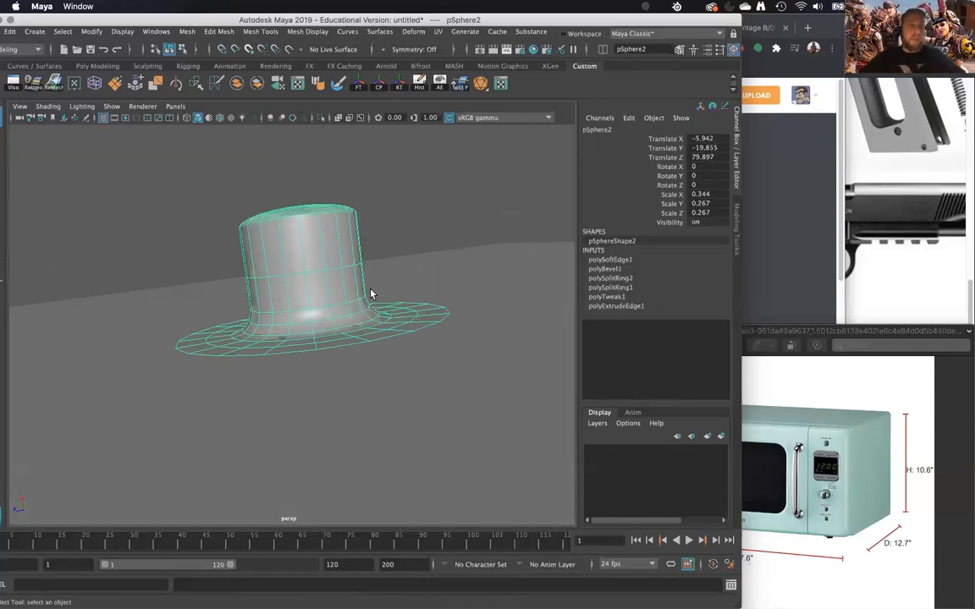
left_click(381, 210)
left_click_drag(381, 210, 326, 244, "alt")
right_click_drag(327, 244, 296, 231, "alt")
left_click_drag(296, 231, 289, 254, "alt")
right_click_drag(289, 255, 214, 59, "alt")
left_click_drag(215, 135, 416, 326, "alt")
scroll(346, 336, "up", 5)
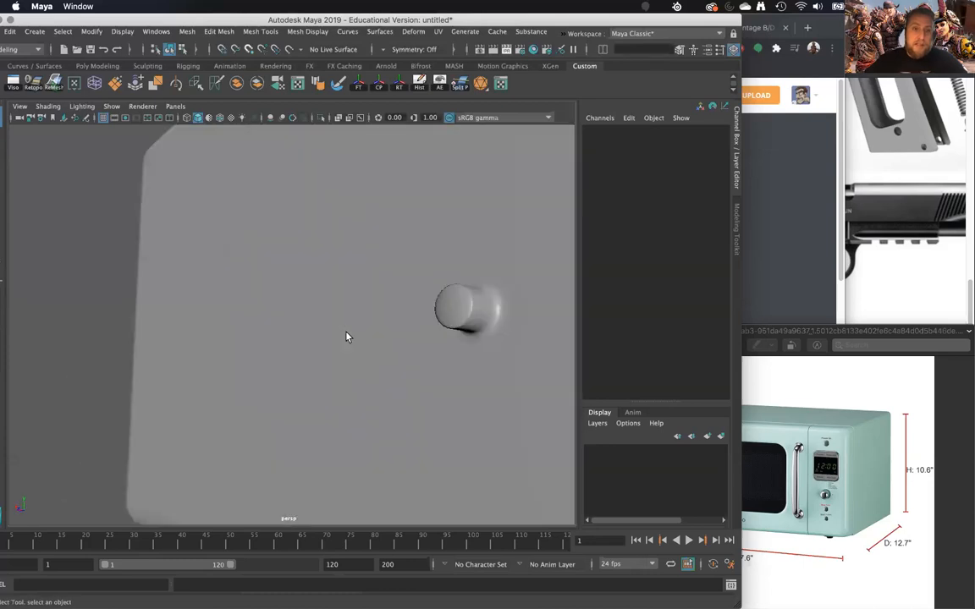
left_click(473, 313)
left_click(501, 390, "shift")
scroll(500, 390, "down", 5)
left_click_drag(501, 389, 397, 361, "alt")
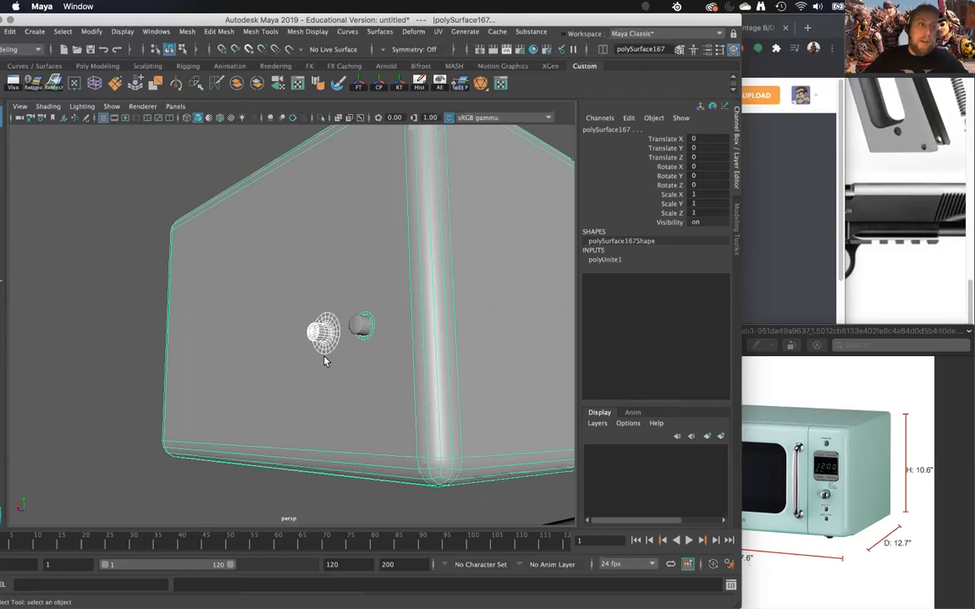
- Examine the button set in its hole and the hole's edge rings in the microwave's front
left_click(288, 498)
left_click(373, 328)
left_click_drag(364, 327, 315, 328, "alt")
scroll(316, 328, "up", 10)
scroll(271, 339, "down", 8)
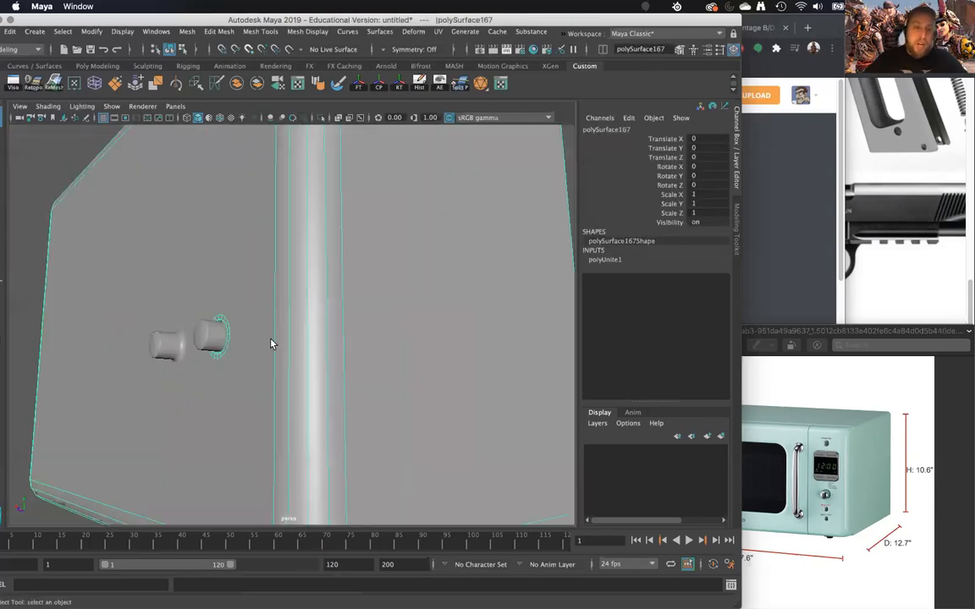
left_click_drag(201, 350, 226, 342, "alt")
left_click(227, 350)
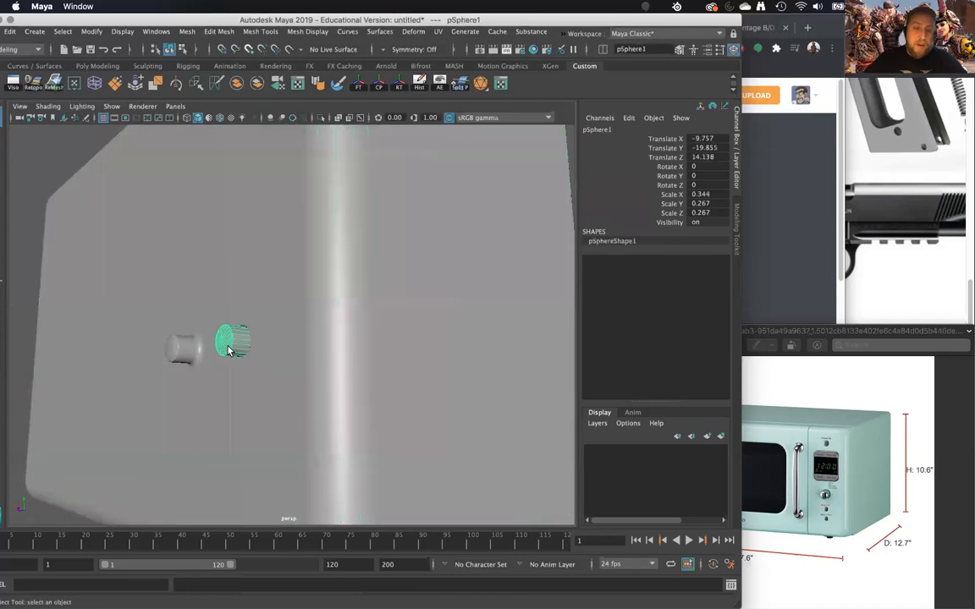
left_click(267, 358, "shift")
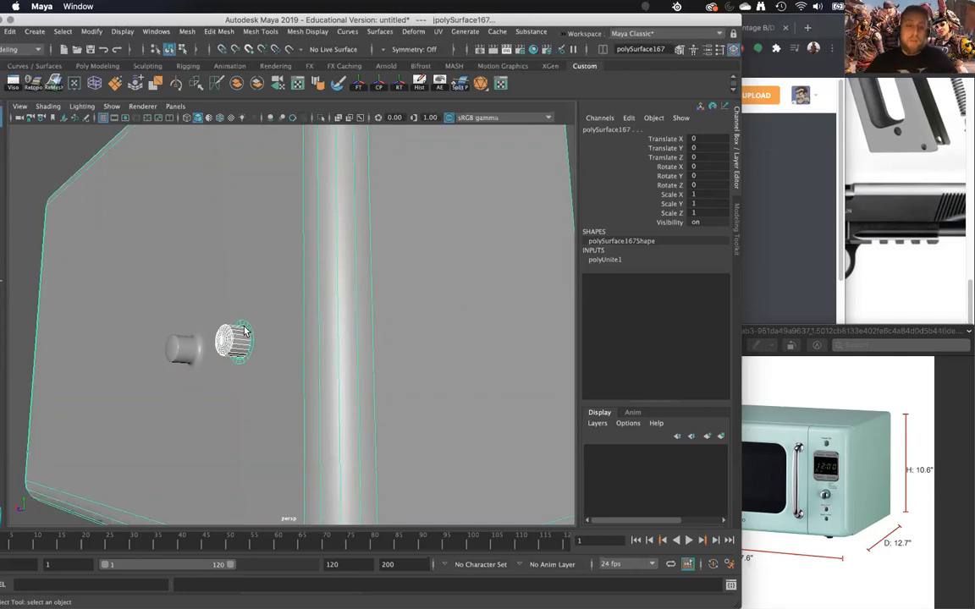
right_click_drag(244, 331, 111, 369, "alt")
left_click(109, 371)
- Compare the profiles of the inset button and the flanged button from the side and at an angle
right_click_drag(155, 344, 186, 333, "alt")
mouse_move(187, 334)
left_mouse_down("alt")
mouse_move(205, 322)
mouse_move(170, 327)
left_mouse_up("alt")
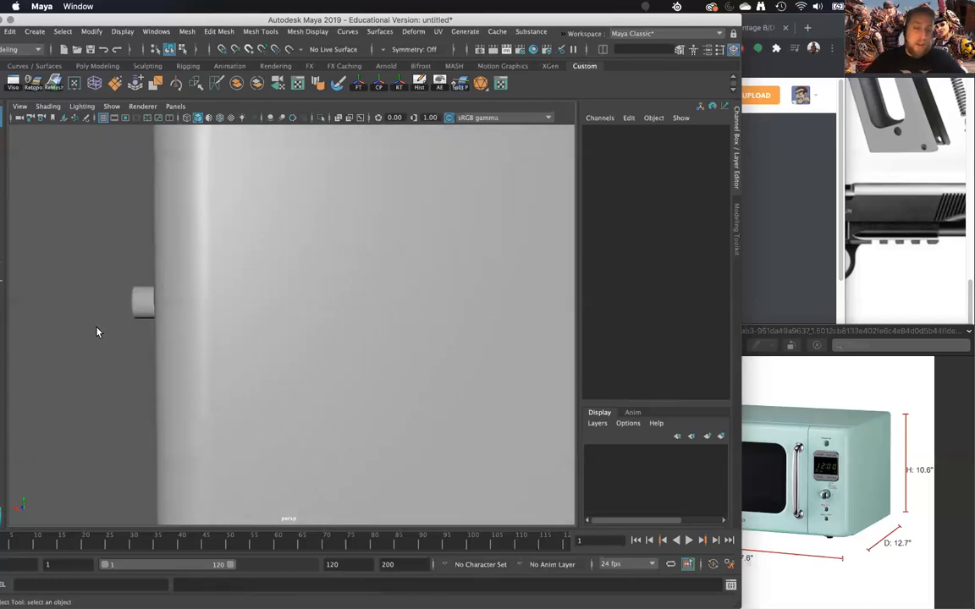
left_click_drag(87, 333, 91, 327, "alt")
left_click(170, 300)
left_click_drag(179, 317, 207, 315, "alt")
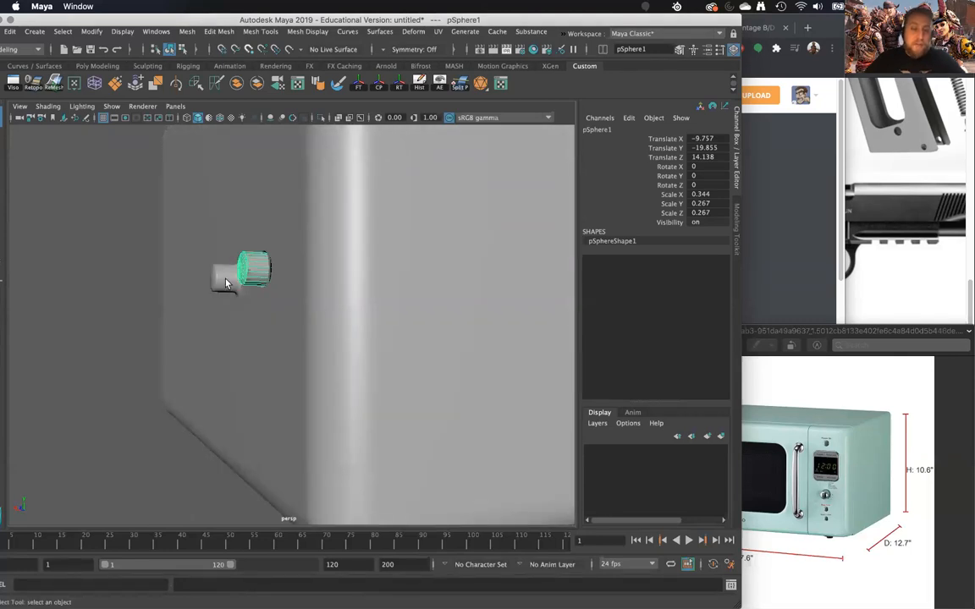
left_click(279, 237)
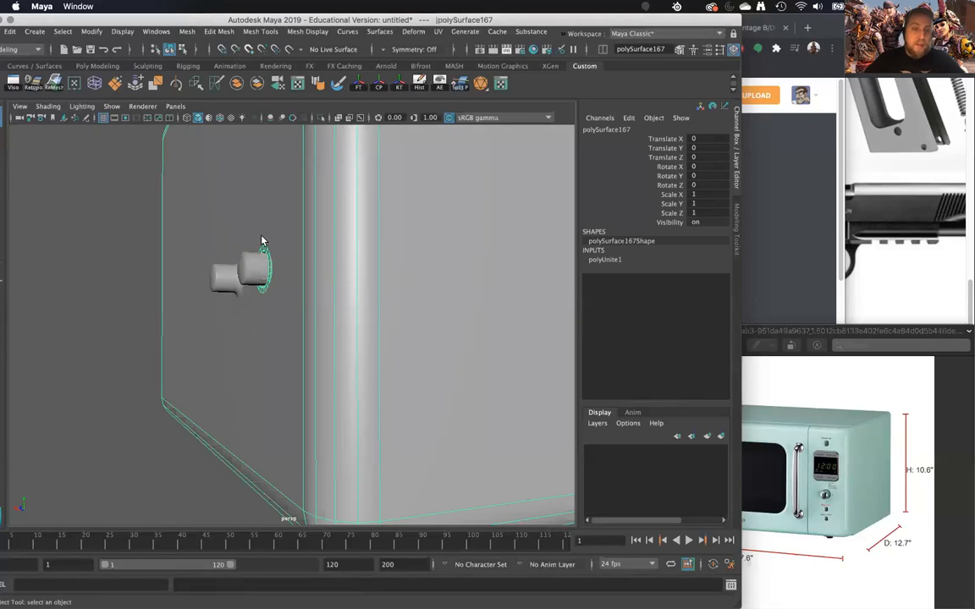
mouse_move(266, 325)
left_mouse_down("alt")
mouse_move(283, 327)
mouse_move(270, 317)
left_mouse_up("alt")
right_click_drag(270, 318, 257, 280, "alt")
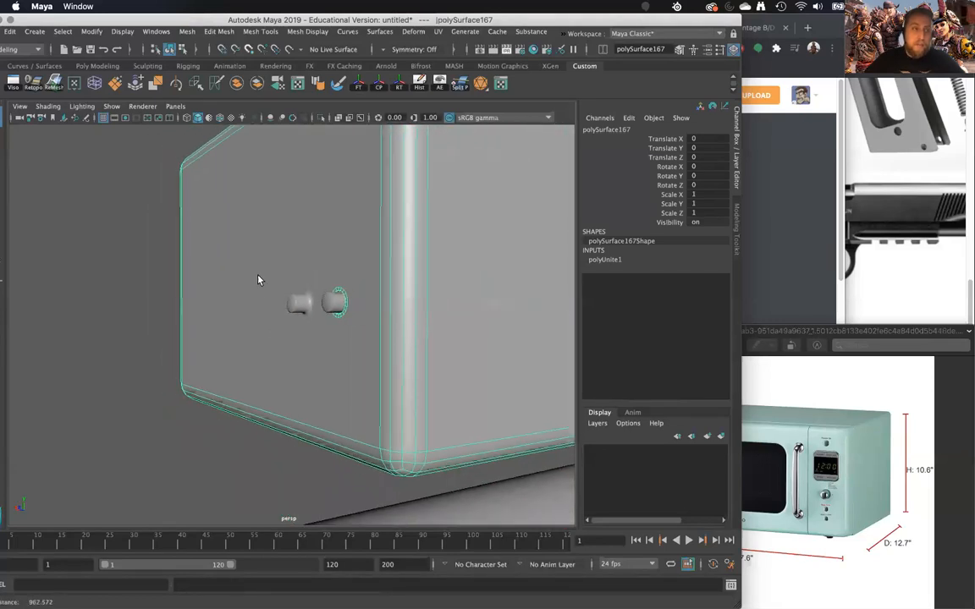
middle_click_drag(258, 279, 251, 300, "alt")
left_click_drag(250, 301, 245, 329, "alt")
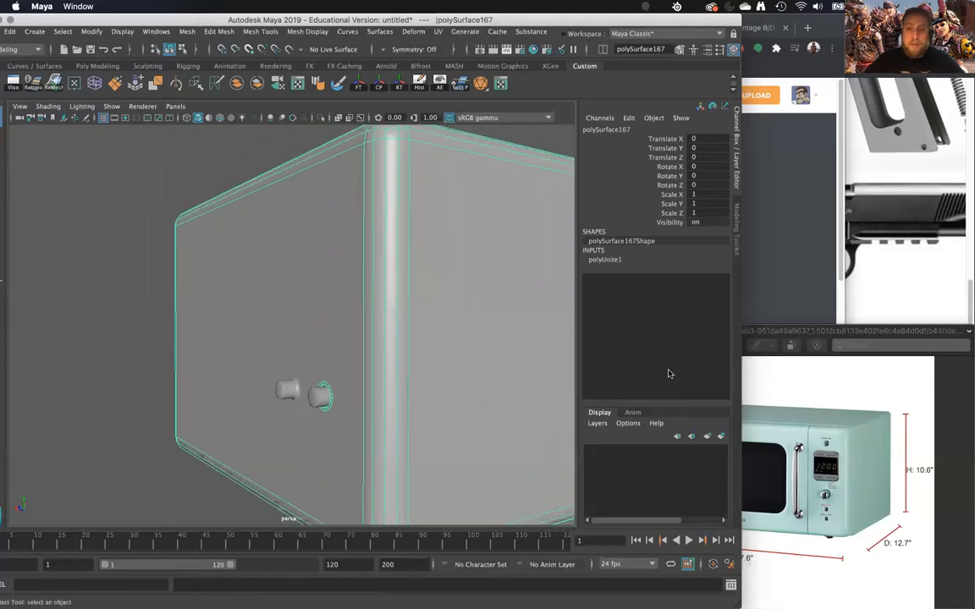
- Check the microwave reference photo, then examine how the raised box blends into the microwave's back panel
left_click(806, 455)
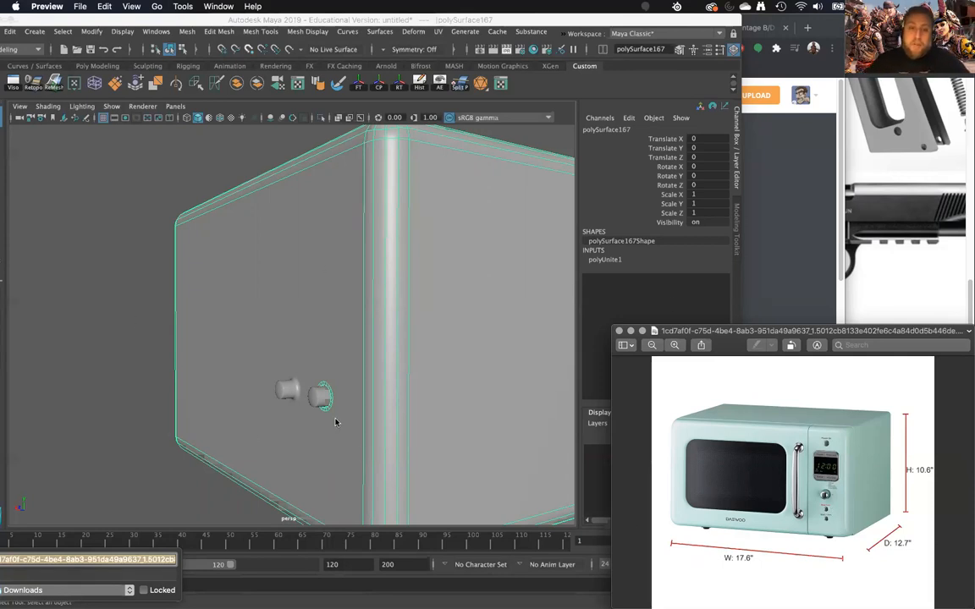
left_click(122, 363)
left_click_drag(448, 321, 277, 416, "alt")
left_click(312, 340)
scroll(312, 340, "up", 5)
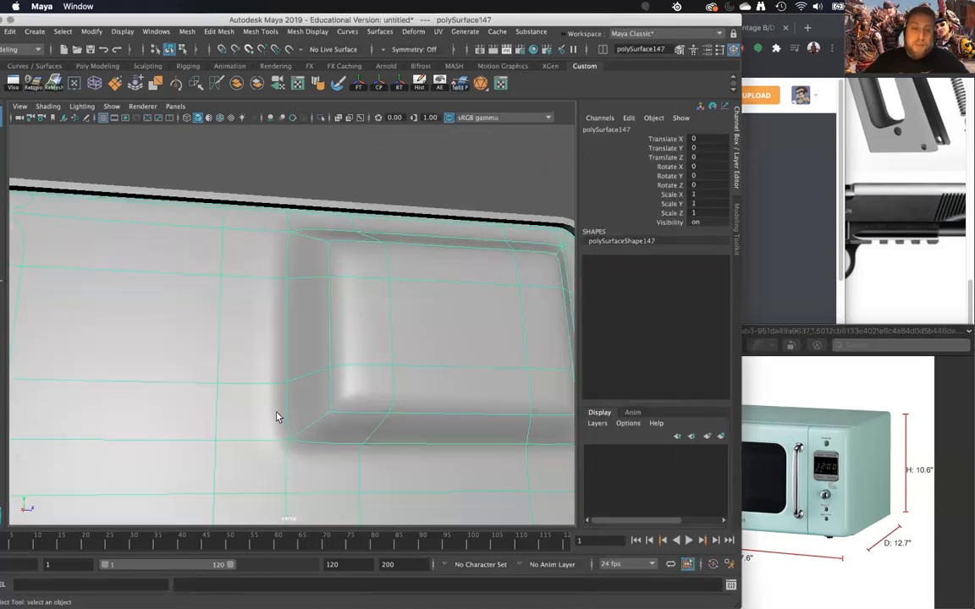
left_click_drag(479, 284, 158, 217, "alt")
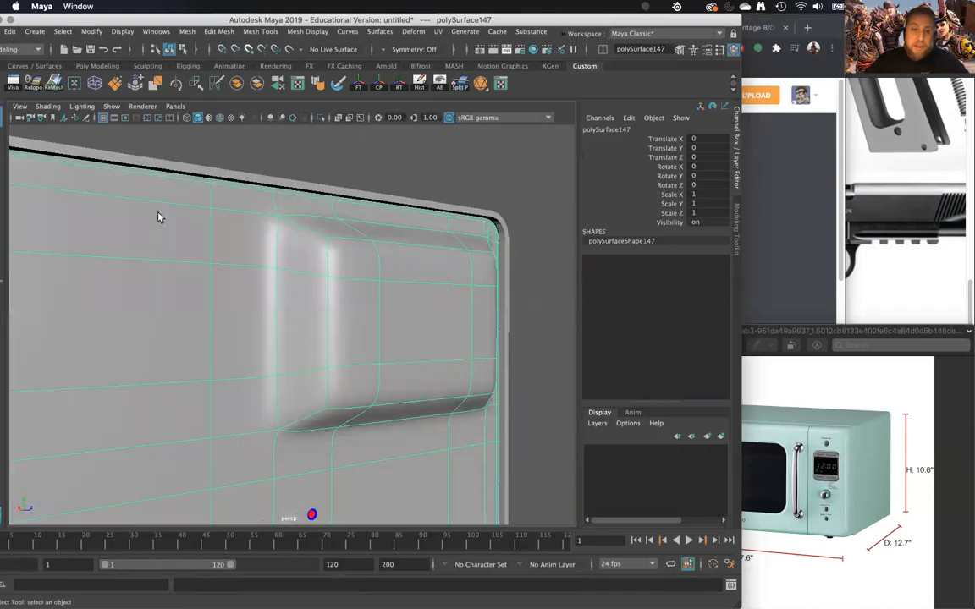
left_click_drag(426, 287, 247, 463, "alt")
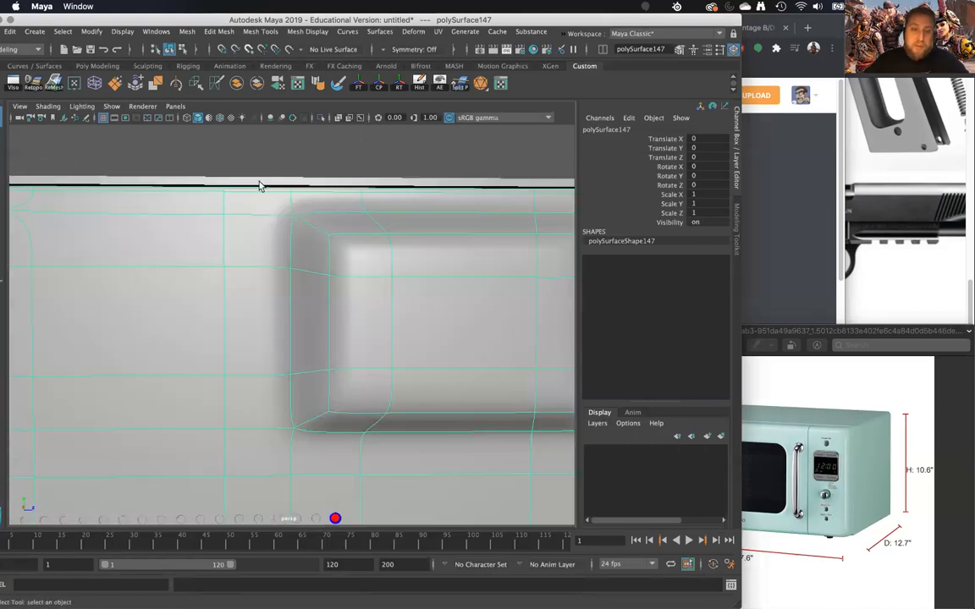
scroll(474, 264, "down", 5)
left_click_drag(429, 255, 402, 256, "alt")
left_click(544, 341)
left_click_drag(501, 342, 391, 407, "alt")
left_click(390, 407)
left_click_drag(423, 364, 275, 359, "alt")
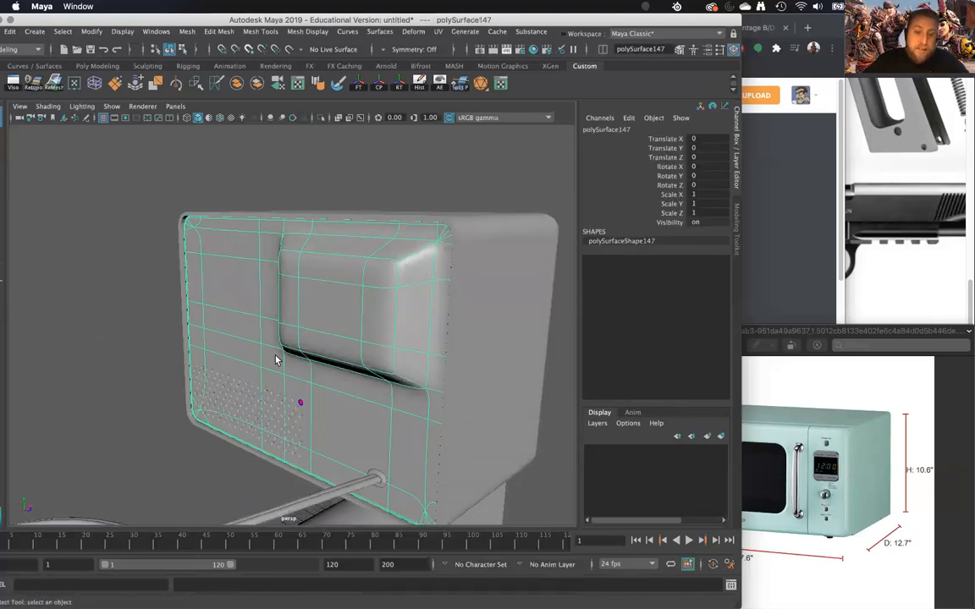
- Orbit back to the microwave's front and examine the flanged button head-on
left_click_drag(449, 254, 247, 356, "alt")
left_click_drag(247, 478, 413, 433, "alt")
right_click_drag(413, 433, 410, 370, "alt")
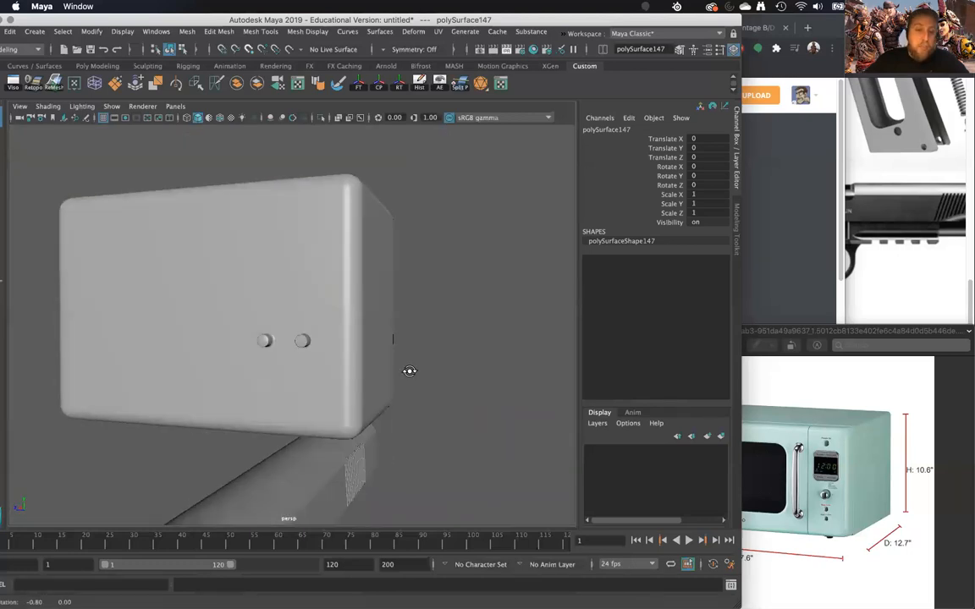
left_click_drag(410, 371, 414, 375, "alt")
right_click_drag(414, 374, 419, 413, "alt")
left_click_drag(418, 413, 302, 379, "alt")
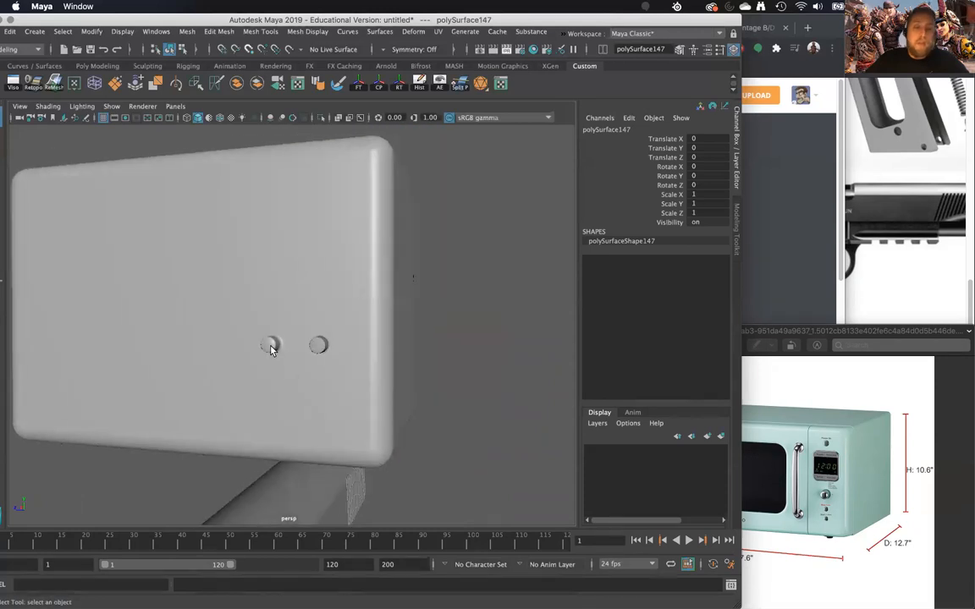
left_click(270, 345)
right_click_drag(318, 416, 337, 444, "alt")
left_click_drag(338, 444, 389, 428, "alt")
- Switch to Chrome and look through the pistol reference photos for surface details, finishing with the microwave photo in Preview
left_click(919, 228)
scroll(887, 246, "up", 3)
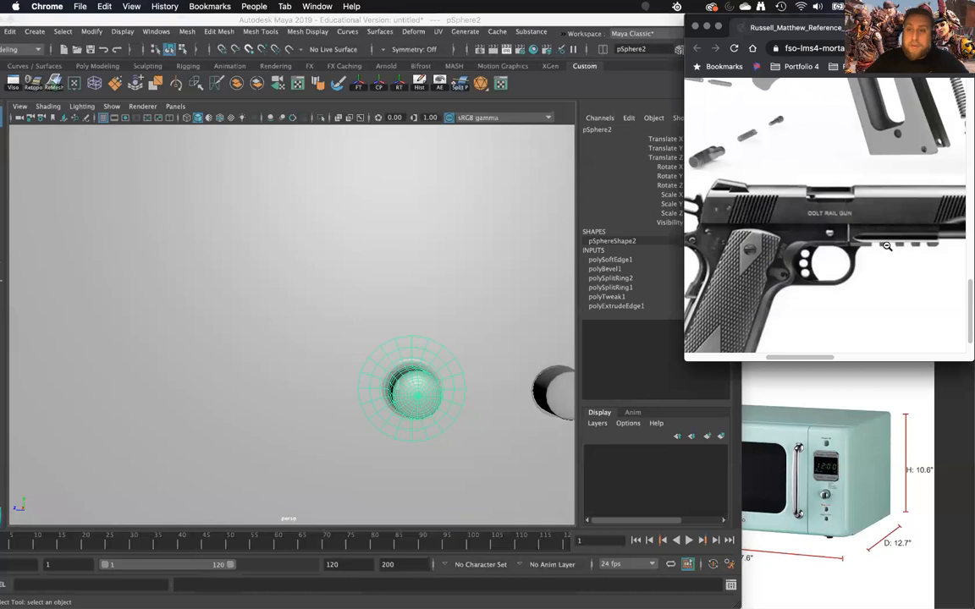
scroll(887, 246, "up", 10)
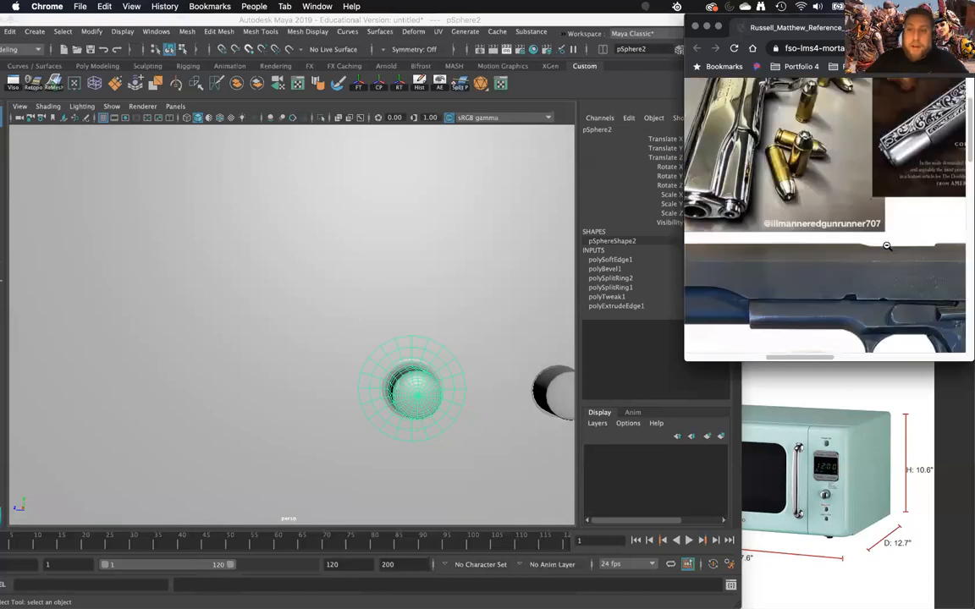
scroll(887, 246, "down", 2)
left_click_drag(791, 360, 645, 360)
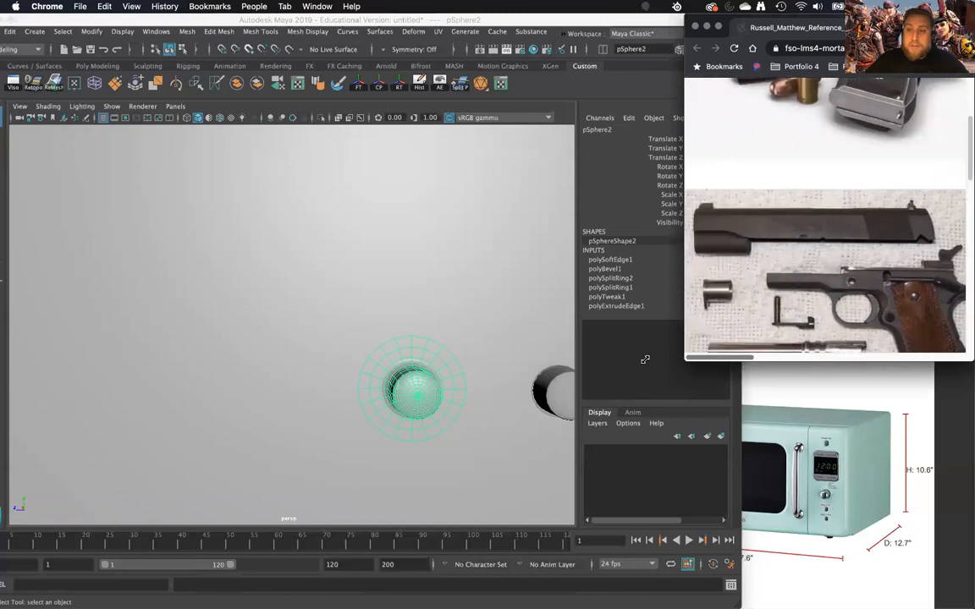
scroll(853, 338, "right", 10)
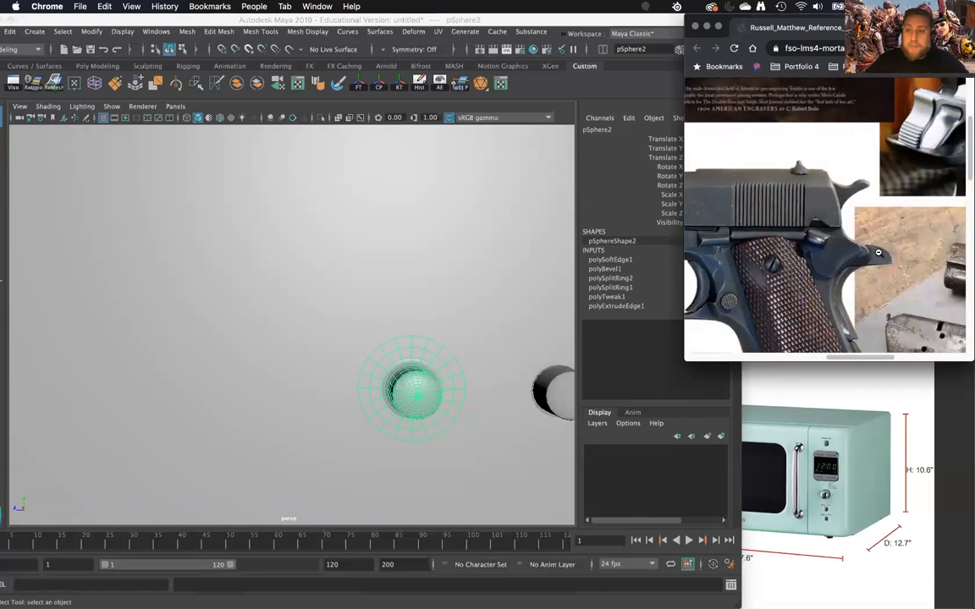
scroll(878, 252, "down", 3)
scroll(878, 253, "up", 6)
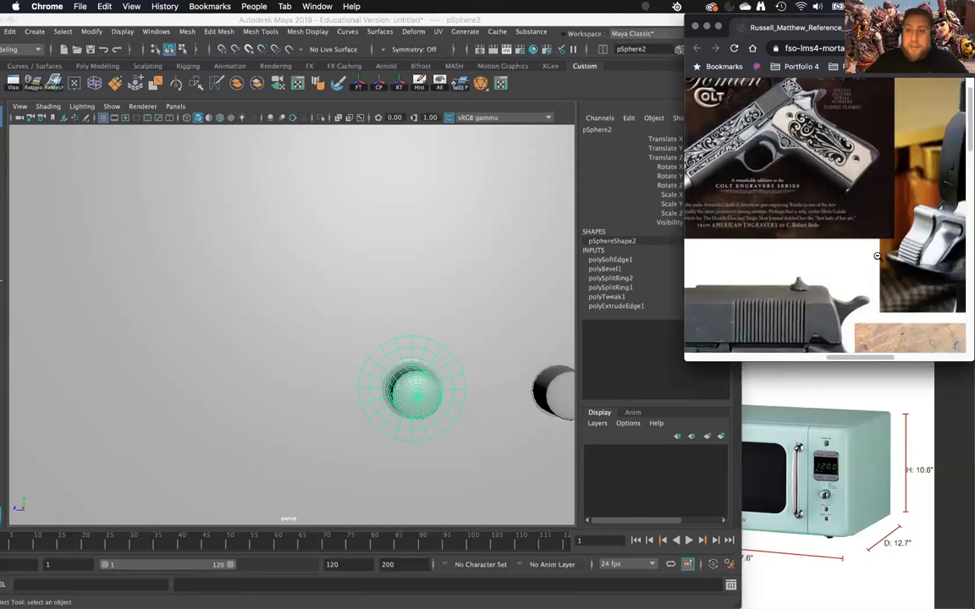
left_click_drag(840, 359, 738, 358)
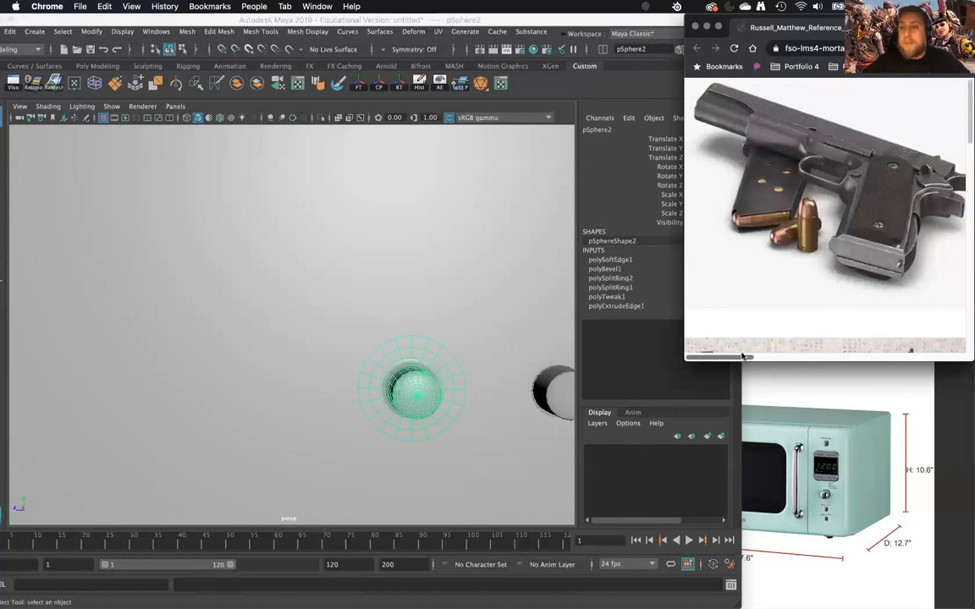
left_click_drag(740, 359, 944, 331)
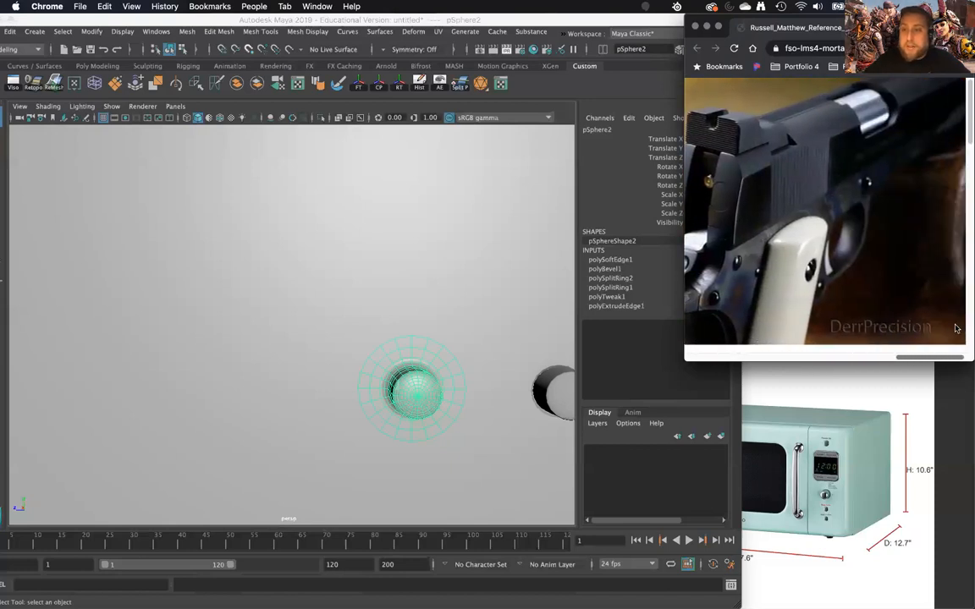
scroll(851, 316, "down", 5)
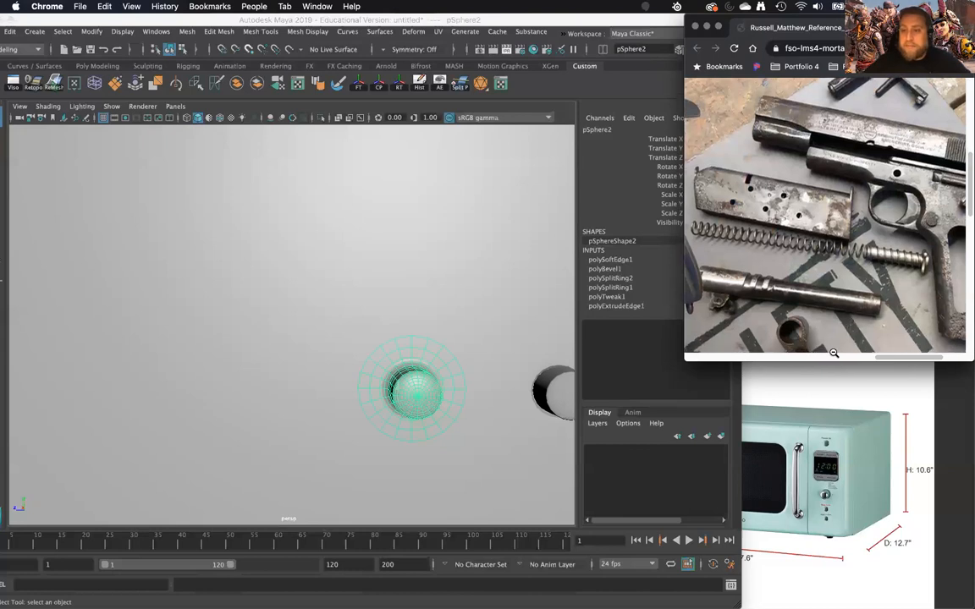
left_click_drag(886, 357, 915, 353)
scroll(862, 325, "down", 5)
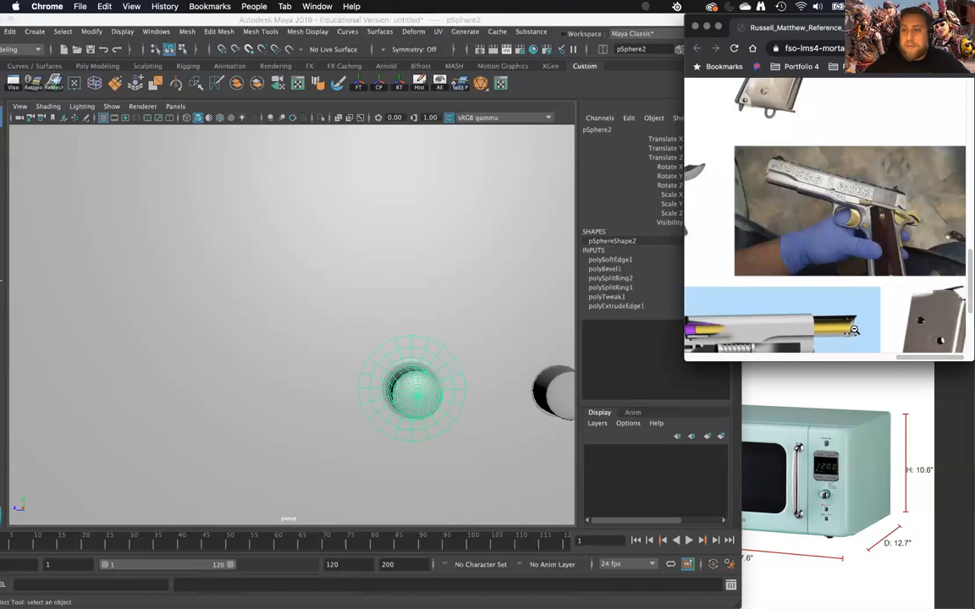
scroll(855, 330, "down", 3)
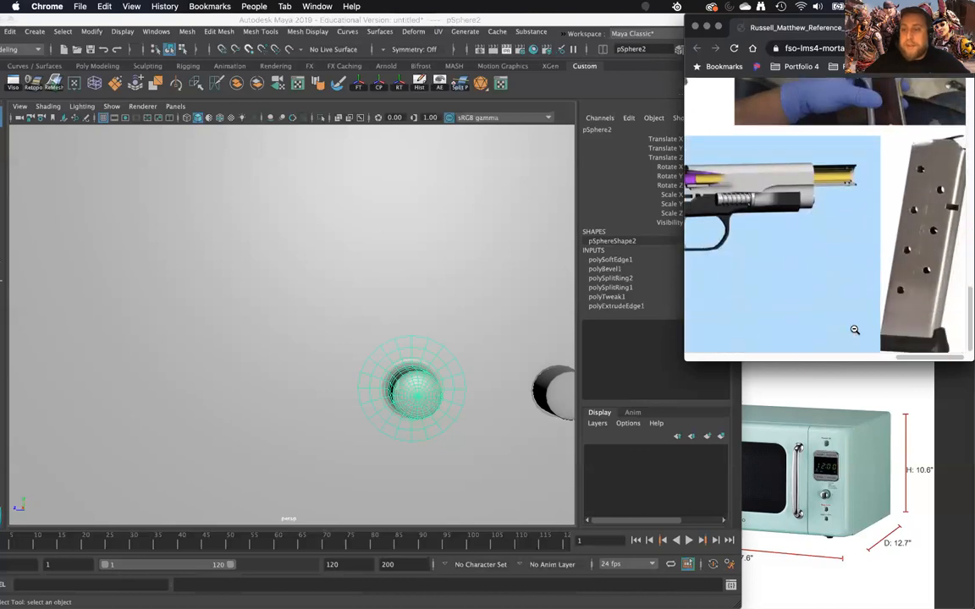
left_click_drag(904, 358, 687, 362)
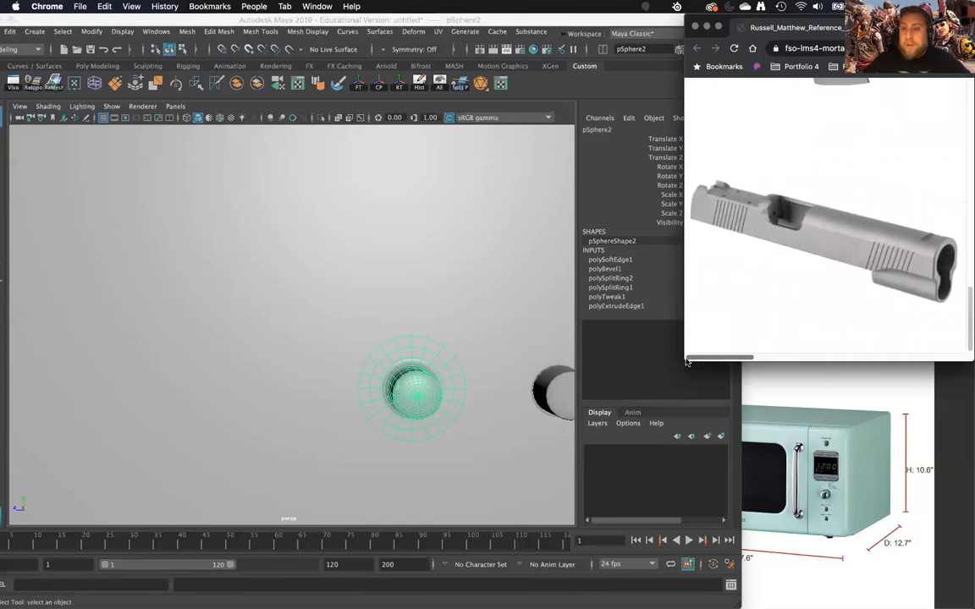
left_click(795, 448)
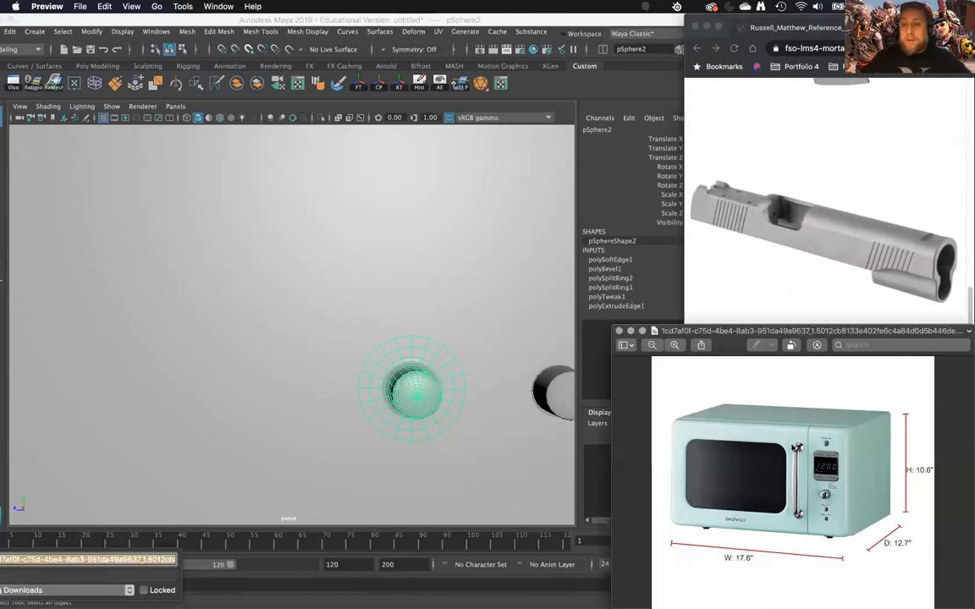
left_click(309, 307)
- Insert three closely spaced edge loops around the microwave body a short distance behind its front face
left_click(438, 320)
left_click_drag(438, 320, 383, 320, "alt")
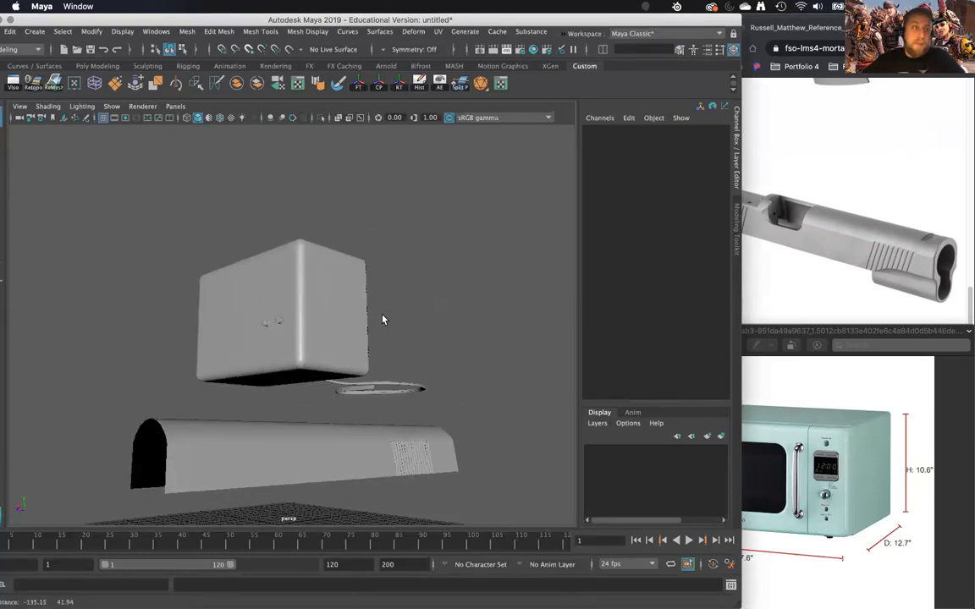
scroll(383, 320, "up", 6)
scroll(381, 217, "down", 8)
left_click_drag(394, 152, 322, 320, "alt")
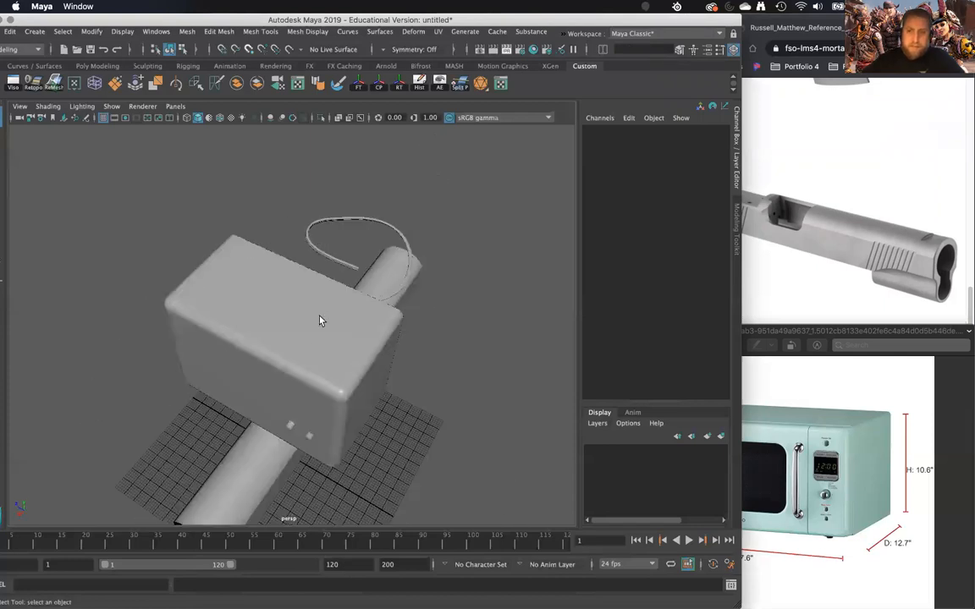
left_click(331, 370)
left_click_drag(331, 370, 264, 217, "alt")
scroll(286, 299, "up", 5)
right_click_drag(263, 218, 225, 232, "shift")
left_click_drag(276, 233, 276, 237)
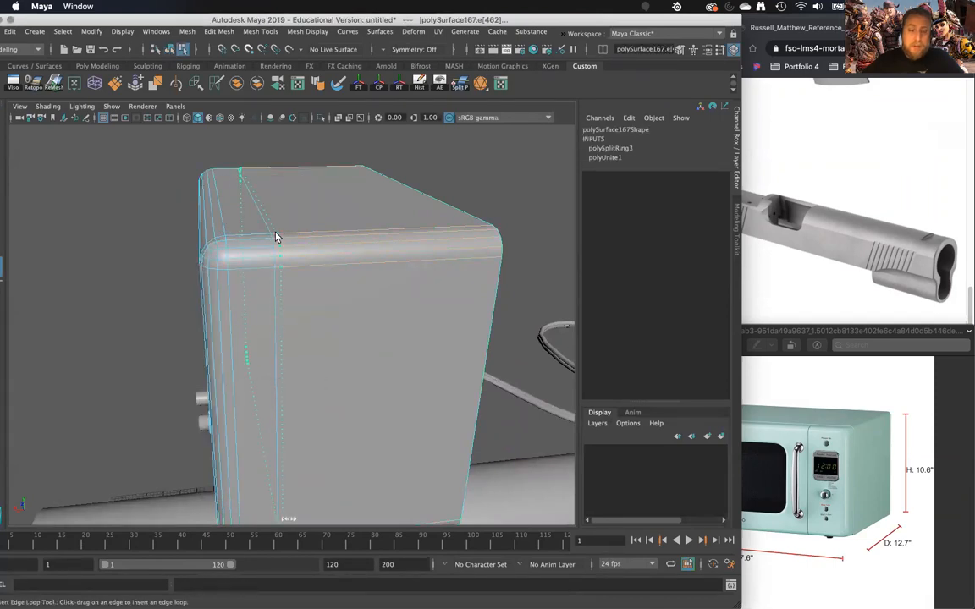
left_click_drag(273, 237, 268, 235)
- Scale the middle of the three edge loops inward to form a groove around the microwave body
scroll(276, 278, "up", 4)
key("w")
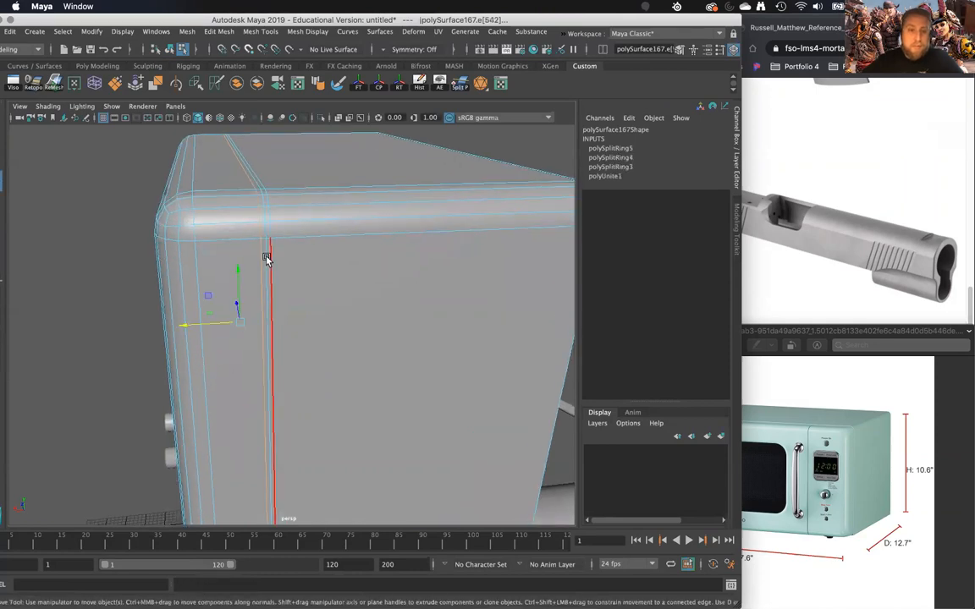
left_click(275, 257)
scroll(288, 279, "down", 5)
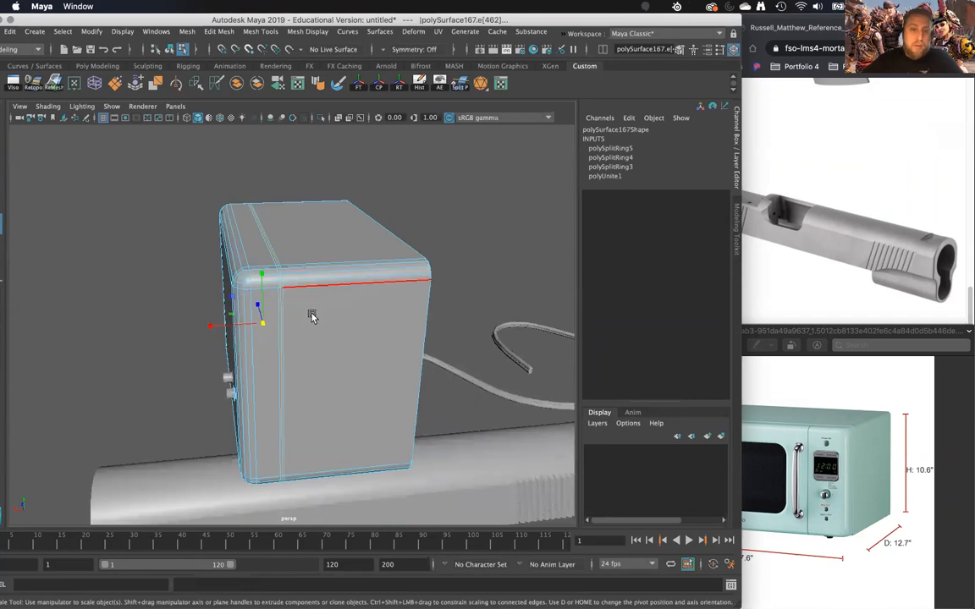
key("r")
left_click_drag(259, 319, 275, 303, "alt")
right_click_drag(304, 209, 342, 181)
left_click_drag(342, 182, 304, 338, "alt")
- Insert supporting edge loops along both sides of the groove to sharpen its edges
scroll(305, 337, "up", 4)
left_click(287, 304)
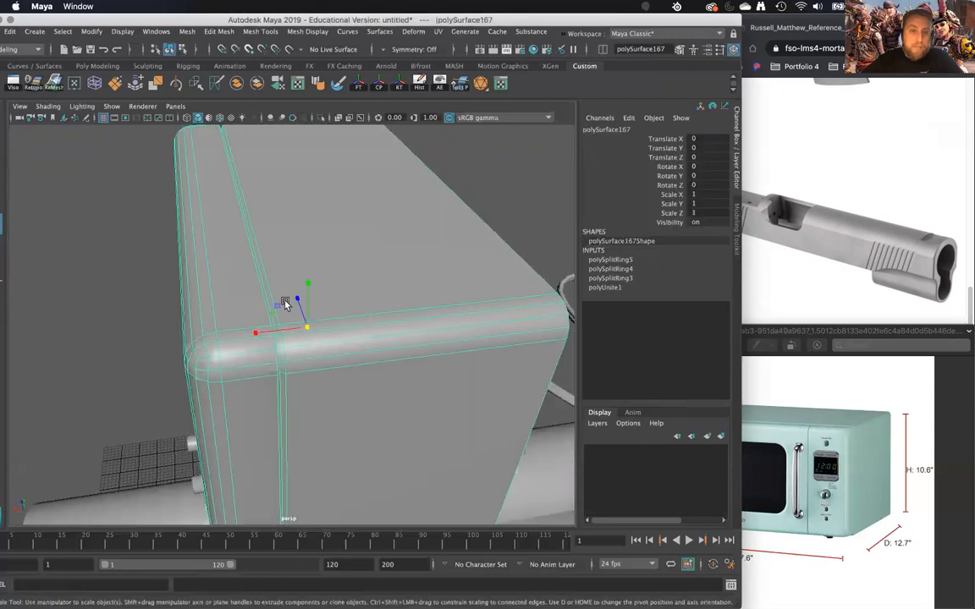
scroll(291, 380, "up", 5)
left_click_drag(289, 380, 190, 279, "alt")
right_click_drag(189, 279, 165, 290, "shift")
left_click_drag(166, 291, 212, 288)
left_click_drag(211, 287, 215, 285, "alt")
key("w")
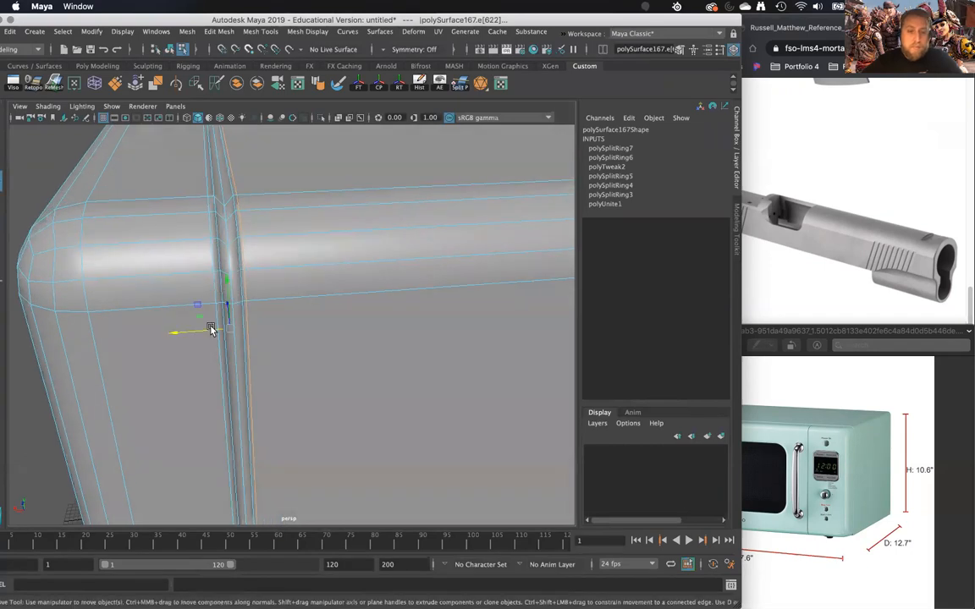
- Insert three closely spaced vertical edge loops through the microwave's front section, between the door area and the button panel
scroll(212, 328, "down", 10)
right_click_drag(223, 277, 272, 261)
left_click(170, 300)
left_click_drag(170, 300, 318, 312, "alt")
left_click(338, 307)
scroll(285, 278, "up", 5)
left_click_drag(285, 279, 298, 239, "alt")
right_click_drag(311, 232, 262, 252, "shift")
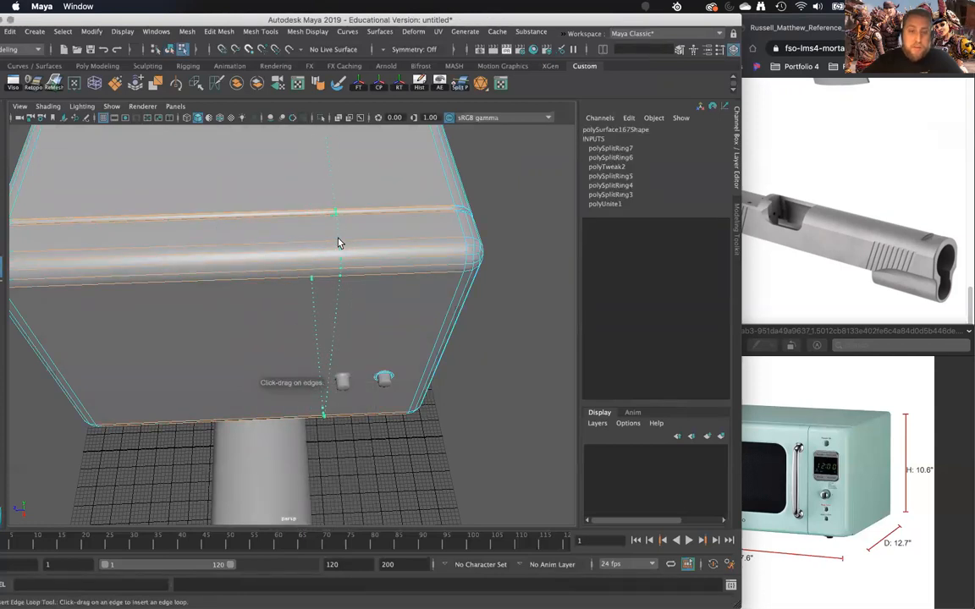
left_click(342, 240)
left_click_drag(347, 244, 233, 342, "alt")
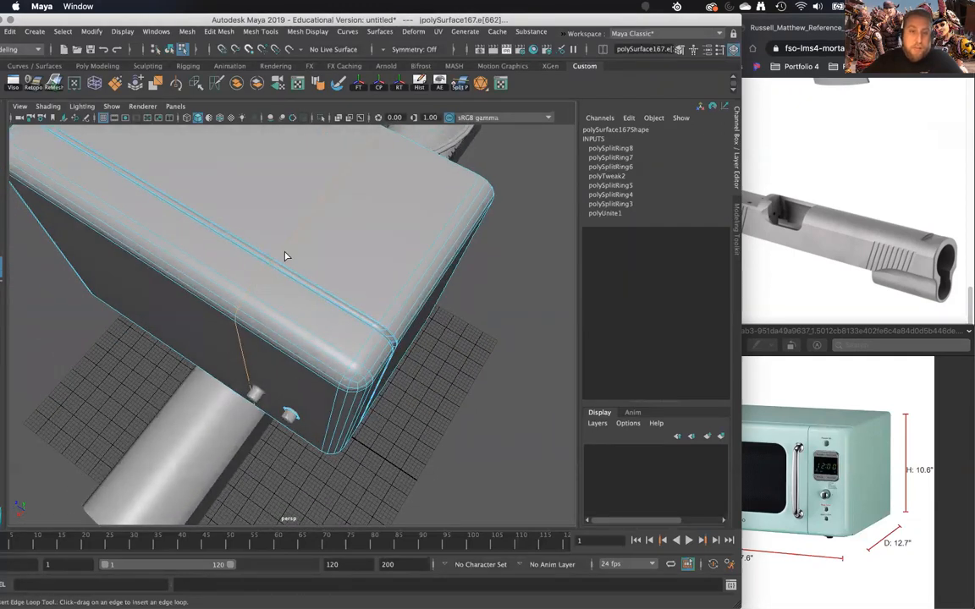
left_click_drag(392, 160, 314, 235, "alt")
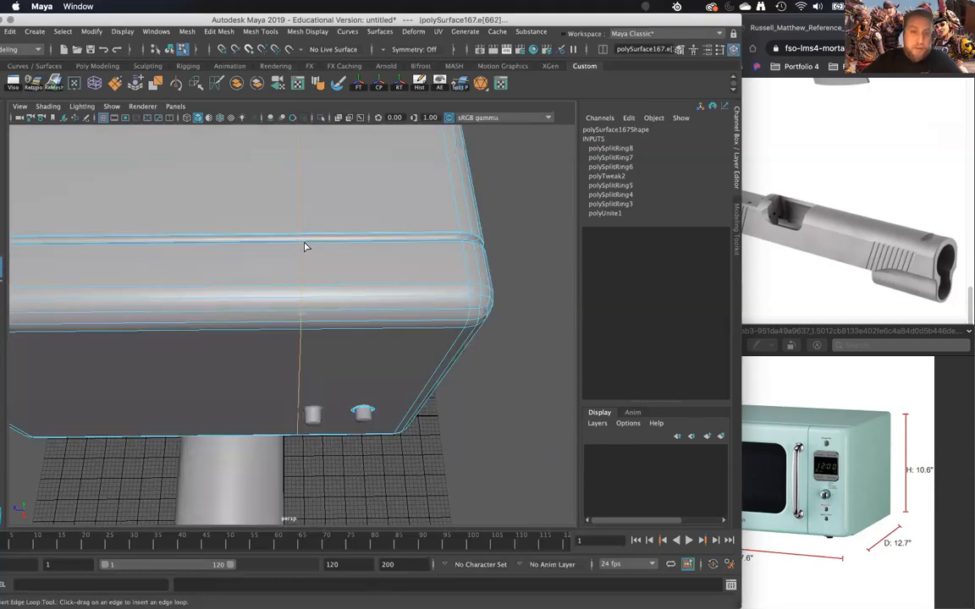
left_click(296, 249)
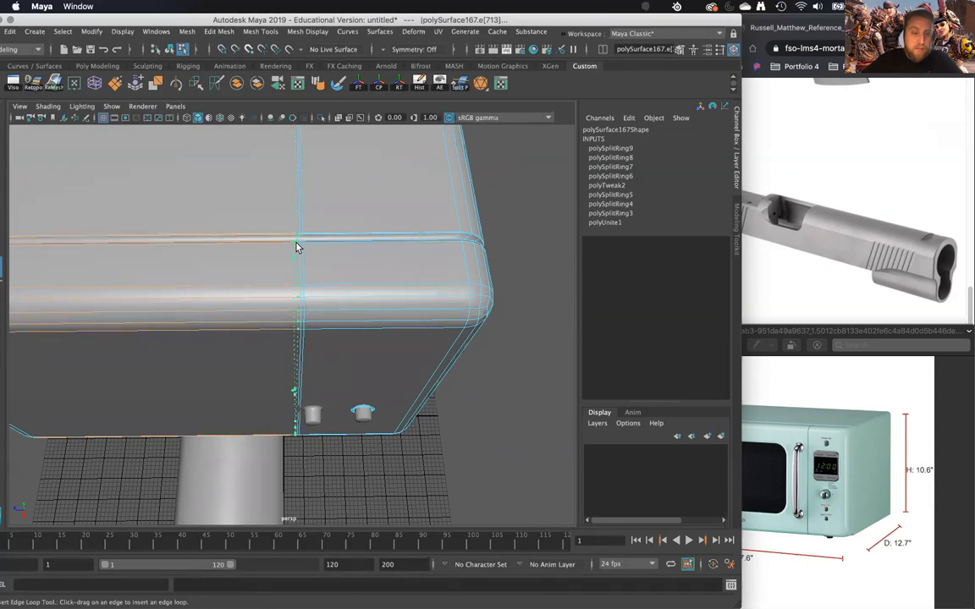
left_click(296, 248)
- Push the middle of the three vertical loops inward across the front section to form a groove between door and button panel
left_click_drag(306, 259, 316, 347, "alt")
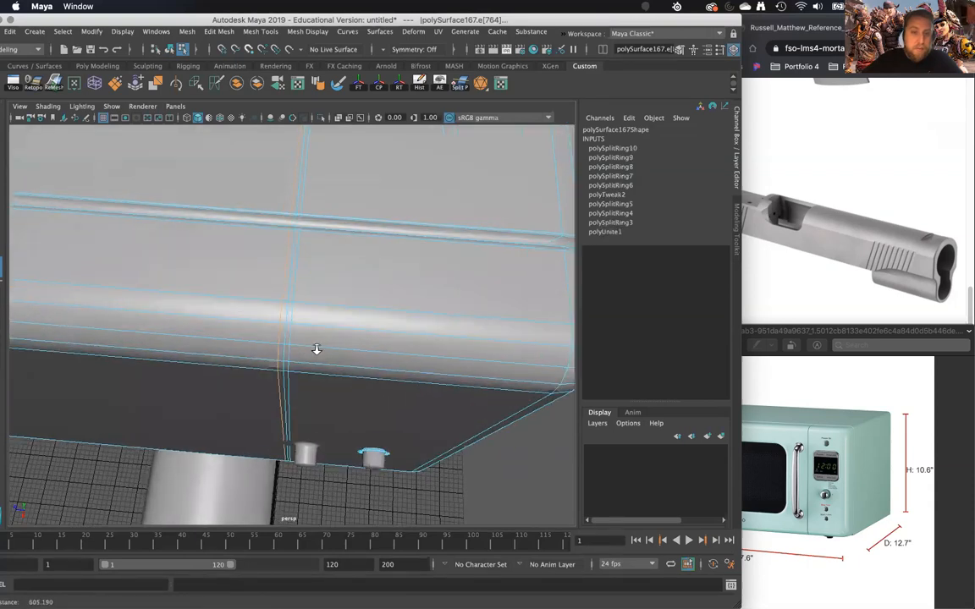
key("w")
left_click_drag(289, 279, 288, 282)
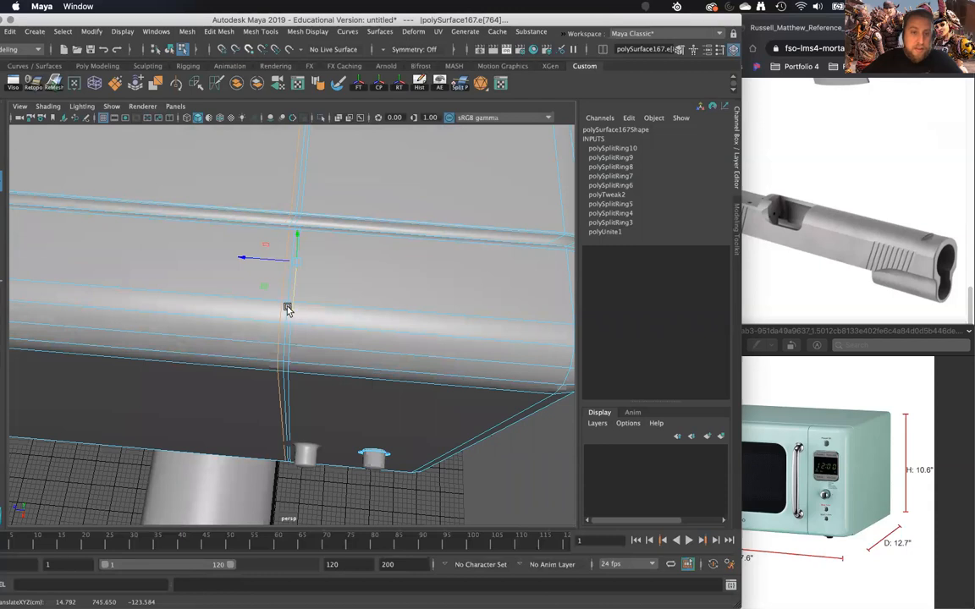
left_click(285, 314)
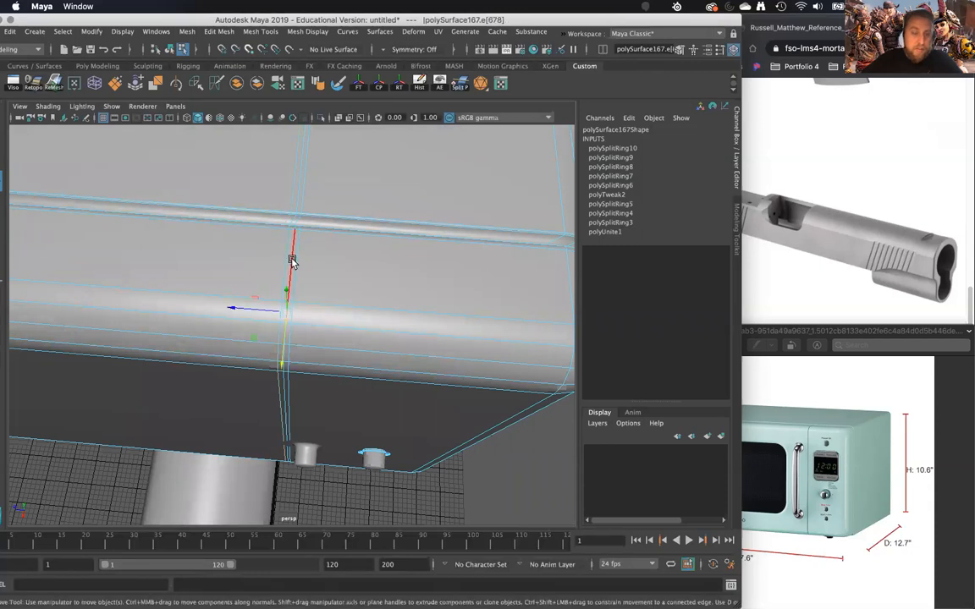
left_click_drag(292, 261, 263, 287, "alt")
right_click_drag(263, 287, 274, 379, "alt")
left_click(261, 347)
left_click_drag(261, 347, 298, 308, "alt")
right_click_drag(298, 309, 298, 355, "alt")
left_click_drag(297, 355, 286, 234, "alt")
double_click(274, 244, "shift")
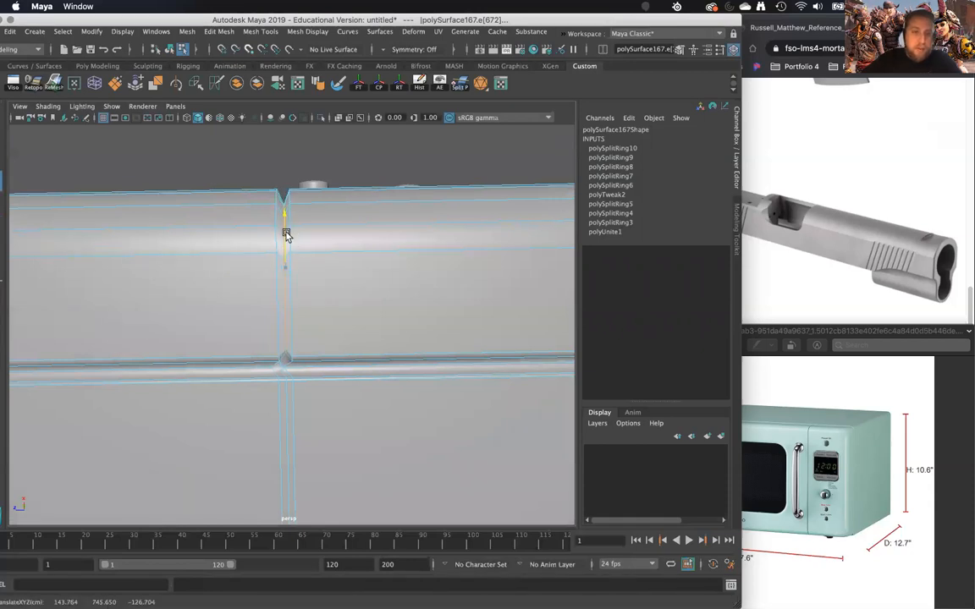
left_click_drag(290, 271, 288, 205, "alt")
scroll(274, 348, "up", 5)
key("r")
right_click_drag(313, 218, 342, 203)
scroll(327, 230, "down", 5)
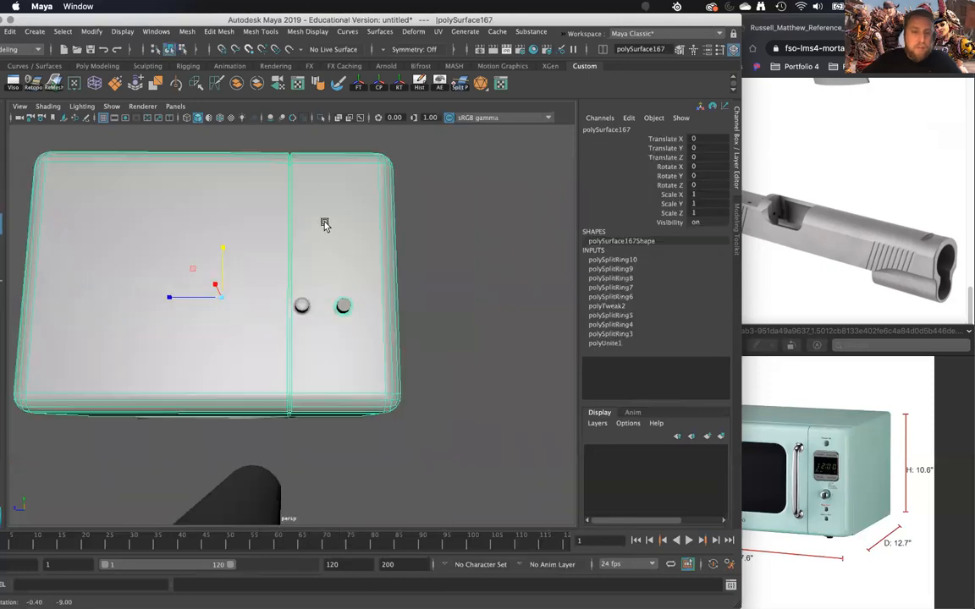
- Insert supporting edge loops along both sides of the vertical groove to sharpen its edges
left_click_drag(324, 224, 335, 387, "alt")
left_click_drag(316, 273, 322, 331, "alt")
right_click_drag(323, 278, 323, 315)
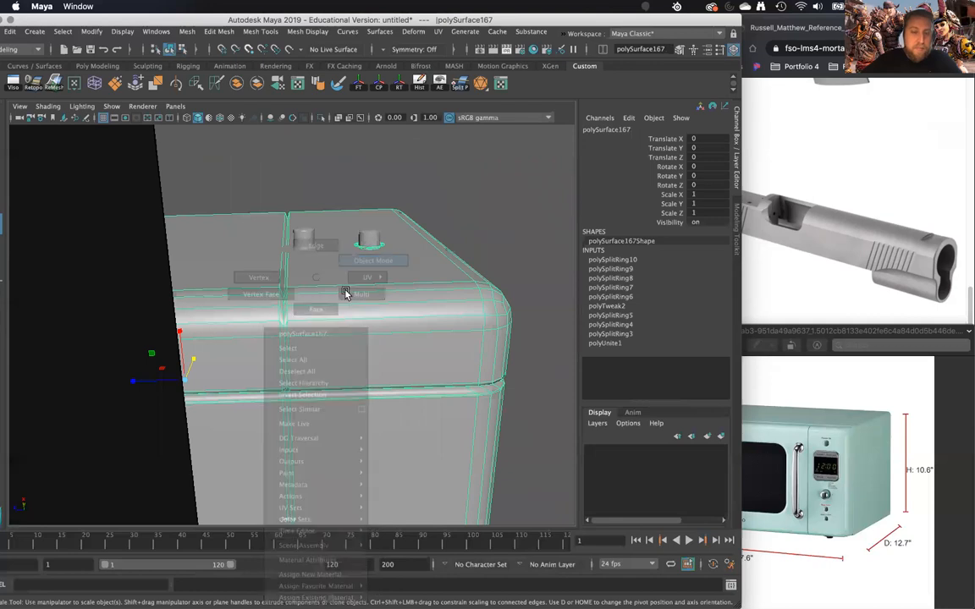
right_click_drag(334, 299, 249, 317, "shift")
left_click_drag(298, 306, 276, 307)
key("w")
- Preview the microwave smoothed and inspect its seam grooves from several sides
key("3")
left_click_drag(354, 290, 352, 375, "alt")
right_click_drag(355, 249, 387, 234)
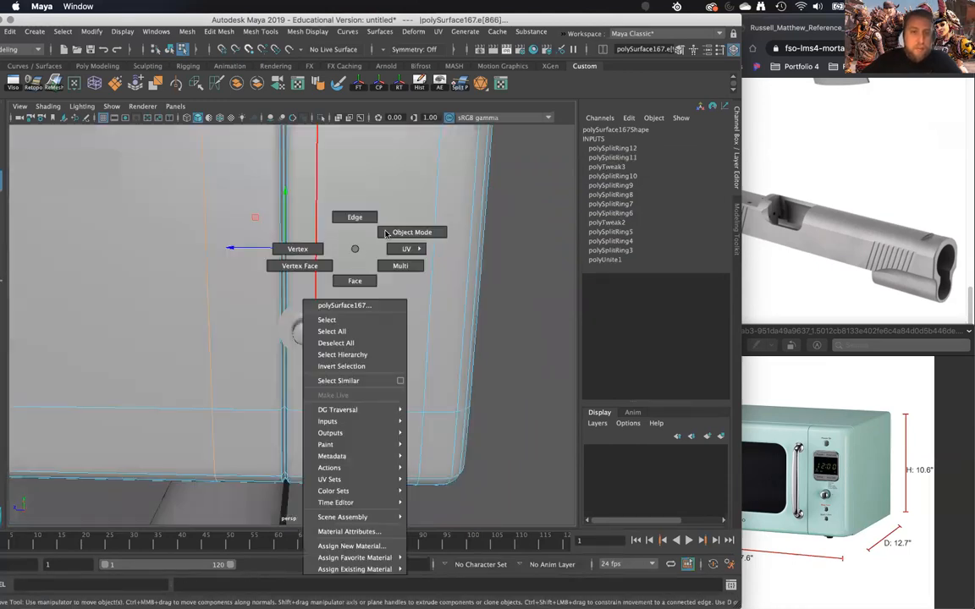
left_click(514, 241)
scroll(515, 242, "down", 6)
left_click_drag(475, 248, 289, 309, "alt")
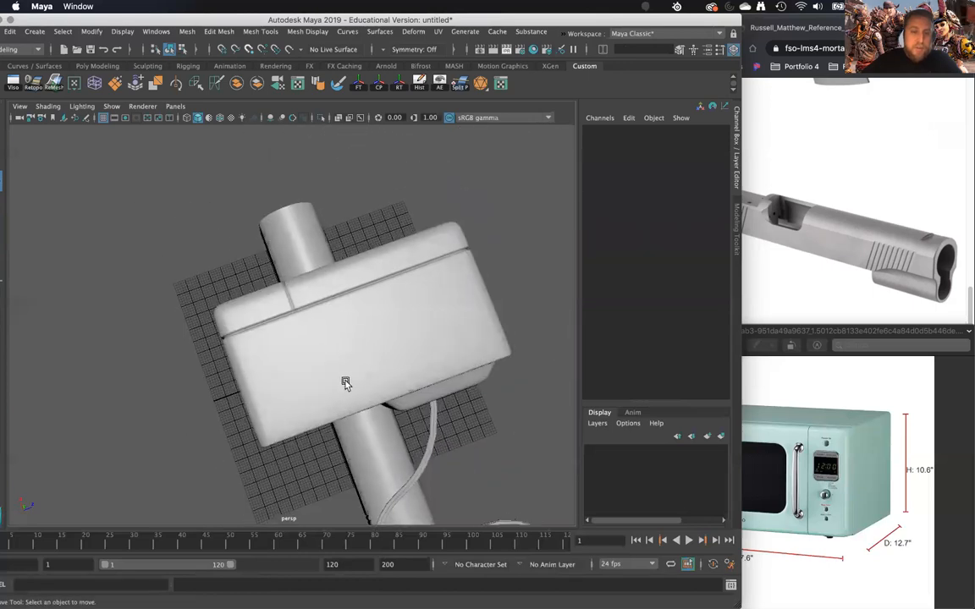
scroll(345, 384, "up", 5)
left_click_drag(282, 276, 439, 192, "alt")
left_click_drag(375, 238, 300, 348, "alt")
left_click(349, 288)
- Undo the vertical front groove together with all of its edge loops
key("super+z")
key("super+z")
key("super+z")
key("super+z")
key("super+z")
key("super+z")
key("super+z")
key("super+z")
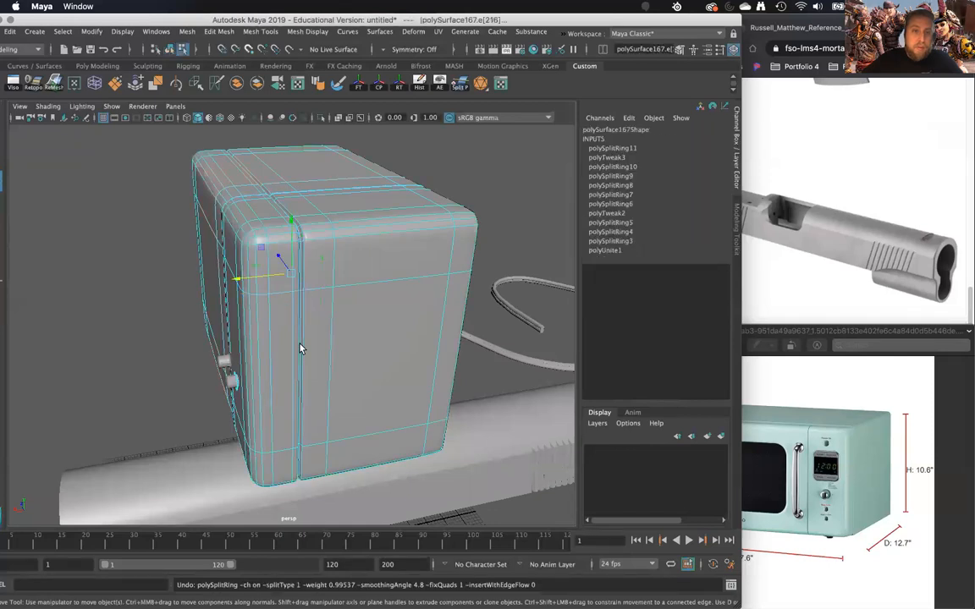
key("super+z")
key("super+z")
key("super+z")
key("super+z")
key("super+z")
key("super+z")
key("super+z")
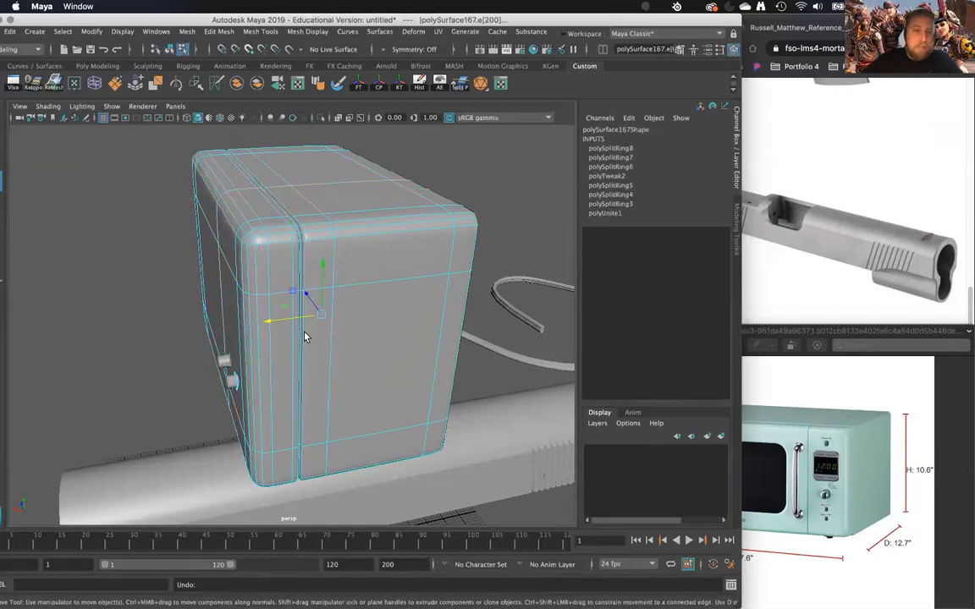
- Undo the groove around the microwave body, its supporting loops and the two extra edge loops behind the front face
key("super+z")
key("super+z")
key("super+z")
key("super+z")
key("super+z")
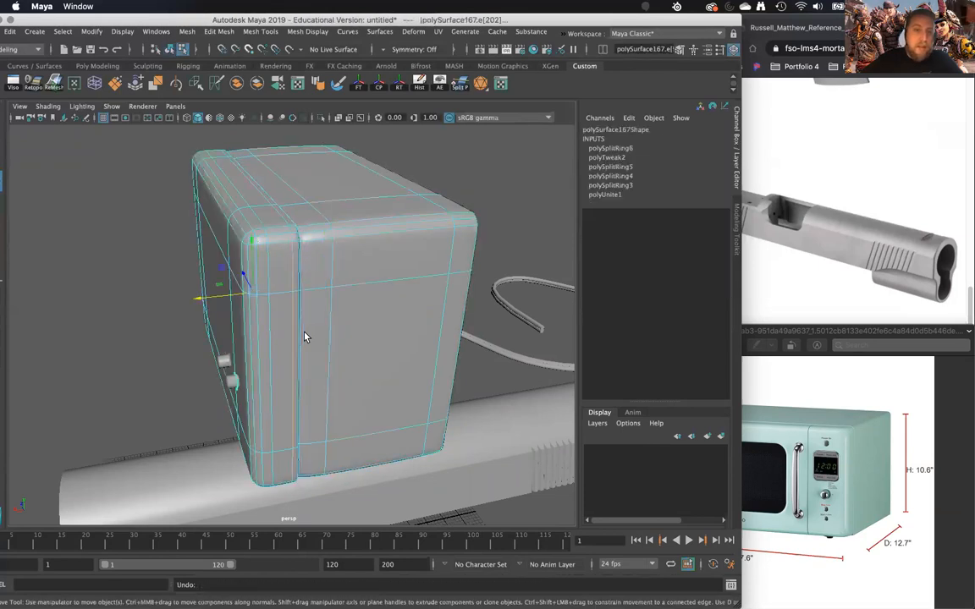
key("super+z")
key("super+z")
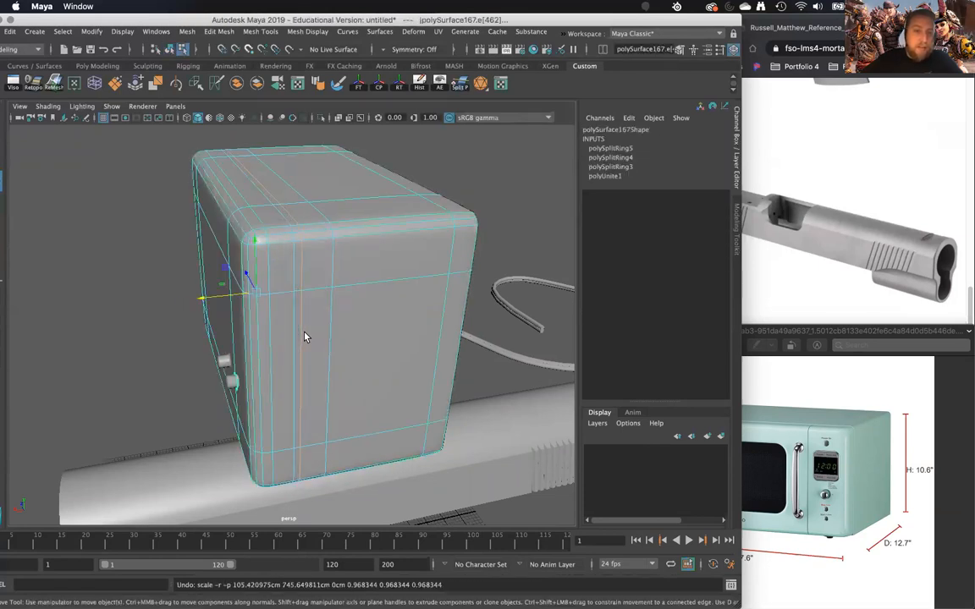
double_click(321, 319)
left_click_drag(320, 304, 335, 422, "alt")
key("super+z")
key("super+z")
- Select the full edge loop behind the microwave's front face and detach the mesh along it
right_click_drag(335, 422, 373, 427, "alt")
left_click_drag(373, 427, 332, 344, "alt")
right_click_drag(265, 216, 301, 205)
left_click_drag(253, 210, 287, 218, "alt")
right_click_drag(290, 215, 323, 183)
double_click(331, 183)
left_click_drag(331, 185, 340, 100, "alt")
scroll(331, 202, "down", 8)
scroll(331, 198, "up", 8)
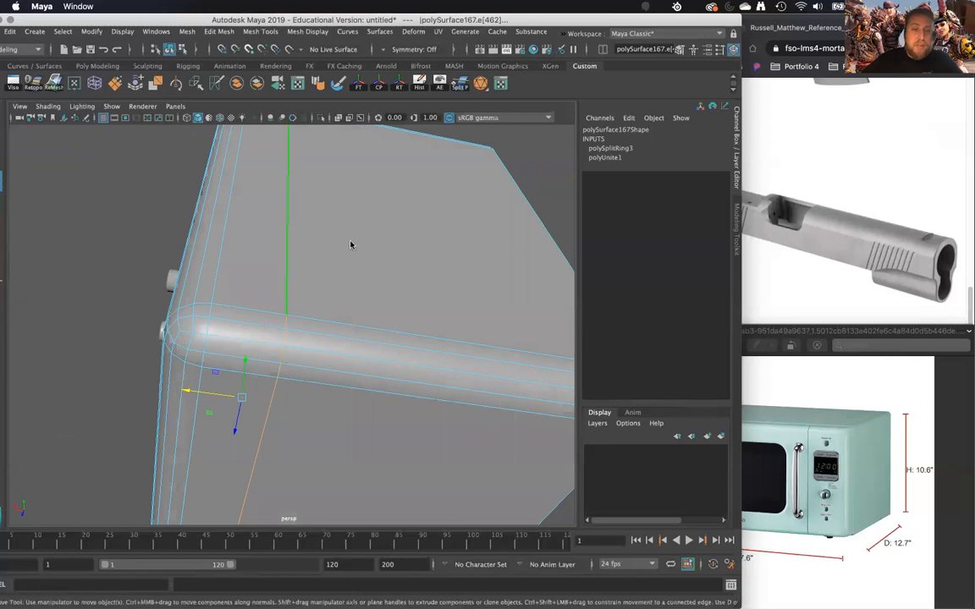
right_click(351, 245, "shift")
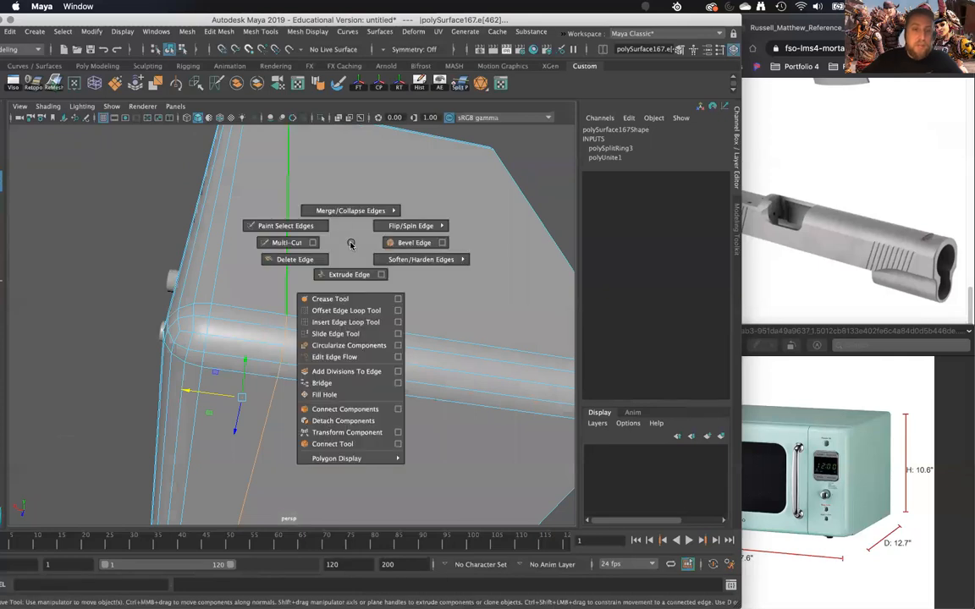
left_click(346, 420)
- Return to object mode and separate the microwave's detached front and body into distinct objects
right_click_drag(302, 242, 339, 225)
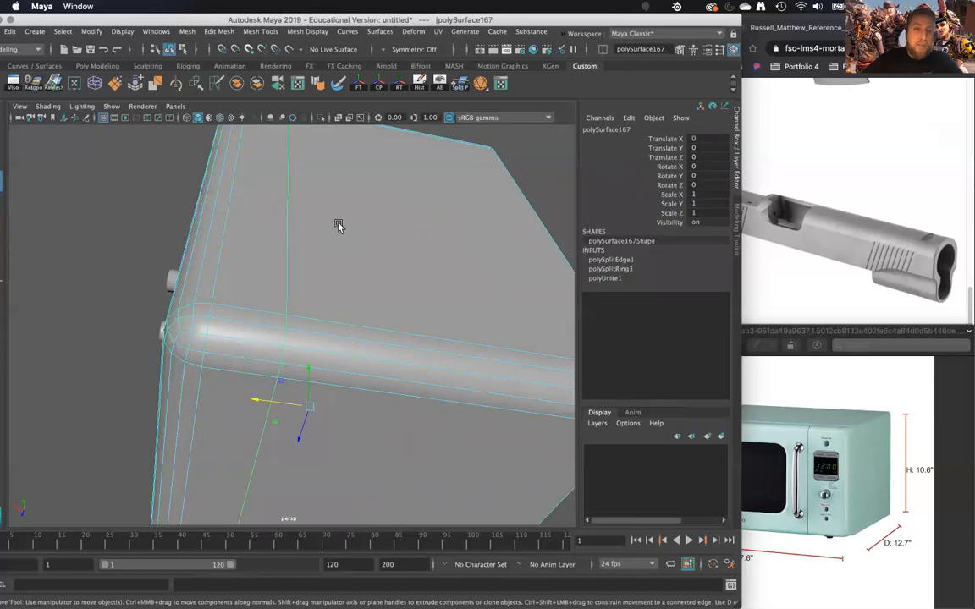
left_click(259, 86)
scroll(250, 247, "down", 2)
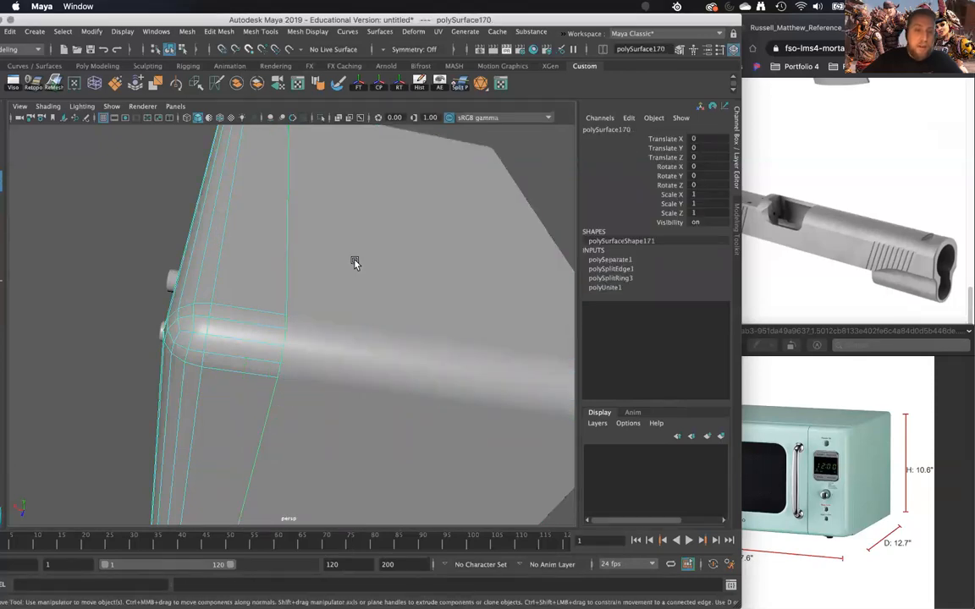
- Select the separated front and body pieces and inspect how they meet along the split
left_click(244, 194)
scroll(244, 194, "down", 5)
left_click_drag(244, 195, 275, 227, "alt")
right_click_drag(275, 227, 374, 237, "alt")
left_click_drag(373, 223, 368, 241, "alt")
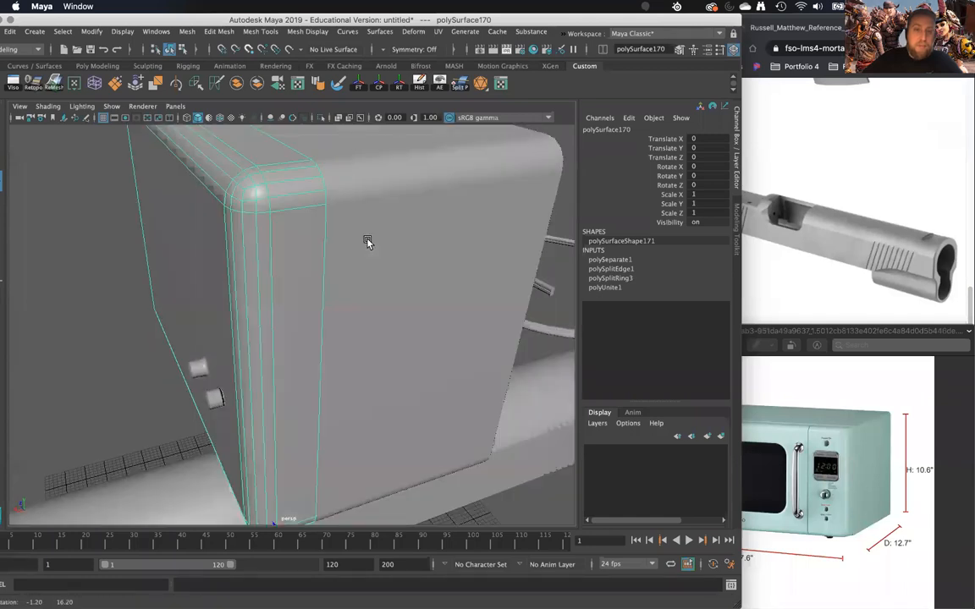
middle_click_drag(338, 187, 320, 234, "alt")
right_click_drag(320, 233, 342, 237, "alt")
left_click(342, 237)
left_click(271, 234, "shift")
right_click_drag(303, 270, 262, 203, "alt")
left_click_drag(262, 203, 387, 221, "alt")
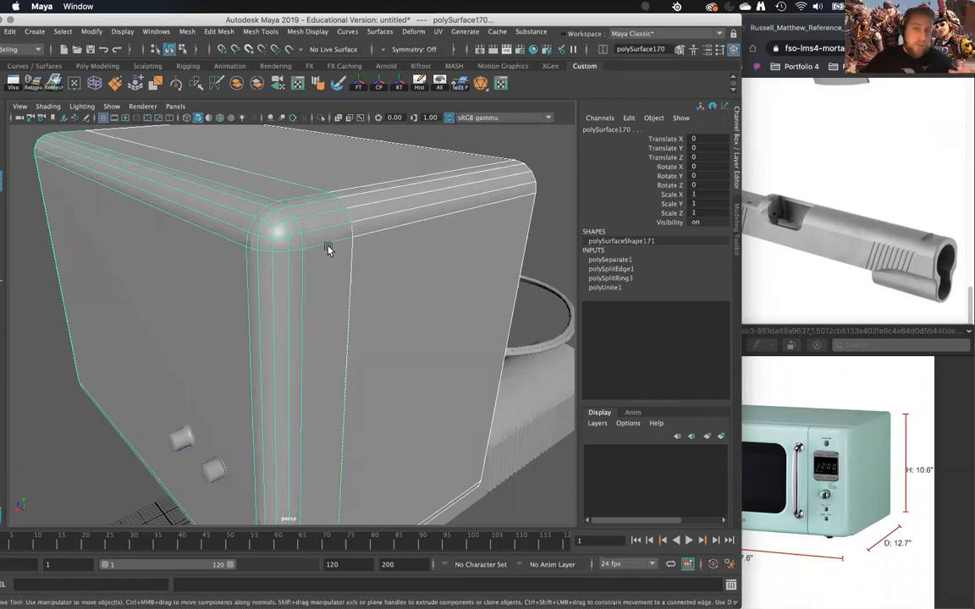
right_click_drag(357, 257, 303, 239, "alt")
left_click_drag(338, 245, 316, 283, "alt")
left_click(434, 259)
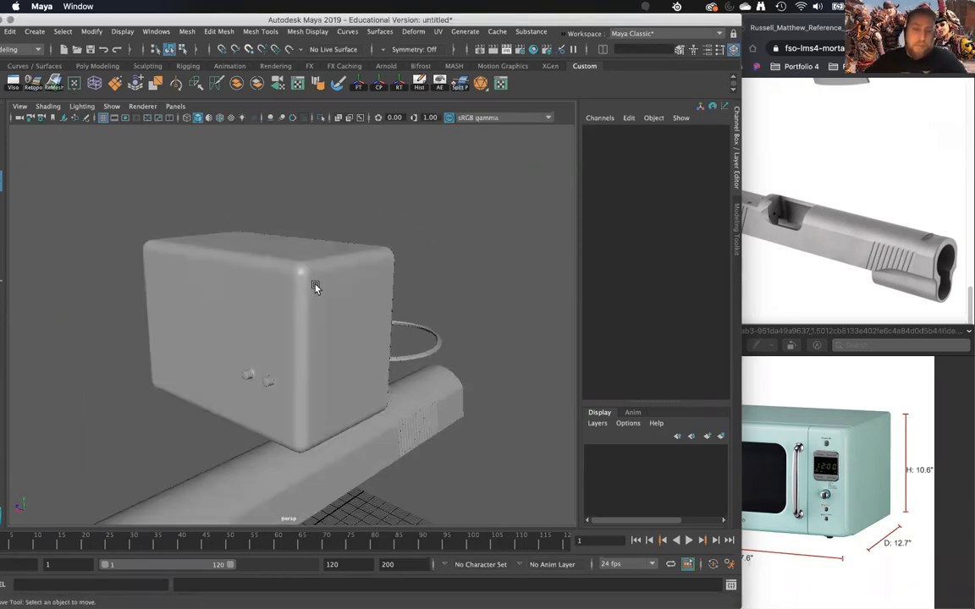
- Examine the border edges of the microwave body piece close up where it meets the front piece
left_click(294, 268)
right_click_drag(294, 269, 333, 342, "alt")
left_click_drag(332, 342, 220, 266, "alt")
left_click_drag(258, 231, 277, 276, "alt")
right_click_drag(277, 277, 241, 272)
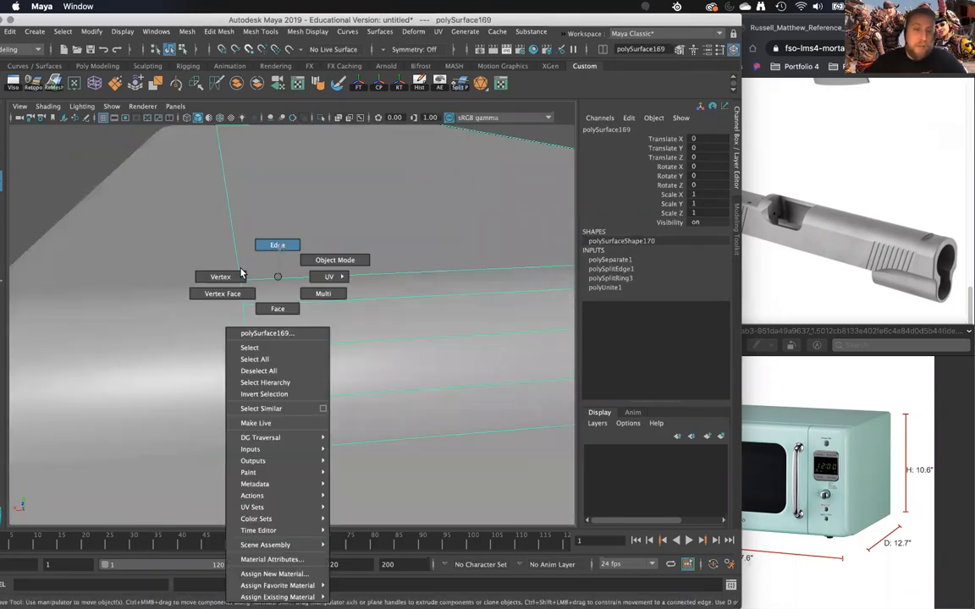
left_click(222, 282)
right_click_drag(301, 249, 339, 229)
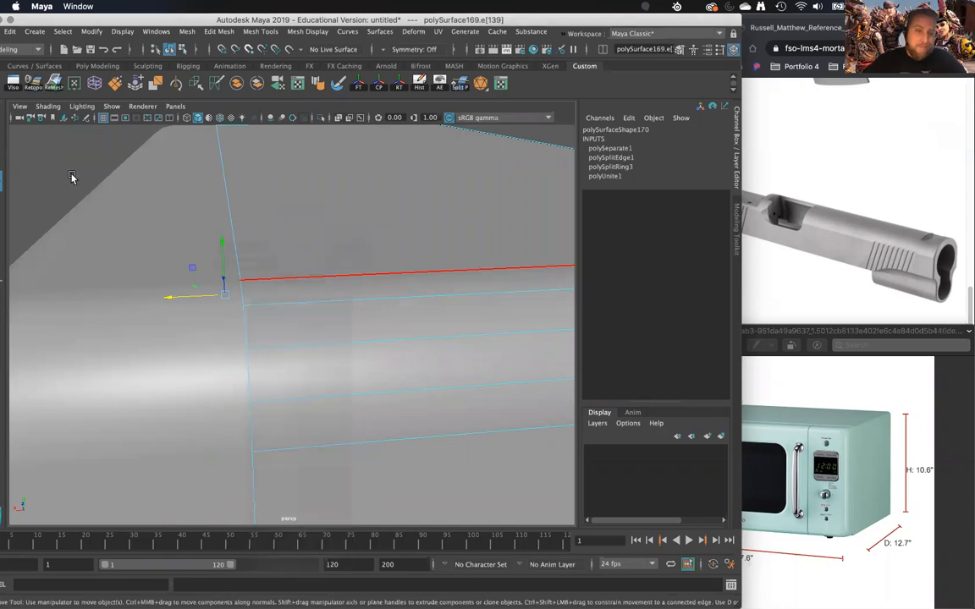
left_click(72, 177)
scroll(224, 285, "down", 10)
left_click_drag(266, 278, 276, 253, "alt")
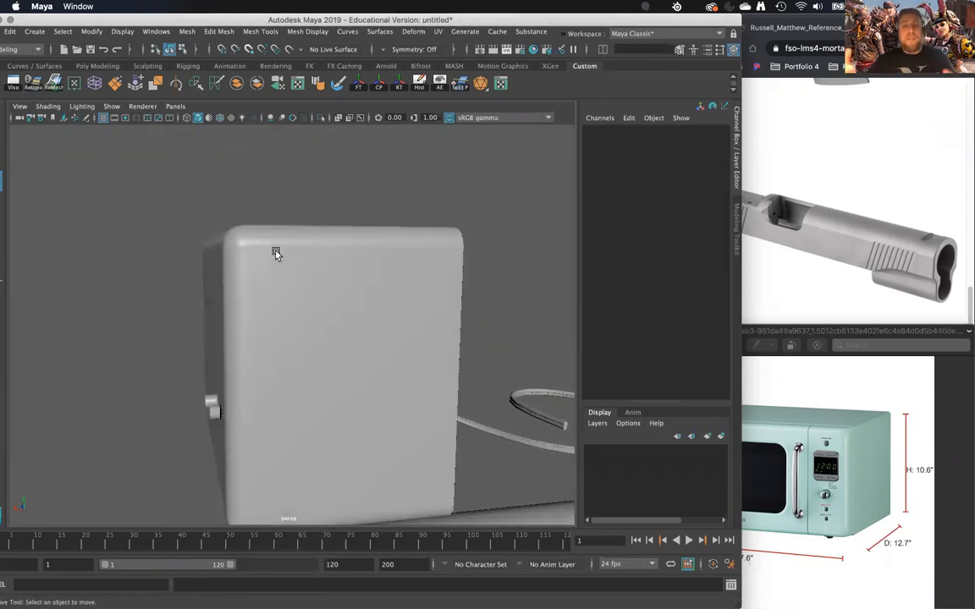
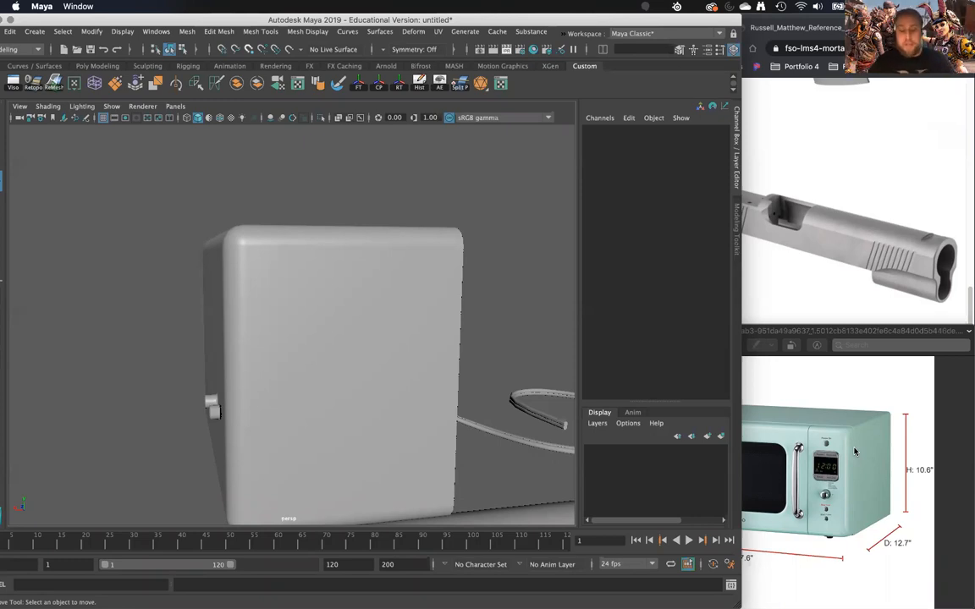
- Compare the microwave model's front and sides with the microwave reference photo from several angles
scroll(854, 451, "right", 5)
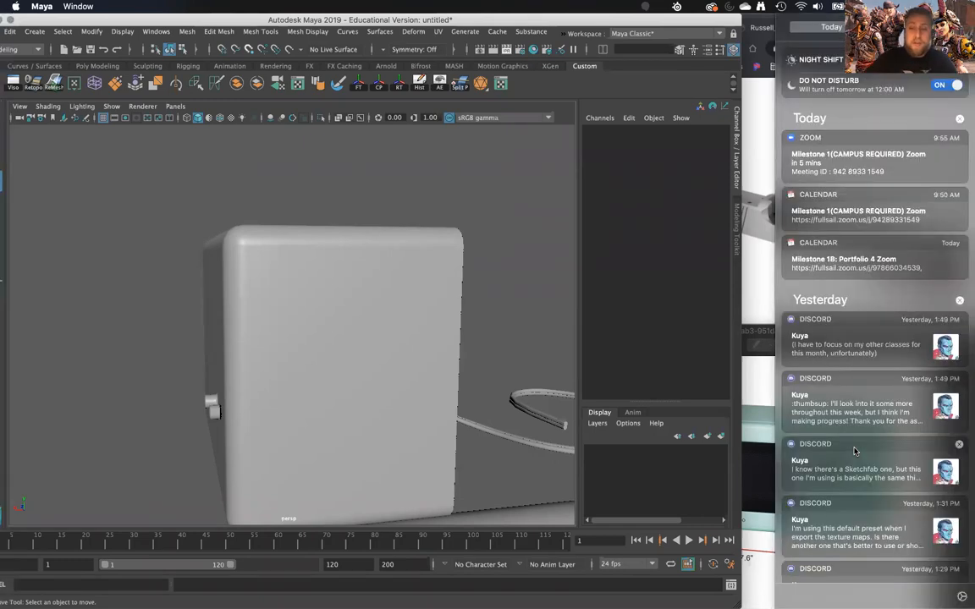
left_click(757, 390)
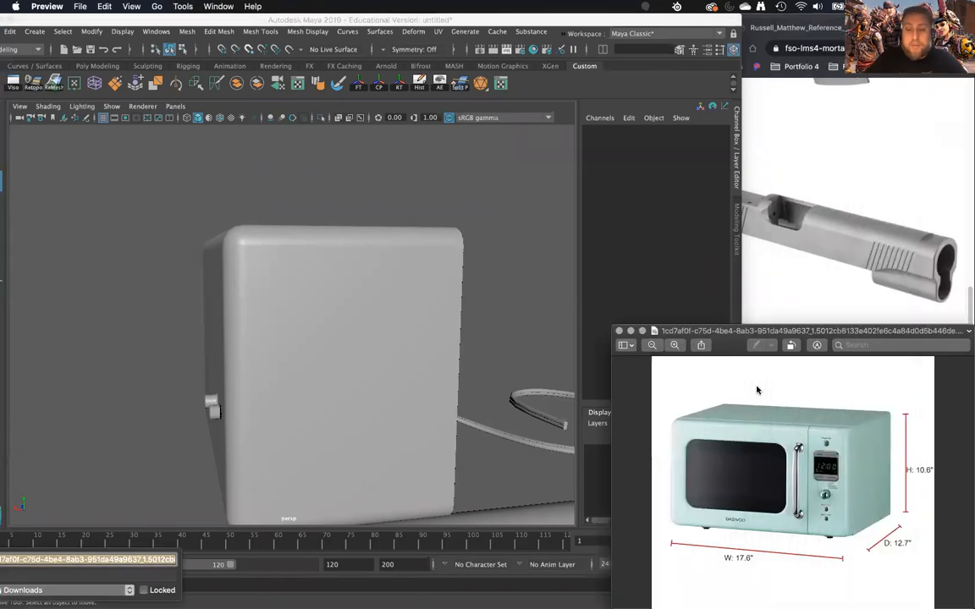
left_click_drag(532, 298, 221, 336, "alt")
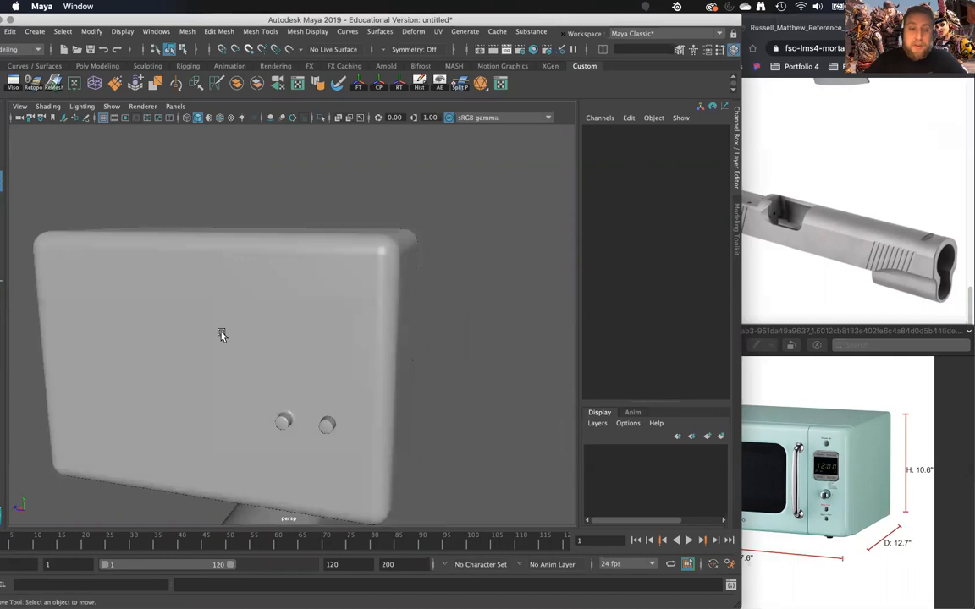
left_click_drag(251, 414, 420, 392, "alt")
left_click(794, 407)
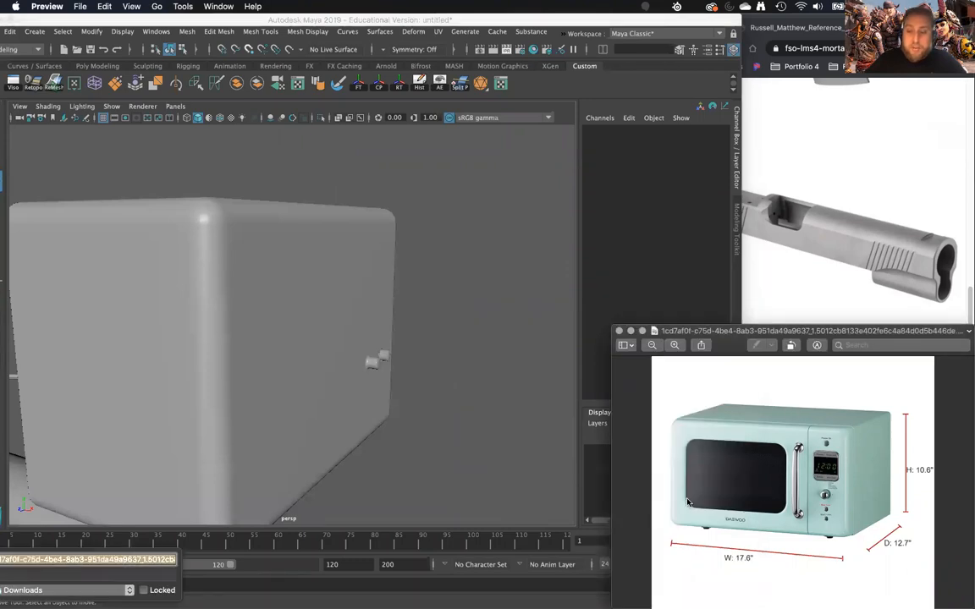
left_click_drag(289, 426, 276, 457, "alt")
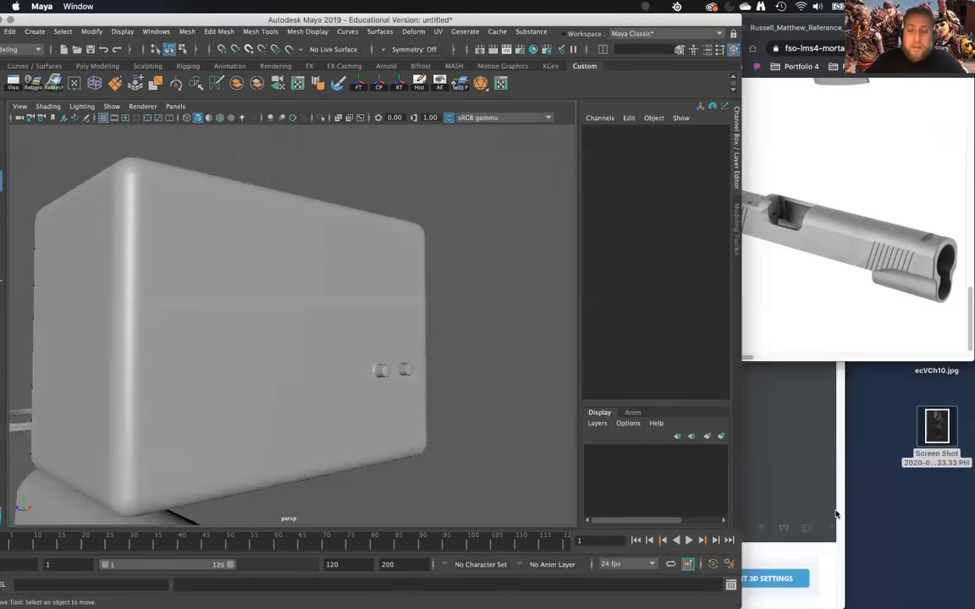
- Reopen the downloaded microwave reference JPEG beside the Maya viewport
mouse_move(763, 606)
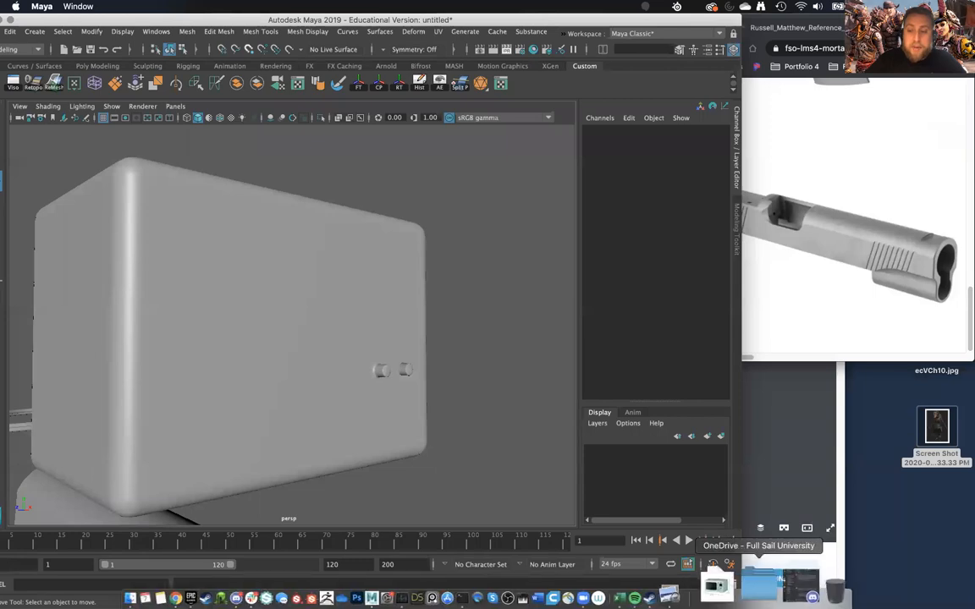
left_click(730, 565)
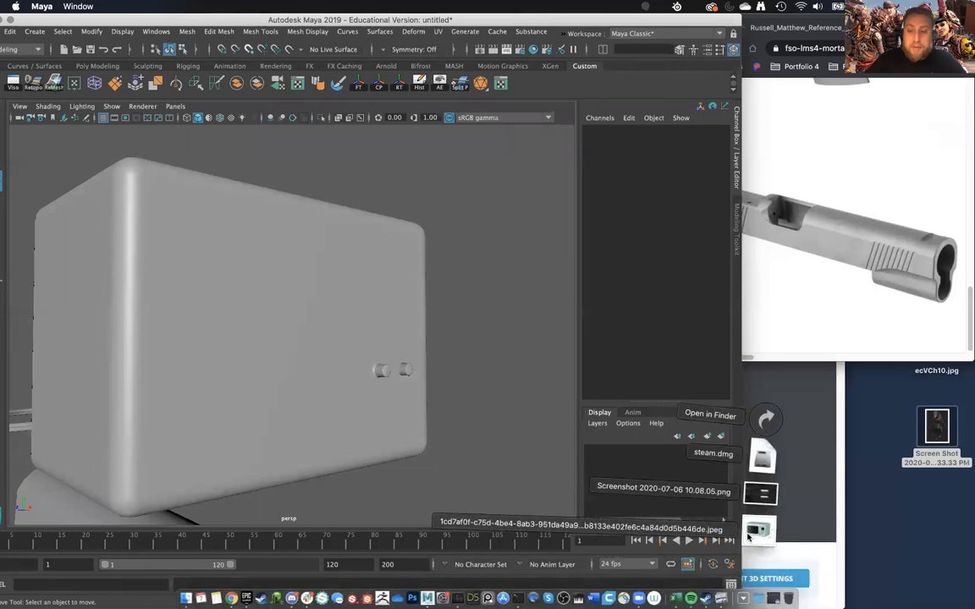
left_click(758, 530)
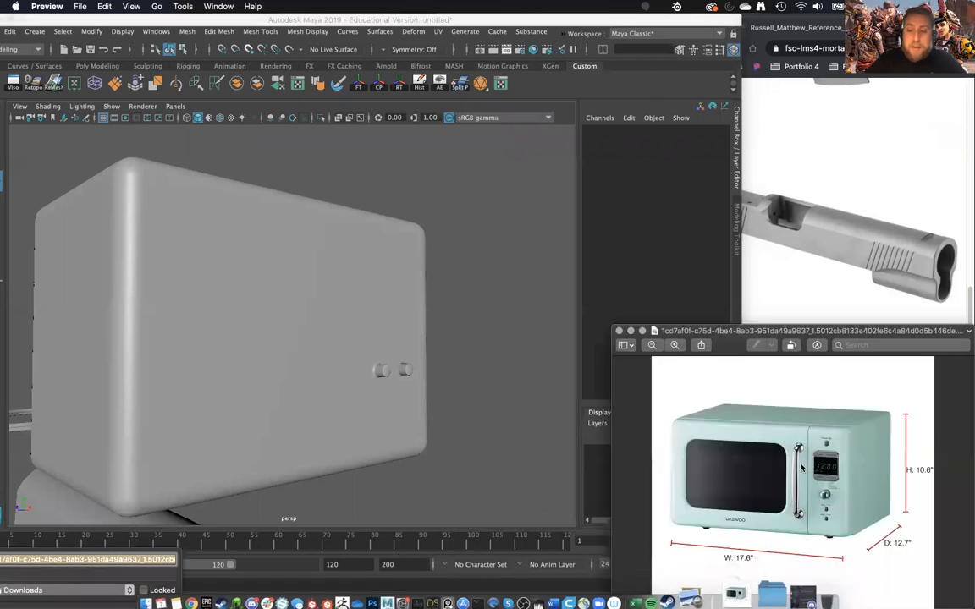
- Select the microwave's separated front piece and compare its rounded border with the reference photo
left_click(492, 426)
left_click(304, 424)
left_click_drag(305, 424, 355, 431, "alt")
left_click(869, 408)
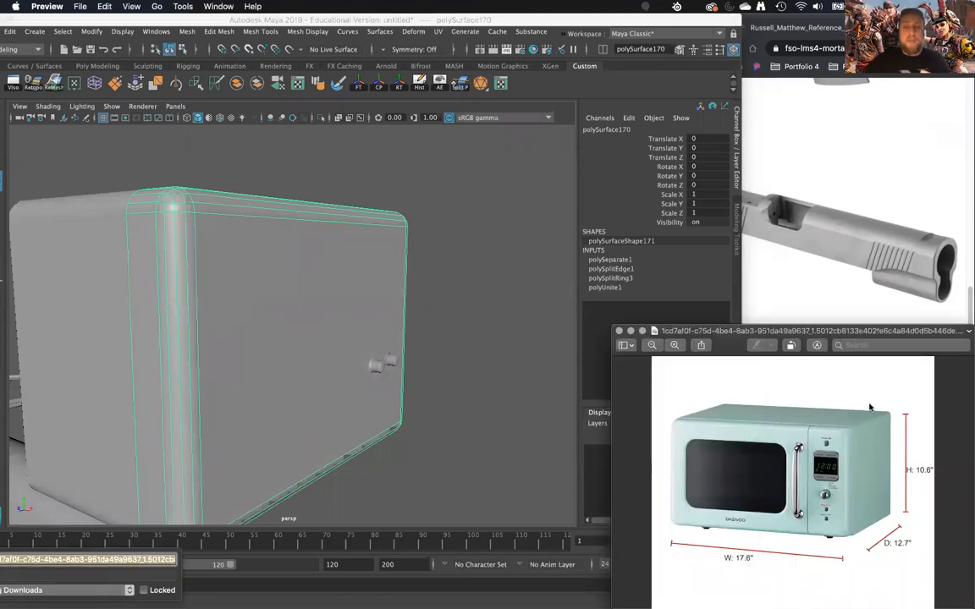
left_click(508, 495)
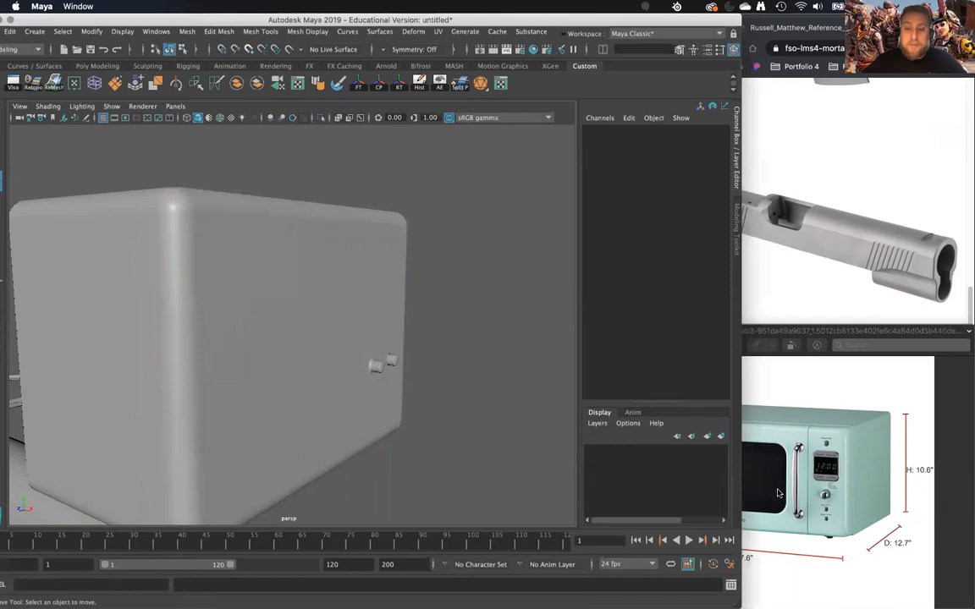
left_click(736, 450)
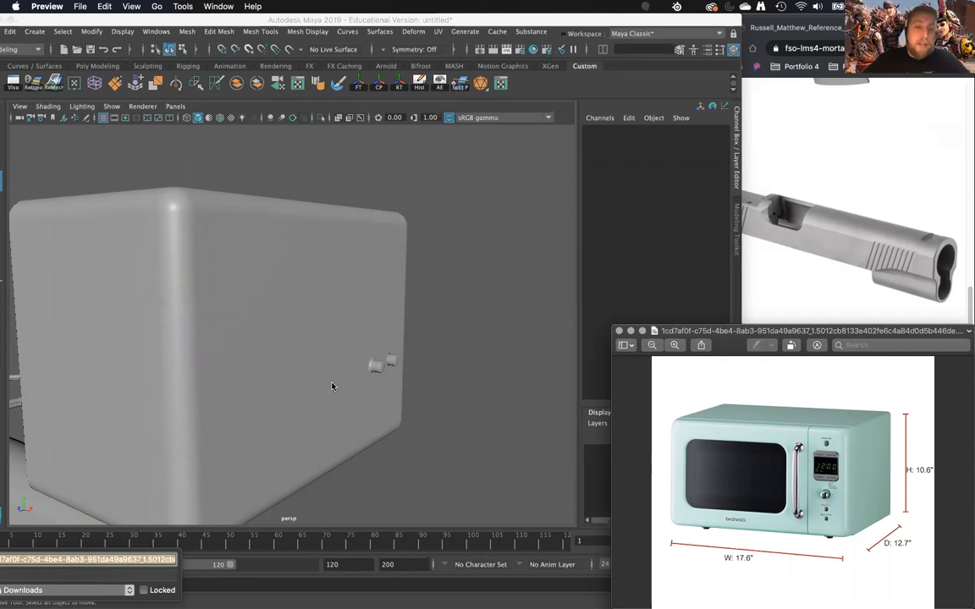
- Examine the split between the microwave's front and body pieces from several angles, selecting each piece in turn
left_click(301, 372)
left_click_drag(300, 372, 210, 221, "alt")
left_click_drag(160, 303, 301, 308, "alt")
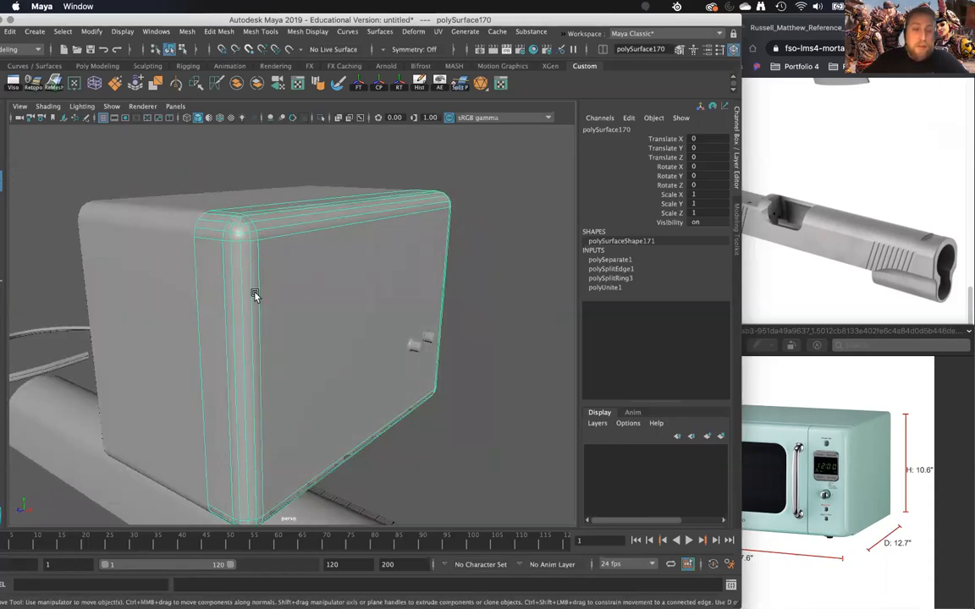
left_click_drag(318, 386, 370, 254, "alt")
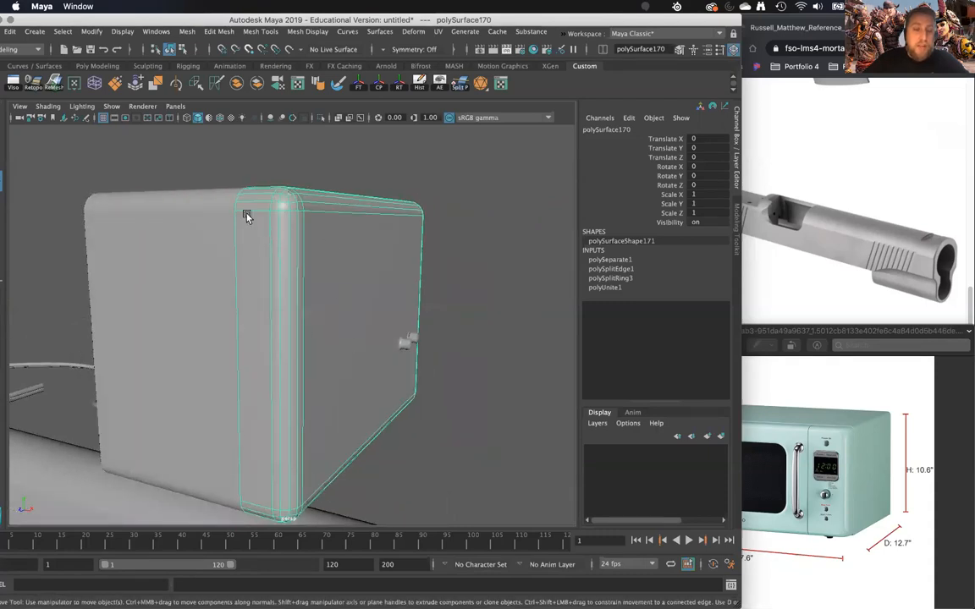
left_click(144, 258)
left_click_drag(316, 388, 264, 390, "alt")
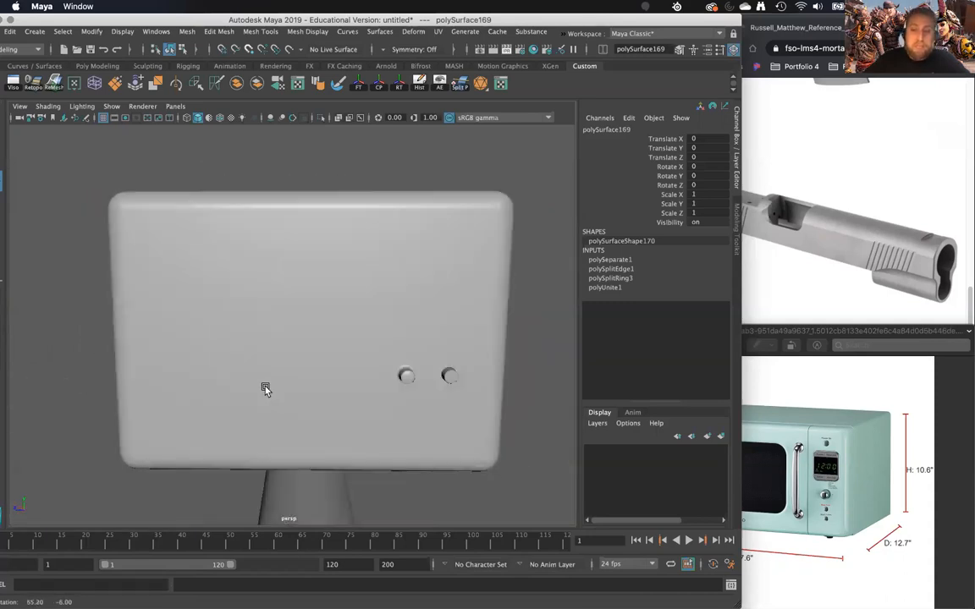
left_click(377, 195)
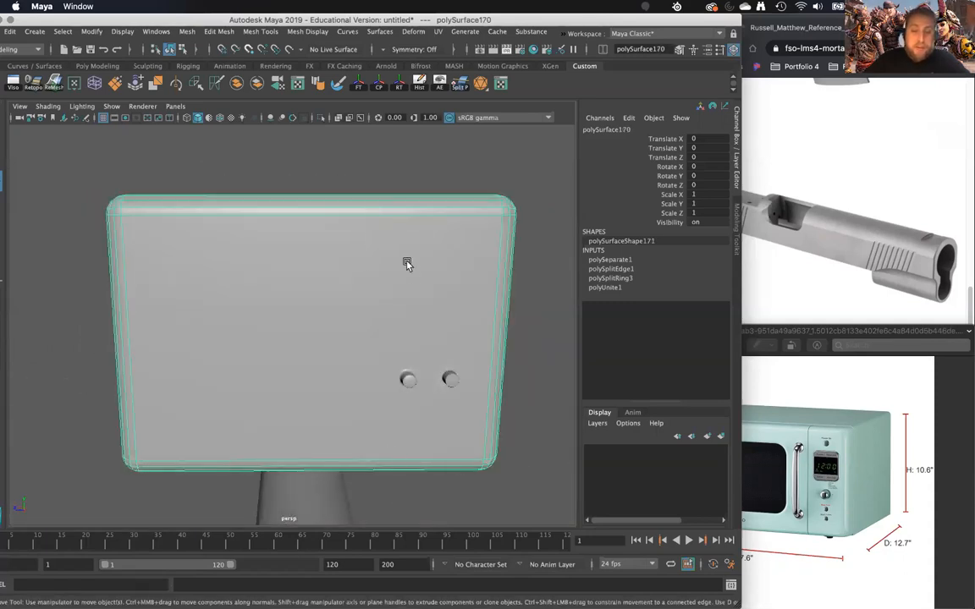
left_click(531, 432)
left_click_drag(473, 418, 303, 404, "alt")
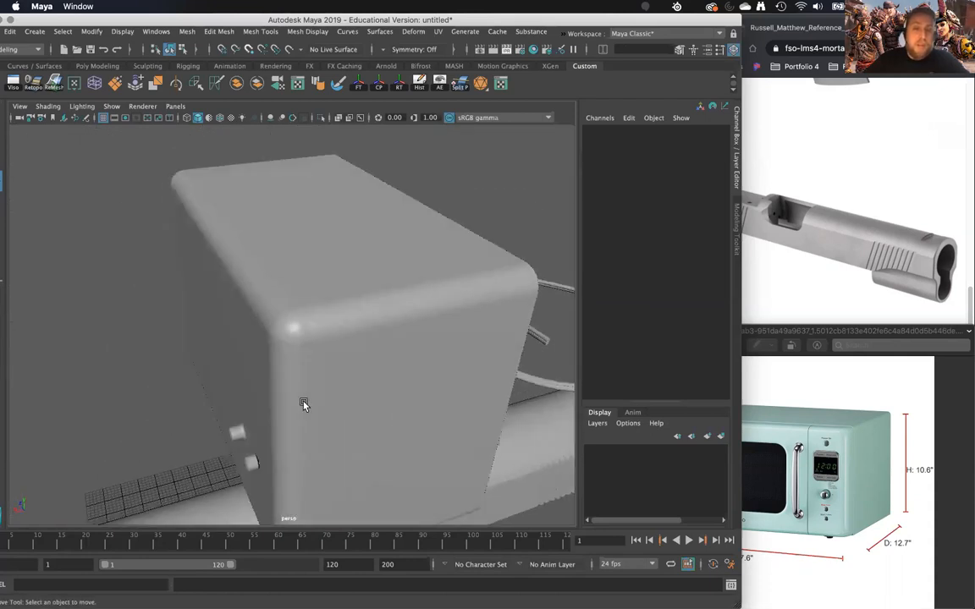
left_click(303, 404)
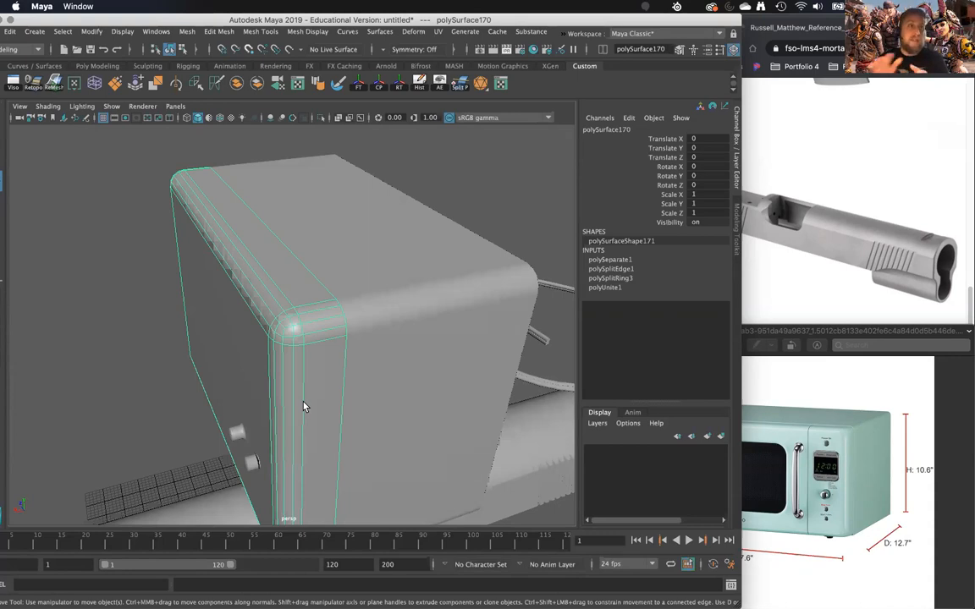
- Remove the left of the two knobs from the microwave's front and reselect the front piece
mouse_move(303, 407)
left_mouse_down("alt")
mouse_move(283, 414)
mouse_move(191, 373)
mouse_move(215, 355)
mouse_move(322, 394)
mouse_move(328, 369)
mouse_move(432, 361)
mouse_move(433, 385)
mouse_move(362, 410)
mouse_move(415, 353)
mouse_move(318, 358)
mouse_move(317, 378)
mouse_move(327, 332)
mouse_move(341, 412)
mouse_move(317, 415)
left_mouse_up("alt")
left_click(423, 351)
left_click(435, 381)
left_click(317, 368)
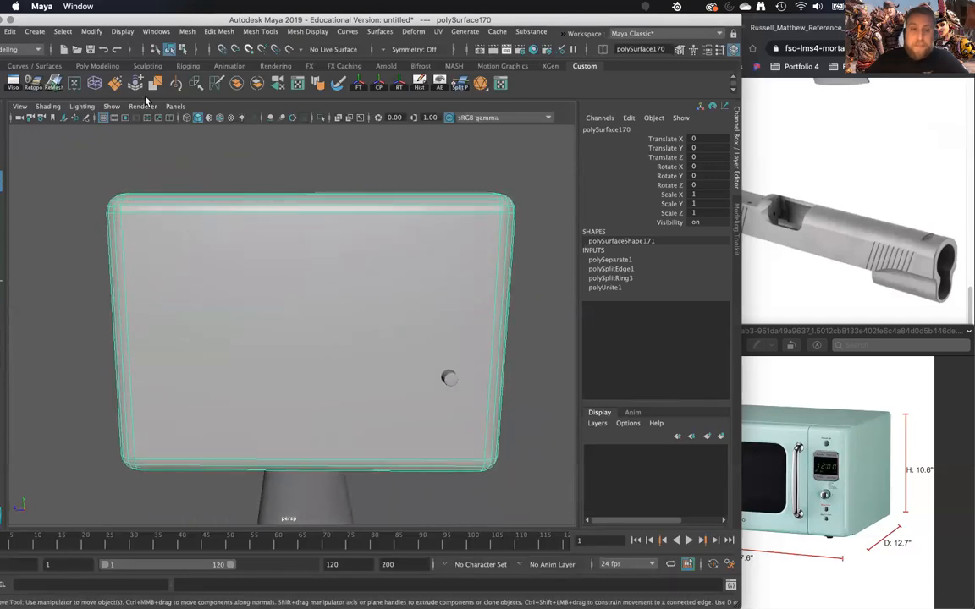
- Create a polygon torus and scale it uniformly to about 167.5
left_click(34, 31)
mouse_move(59, 74)
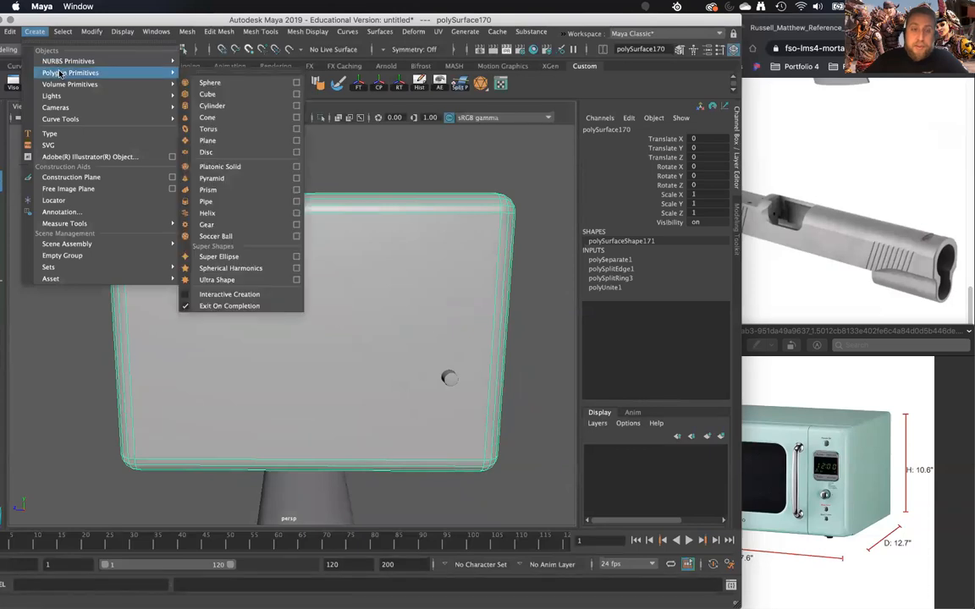
left_click(207, 129)
scroll(337, 384, "down", 5)
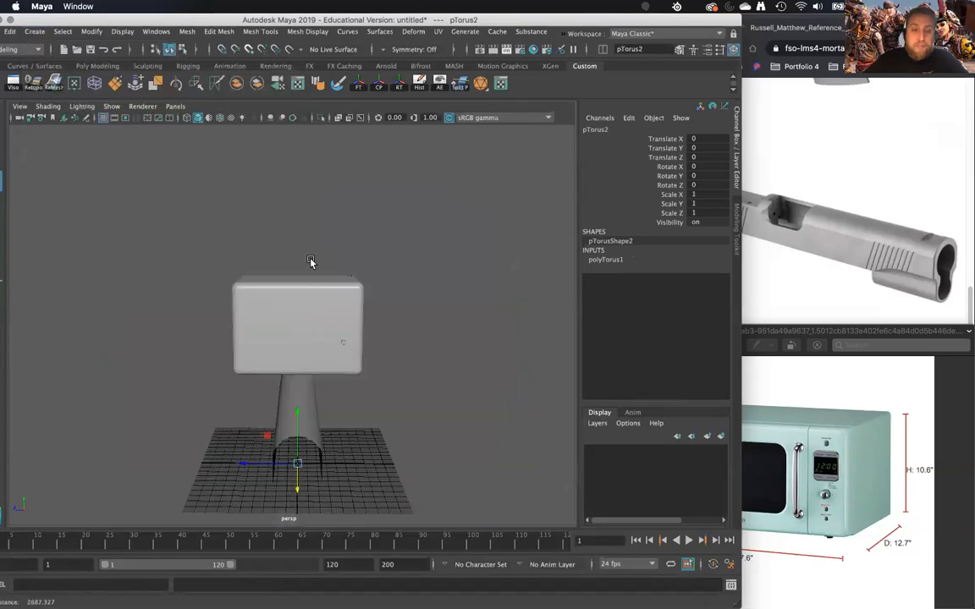
left_click_drag(311, 263, 260, 290, "alt")
key("r")
left_click_drag(300, 457, 351, 442)
key("w")
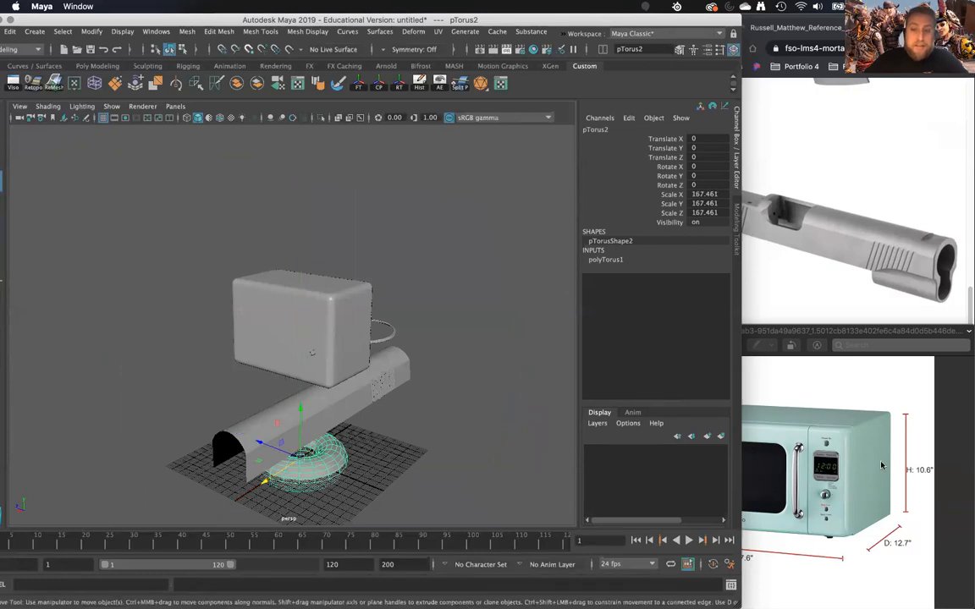
- Move the torus up in front of the microwave, to about X 337.6 and Y 766.6
left_click_drag(301, 425, 166, 345)
left_click_drag(191, 338, 271, 347, "alt")
right_click_drag(271, 347, 327, 437, "alt")
left_click_drag(327, 437, 390, 453, "alt")
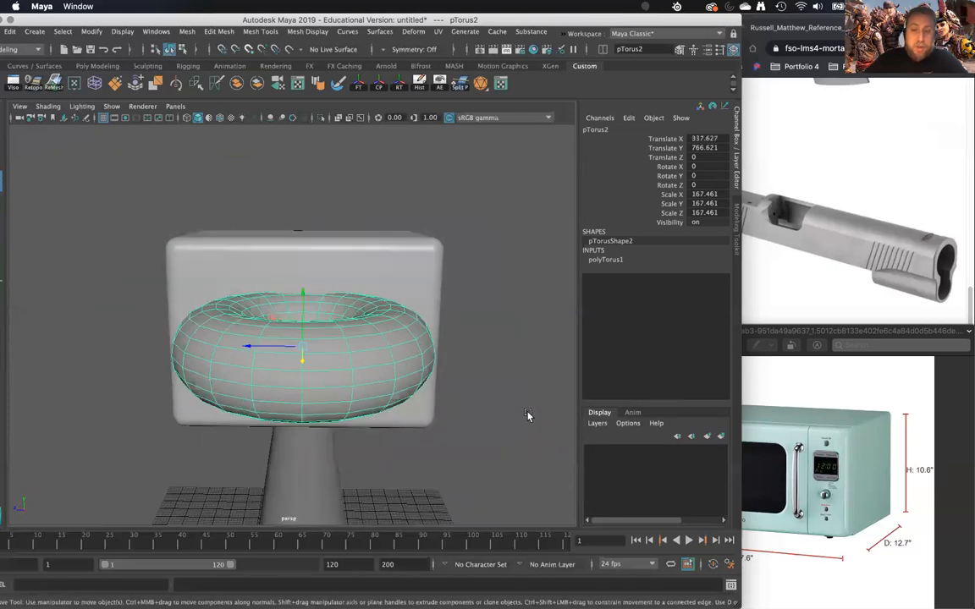
- Turn the torus upright to face the microwave's front by setting Rotate Z to -90
key("e")
left_click_drag(301, 338, 304, 406)
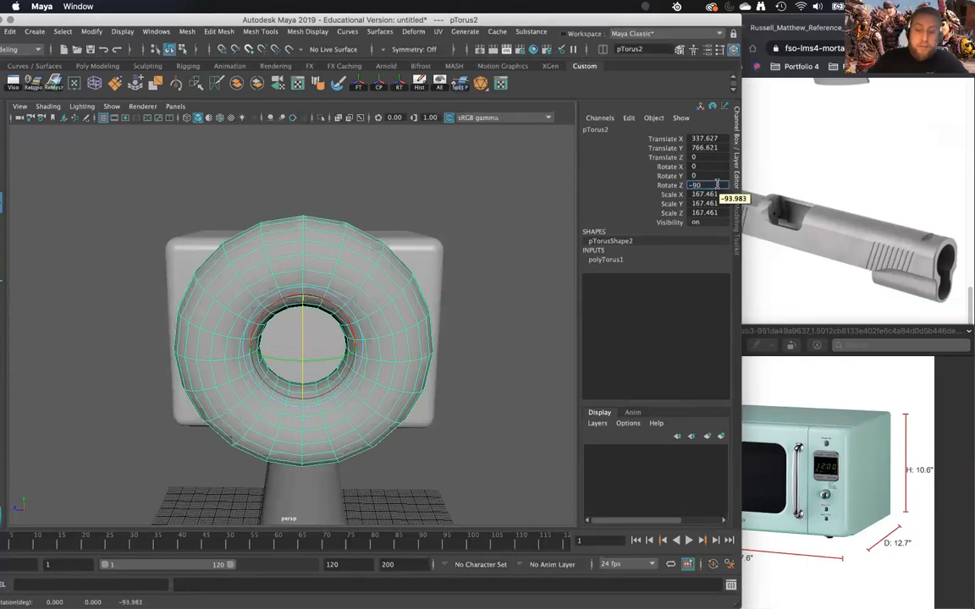
left_click(707, 184)
type("-90")
key("Return")
- Increase the torus's Subdivisions Axis to 26
left_click(616, 261)
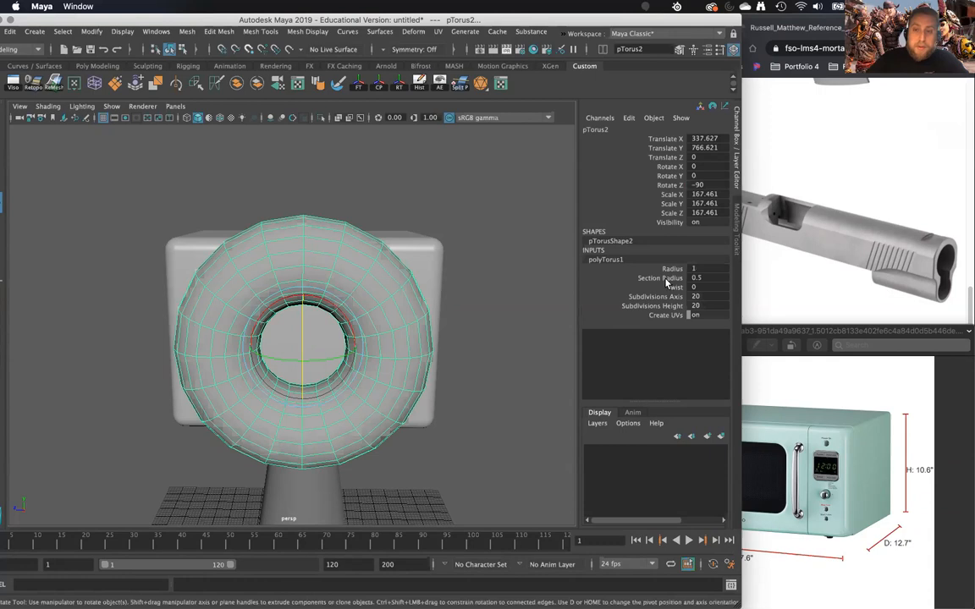
left_click_drag(506, 386, 479, 385, "alt")
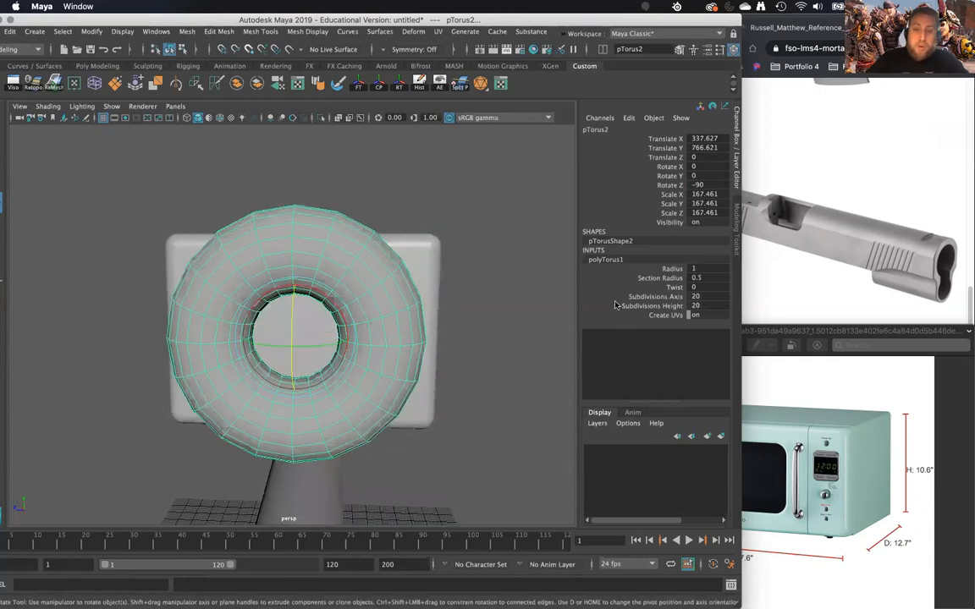
left_click(663, 298)
middle_click_drag(532, 335, 564, 326)
mouse_move(556, 332)
left_mouse_down("alt")
mouse_move(564, 320)
mouse_move(544, 320)
left_mouse_up("alt")
middle_click_drag(544, 320, 538, 323)
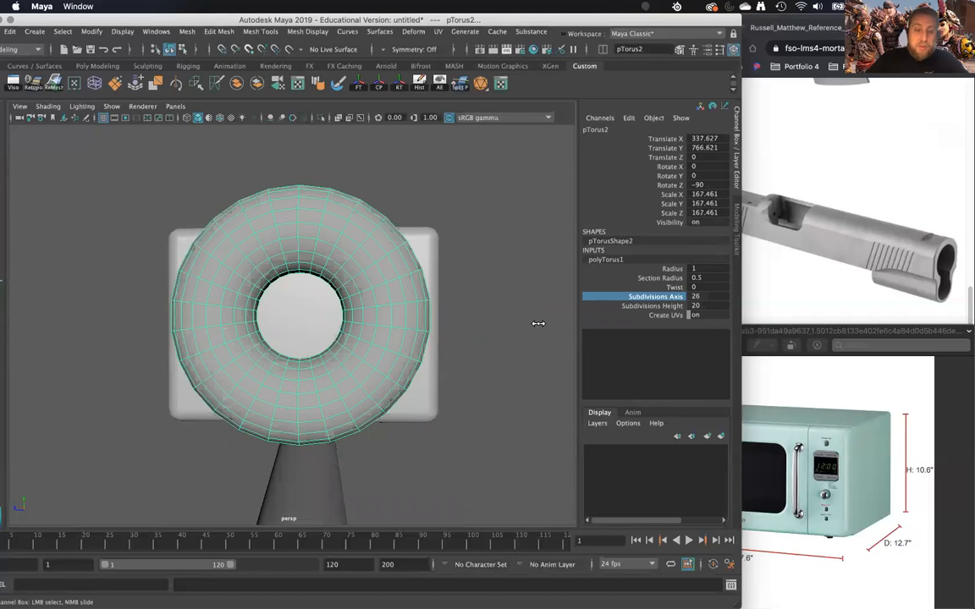
left_click_drag(544, 322, 436, 359, "alt")
scroll(435, 360, "up", 5)
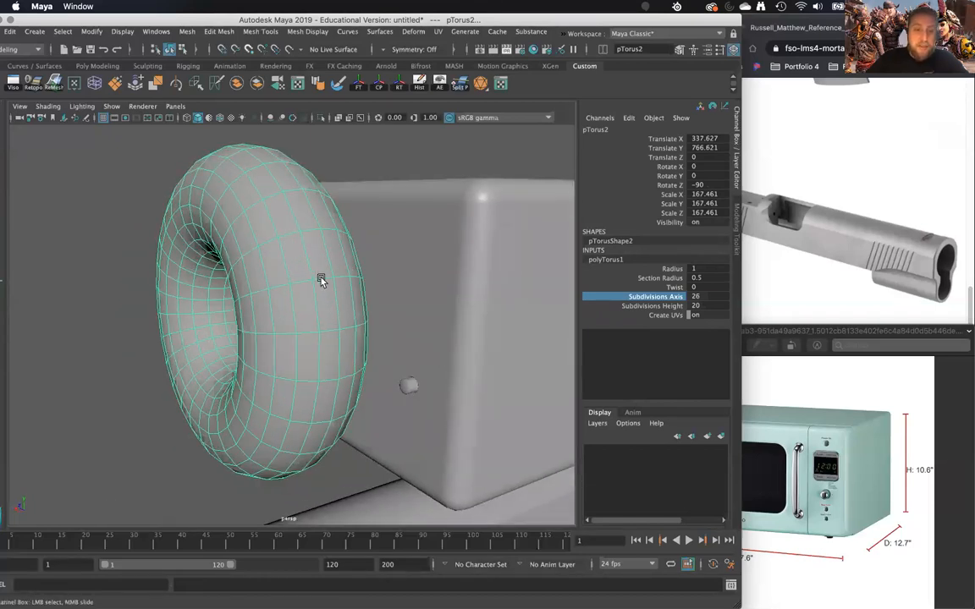
left_click_drag(320, 281, 264, 245, "alt")
right_click(262, 245)
right_click_drag(266, 213, 265, 212)
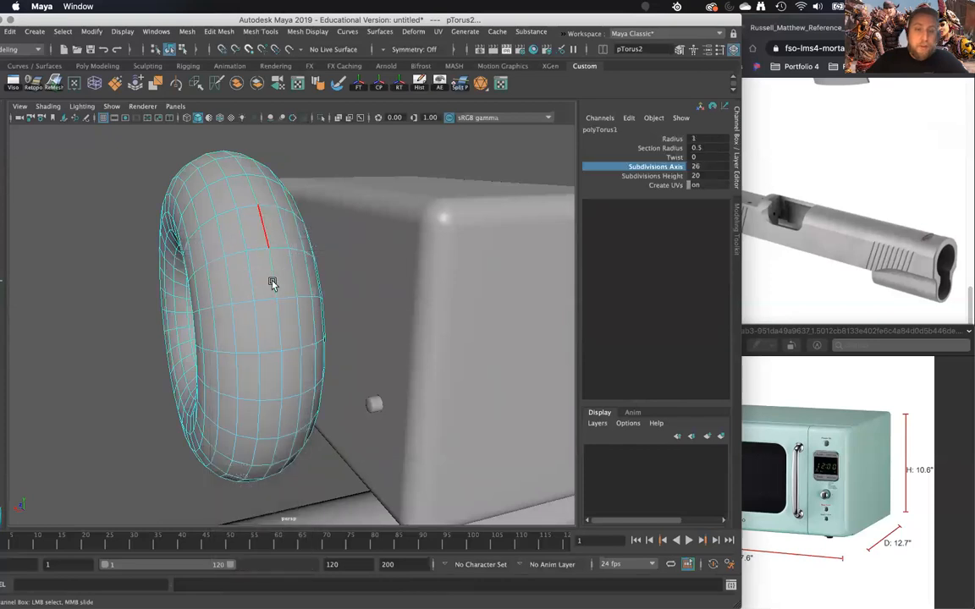
left_click_drag(273, 283, 327, 273, "alt")
right_click_drag(327, 272, 368, 245)
key("e")
left_click_drag(341, 309, 466, 267, "alt")
right_click_drag(422, 197, 486, 176)
left_click(535, 165)
left_click_drag(507, 169, 474, 233, "alt")
left_click(439, 266)
left_click_drag(440, 267, 451, 199, "alt")
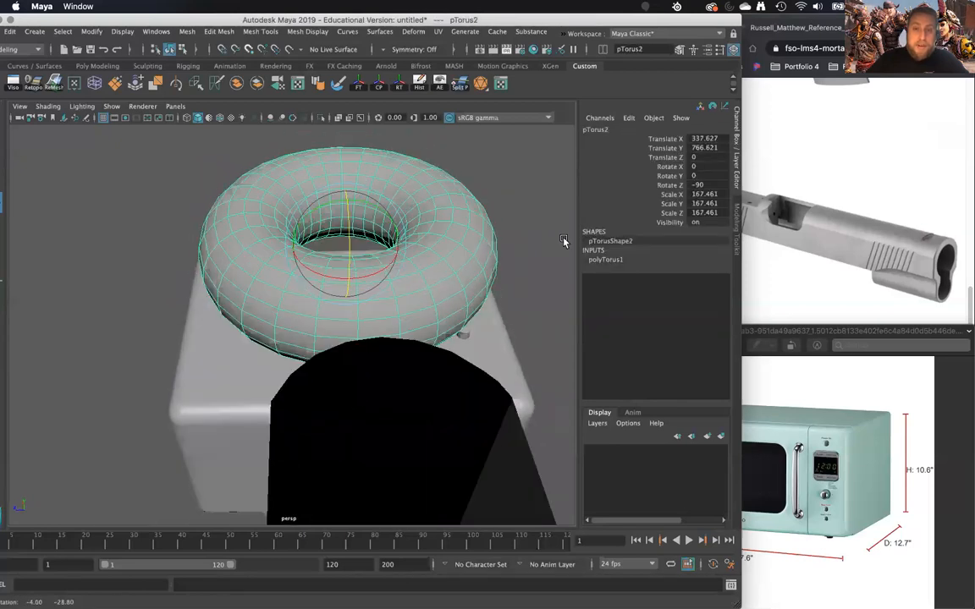
- Increase the torus's Radius to 1.18
left_click(599, 262)
left_click_drag(462, 300, 468, 335, "alt")
left_click(672, 268)
middle_click_drag(506, 322, 523, 311)
left_click_drag(422, 324, 430, 286, "alt")
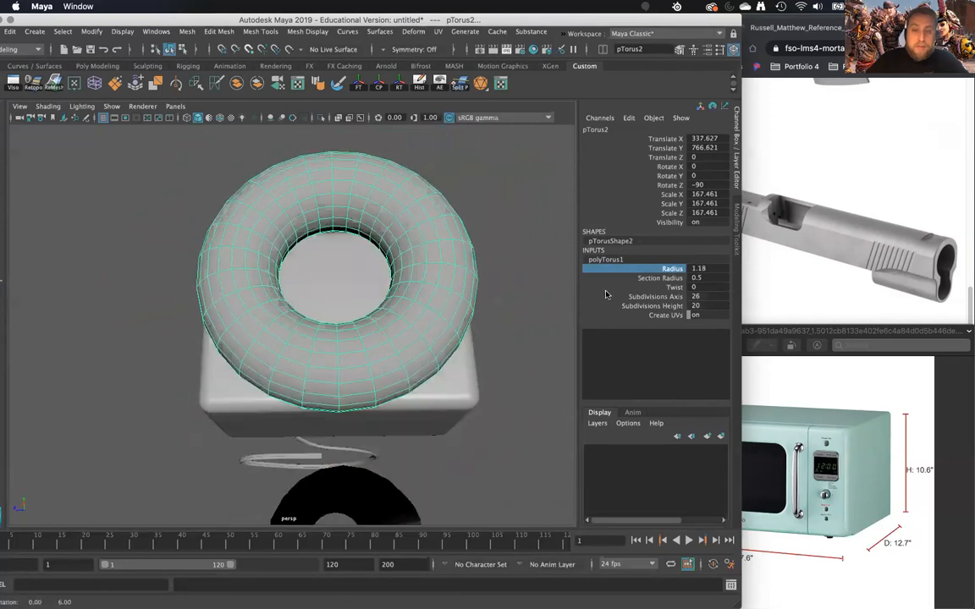
- Thin the torus into a ring by setting its Section Radius to 0.17
middle_click_drag(499, 314, 376, 366)
scroll(431, 302, "up", 3)
scroll(432, 302, "up", 2)
left_click_drag(377, 365, 394, 281, "alt")
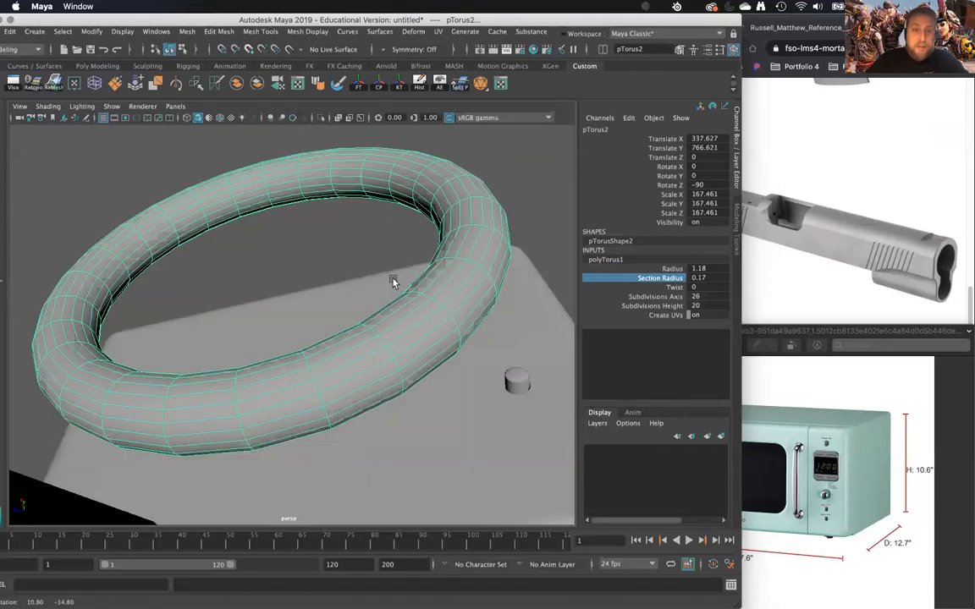
- Select the full edge loop around the torus's inner side and detach the mesh along it
left_click_drag(427, 191, 446, 201, "alt")
scroll(369, 328, "up", 1)
right_click(444, 198)
left_click(434, 231)
left_click(437, 231)
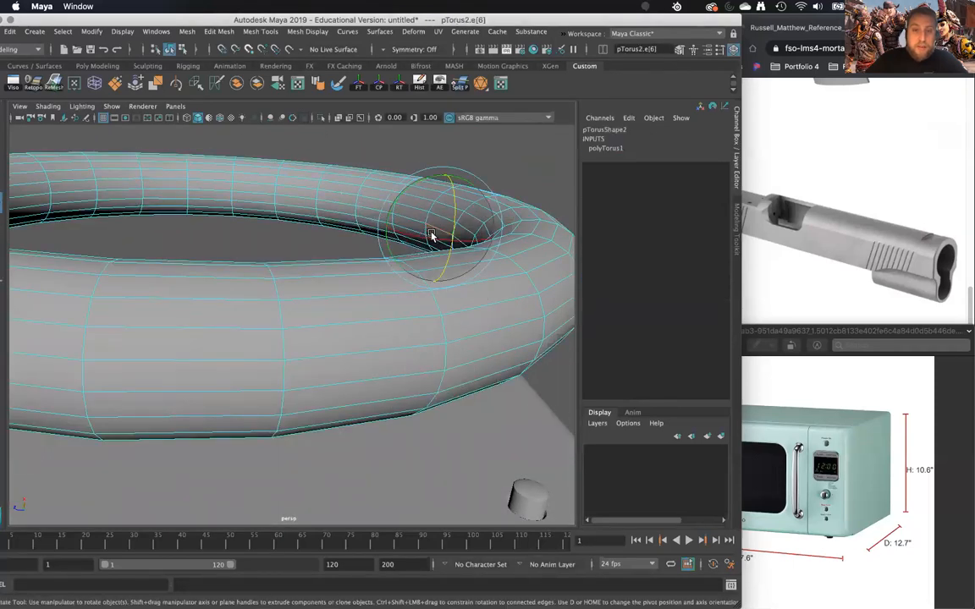
key("w")
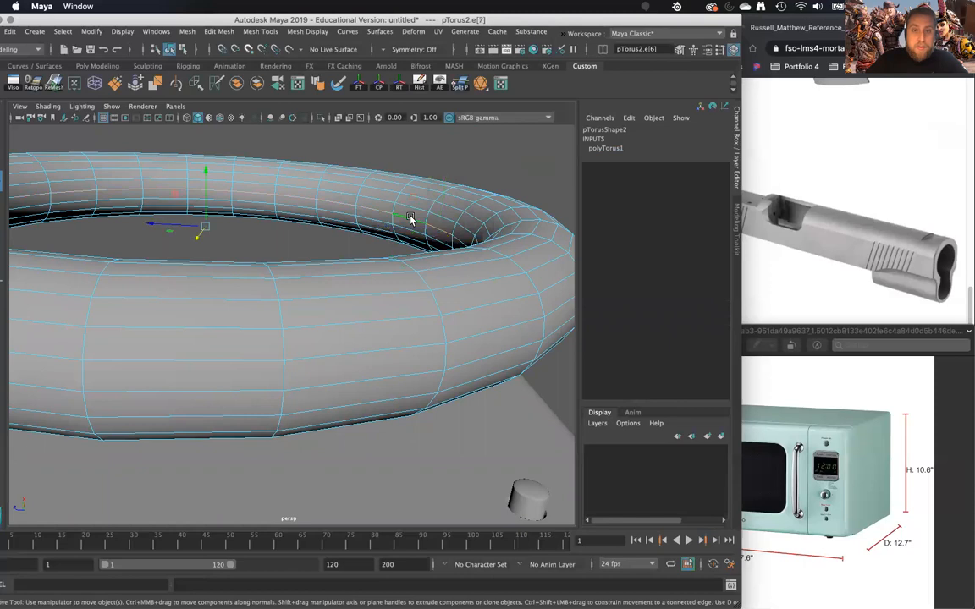
right_click_drag(402, 219, 367, 250, "shift")
mouse_move(378, 383)
right_mouse_down("shift")
mouse_move(379, 393)
mouse_move(393, 393)
right_mouse_up("shift")
- Detach the torus along a second edge loop and delete the separated outer and rear shell to leave a narrow band
left_click_drag(446, 392, 523, 259, "alt")
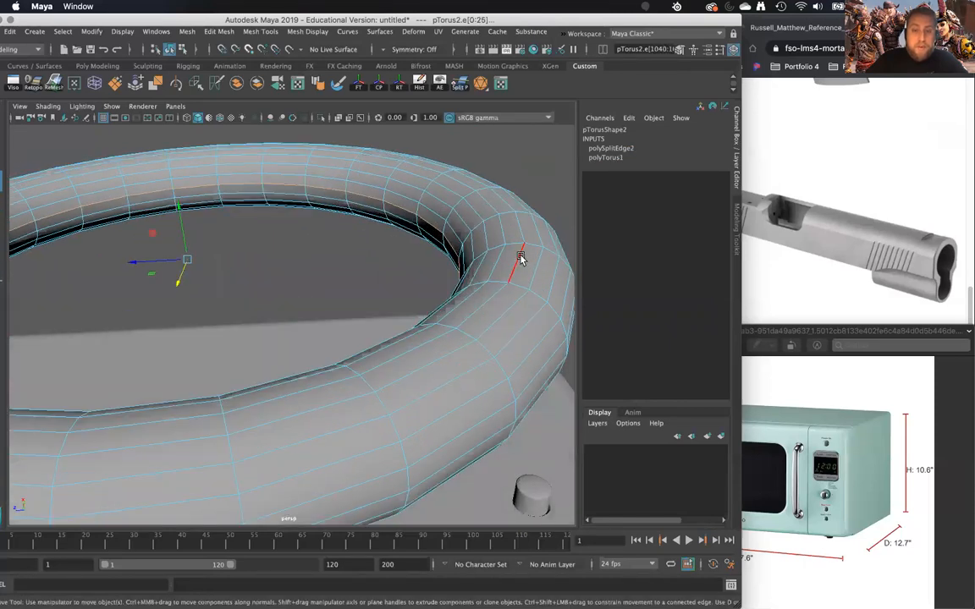
right_click_drag(513, 277, 516, 308, "shift")
double_click(515, 308)
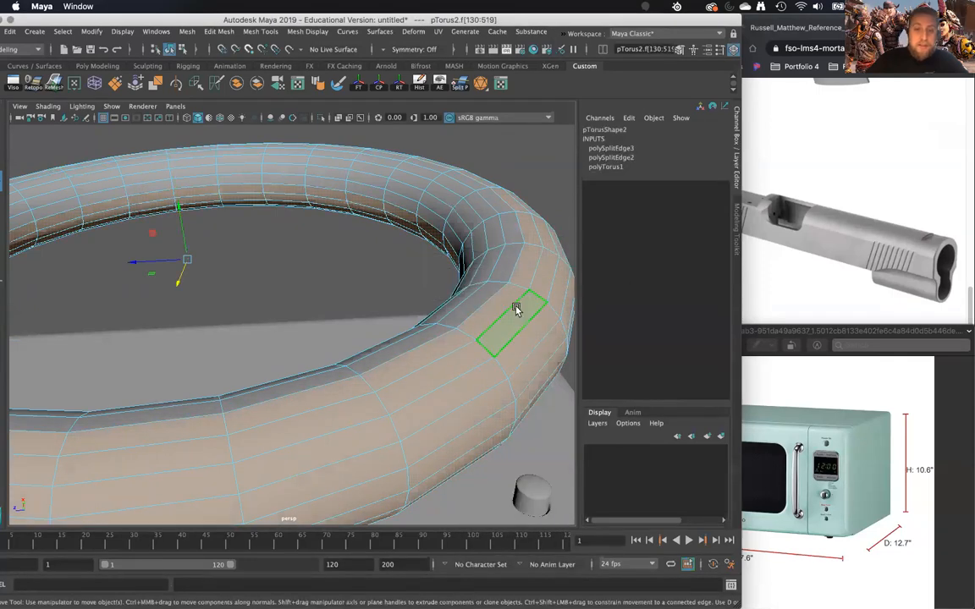
key("Delete")
- Face the band front-on and select all faces on its right half
left_click_drag(502, 303, 372, 226, "alt")
right_click_drag(373, 225, 373, 247)
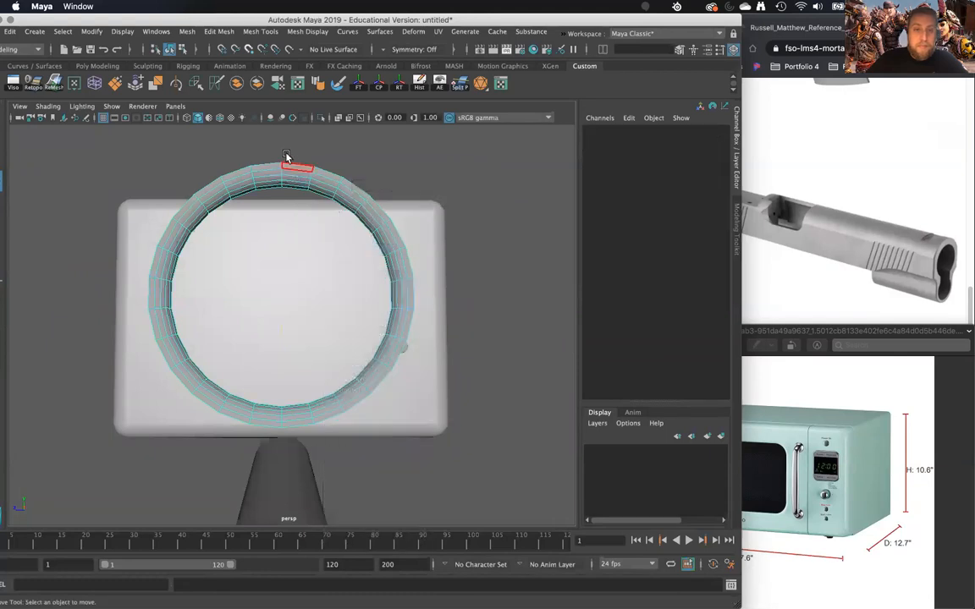
left_click_drag(429, 463, 429, 458)
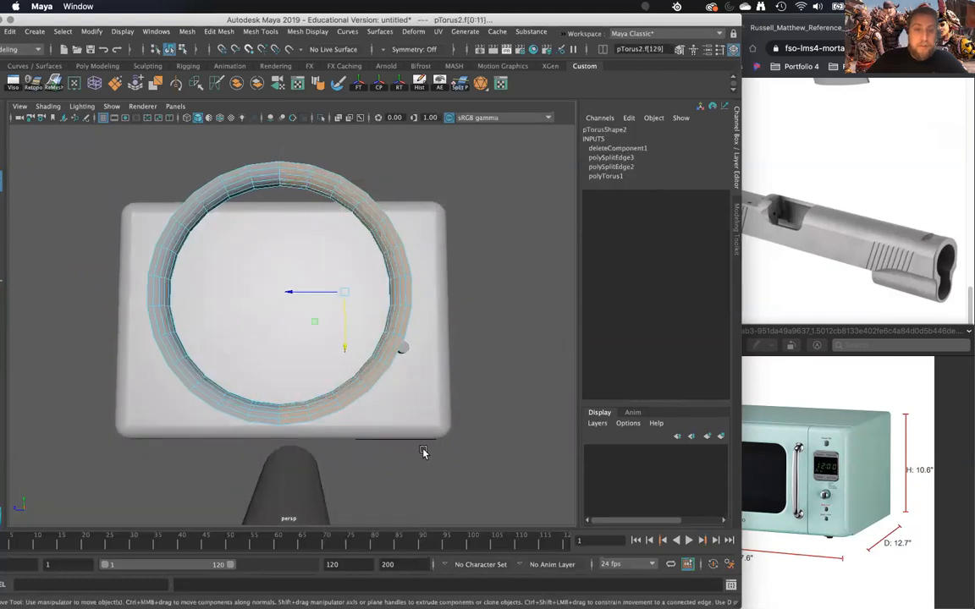
mouse_move(399, 357)
right_mouse_down("shift")
mouse_move(385, 371)
mouse_move(396, 372)
right_mouse_up("shift")
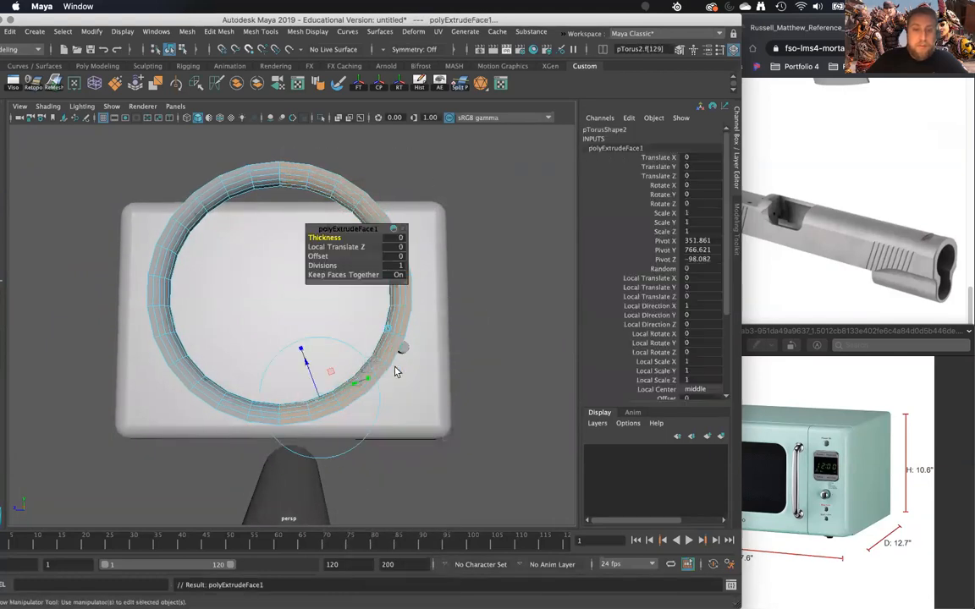
key("w")
left_click_drag(289, 291, 379, 237)
key("super+z")
key("super+z")
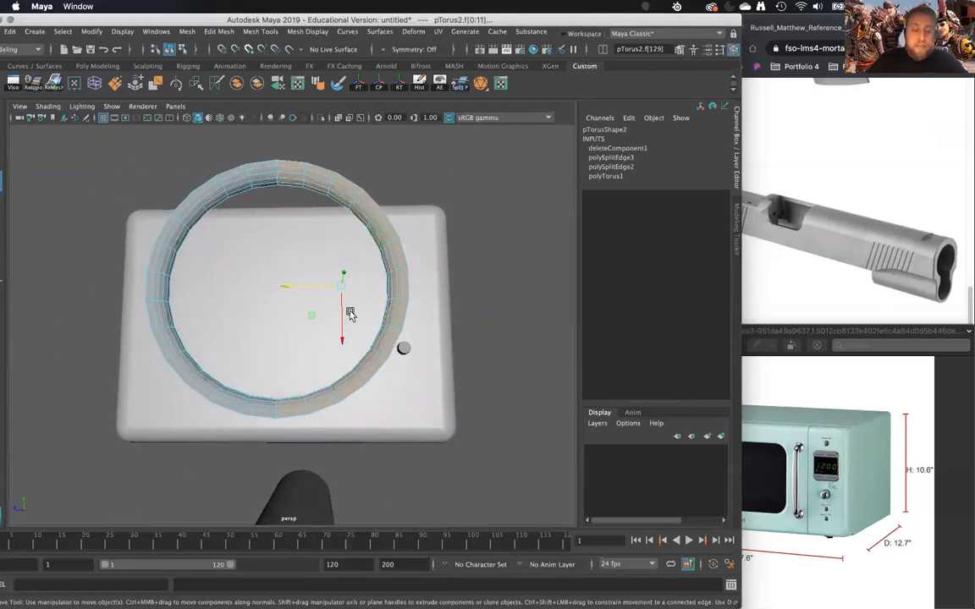
- Extrude the selected half of the band and move it sideways to stretch the ring into an elongated oval
key("ctrl+e")
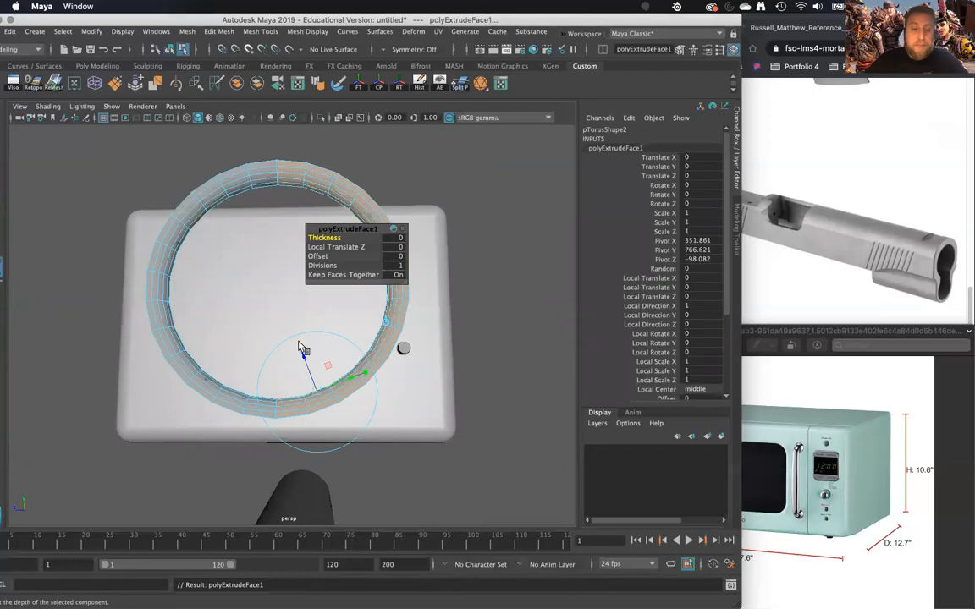
left_click_drag(302, 291, 398, 377)
key("ctrl+e")
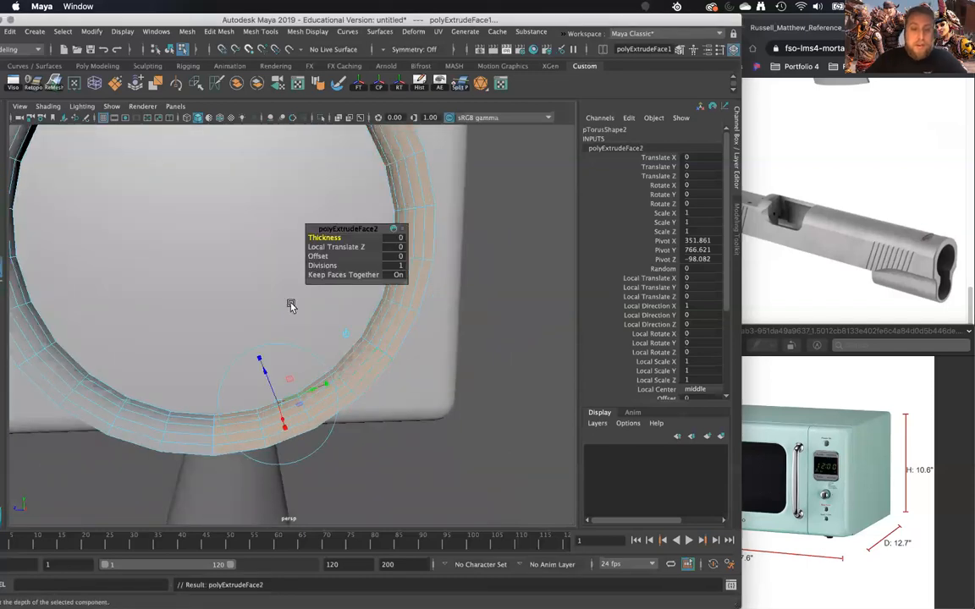
left_click_drag(266, 235, 411, 296)
scroll(434, 252, "down", 5)
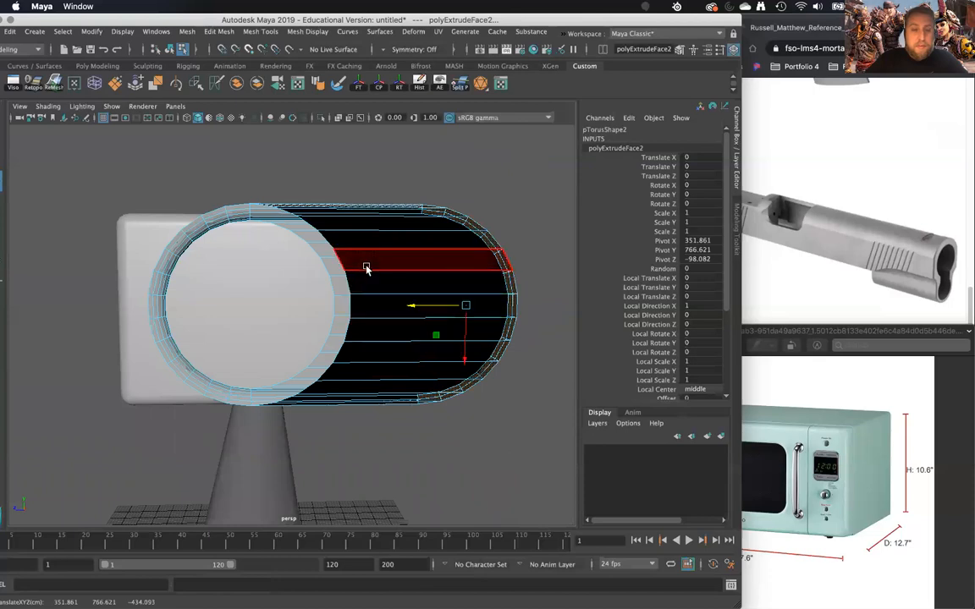
double_click(370, 279)
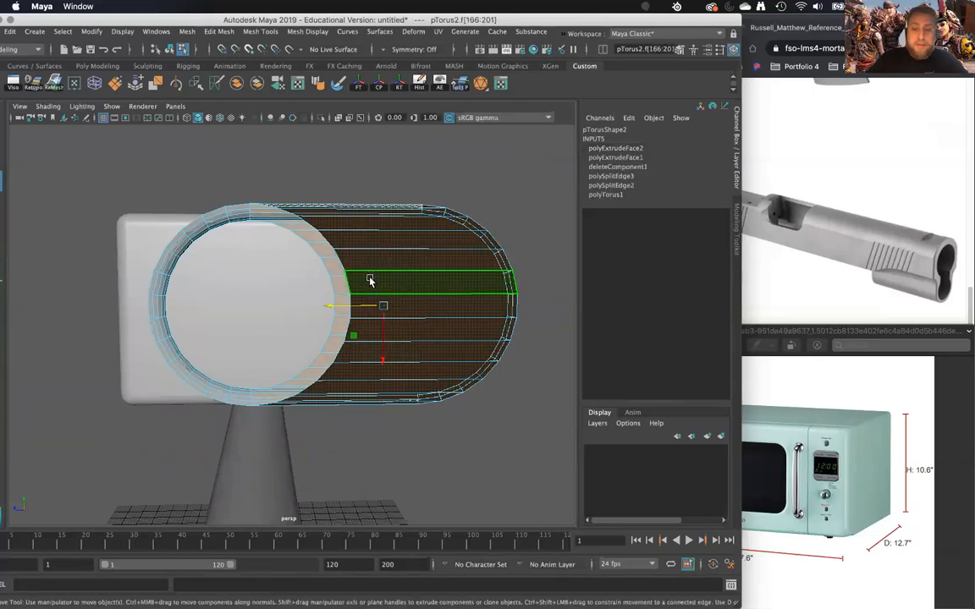
key("Delete")
left_click_drag(374, 281, 376, 339, "alt")
key("super+z")
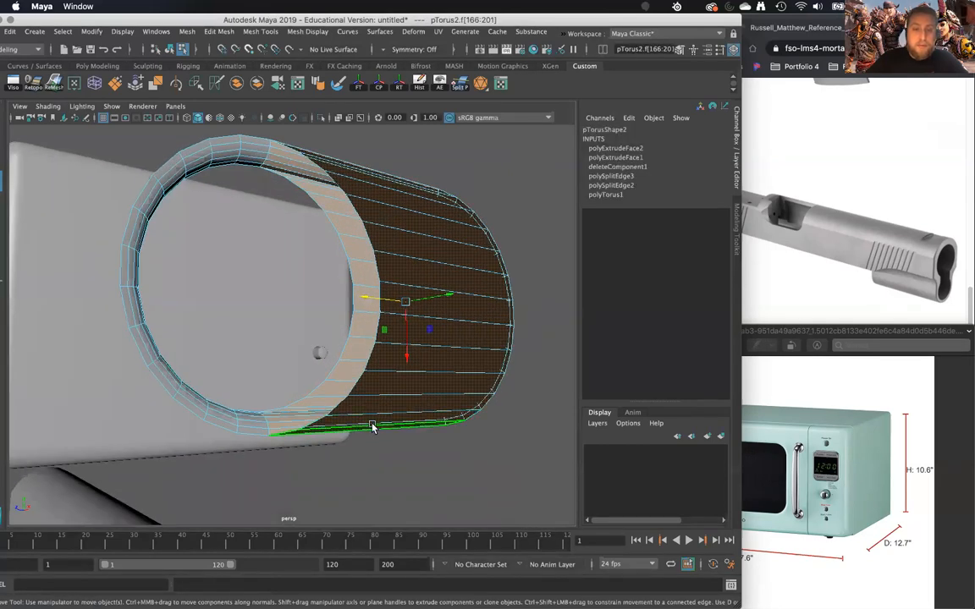
- Delete the outer and inner loops of extruded wall faces that span the opening of the stretched ring
left_click(389, 285)
left_click_drag(392, 290, 403, 317, "alt")
double_click(334, 174, "shift")
key("Delete")
left_click_drag(401, 195, 217, 334, "alt")
left_click(190, 373)
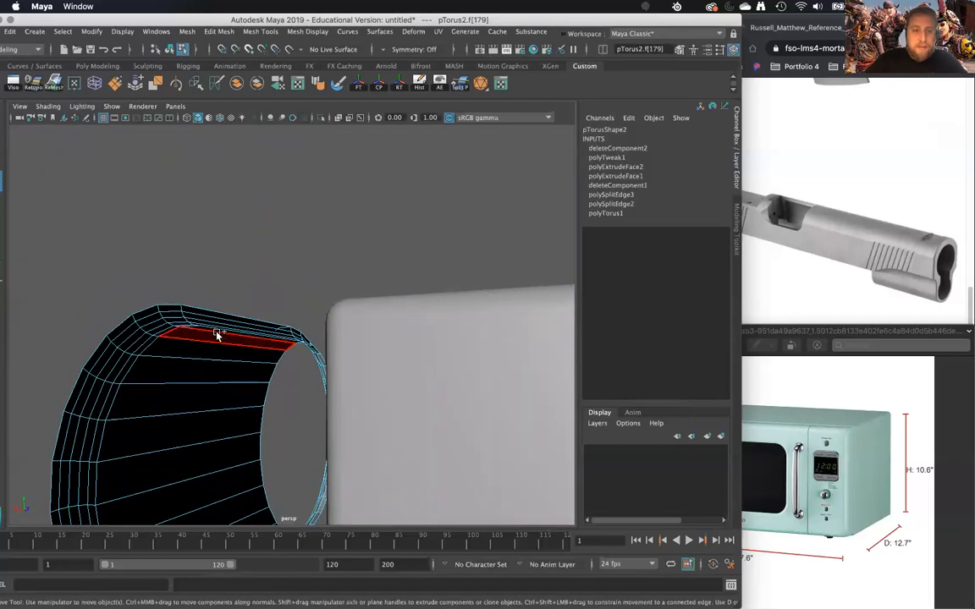
double_click(217, 333)
key("Delete")
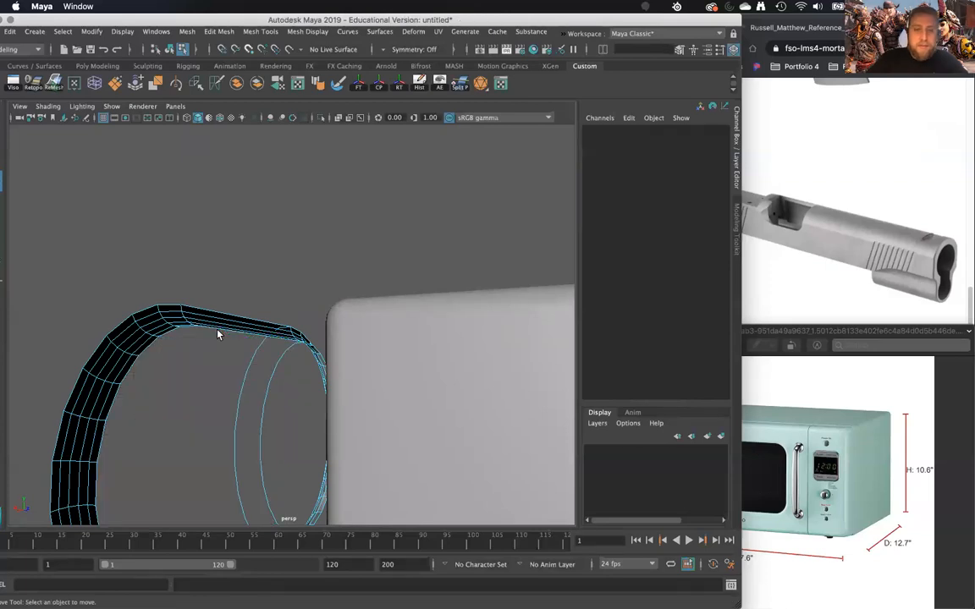
- Select the stretched ring as an object and isolate it in the viewport
left_click_drag(218, 334, 349, 335, "alt")
left_click(349, 335)
right_click_drag(392, 278, 448, 261)
scroll(405, 392, "down", 5)
middle_click_drag(405, 392, 415, 342, "alt")
scroll(415, 342, "up", 5)
left_click_drag(416, 342, 364, 315, "alt")
right_click_drag(353, 276, 457, 170)
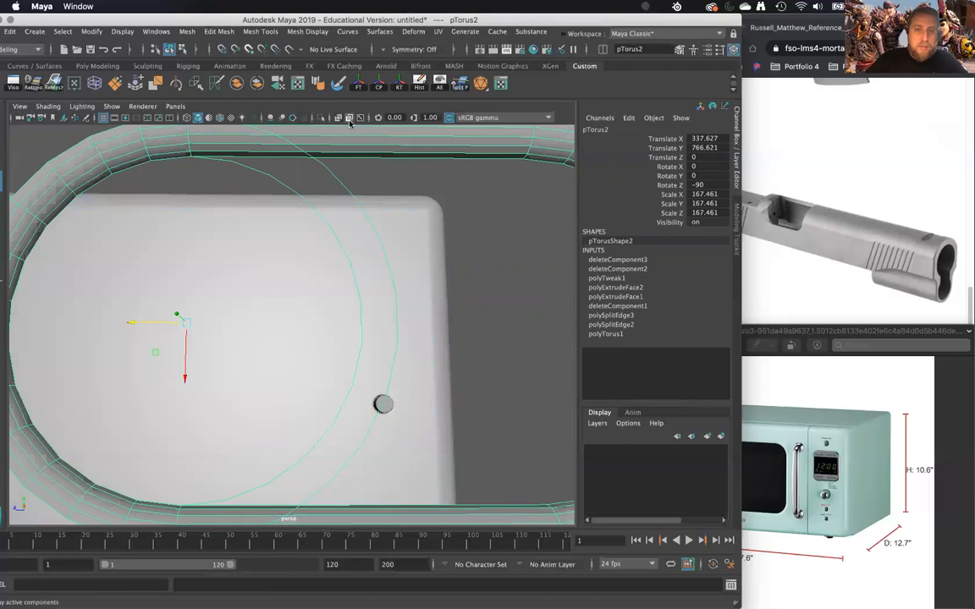
left_click(320, 118)
- Select the leftover thin faces along the old right arc inside the oval and delete them
left_click_drag(374, 365, 363, 277, "alt")
right_click_drag(364, 273, 366, 284)
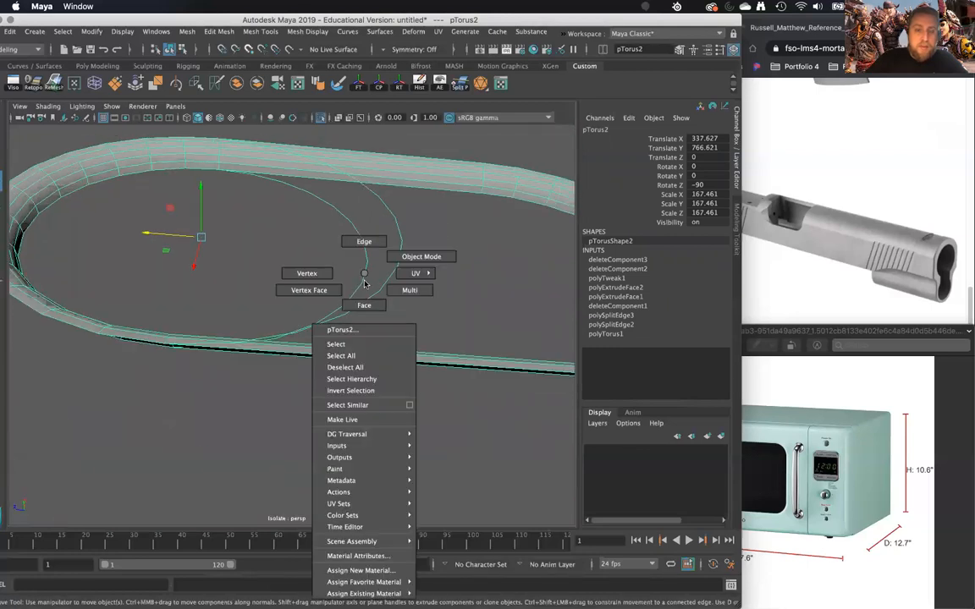
right_click_drag(349, 337, 345, 343)
left_click(341, 350)
mouse_move(336, 356)
left_mouse_down("alt")
mouse_move(331, 396)
mouse_move(328, 339)
left_mouse_up("alt")
left_click_drag(283, 216, 217, 214, "alt")
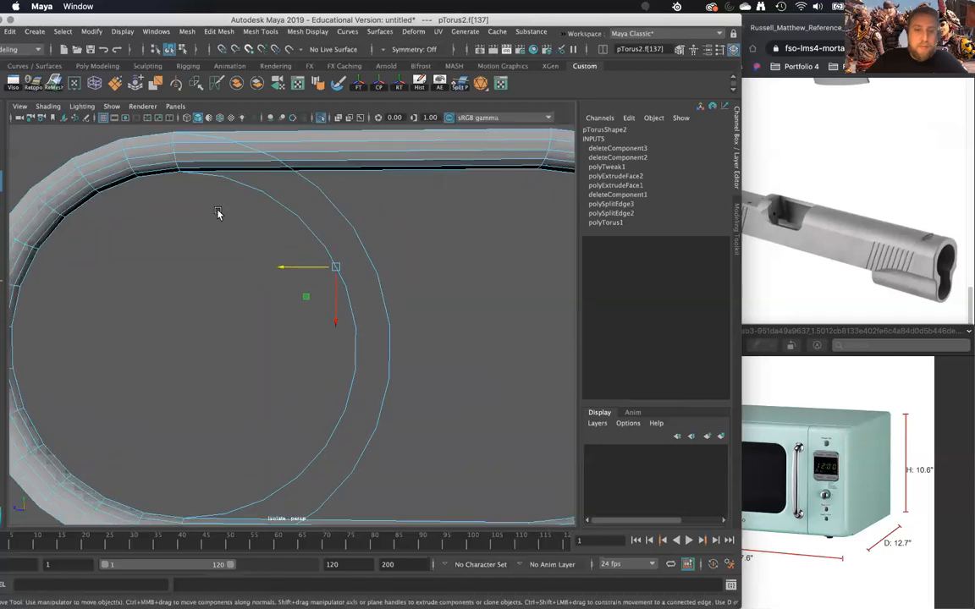
left_click_drag(195, 178, 446, 503)
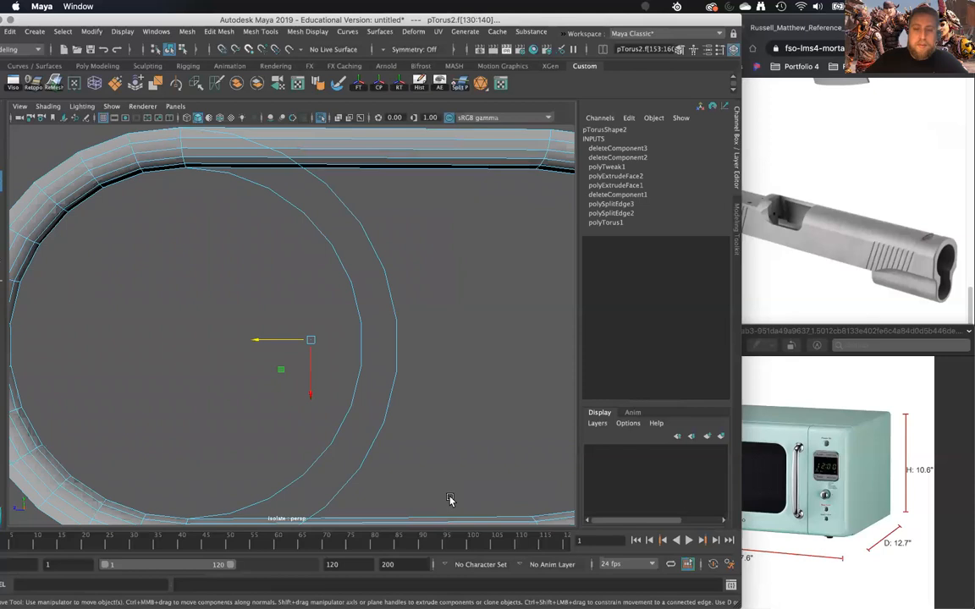
key("Delete")
- Delete the stray face sticking out from the inner edge of the ring's lower straight section
left_click_drag(337, 394, 280, 362, "alt")
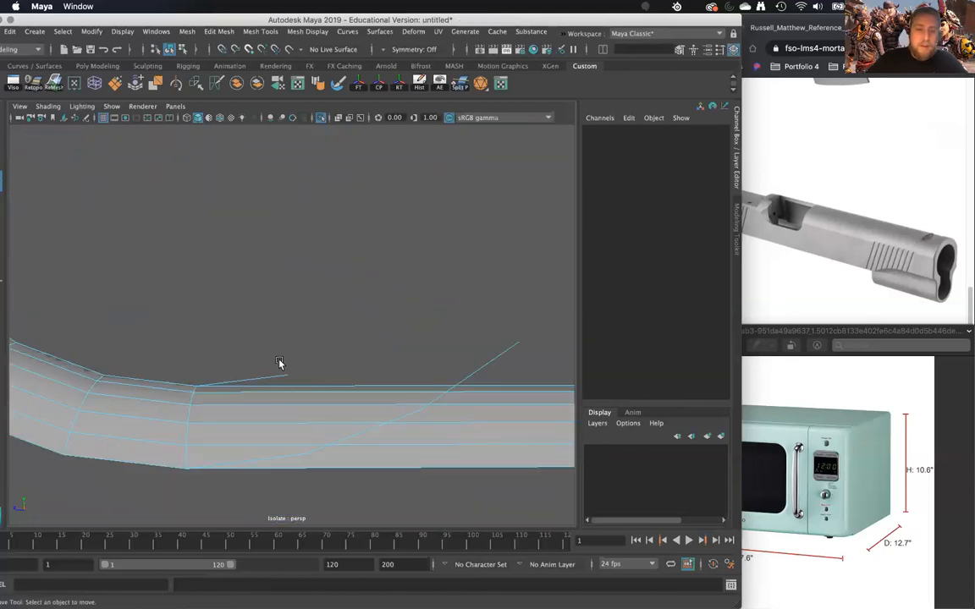
left_click(341, 412)
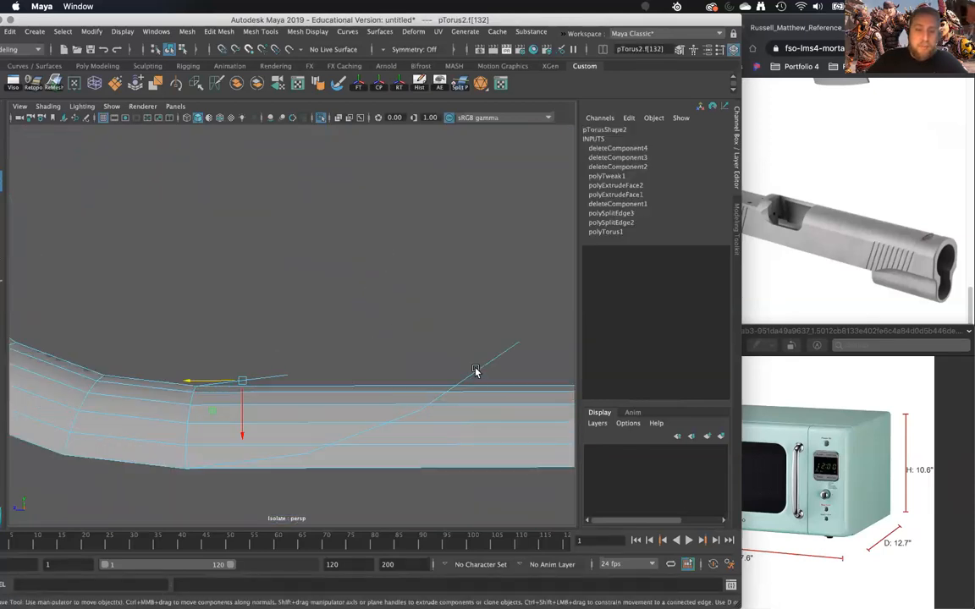
middle_click_drag(473, 374, 462, 303, "alt")
key("z")
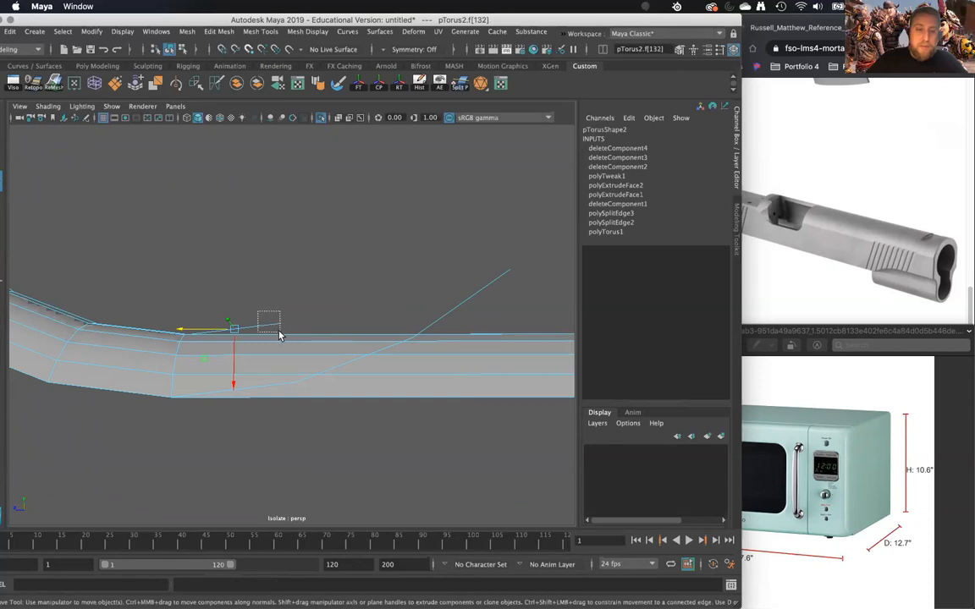
key("Delete")
right_click_drag(275, 345, 330, 286)
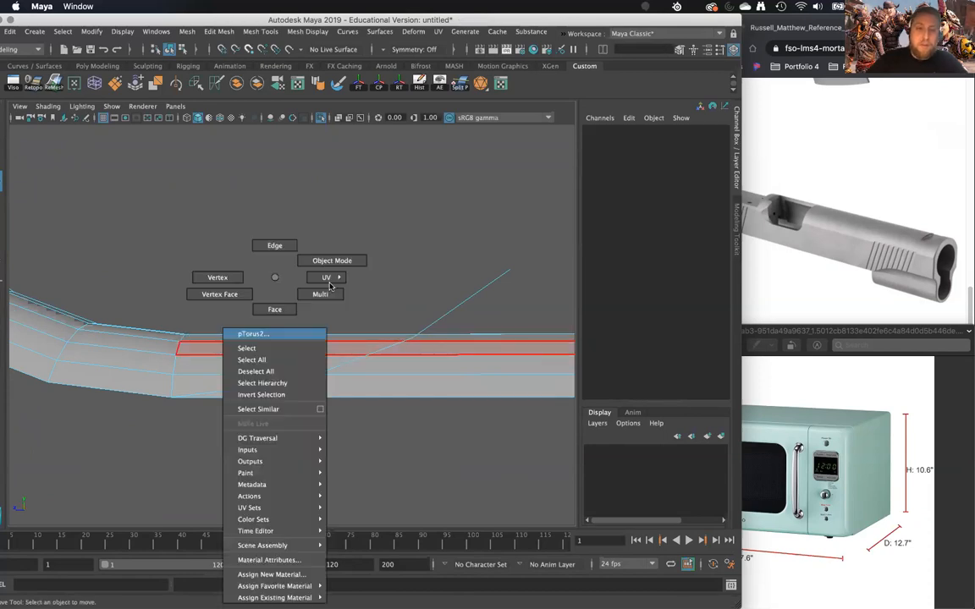
right_click_drag(312, 391, 312, 389)
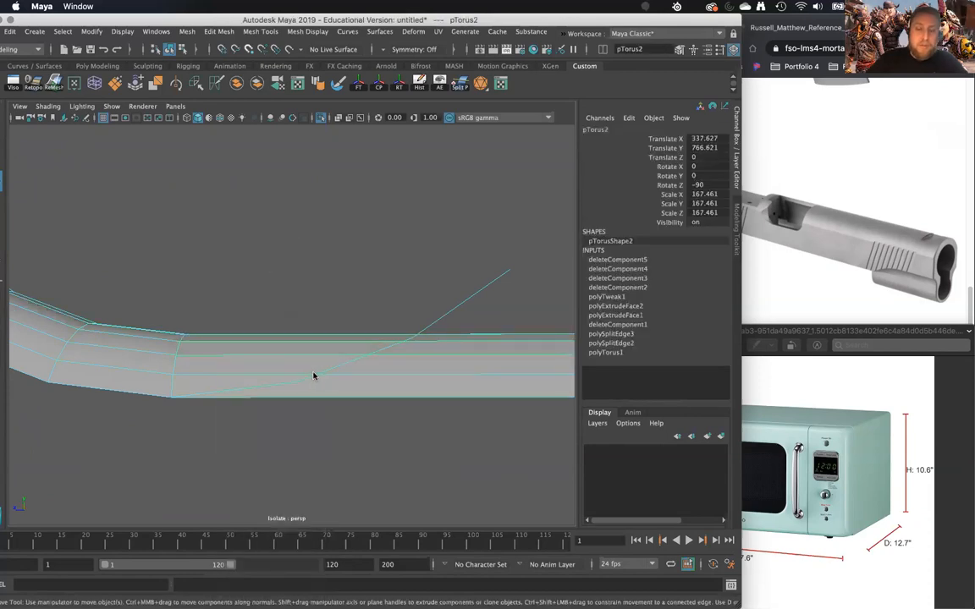
right_click(313, 376, "shift")
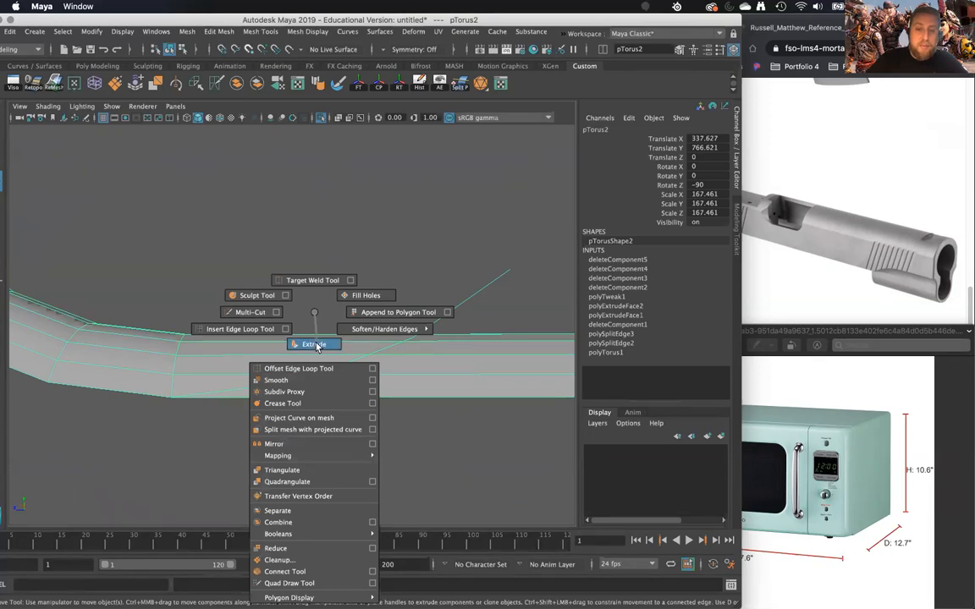
left_click(316, 346)
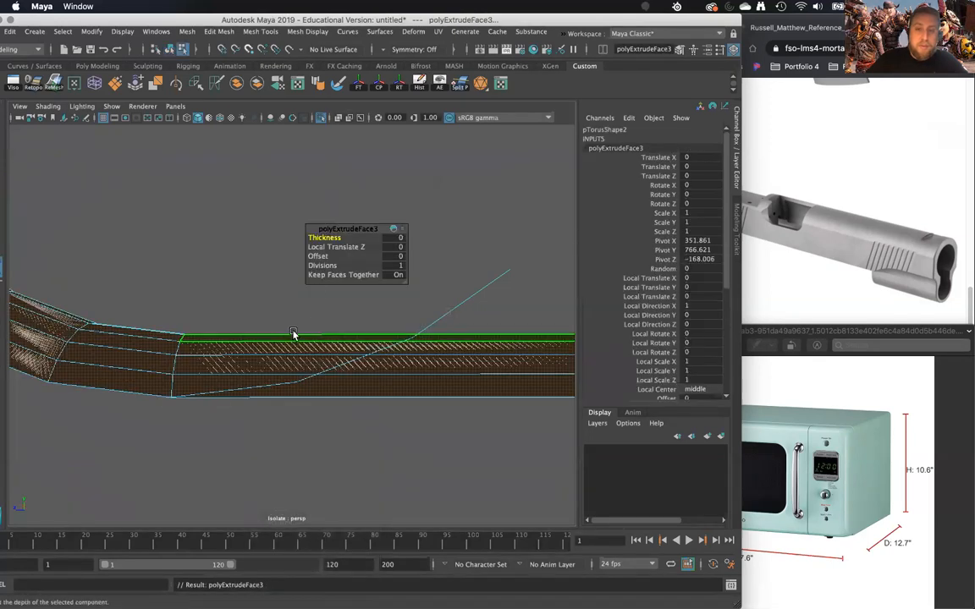
key("super+z")
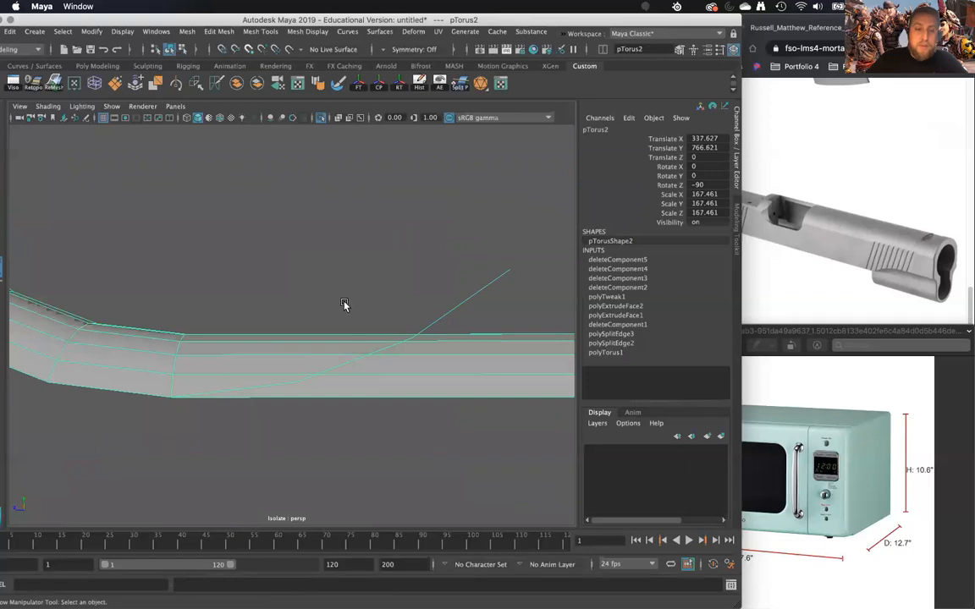
left_click(346, 305)
right_click(372, 303)
left_click(285, 379)
left_click_drag(284, 378, 302, 357, "alt")
middle_click_drag(302, 357, 307, 415, "alt")
left_click_drag(307, 414, 358, 358, "alt")
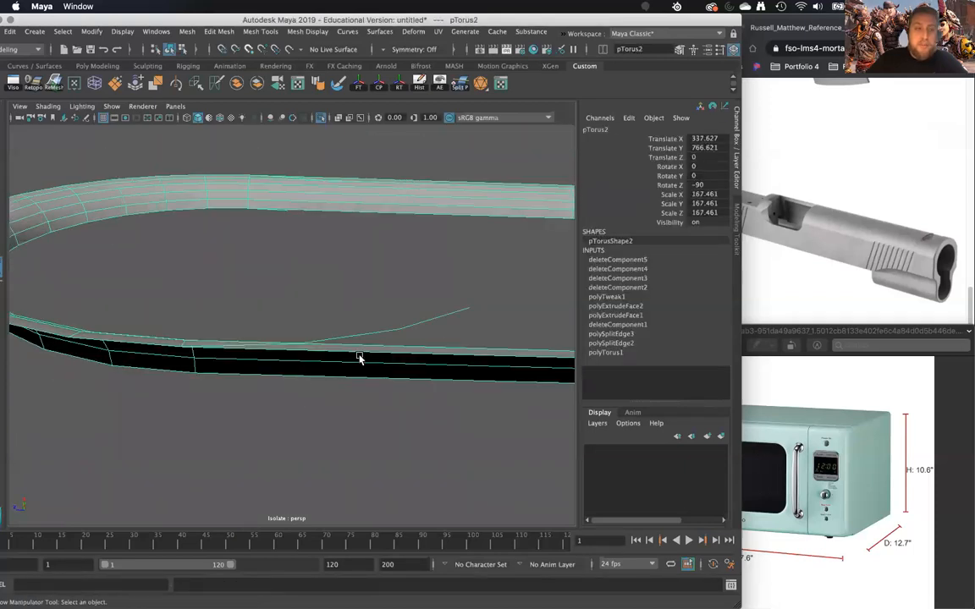
right_click(357, 354)
left_click_drag(485, 294, 369, 349)
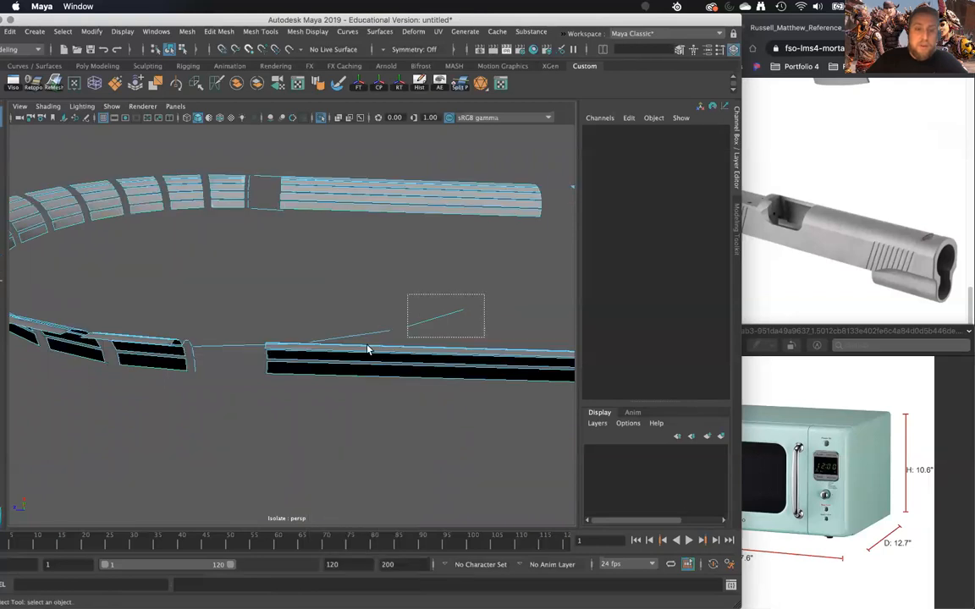
left_click_drag(312, 336, 296, 338)
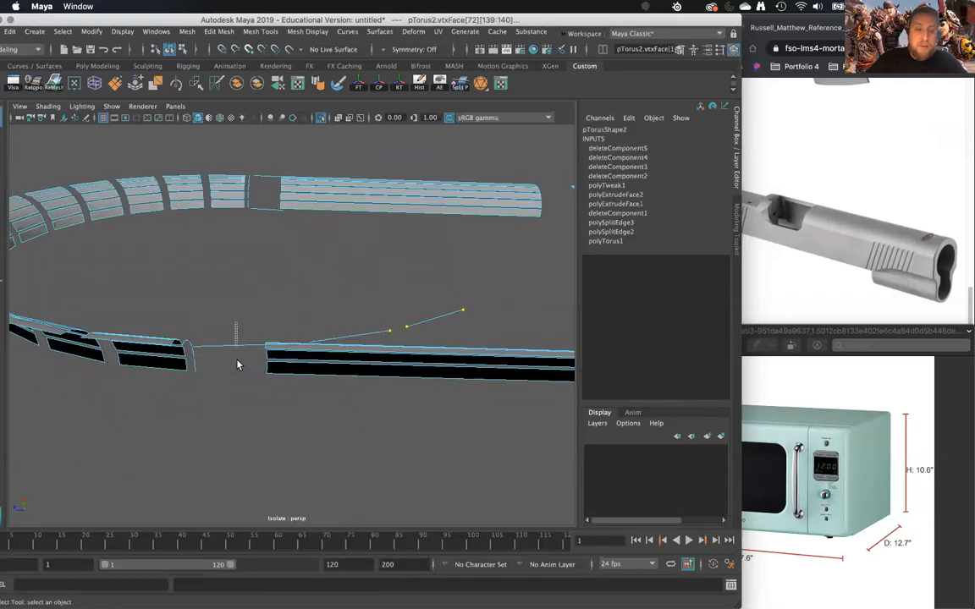
- Select the remaining stray faces of the old arc beside the lower straight section and delete them
right_click(409, 327)
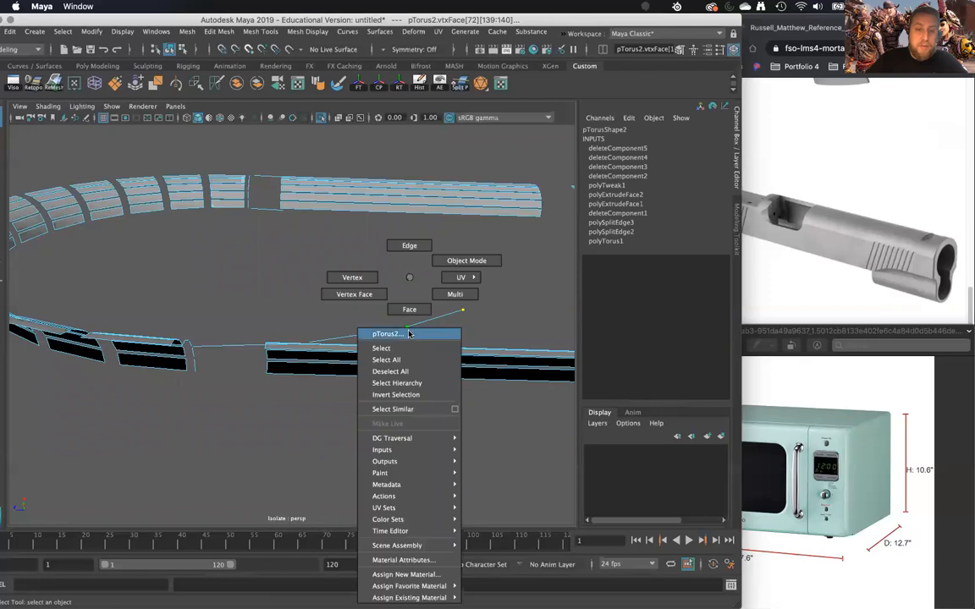
right_click_drag(409, 277, 410, 310)
left_click_drag(497, 279, 415, 330)
left_click_drag(343, 338, 321, 196)
key("Delete")
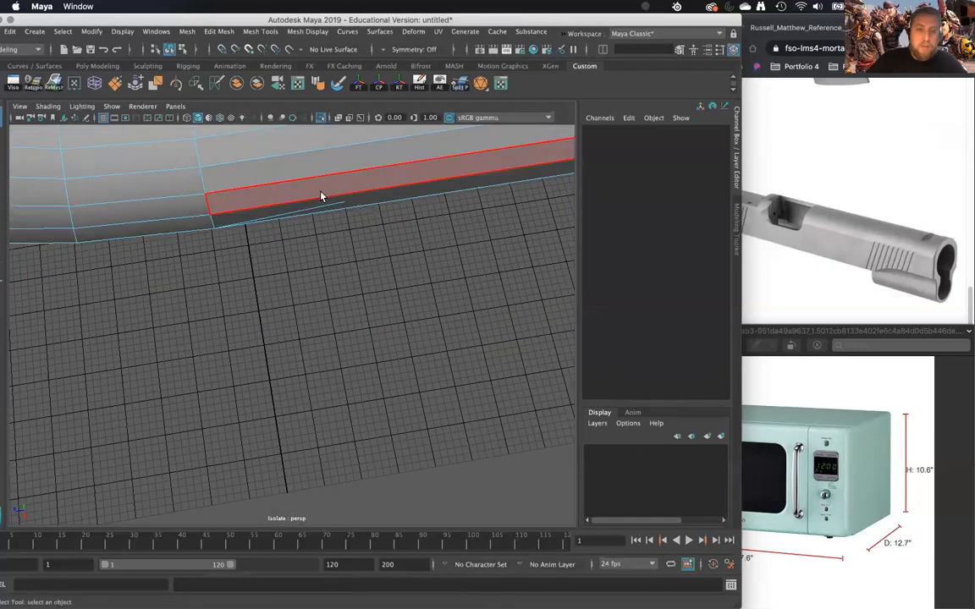
left_click(330, 213)
key("Delete")
- Delete the last stray faces near the upper straight section and return the ring to object selection
left_click(421, 255)
left_click_drag(421, 256, 358, 274, "alt")
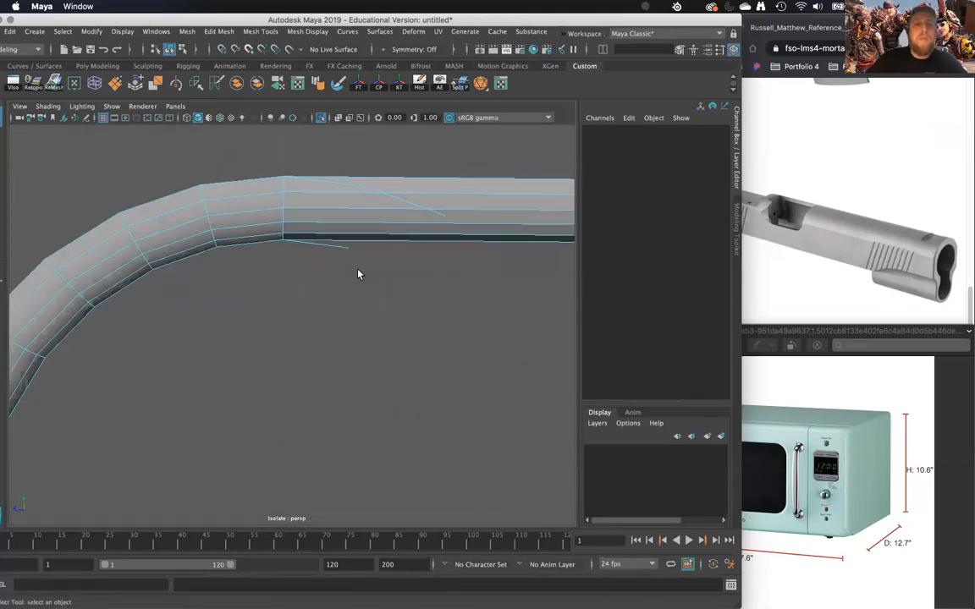
left_click_drag(466, 307, 468, 308)
left_click_drag(480, 161, 519, 297, "ctrl")
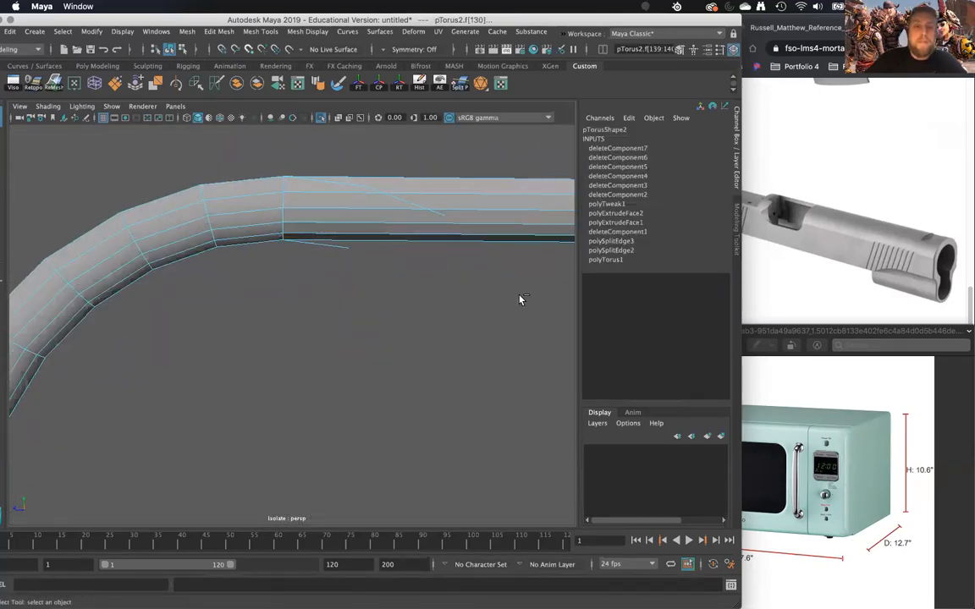
key("Delete")
scroll(515, 298, "down", 10)
middle_click_drag(479, 306, 447, 277, "alt")
right_click_drag(447, 276, 488, 256)
left_click_drag(474, 293, 445, 320, "alt")
left_click(448, 285)
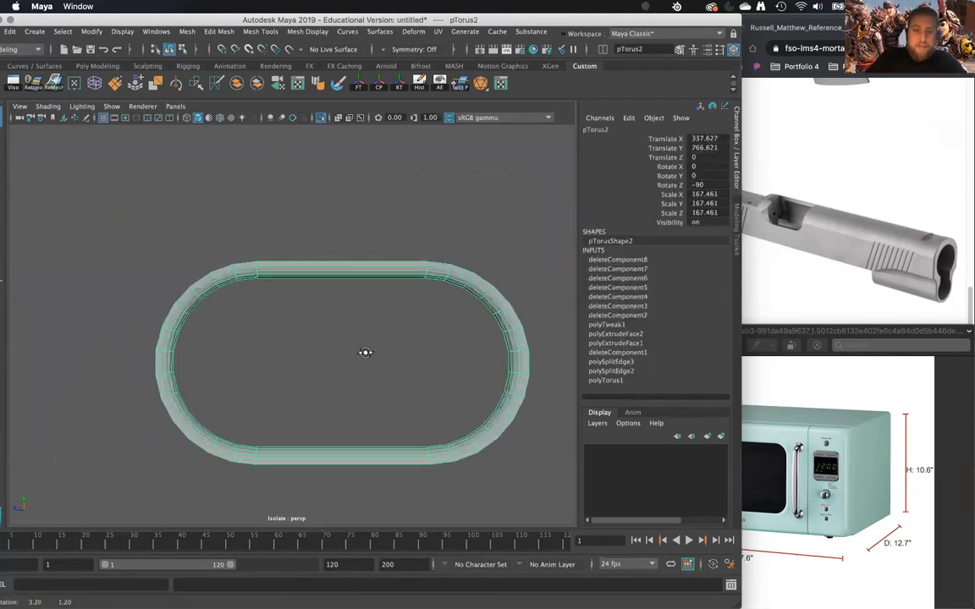
- Try deleting the cross-section edge loop at the middle of the ring's right end, and undo it
middle_click_drag(344, 348, 309, 349, "alt")
mouse_move(309, 349)
left_mouse_down("alt")
mouse_move(315, 342)
mouse_move(315, 353)
left_mouse_up("alt")
right_click_drag(131, 283, 127, 247)
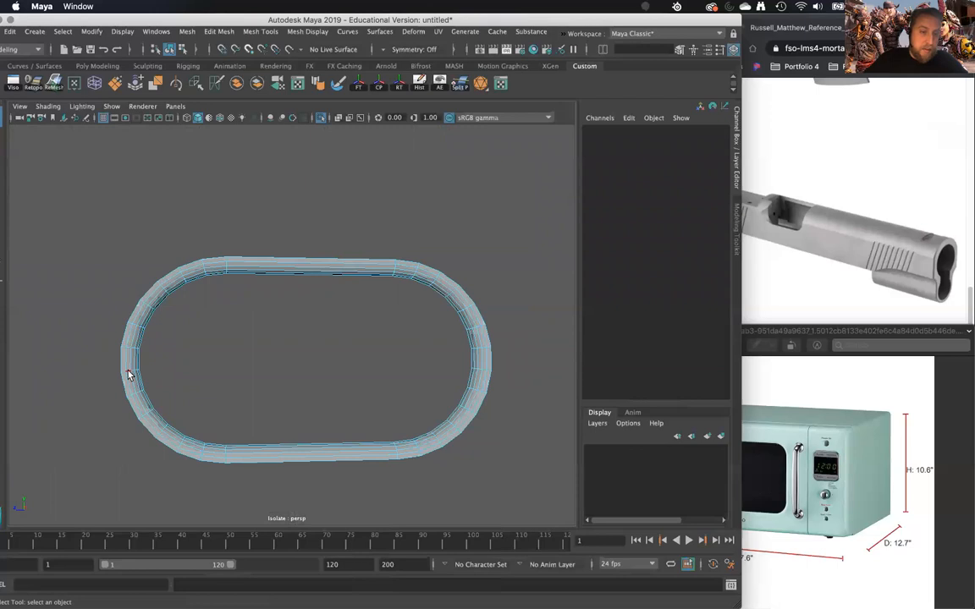
double_click(129, 375)
double_click(481, 373, "shift")
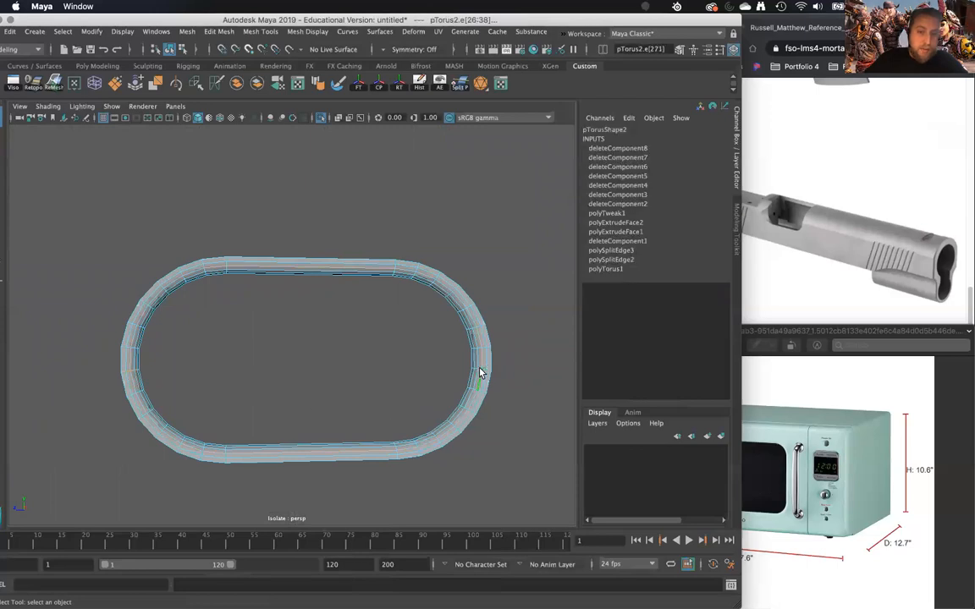
double_click(486, 372)
right_click_drag(484, 372, 415, 388, "shift")
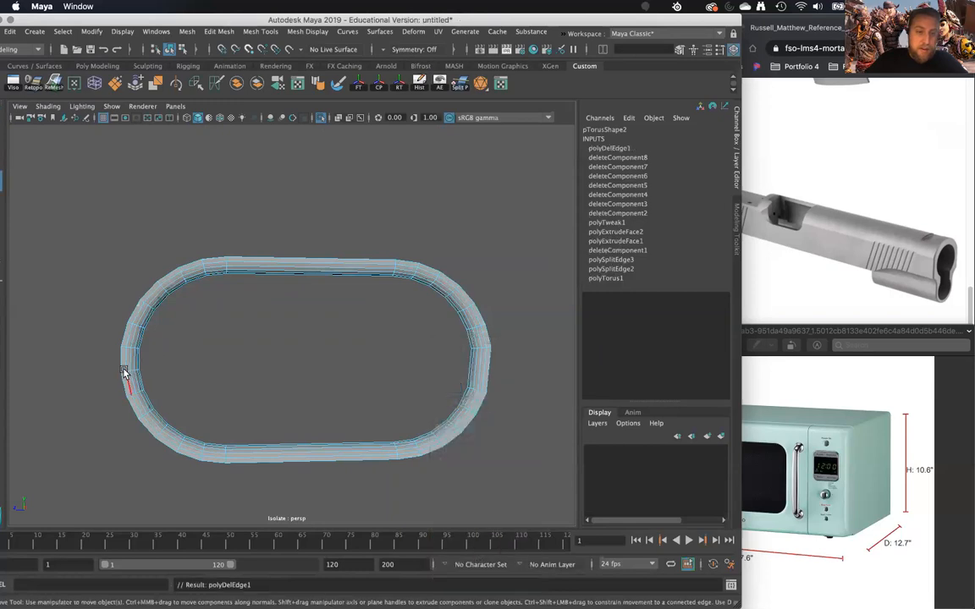
double_click(124, 372)
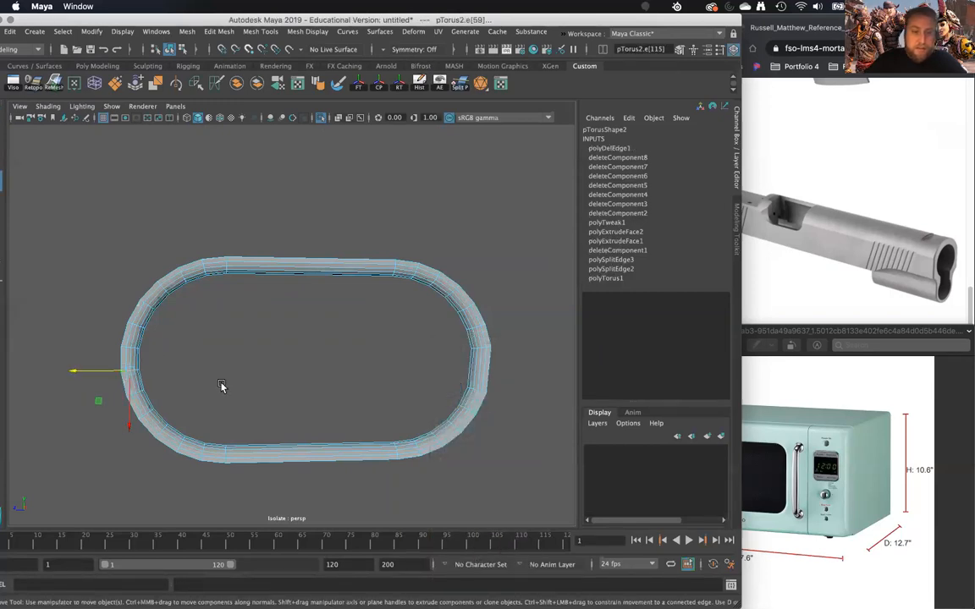
key("z")
key("z")
key("z")
key("z")
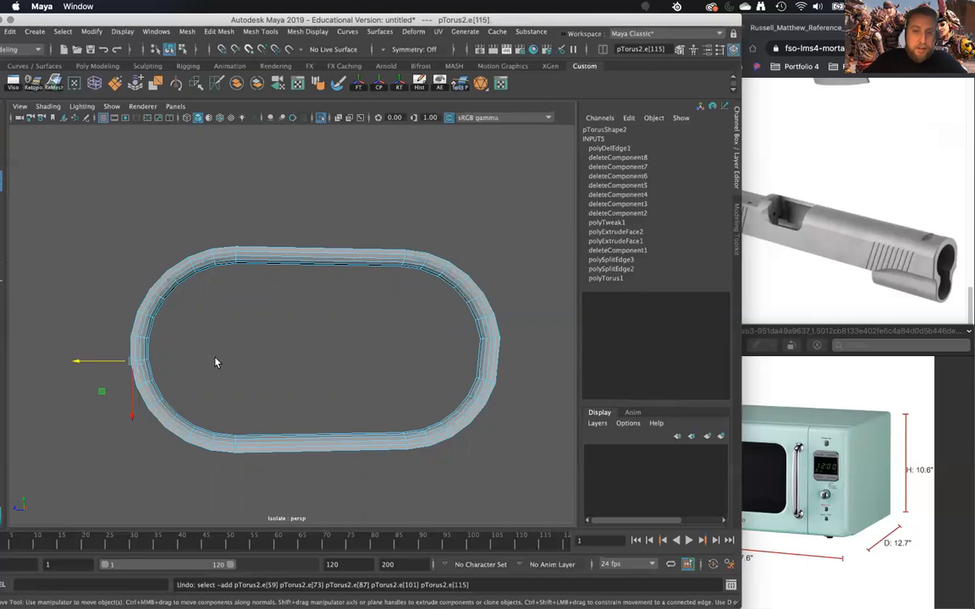
- Try to collapse the short lengthwise edges at the middle of both rounded ends so each end has a single cross-section loop
middle_click_drag(322, 361, 298, 355, "alt")
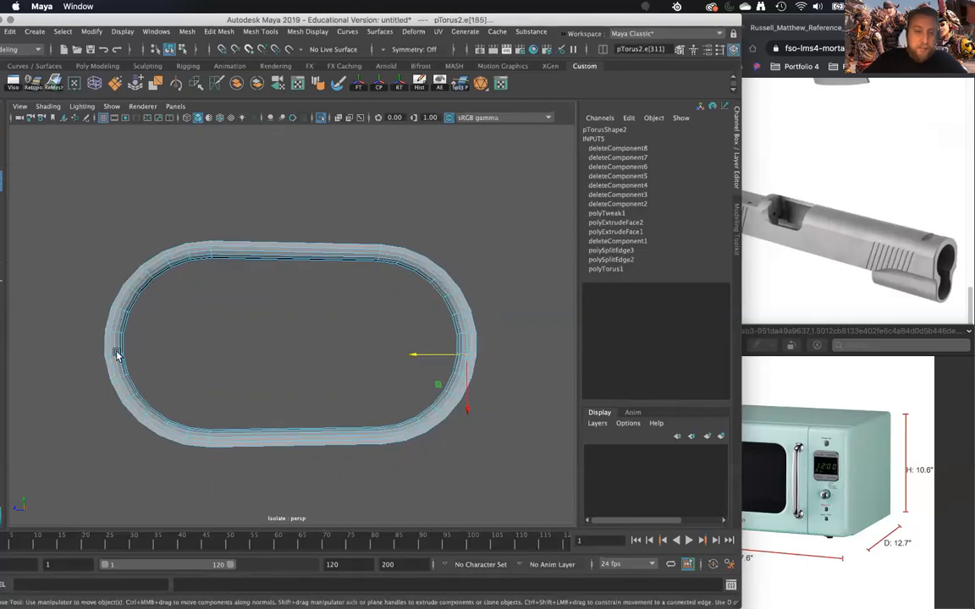
left_click(109, 346)
double_click(121, 351)
right_click_drag(166, 330, 258, 285, "shift")
double_click(462, 340)
key("g")
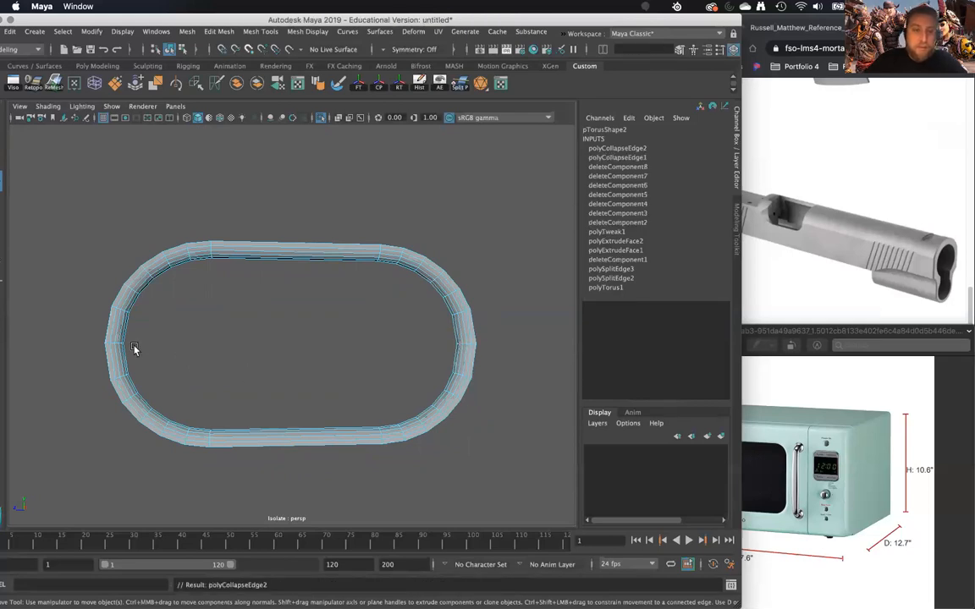
- Try deleting the cross-section edge loop at the middle of the ring's left end to flatten it
left_click(109, 344)
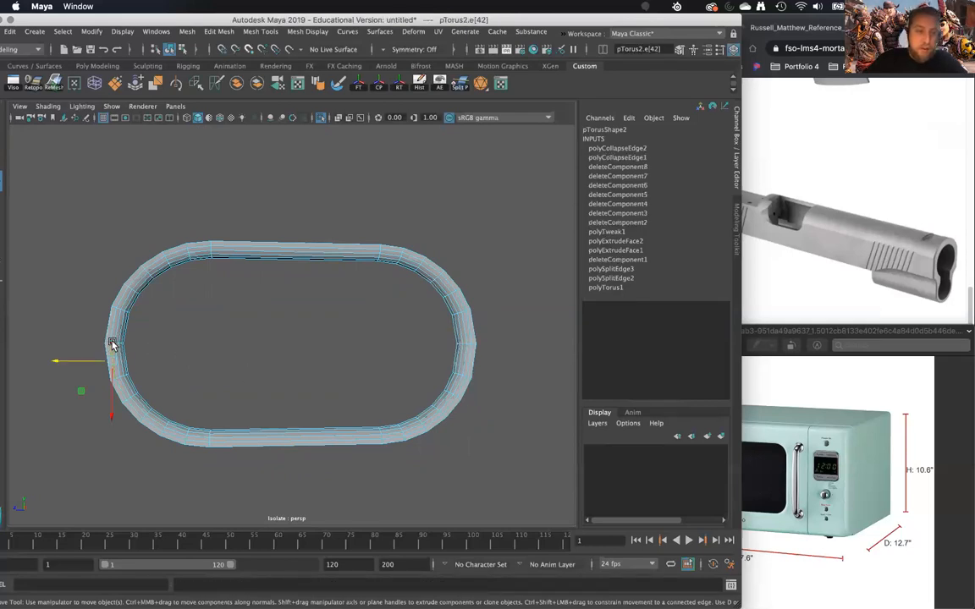
left_click(108, 344)
double_click(108, 345)
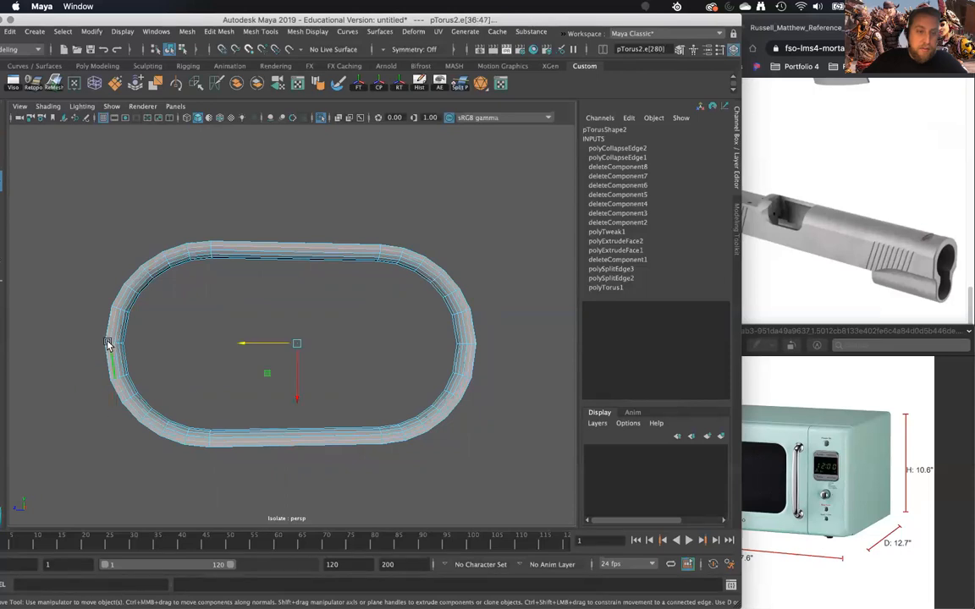
scroll(228, 333, "down", 1)
scroll(142, 332, "up", 5)
double_click(78, 336)
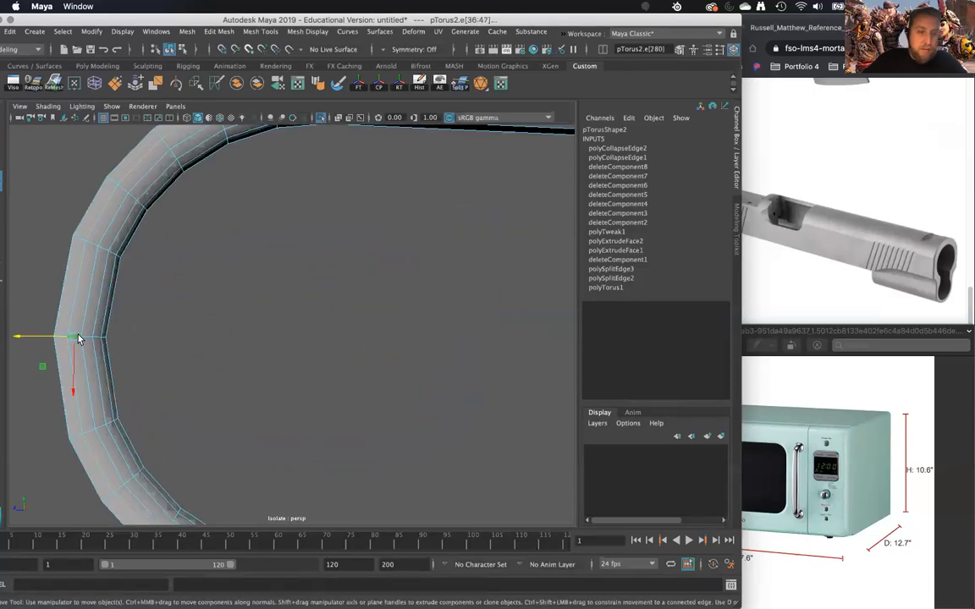
right_click_drag(113, 321, 89, 340, "shift")
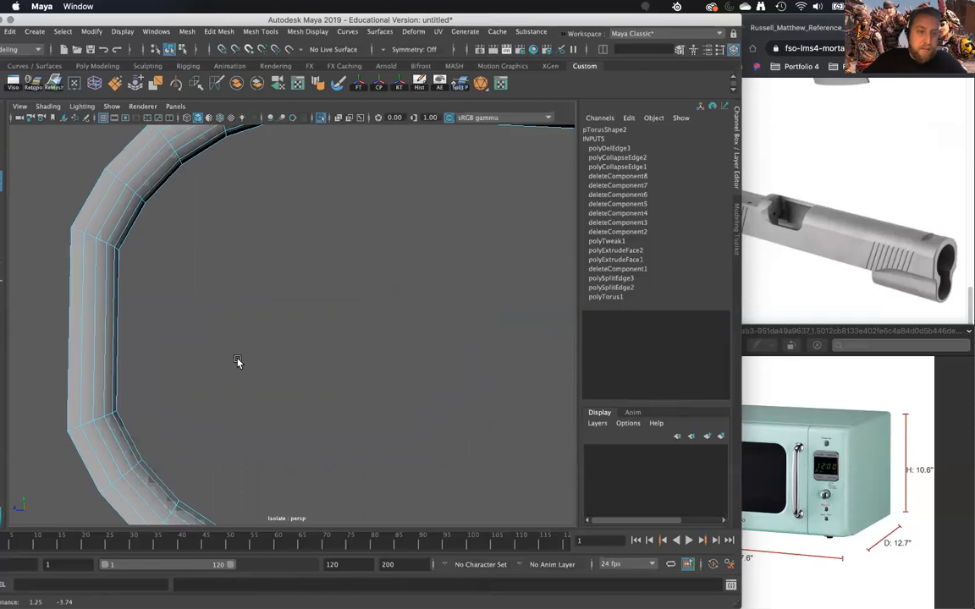
- Try deleting the matching cross-section edge loop at the middle of the ring's right end
middle_click_drag(280, 377, 172, 379, "alt")
scroll(173, 379, "down", 6)
middle_click_drag(293, 371, 181, 367, "alt")
scroll(279, 347, "up", 4)
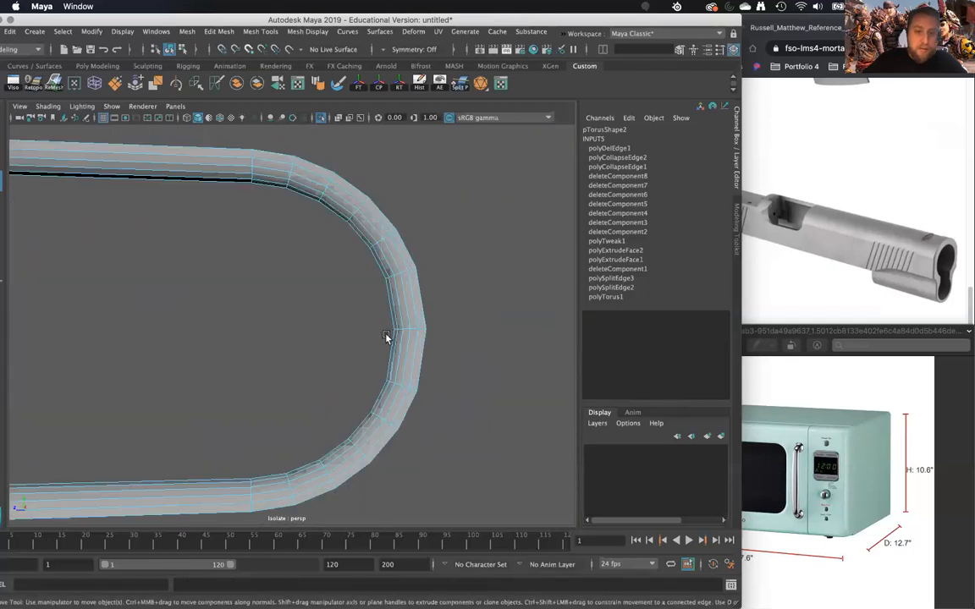
double_click(415, 330)
right_click_drag(416, 331, 401, 340, "shift")
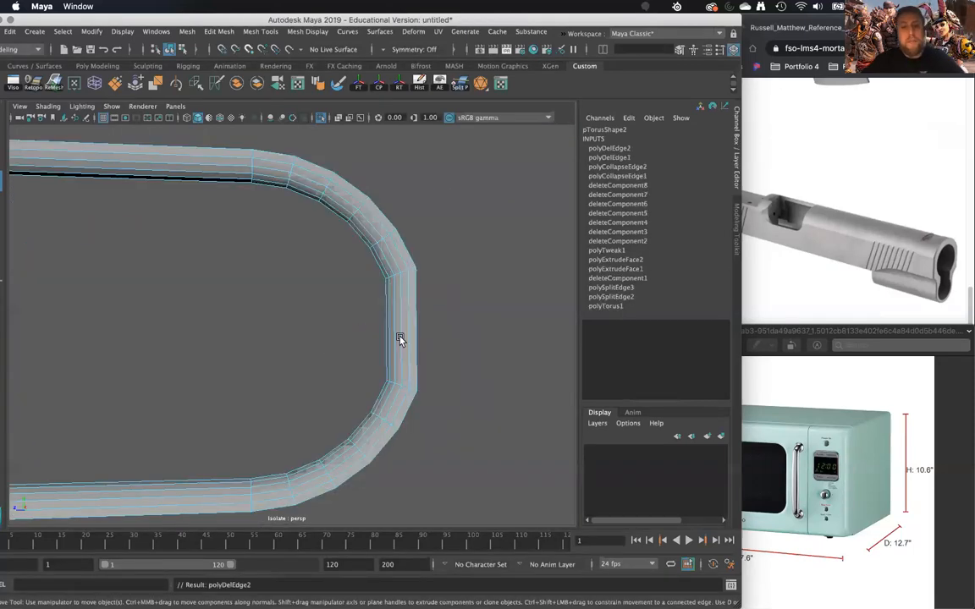
scroll(364, 349, "down", 6)
left_click_drag(343, 355, 377, 342, "alt")
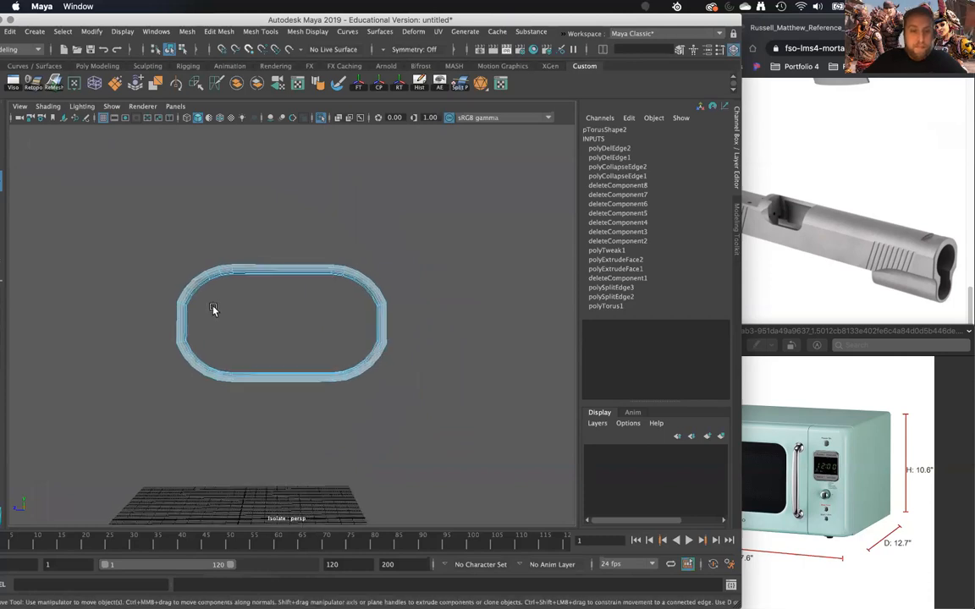
- Undo the edge-loop deletions and the edge collapses at both ends of the ring
right_click_drag(196, 284, 148, 279)
key("z")
key("z")
key("z")
key("z")
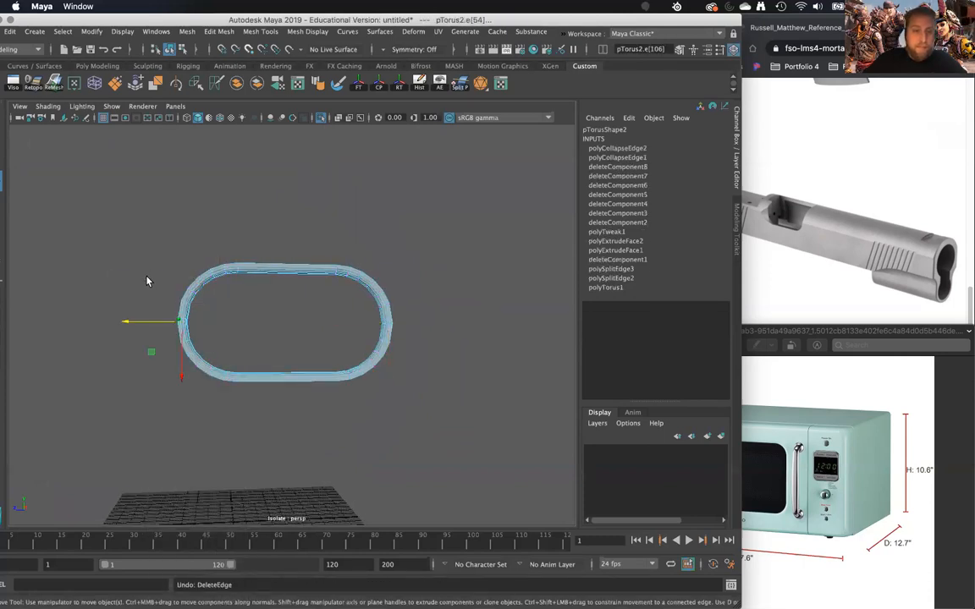
key("z")
key("z")
key("z")
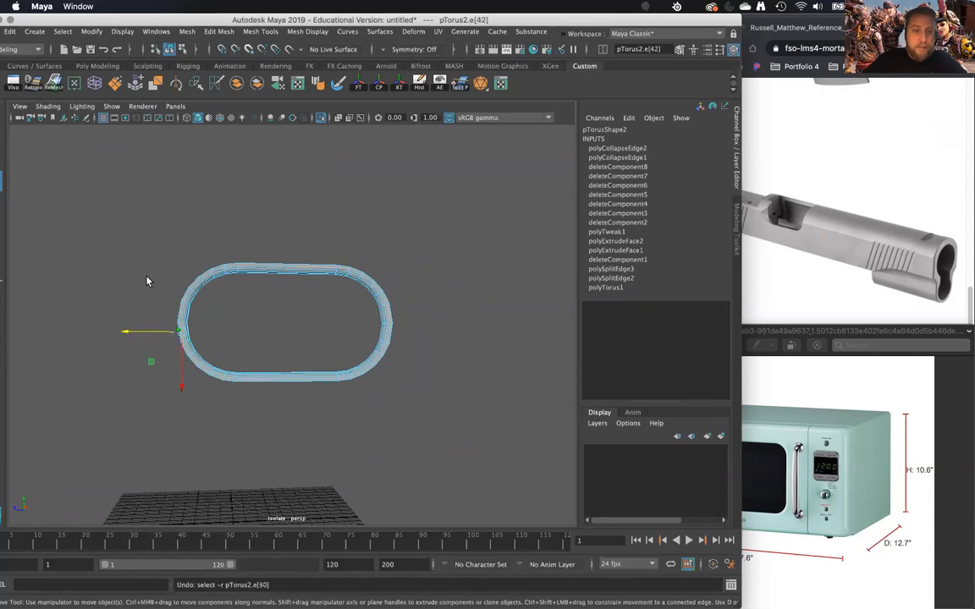
key("z")
right_click_drag(186, 279, 135, 277)
left_click_drag(121, 202, 439, 320)
key("z")
key("z")
key("z")
key("z")
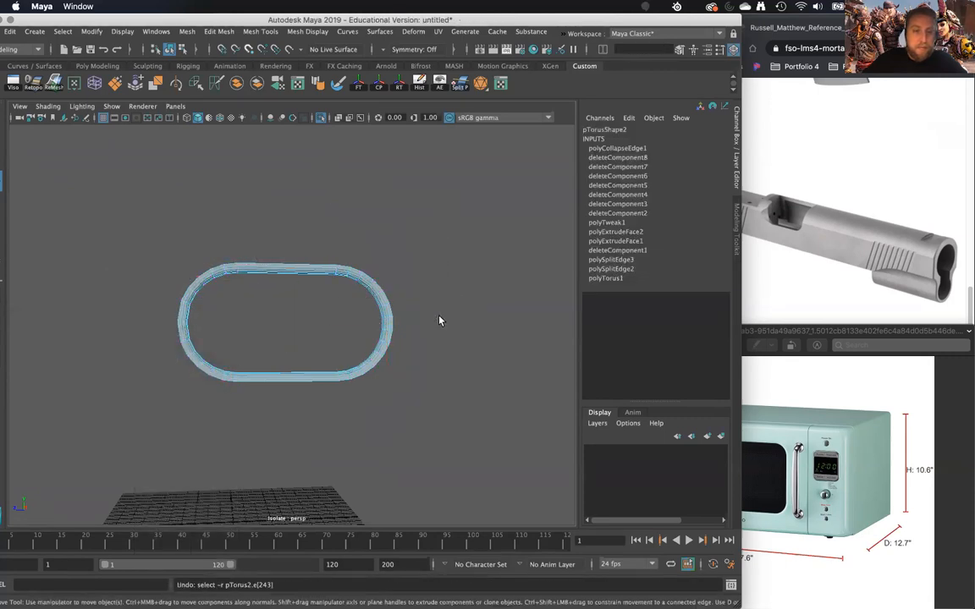
key("z")
key("z")
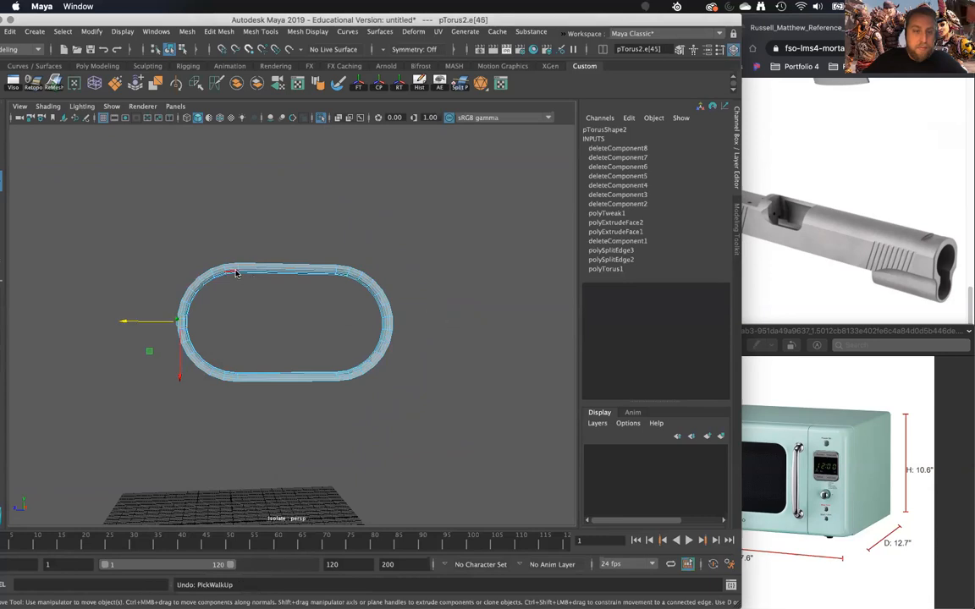
- Select the vertices of the ring's upper half and move them upward to lengthen its vertical sides
right_click_drag(232, 269, 183, 246)
left_click_drag(139, 228, 438, 325)
left_click_drag(288, 329, 301, 296)
left_click_drag(218, 320, 208, 323, "alt")
left_click_drag(148, 318, 424, 412)
left_click_drag(284, 386, 284, 387)
- Move the ring's left-half vertices outward and its upper-half vertices upward to form a larger rounded rectangle
left_click_drag(124, 196, 264, 426)
left_click_drag(152, 306, 84, 317)
middle_click_drag(129, 330, 191, 339, "alt")
left_click_drag(191, 339, 179, 320, "alt")
left_click_drag(115, 209, 477, 318)
left_click_drag(314, 316, 320, 279)
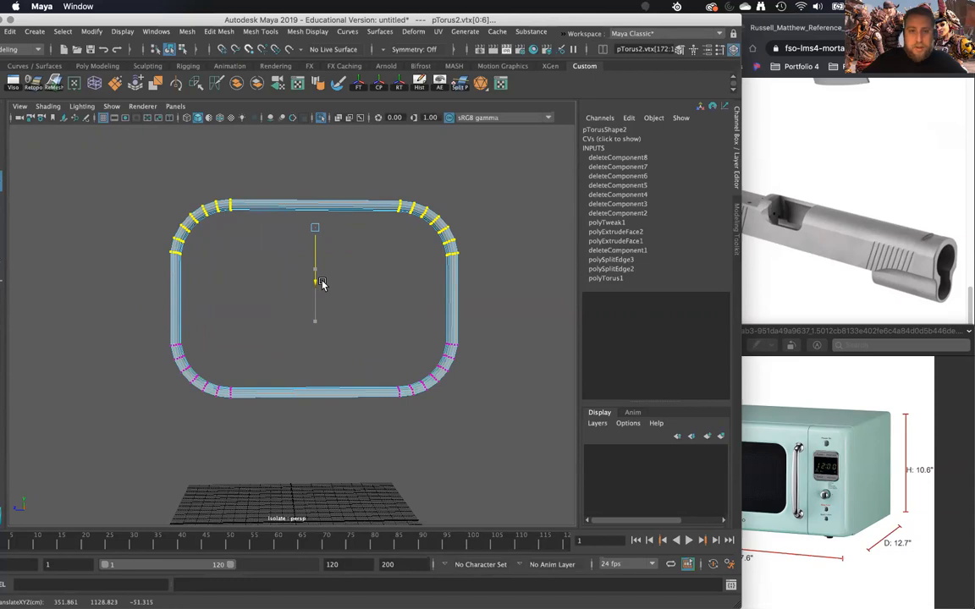
- Return the ring to object selection, select it, and turn off isolation to show the whole model
left_click_drag(394, 322, 410, 230, "alt")
right_click_drag(410, 230, 474, 209)
left_click(427, 238)
left_click_drag(441, 279, 398, 140, "alt")
left_click(324, 118)
- Scale the ring down uniformly to 61.466 and move it onto the microwave's front face
left_click_drag(351, 234, 398, 342, "alt")
key("r")
left_click_drag(305, 347, 373, 356)
scroll(341, 372, "up", 5)
key("w")
left_click_drag(423, 398, 308, 321)
left_click_drag(298, 399, 302, 396)
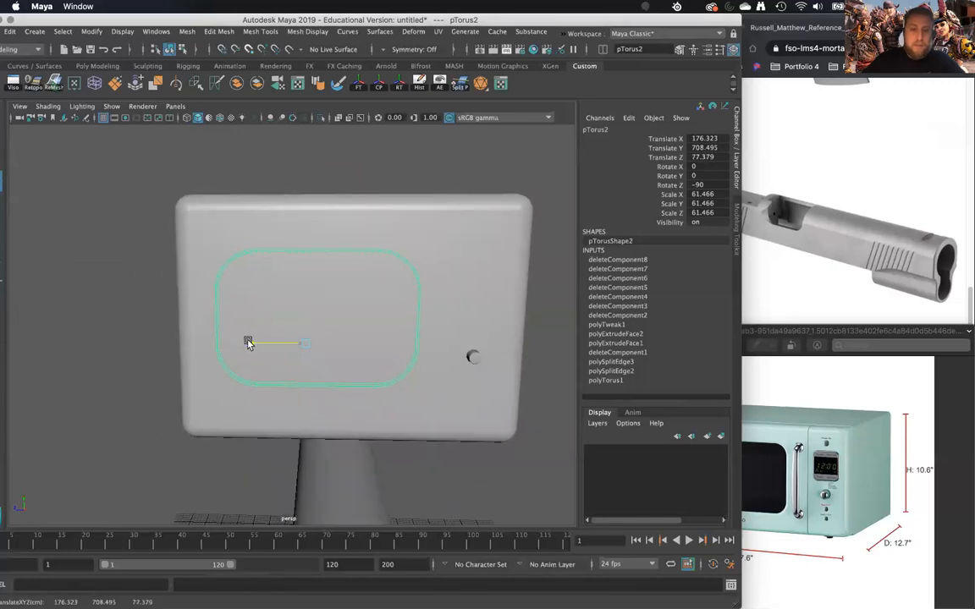
- Enlarge the ring uniformly to 67.536 and reposition it on the microwave's front to match the reference door window
left_click_drag(306, 387, 316, 349, "alt")
key("r")
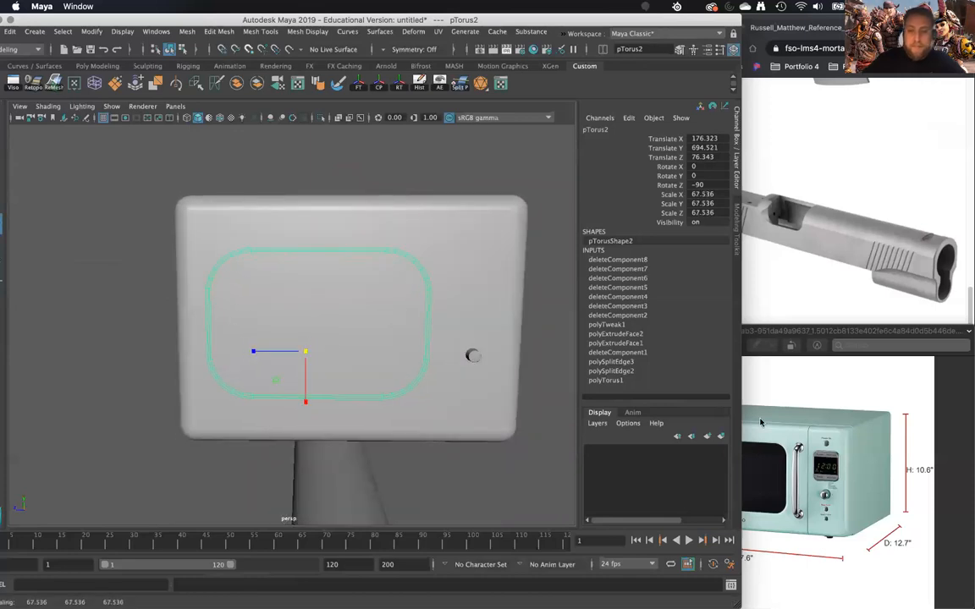
left_click(803, 407)
left_click(209, 323)
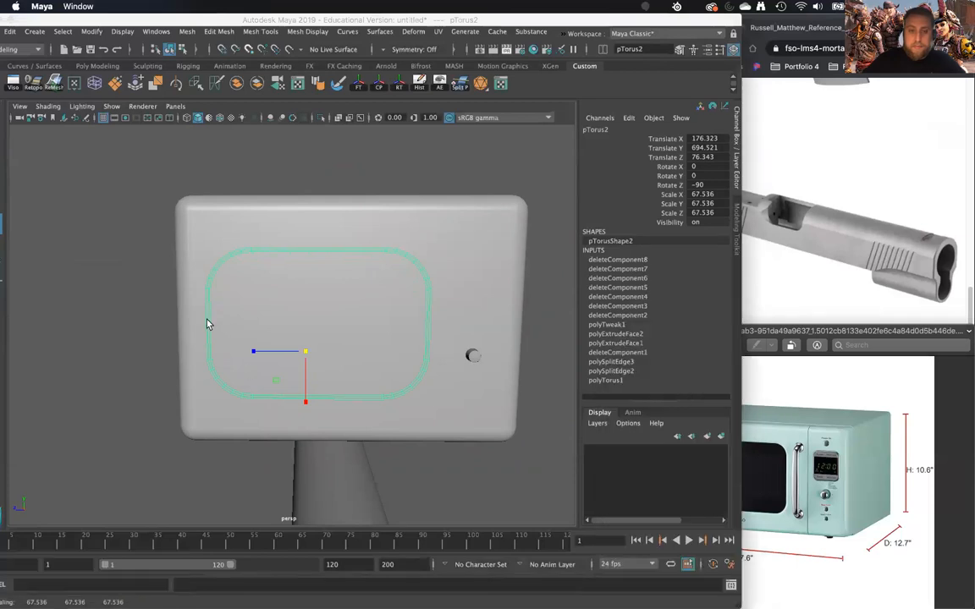
key("w")
left_click_drag(250, 351, 257, 351)
left_click_drag(314, 361, 249, 358, "alt")
- Try stretching the ring vertically to a Scale X of 77.518 and shifting it on the front face
key("r")
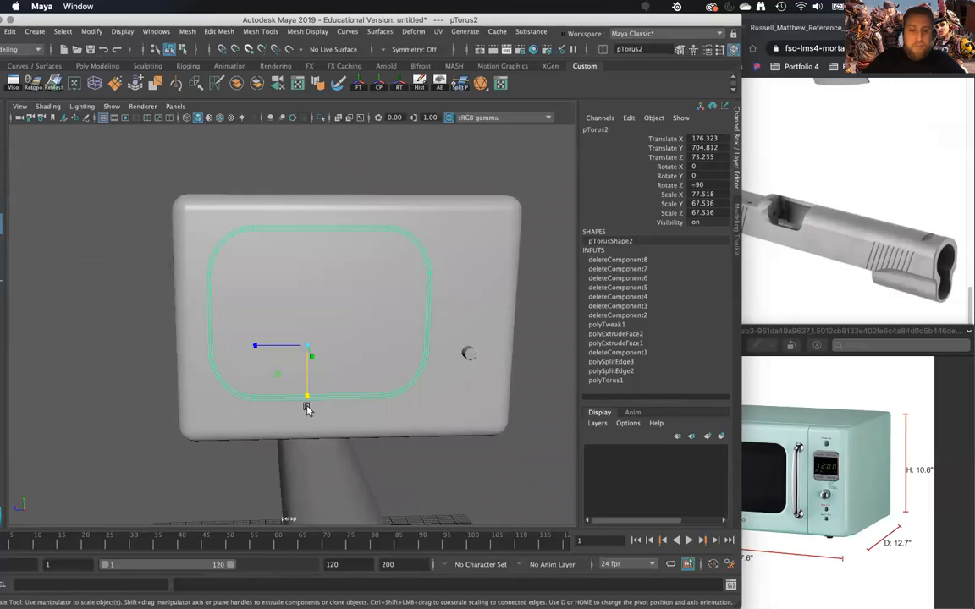
key("w")
left_click_drag(256, 346, 256, 350)
mouse_move(307, 396)
left_mouse_down()
mouse_move(228, 383)
mouse_move(211, 394)
mouse_move(316, 370)
mouse_move(315, 385)
left_mouse_up()
- Make the ring taller by raising its upper corner vertices, and select its left corner vertices
right_click_drag(226, 259, 169, 217)
left_click_drag(168, 217, 420, 277)
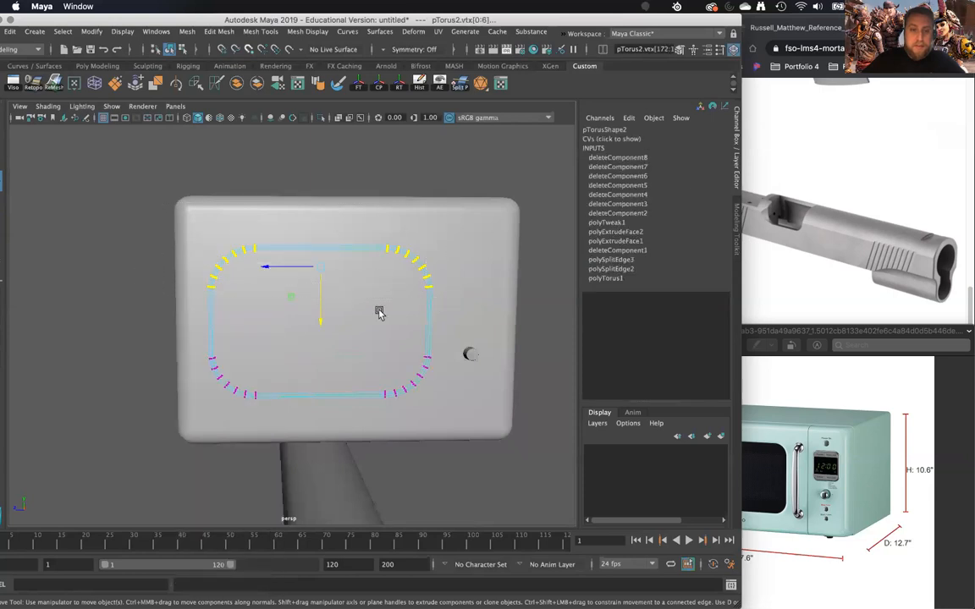
left_click_drag(321, 322, 322, 310)
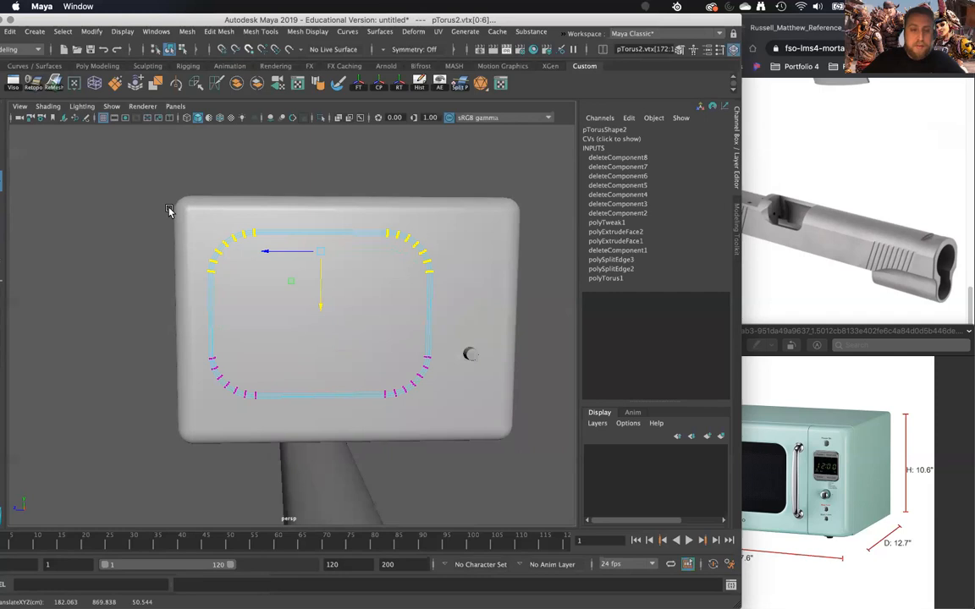
left_click_drag(163, 207, 286, 397)
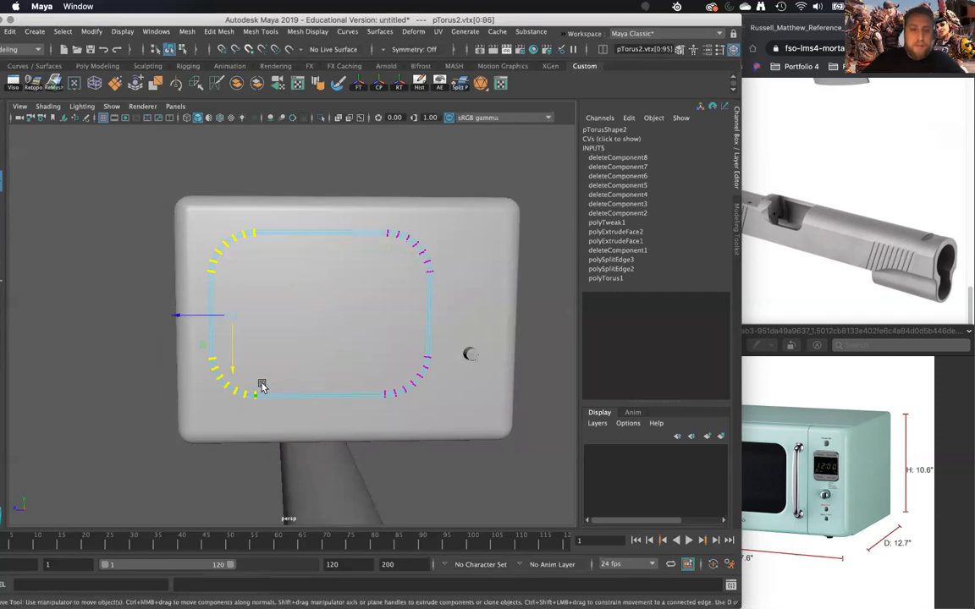
left_click_drag(447, 422, 448, 423)
left_click_drag(322, 427, 298, 423)
- Return the ring to object selection and examine from several angles how it sits in the microwave's front face
right_click_drag(318, 232, 357, 222)
left_click_drag(357, 223, 332, 241, "alt")
left_click(364, 231)
left_click(340, 264, "shift")
right_click_drag(333, 241, 358, 407, "alt")
left_click_drag(358, 407, 200, 350, "alt")
left_click(253, 358)
left_click(193, 297)
- Try deleting the microwave's large front face behind the ring, and undo it
right_click(106, 271)
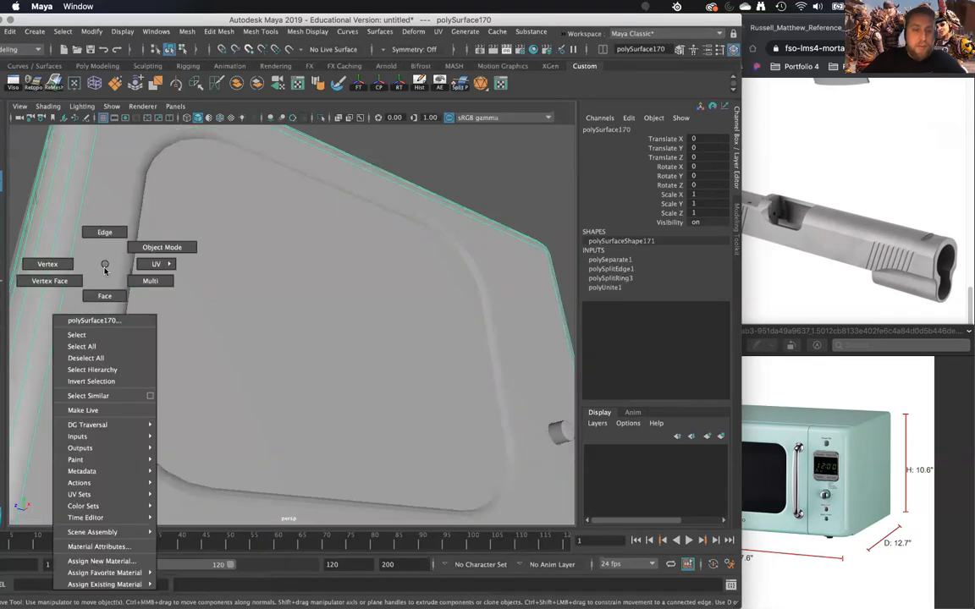
left_click(104, 292)
left_click_drag(100, 285, 153, 341, "alt")
key("Delete")
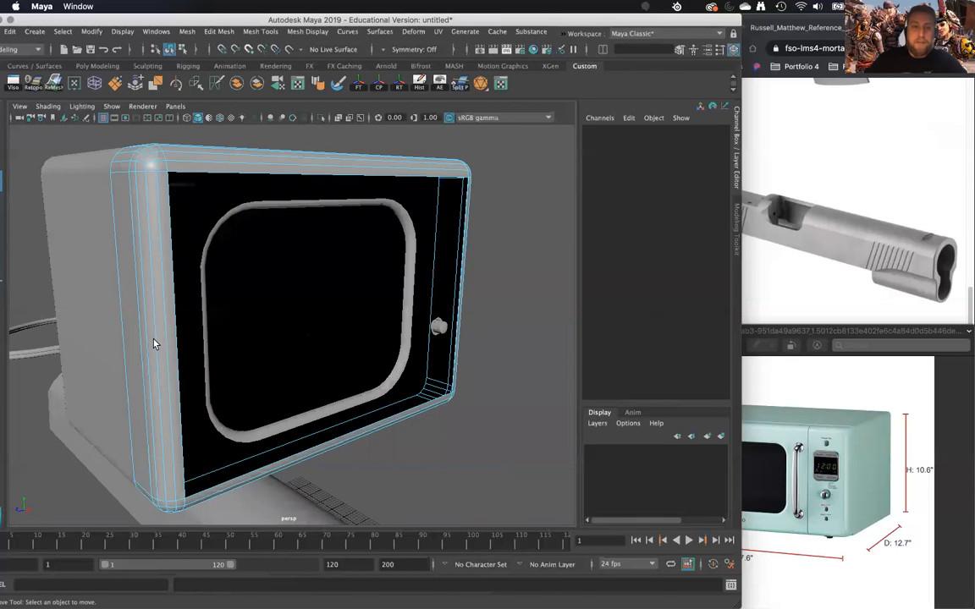
left_click_drag(236, 306, 236, 279, "alt")
key("super+z")
- Insert a vertical edge loop around the microwave's front shell between the window ring and the knob
left_click_drag(254, 325, 233, 344, "alt")
right_click_drag(191, 194, 249, 175)
left_click(239, 202)
left_click(209, 190, "shift")
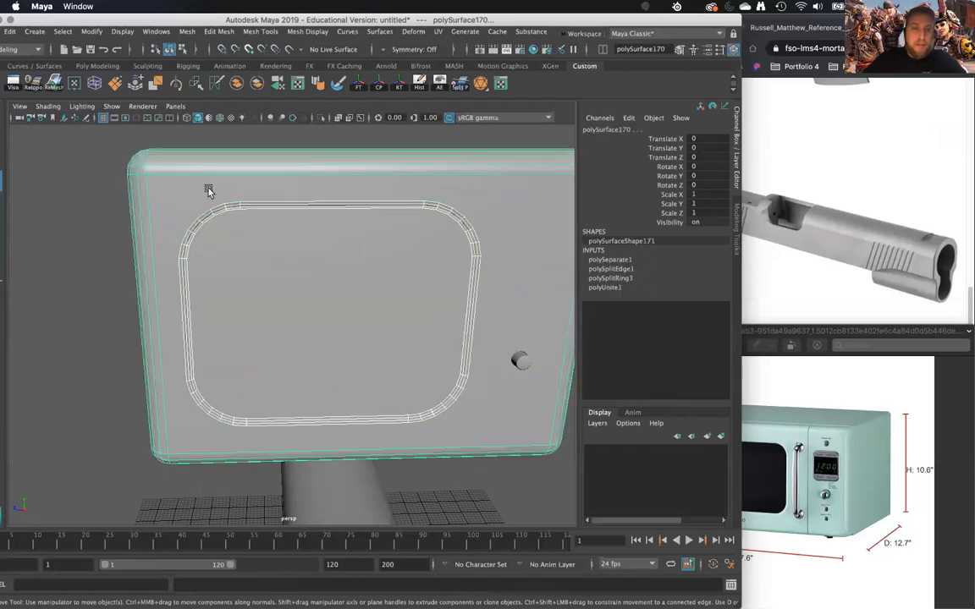
left_click_drag(481, 236, 369, 211, "alt")
right_click(377, 183, "shift")
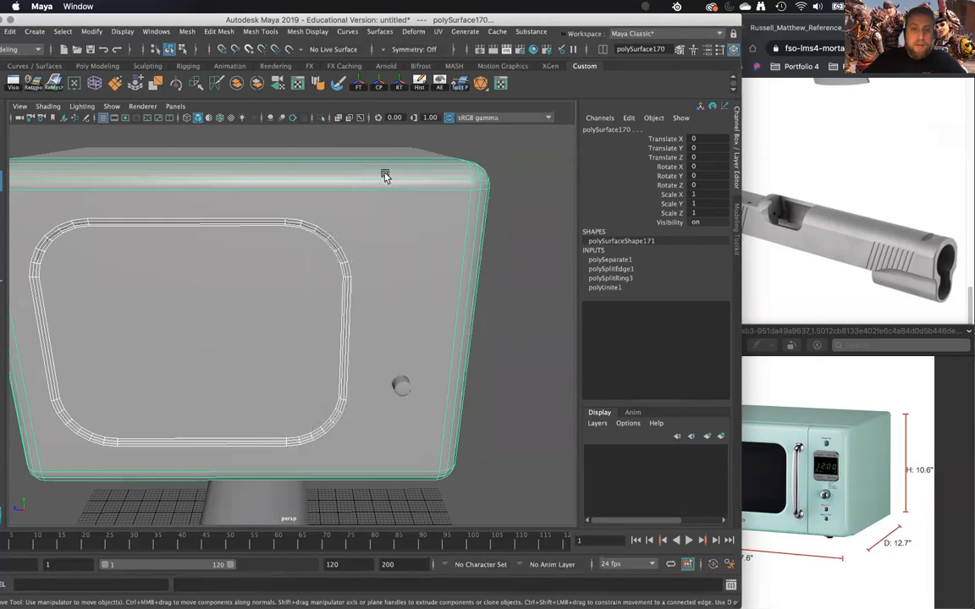
left_click(385, 173)
right_click_drag(386, 173, 315, 195, "shift")
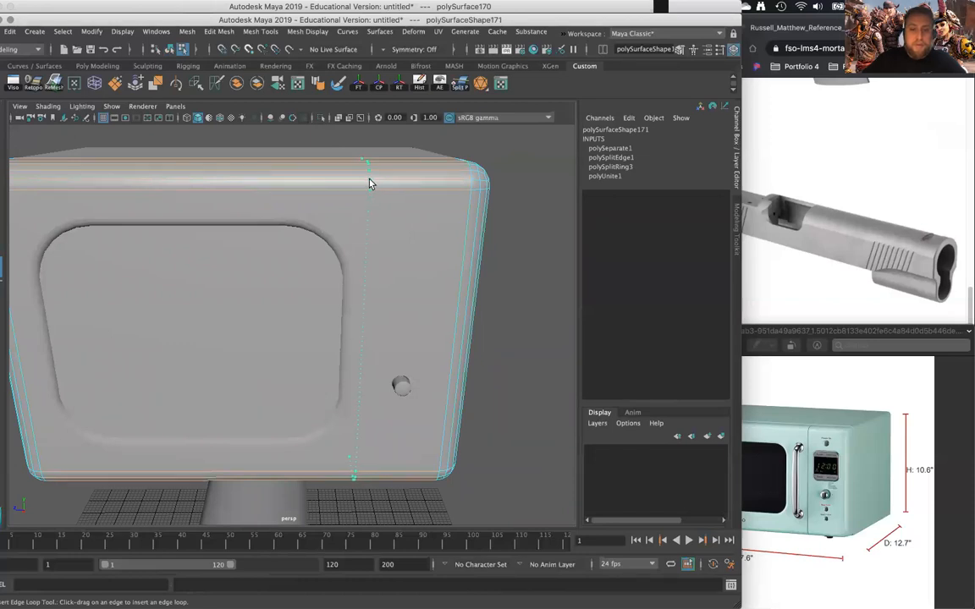
left_click_drag(377, 178, 380, 177)
middle_click_drag(377, 321, 393, 263, "alt")
key("w")
- Select the new vertical edge loop, slide it sideways between the window ring and the knob, and return to object selection
right_click_drag(431, 276, 499, 260)
left_click_drag(495, 342, 365, 391, "alt")
left_click(366, 360)
left_click(364, 361)
left_click(510, 422)
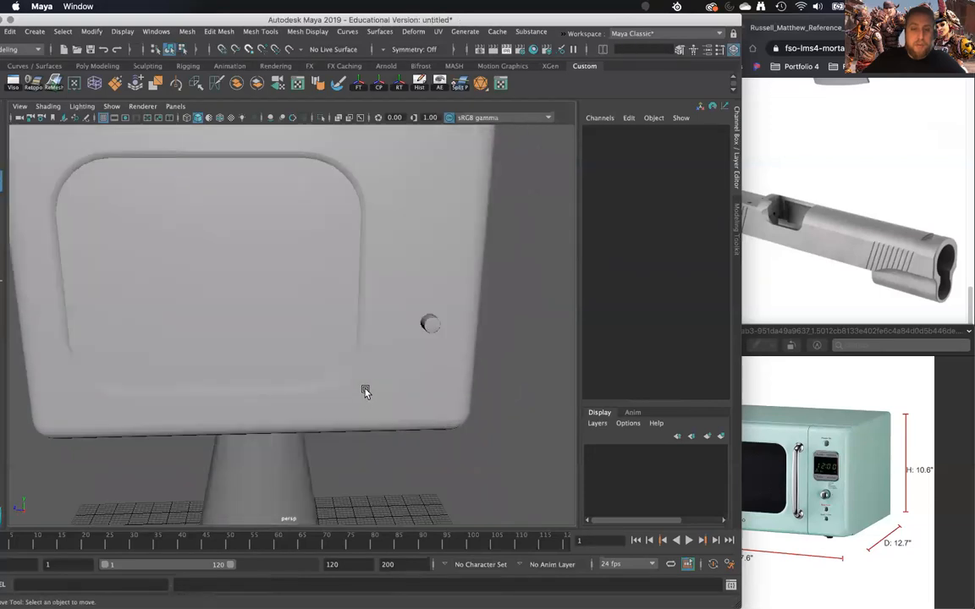
left_click(327, 331)
scroll(327, 334, "down", 3)
right_click_drag(335, 281, 342, 245)
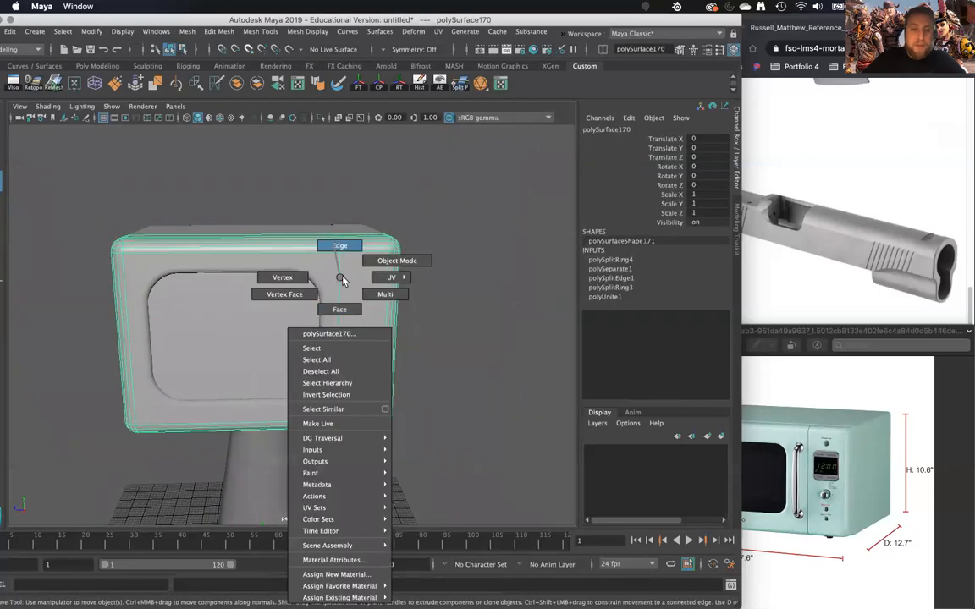
left_click(341, 321)
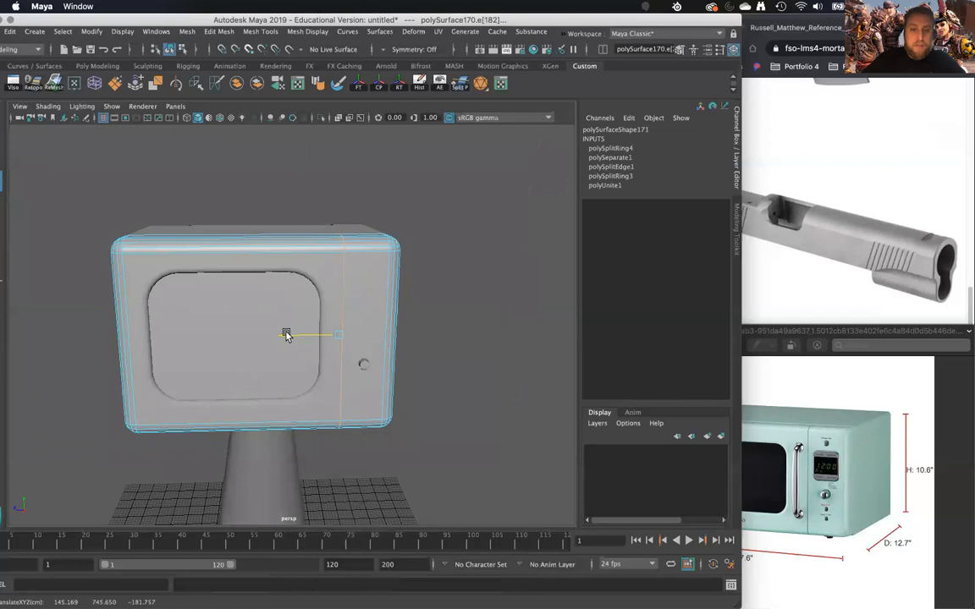
left_click(200, 268)
right_click_drag(240, 275, 348, 254)
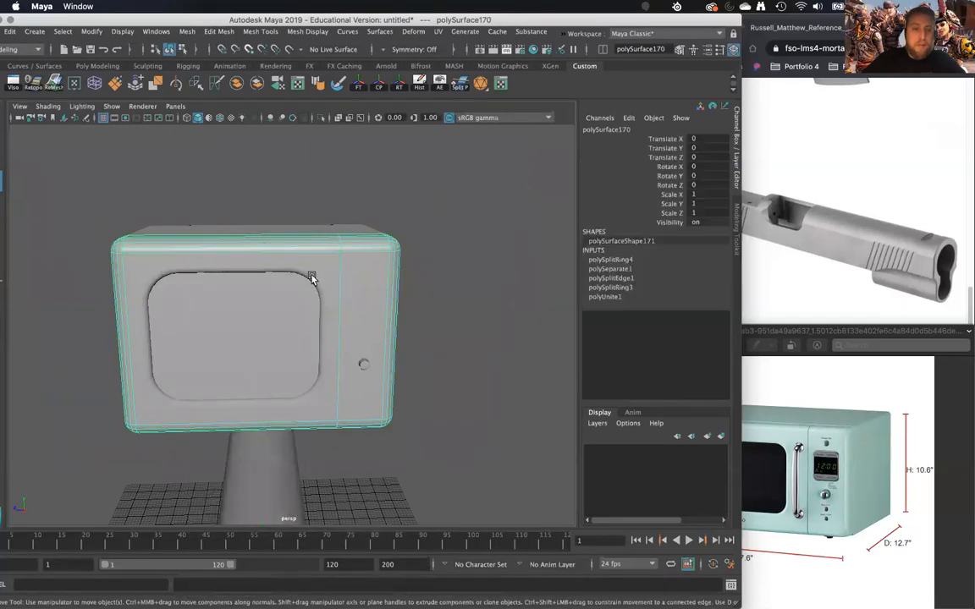
- Select the microwave's front shell together with the window ring and isolate them in the viewport
left_click(172, 370)
left_click_drag(174, 364, 179, 329)
left_click(178, 329)
left_click_drag(267, 331, 261, 304, "alt")
left_click(238, 304)
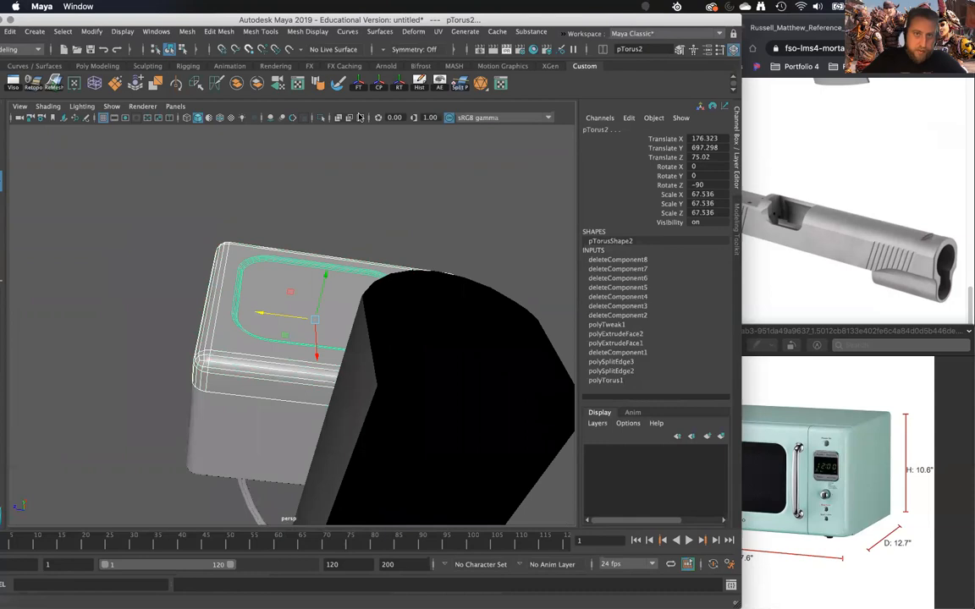
left_click(322, 118)
scroll(411, 406, "up", 5)
left_click_drag(411, 405, 424, 351, "alt")
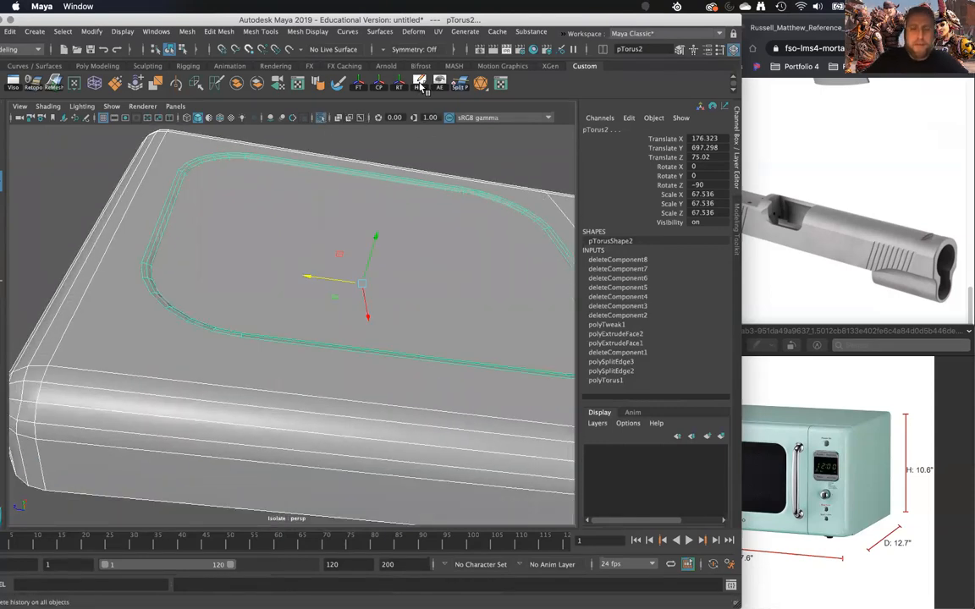
- Delete the large front face of the shell behind the window ring
left_click_drag(279, 159, 272, 300, "alt")
left_click(251, 278)
right_click_drag(256, 260, 255, 274)
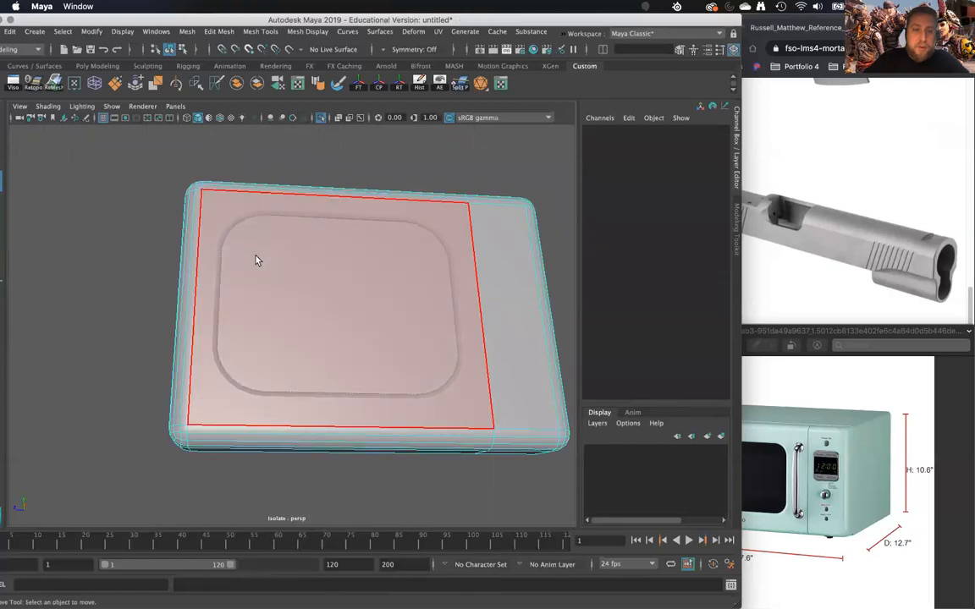
left_click(256, 258)
key("Delete")
- Select the opened front shell and the window ring and combine them into one mesh
left_click_drag(256, 258, 285, 305, "alt")
right_click_drag(279, 274, 276, 274)
left_click_drag(276, 274, 336, 219, "alt")
left_click(346, 188)
middle_click_drag(345, 188, 279, 244, "alt")
right_click_drag(279, 244, 339, 241, "alt")
left_click(282, 181, "shift")
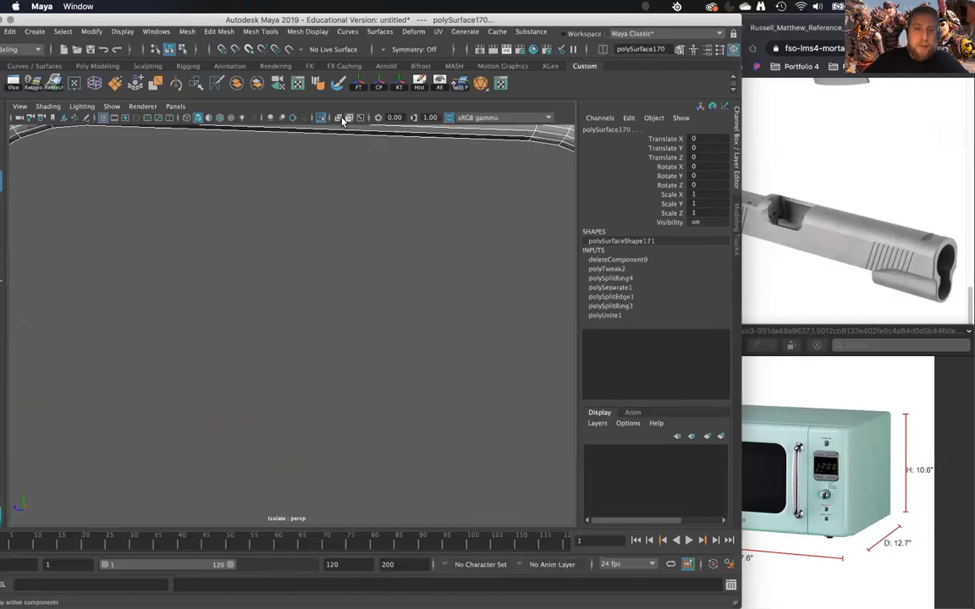
key("f")
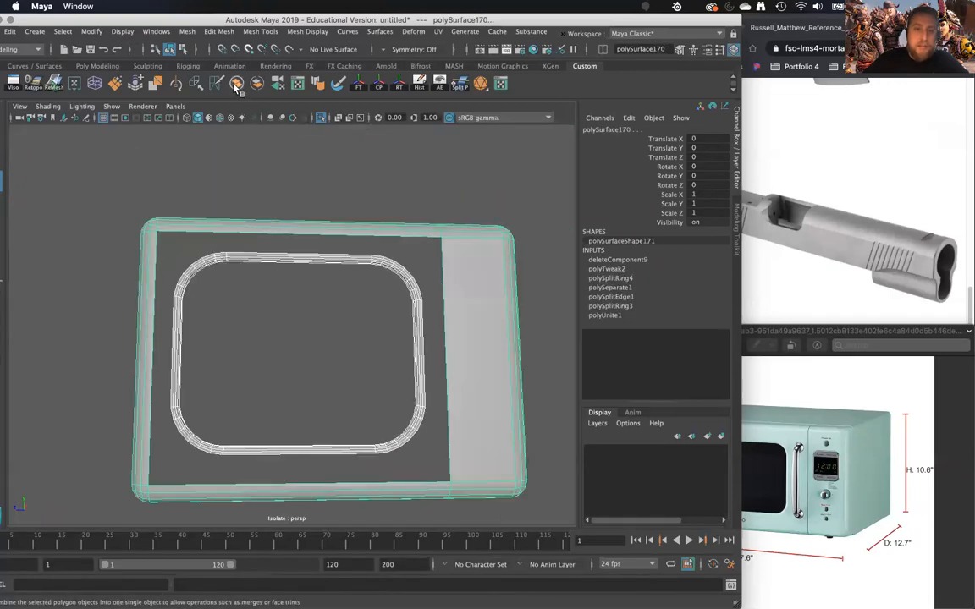
right_click_drag(292, 218, 303, 285, "alt")
- Try bridging the ring's long upper and lower outer edges to the matching edges of the shell opening
right_click_drag(290, 204, 291, 173)
left_click(290, 202)
left_click(292, 170, "shift")
middle_click_drag(319, 337, 342, 212, "alt")
right_click_drag(334, 320, 304, 460, "shift")
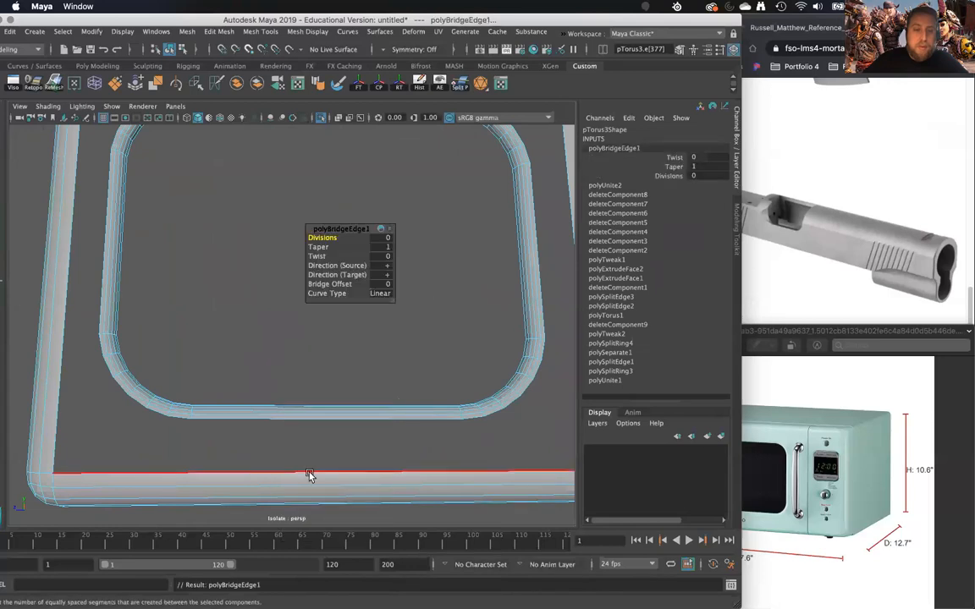
left_click(303, 421, "shift")
key("g")
scroll(303, 421, "down", 5)
left_click_drag(329, 392, 281, 374, "alt")
scroll(296, 381, "up", 10)
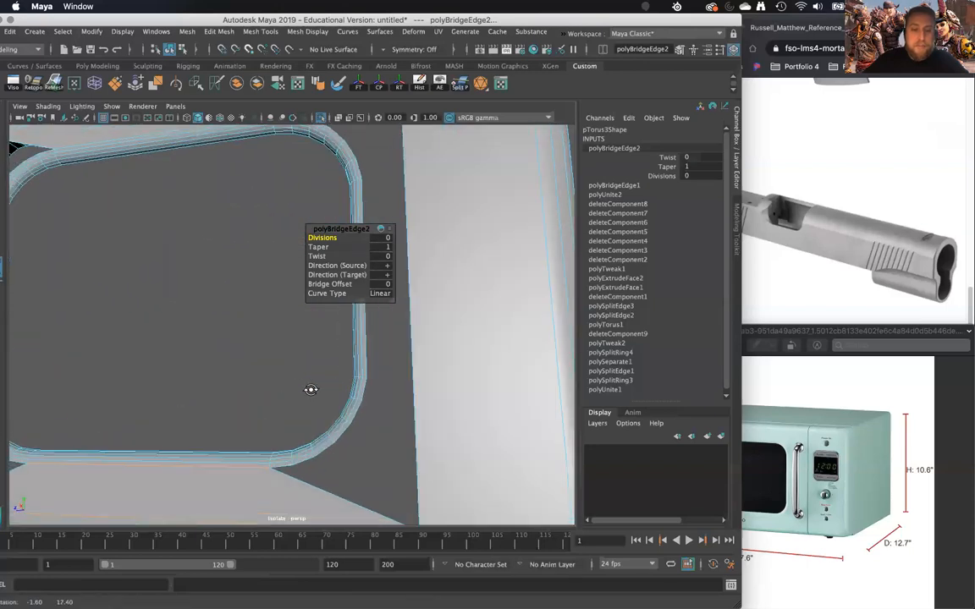
- Try closing the remaining gaps on both sides of the ring with Fill Hole
double_click(344, 447)
left_click_drag(347, 449, 334, 366, "alt")
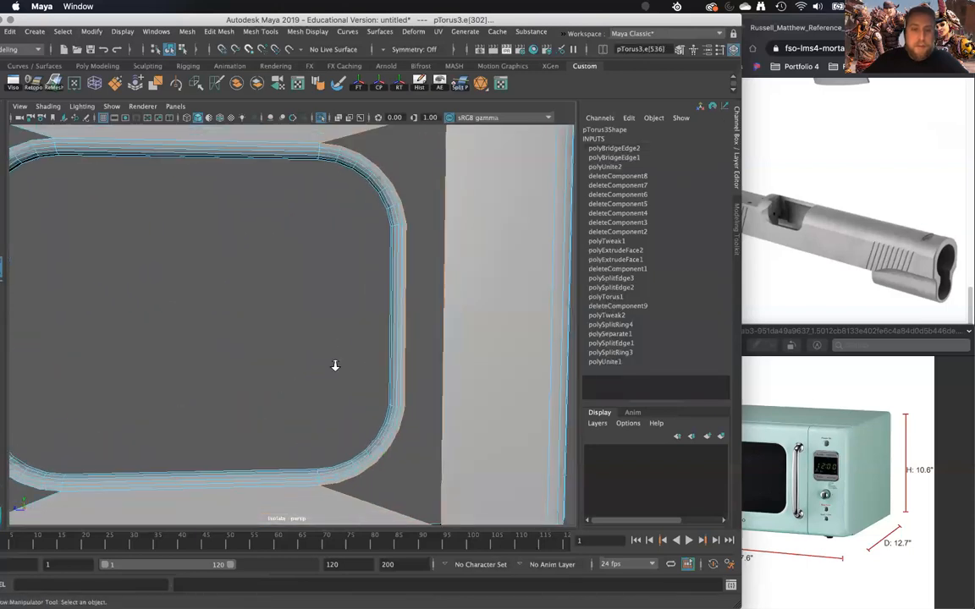
scroll(327, 349, "down", 5)
right_click(335, 320, "shift")
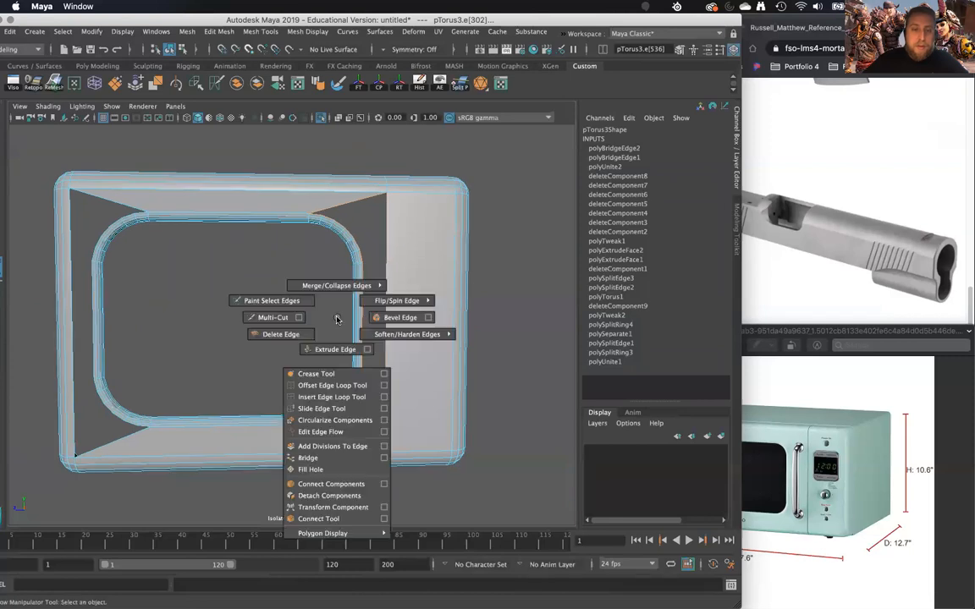
left_click(334, 471)
double_click(115, 222)
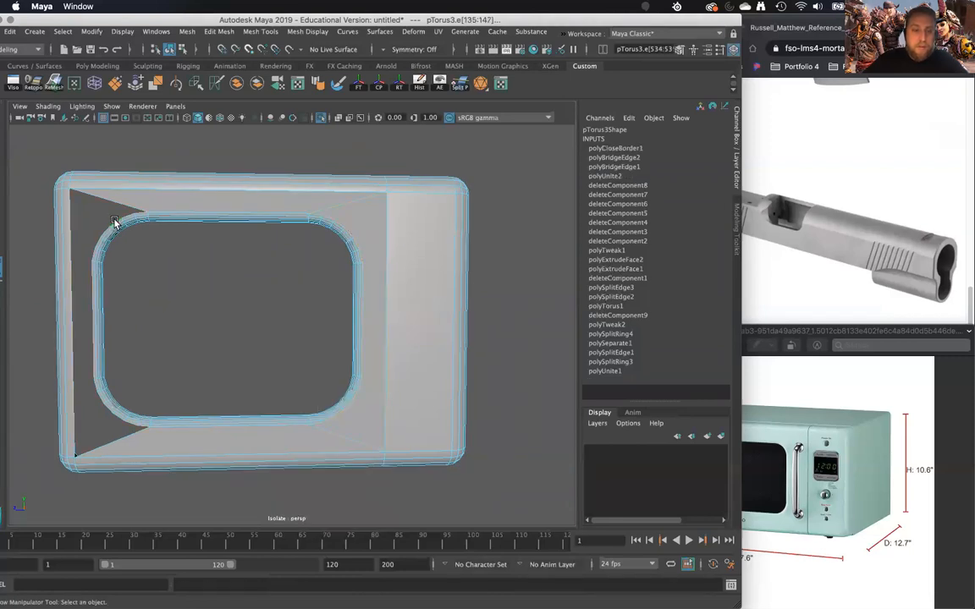
mouse_move(134, 270)
left_mouse_down("alt")
mouse_move(220, 363)
mouse_move(226, 302)
mouse_move(245, 363)
mouse_move(158, 314)
mouse_move(145, 278)
left_mouse_up("alt")
- Try a Multi-Cut from the shell opening's lower-left corner across the filled face to the ring's corner
right_click_drag(145, 278, 91, 287, "shift")
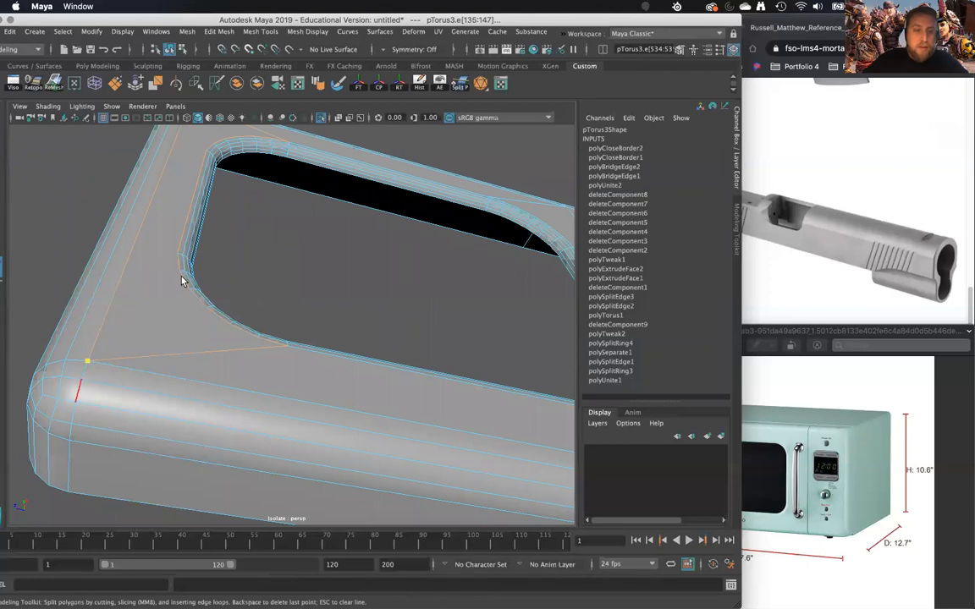
left_click_drag(203, 309, 189, 322, "alt")
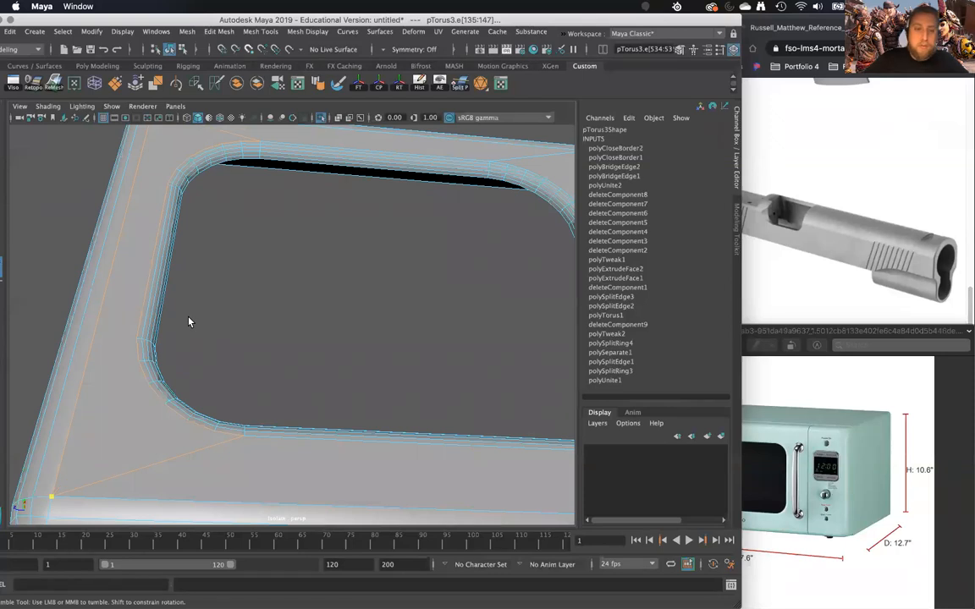
left_click(137, 331)
mouse_move(149, 331)
left_mouse_down("alt")
mouse_move(150, 371)
mouse_move(141, 333)
left_mouse_up("alt")
- Undo the cut, the hole fills and both bridges, keeping the shell and ring combined
key("ctrl+z")
key("ctrl+z")
key("ctrl+z")
key("ctrl+z")
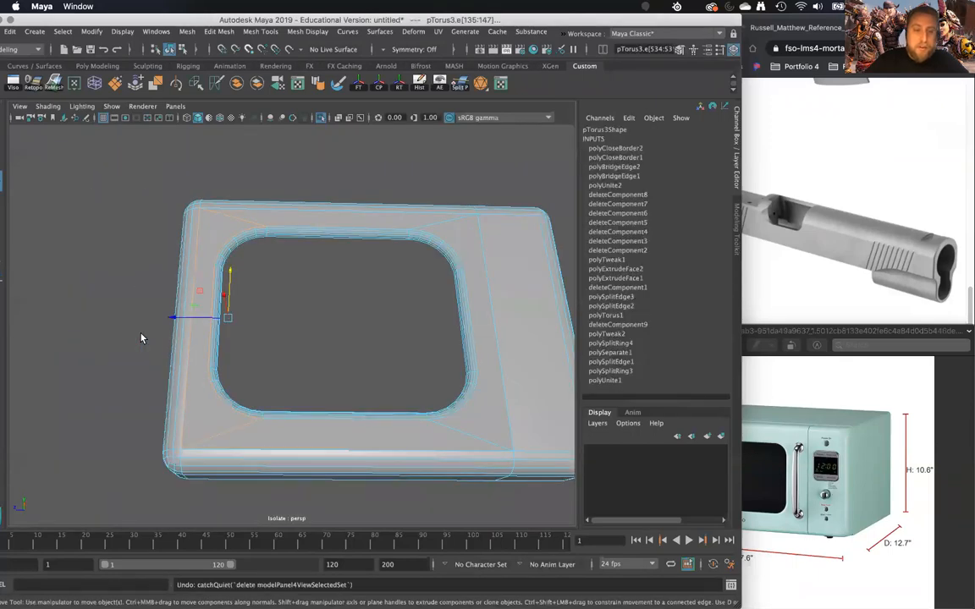
key("ctrl+z")
key("ctrl+z")
key("ctrl+z")
key("ctrl+z")
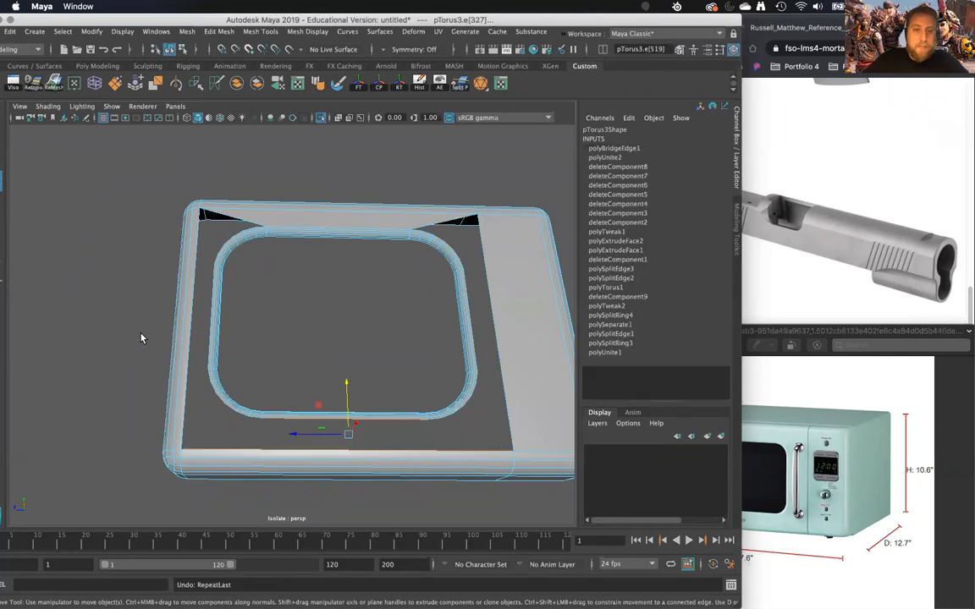
key("ctrl+z")
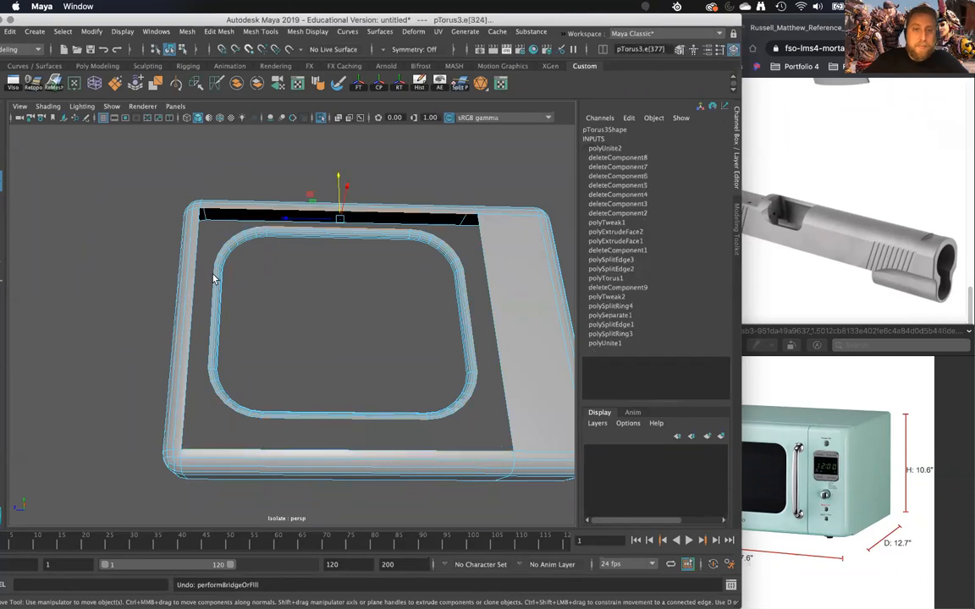
- Extrude the ring's outer border edge loop and scale it outward into a flat rim towards the shell opening
right_click_drag(250, 226, 279, 264)
double_click(273, 228)
left_click_drag(278, 264, 207, 268, "alt")
right_click_drag(206, 297, 205, 302, "shift")
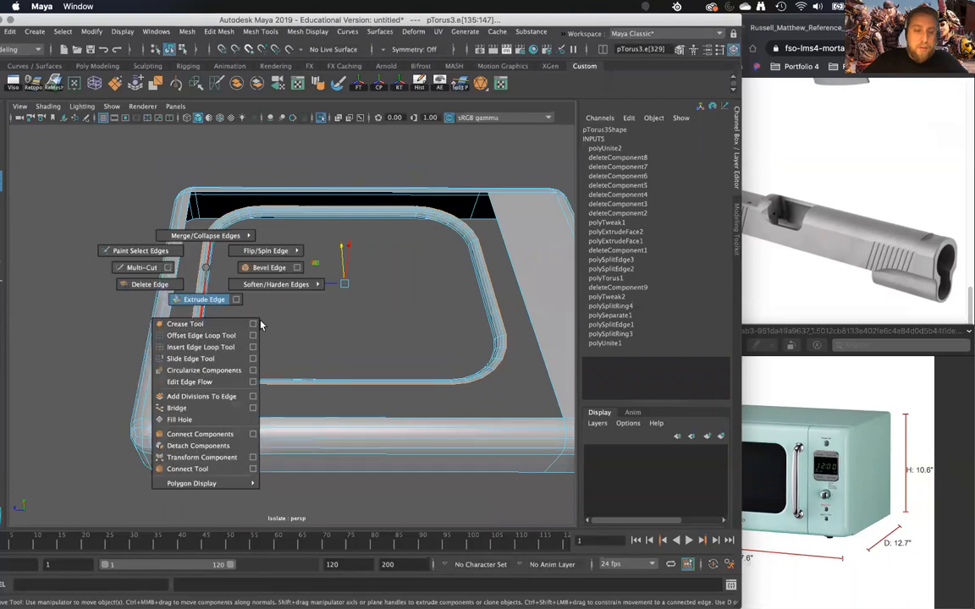
left_click_drag(261, 324, 262, 290, "alt")
right_click_drag(261, 289, 264, 348, "alt")
key("r")
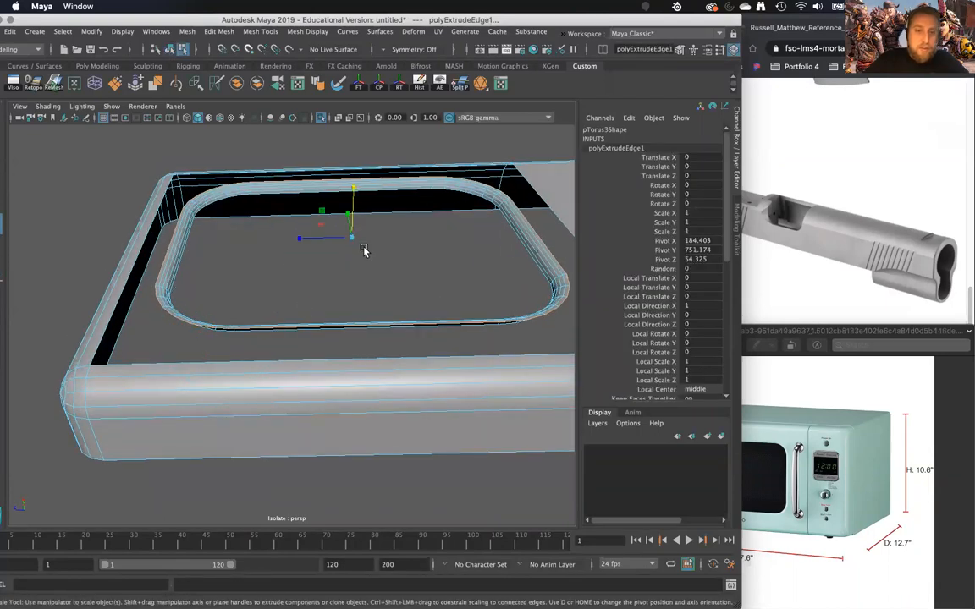
left_click_drag(354, 239, 386, 315)
- Collapse three short outer edges at the rim's upper-left corner
left_click(159, 272)
right_click(197, 272, "shift")
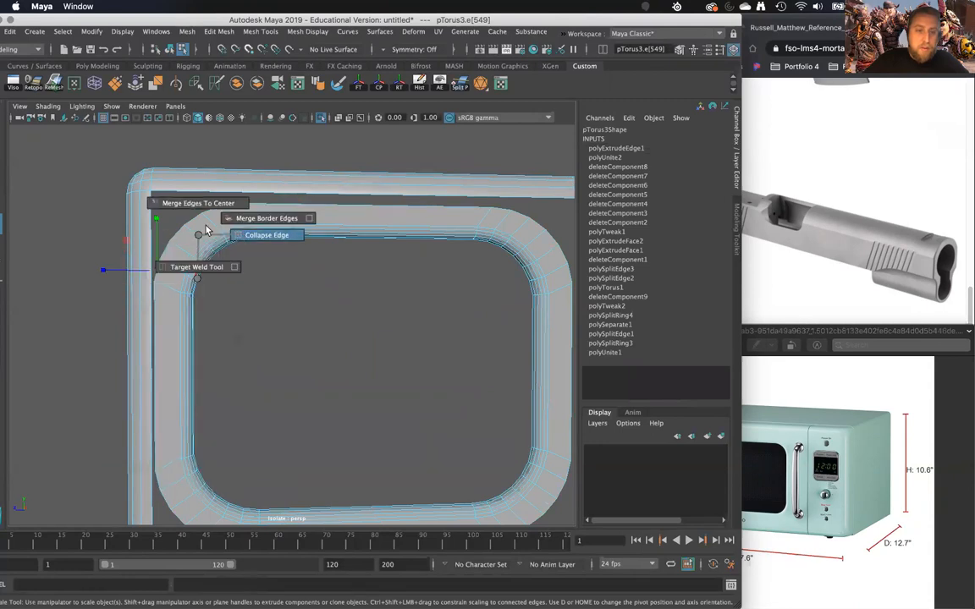
left_click(206, 230)
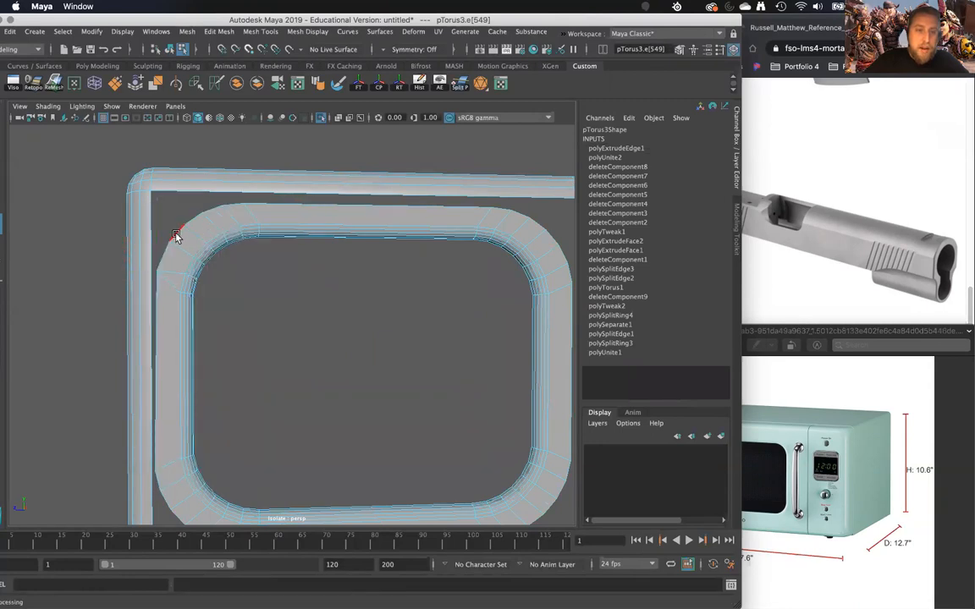
left_click(225, 218)
key("g")
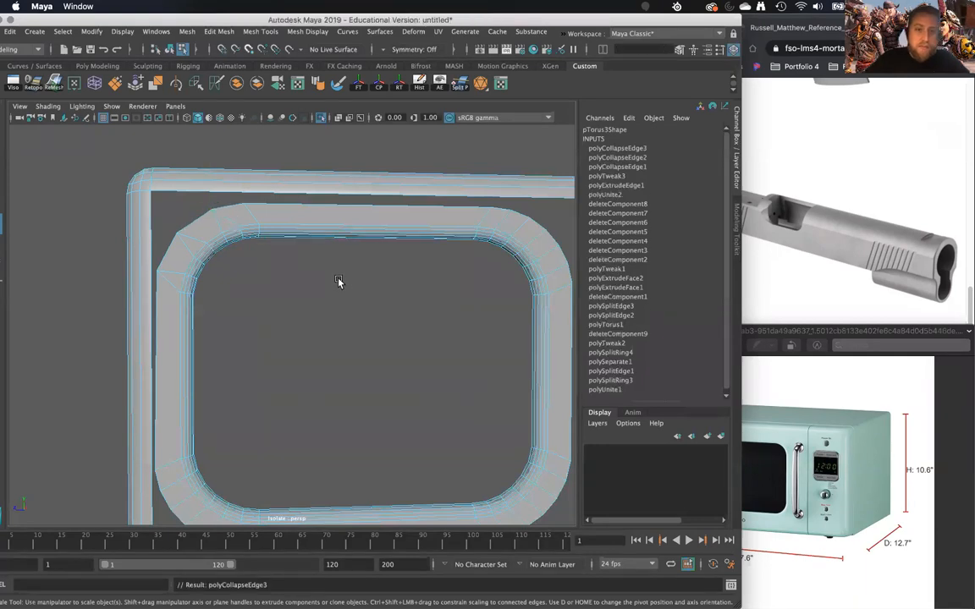
- Collapse the short outer edges at the rim's upper-right corner
middle_click_drag(338, 282, 254, 279, "alt")
left_click(438, 213)
key("g")
left_click(480, 256)
key("g")
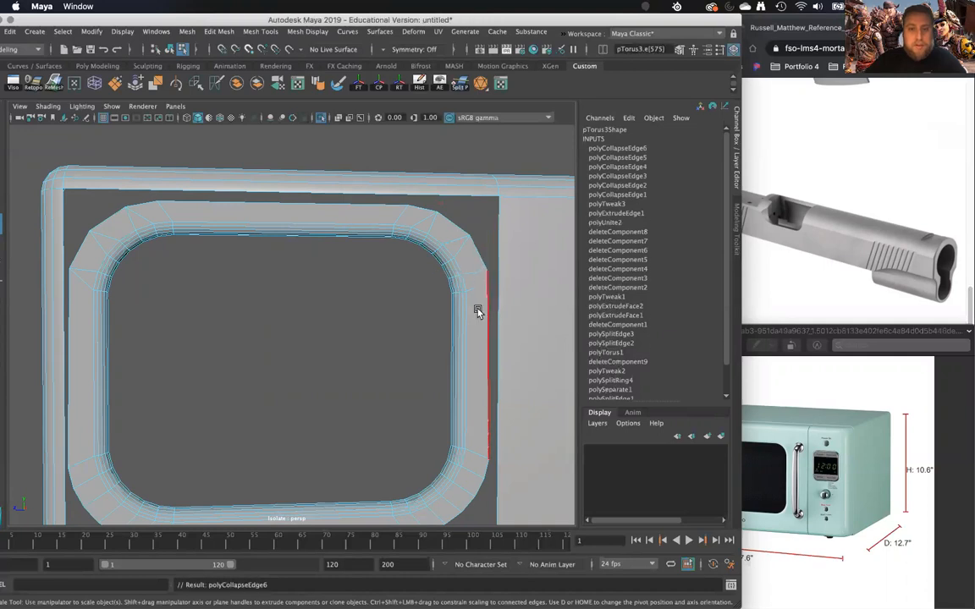
- Select the short outer edges around the rim's lower-right corner and collapse them together
middle_click_drag(451, 371, 427, 359, "alt")
left_click(376, 394)
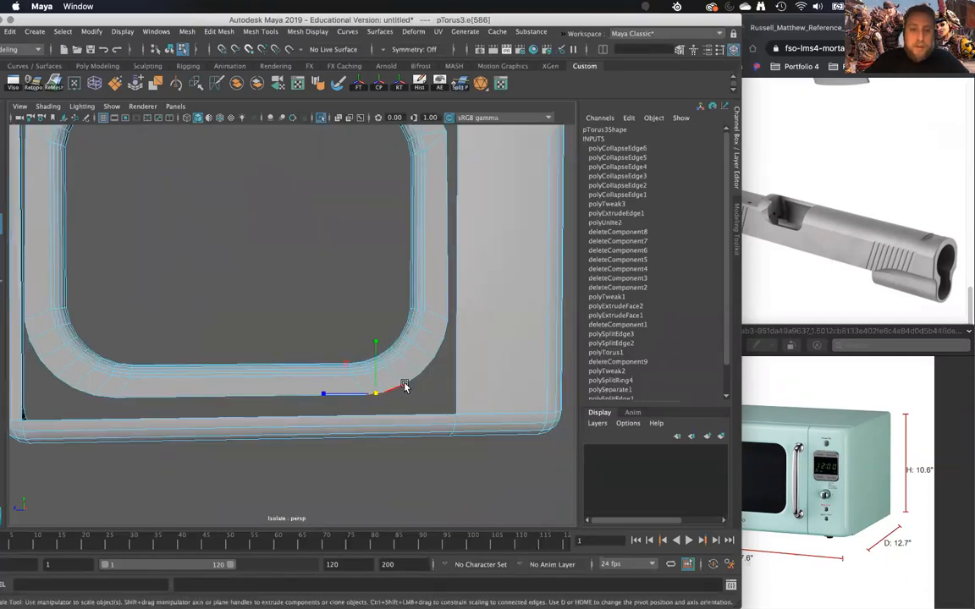
left_click(426, 377)
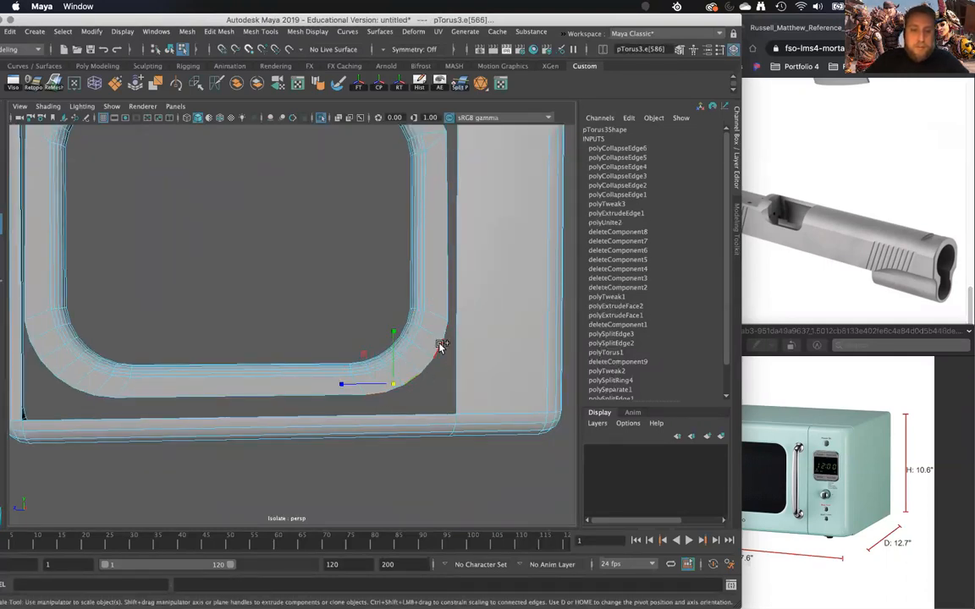
key("g")
left_click_drag(414, 363, 338, 365, "alt")
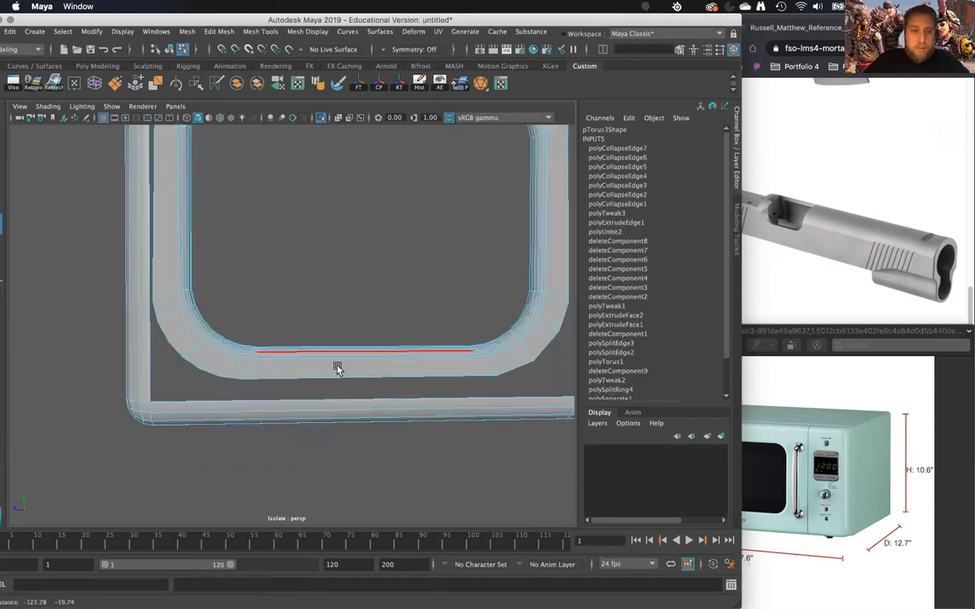
- Collapse short outer edges at the rim's lower-left corner, replacing the first edge selection with a revised one
left_click(200, 367)
left_click(165, 329, "shift")
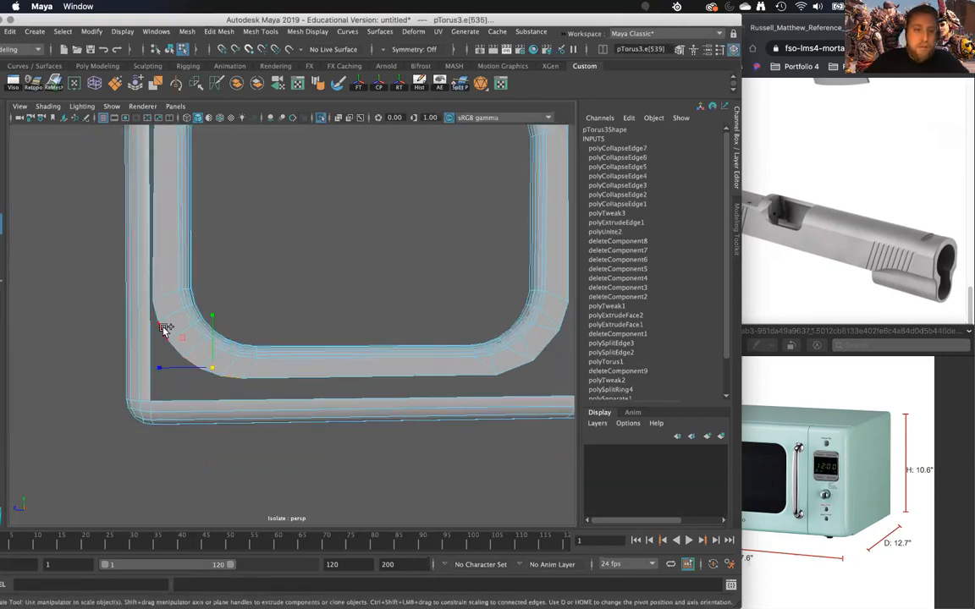
key("g")
mouse_move(253, 393)
middle_mouse_down("alt")
mouse_move(262, 403)
mouse_move(248, 379)
middle_mouse_up("alt")
key("z")
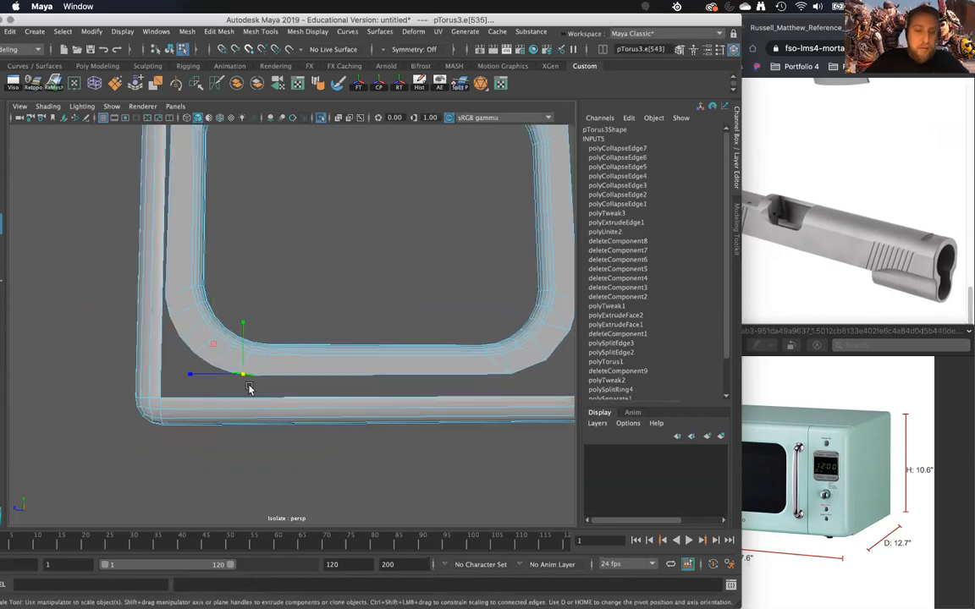
key("g")
- Delete the extra edge crossing the rim where its lower-left corner meets the straight bottom run
right_click_drag(255, 389, 315, 473, "alt")
left_click_drag(321, 473, 286, 292, "alt")
left_click(253, 249)
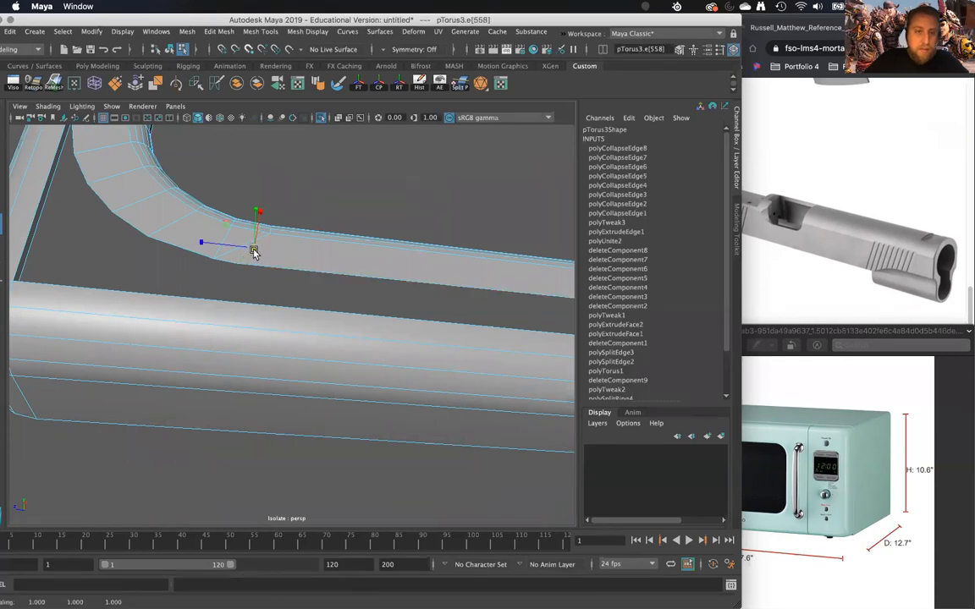
right_click_drag(311, 260, 273, 291, "shift")
left_click_drag(239, 256, 176, 317, "alt")
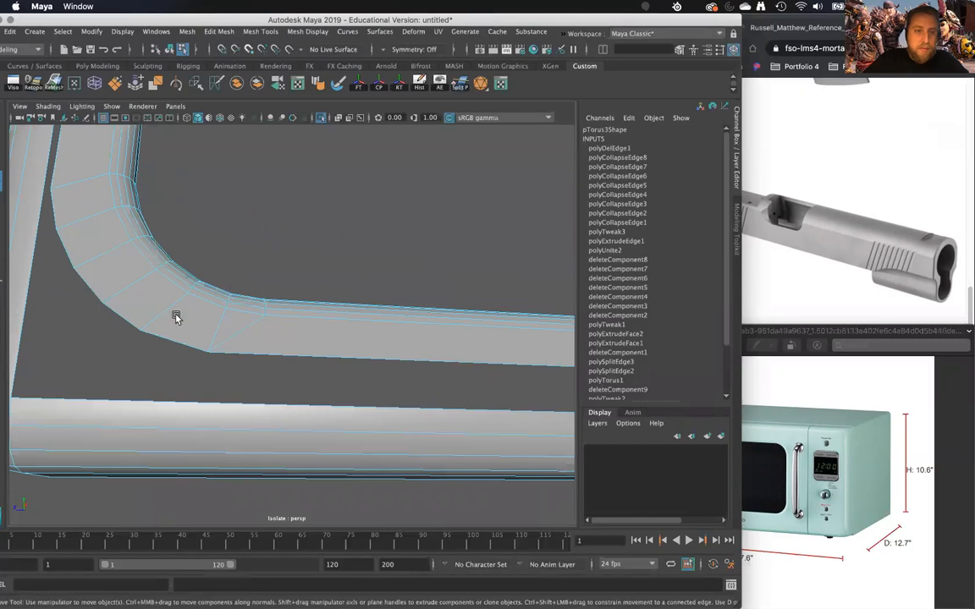
- Collapse two more short outer edges along the curve of the rim's lower-left corner
left_click(125, 325)
right_click_drag(127, 318, 125, 243, "shift")
left_click(65, 248)
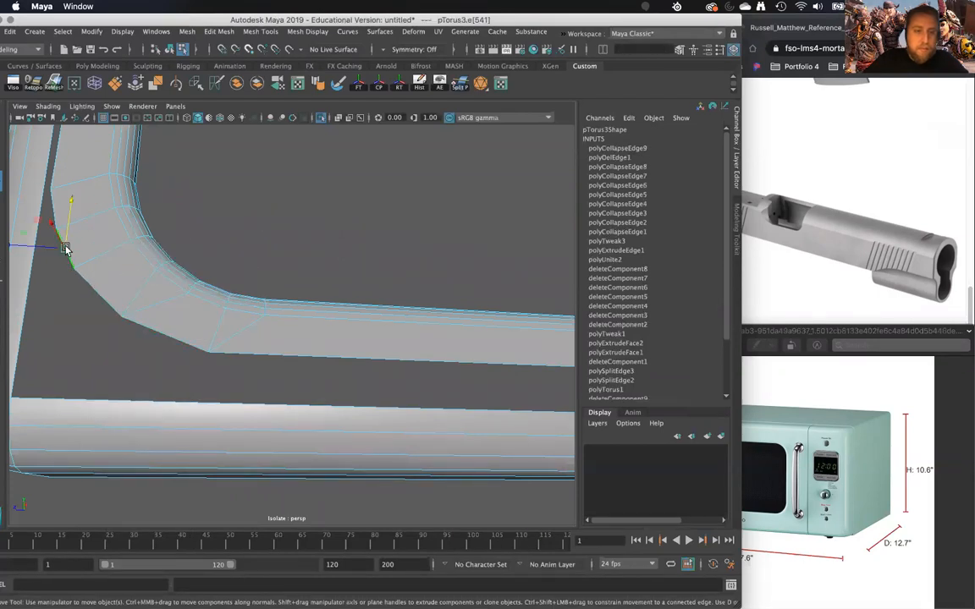
key("g")
scroll(114, 263, "down", 7)
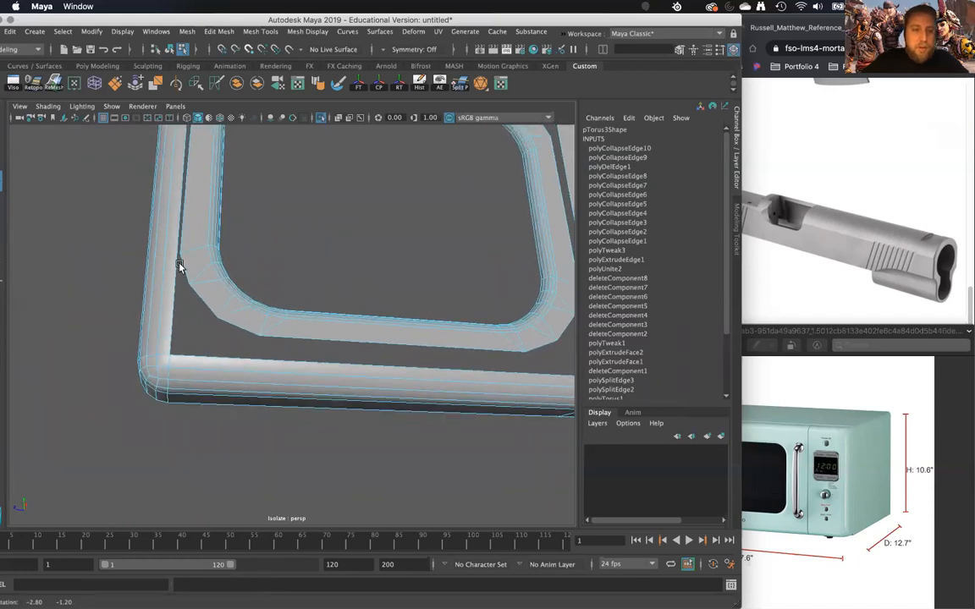
- Bridge the rim's long top and bottom outer edges to the matching edges of the shell opening
left_click_drag(205, 296, 290, 182, "alt")
right_click_drag(290, 183, 352, 166)
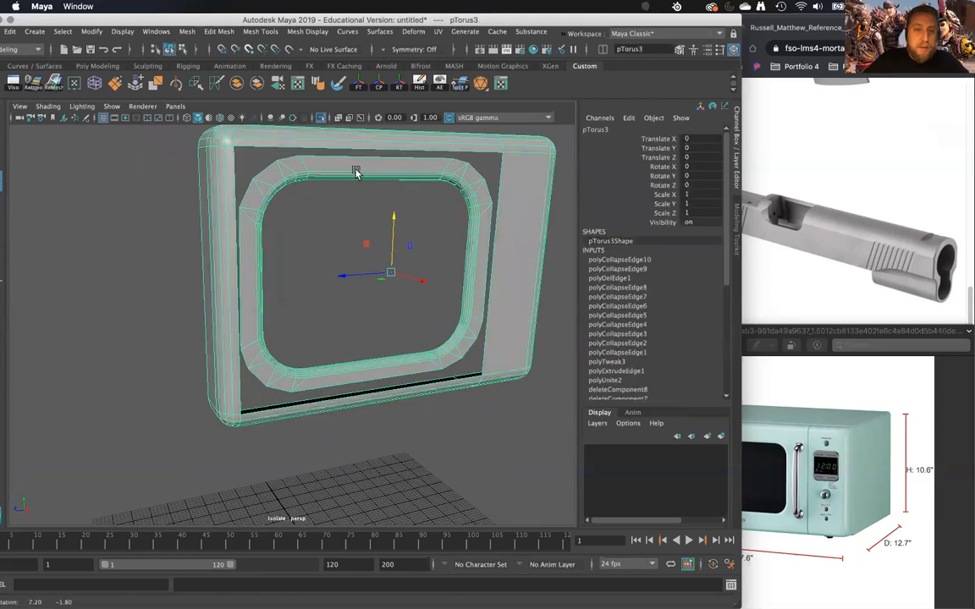
left_click_drag(355, 172, 332, 165, "alt")
right_click_drag(332, 165, 301, 329)
double_click(337, 183)
left_click(303, 390)
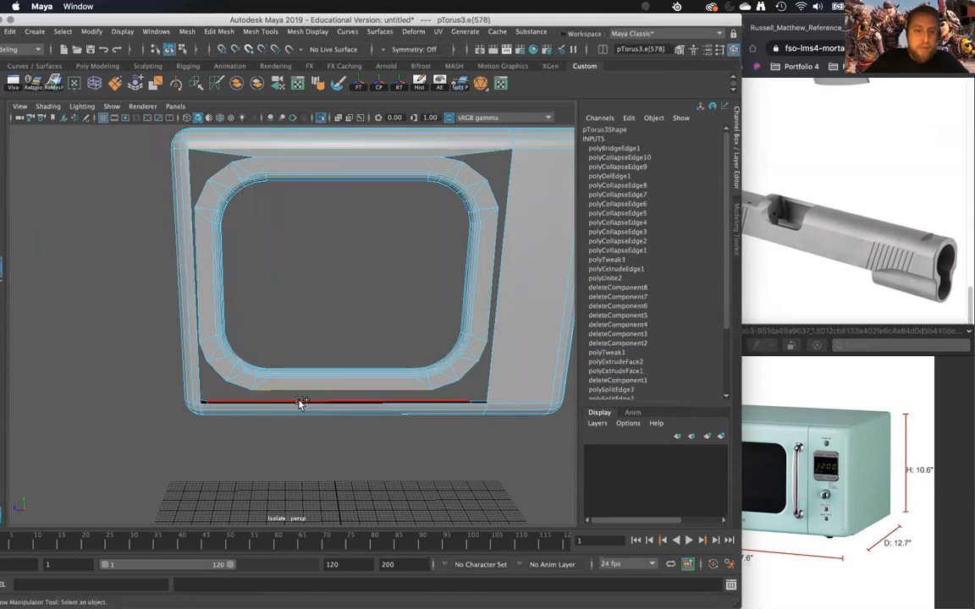
left_click(297, 404, "shift")
key("g")
- Insert two horizontal edge loops in the shell's left border, level with the rim's upper and lower corners
left_click_drag(272, 389, 251, 349, "alt")
scroll(276, 387, "up", 5)
right_click_drag(233, 248, 186, 235)
left_click(253, 217)
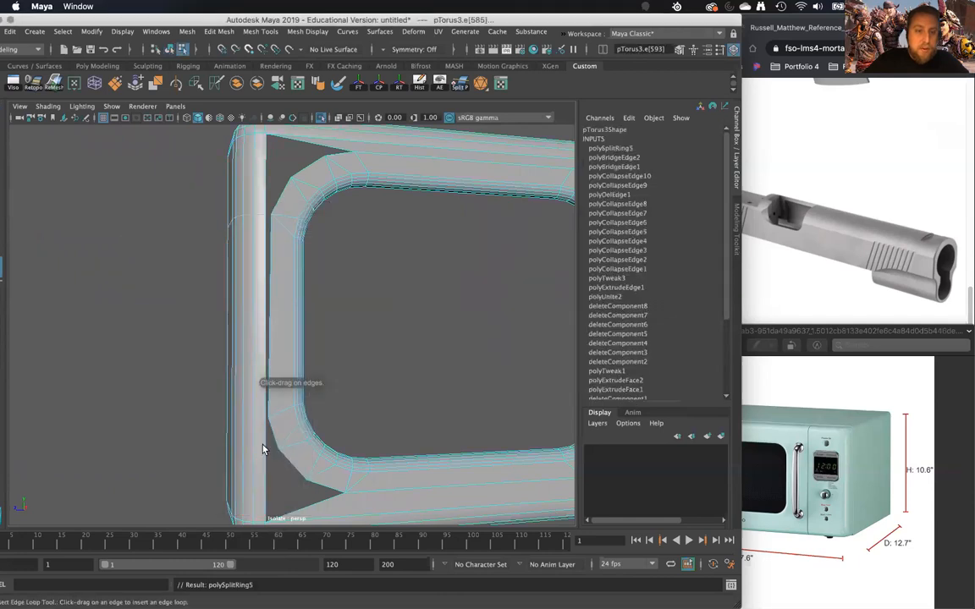
left_click(256, 421)
- Insert two horizontal edge loops across the shell's knob-side panel, level with the rim's corners, and leave the tool
left_click_drag(281, 408, 284, 261, "alt")
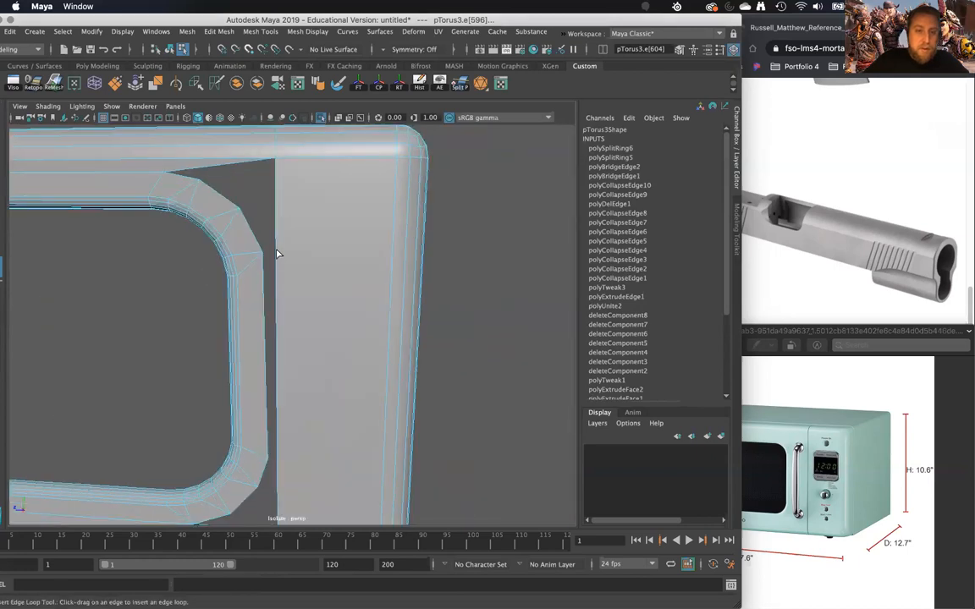
left_click(310, 342)
left_click_drag(310, 342, 380, 318, "alt")
left_click(285, 361)
key("w")
- Bridge the rim's straight right outer edge to the shell edge segment beside it
left_click(371, 311)
left_click(383, 305, "shift")
right_click_drag(385, 312, 372, 454, "shift")
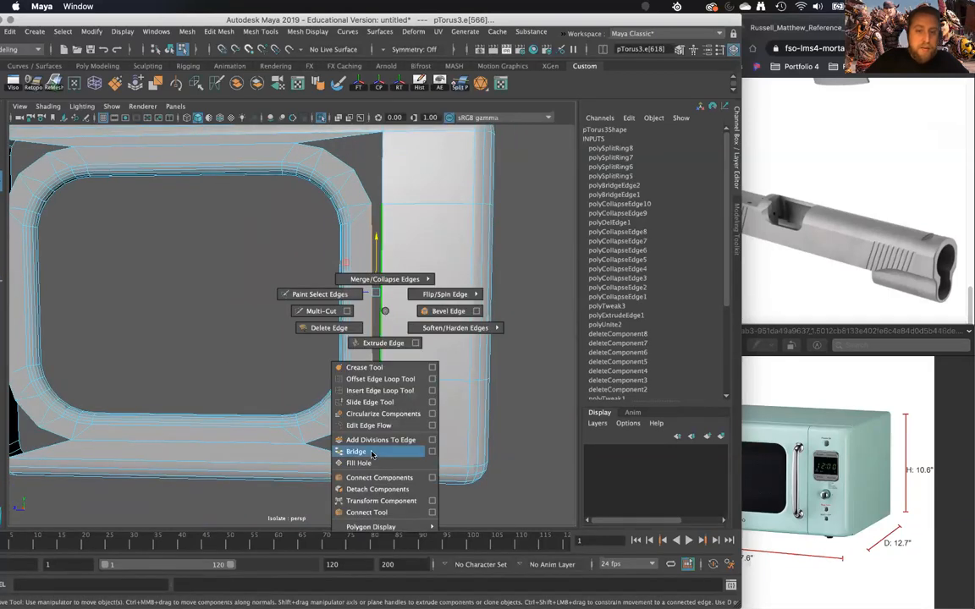
- Bridge the rim's straight left outer edge to the matching shell edge segment beside it
left_click_drag(249, 364, 279, 368, "alt")
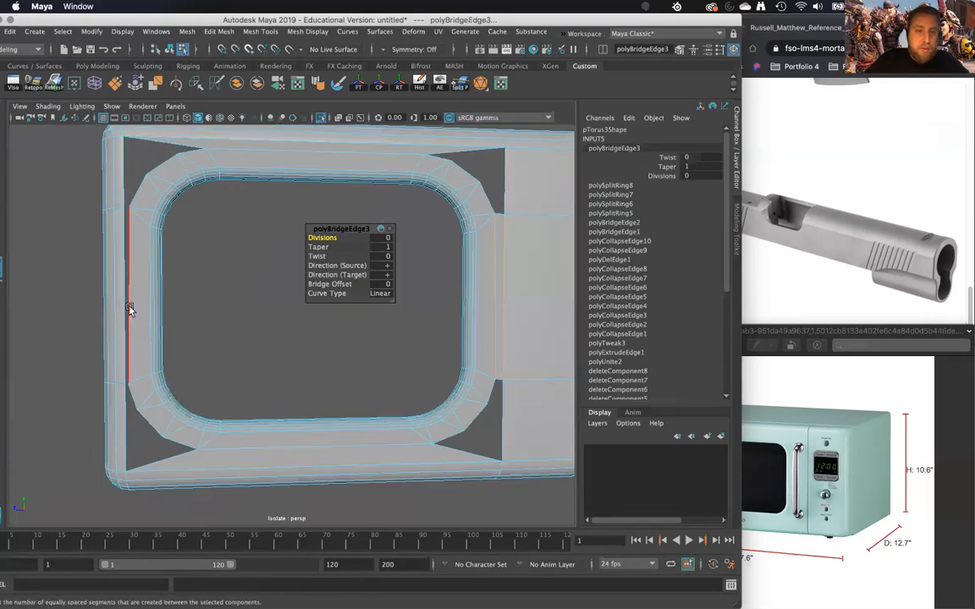
left_click(126, 307)
key("g")
- Select the border edges of the four open corner gaps around the window rim and close them with Fill Hole
middle_click_drag(163, 254, 198, 310, "alt")
double_click(174, 250)
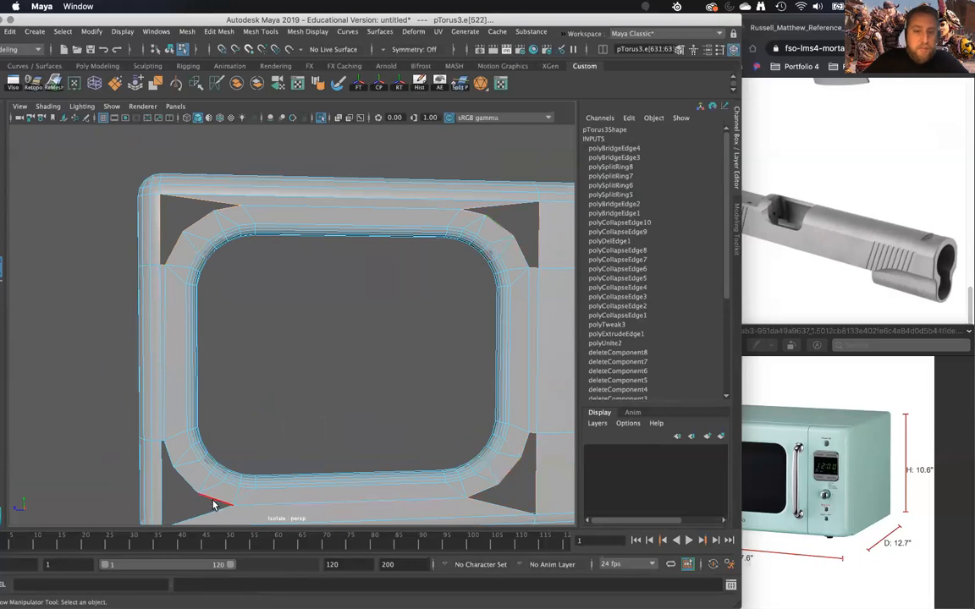
right_click(262, 464, "shift")
right_click_drag(285, 435, 272, 483, "shift")
right_click(262, 381, "shift")
right_click_drag(262, 382, 241, 534, "shift")
middle_click_drag(233, 435, 257, 460, "alt")
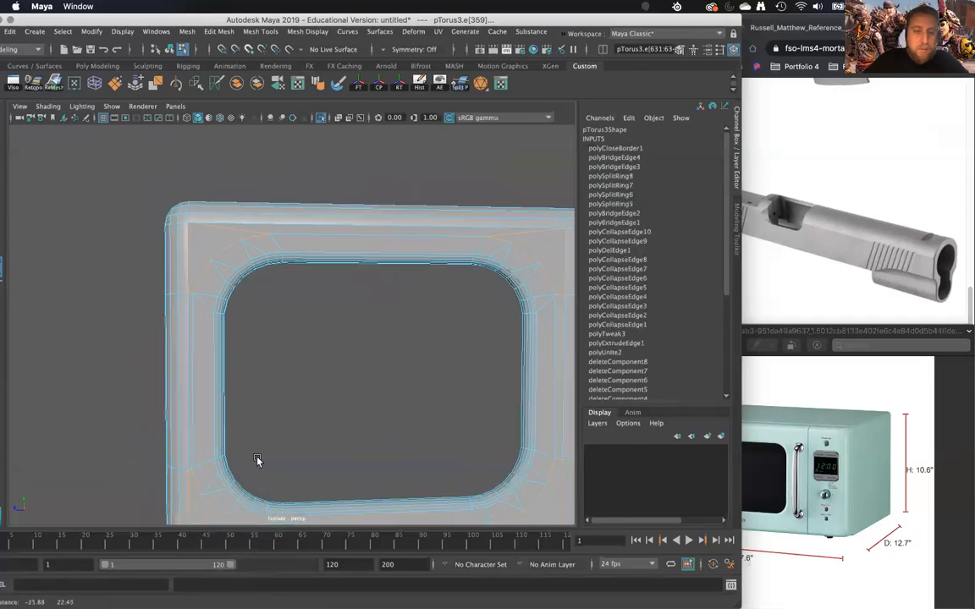
- Try triangulating the filled face in the window frame's upper-left corner, and undo it
scroll(209, 274, "up", 5)
right_click_drag(163, 220, 166, 236)
left_click(162, 251)
left_click_drag(152, 250, 326, 225, "alt")
right_click_drag(321, 229, 318, 234, "shift")
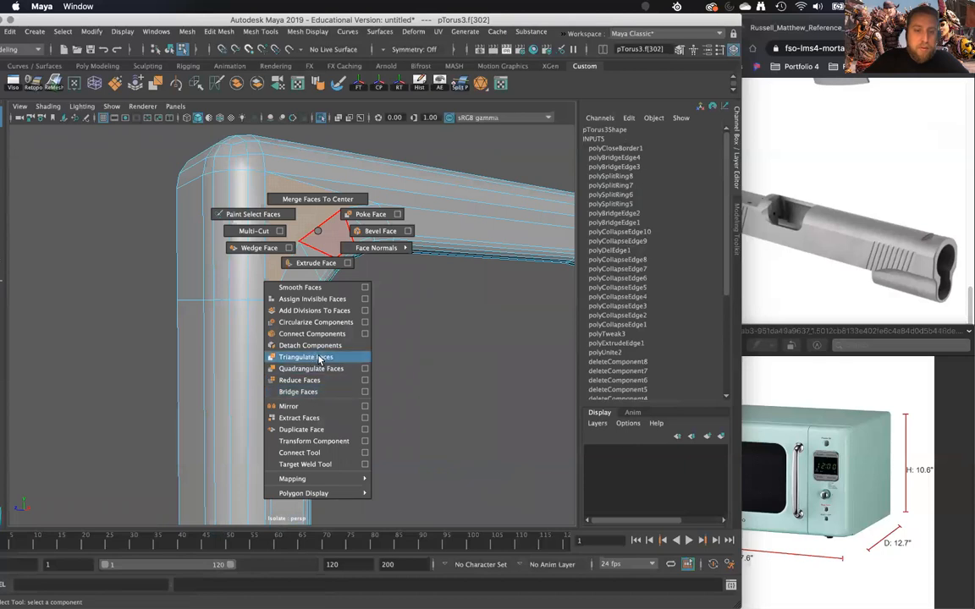
left_click(308, 357)
left_click_drag(356, 363, 286, 326, "alt")
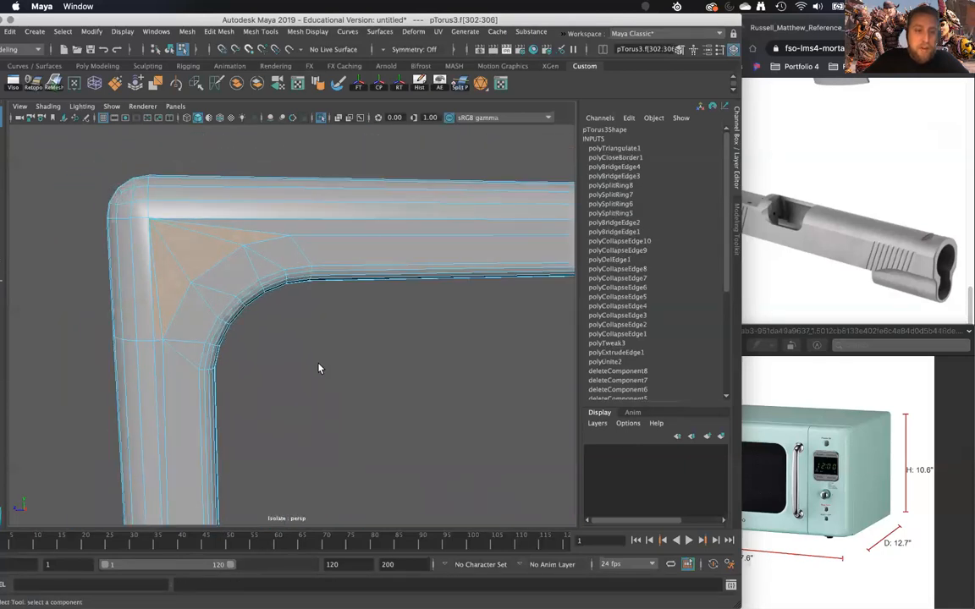
key("ctrl+z")
- Try Poke Face on the filled upper-left corner face, and undo the poke
right_click_drag(175, 257, 236, 243, "shift")
left_click_drag(233, 312, 241, 254, "alt")
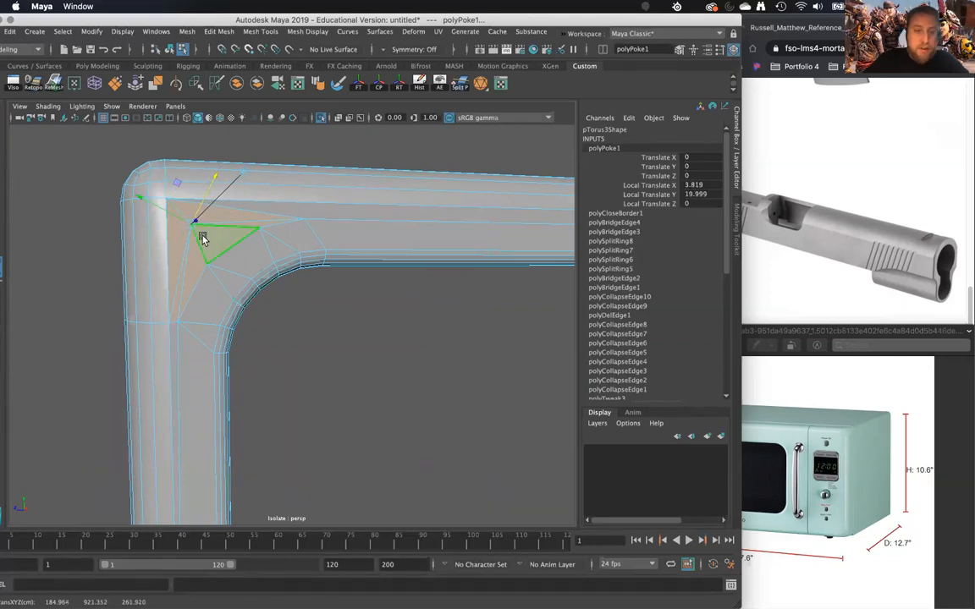
key("z")
- Triangulate the filled faces in the window frame's upper-left and upper-right corners
right_click_drag(200, 242, 193, 366, "shift")
scroll(220, 352, "down", 5)
scroll(423, 266, "up", 5)
left_click(443, 263)
key("g")
scroll(436, 320, "down", 5)
middle_click_drag(436, 319, 407, 234, "alt")
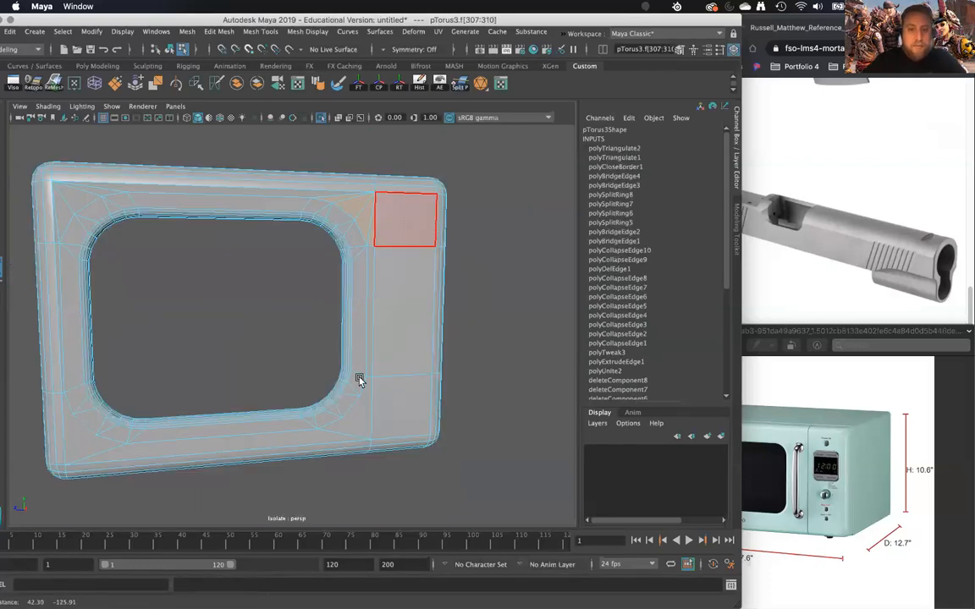
- Triangulate the filled faces in the window frame's two lower corners
key("g")
left_click(217, 434)
left_click(85, 447)
key("g")
- Return to object mode, select the whole front shell and apply Soften Edge to it
right_click_drag(119, 202, 176, 183)
left_click(217, 337)
left_click_drag(217, 337, 198, 185, "alt")
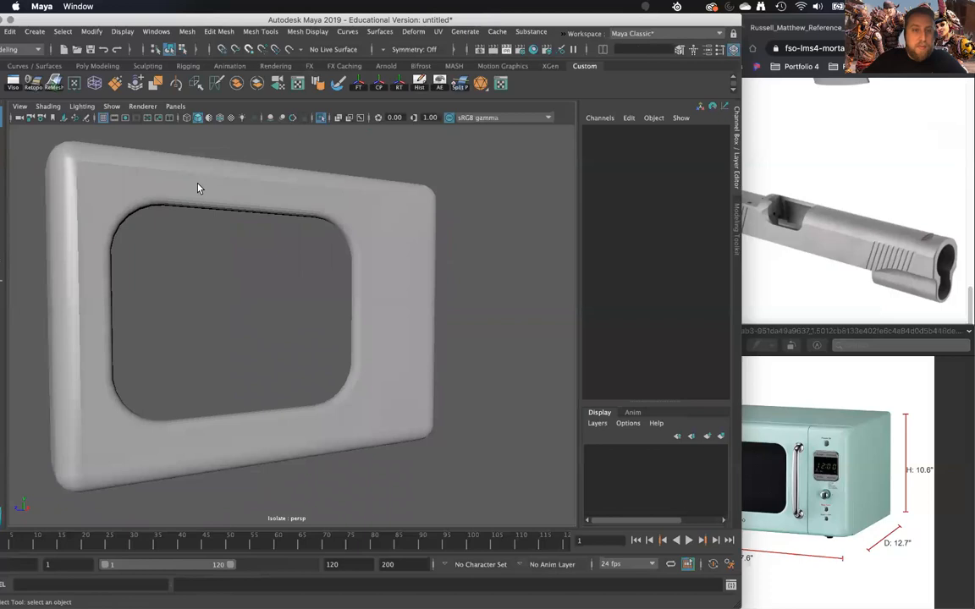
left_click(198, 185)
right_click(209, 197, "shift")
mouse_move(265, 213)
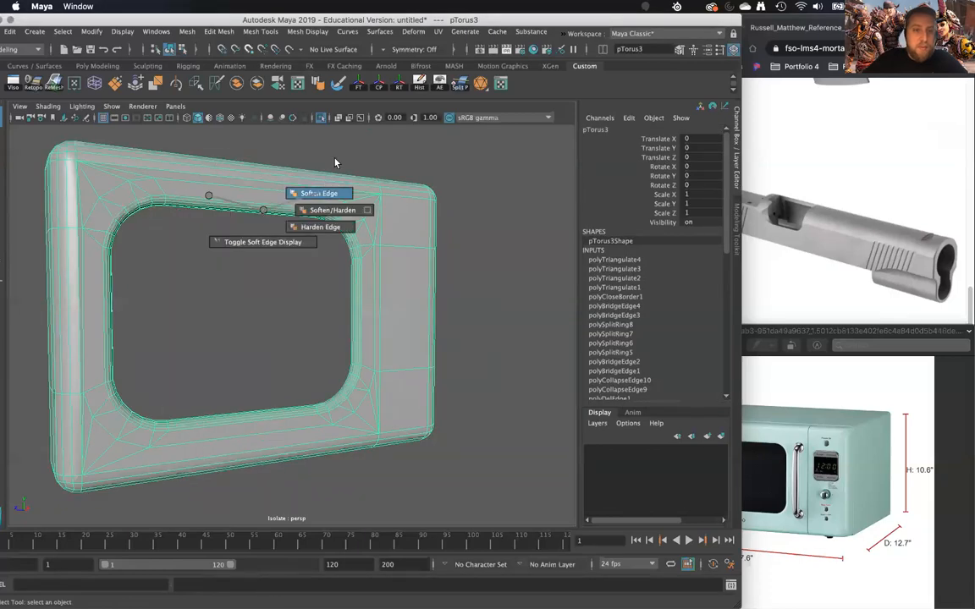
right_click_drag(334, 159, 336, 156, "shift")
- Examine the softened shell's shading around the window corners, the knob-side panel and the rounded outer edges
left_click(313, 245)
left_click_drag(313, 245, 355, 302, "alt")
left_click(367, 285)
middle_click_drag(355, 302, 249, 389, "alt")
scroll(249, 388, "up", 5)
left_click_drag(251, 368, 345, 296, "alt")
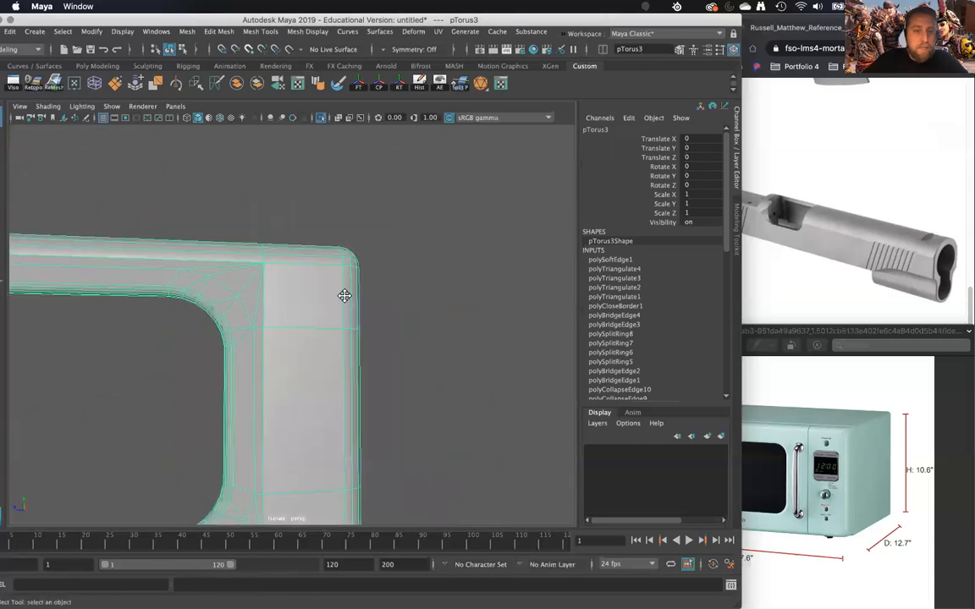
middle_click_drag(344, 295, 359, 270, "alt")
scroll(359, 270, "down", 5)
left_click(260, 386)
left_click_drag(259, 387, 238, 294, "alt")
left_click(311, 289)
right_click_drag(254, 280, 339, 593)
right_click_drag(351, 540, 352, 540)
left_click(335, 430)
mouse_move(337, 432)
left_mouse_down("alt")
mouse_move(314, 396)
mouse_move(278, 427)
mouse_move(337, 435)
mouse_move(320, 418)
mouse_move(290, 425)
mouse_move(352, 439)
left_mouse_up("alt")
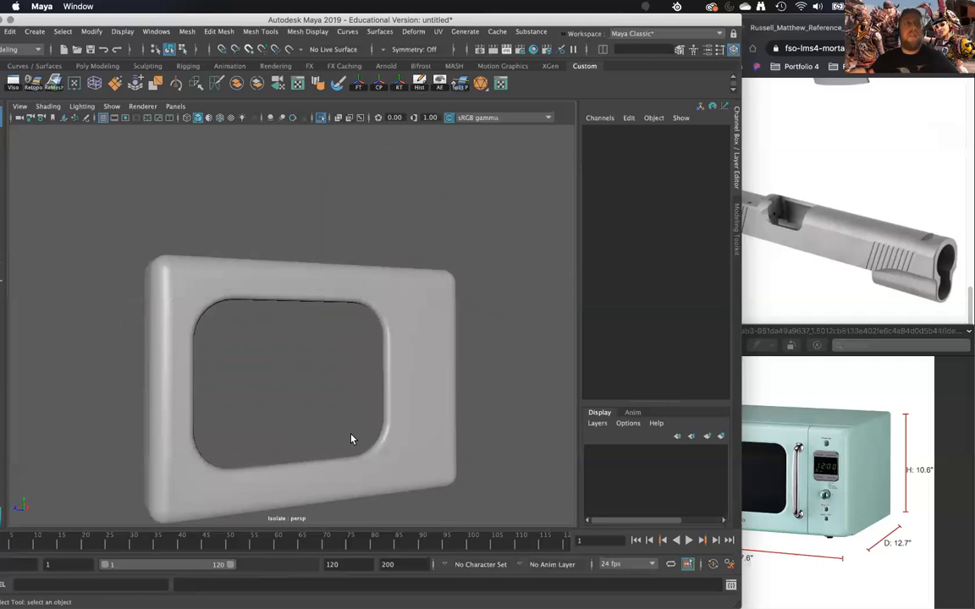